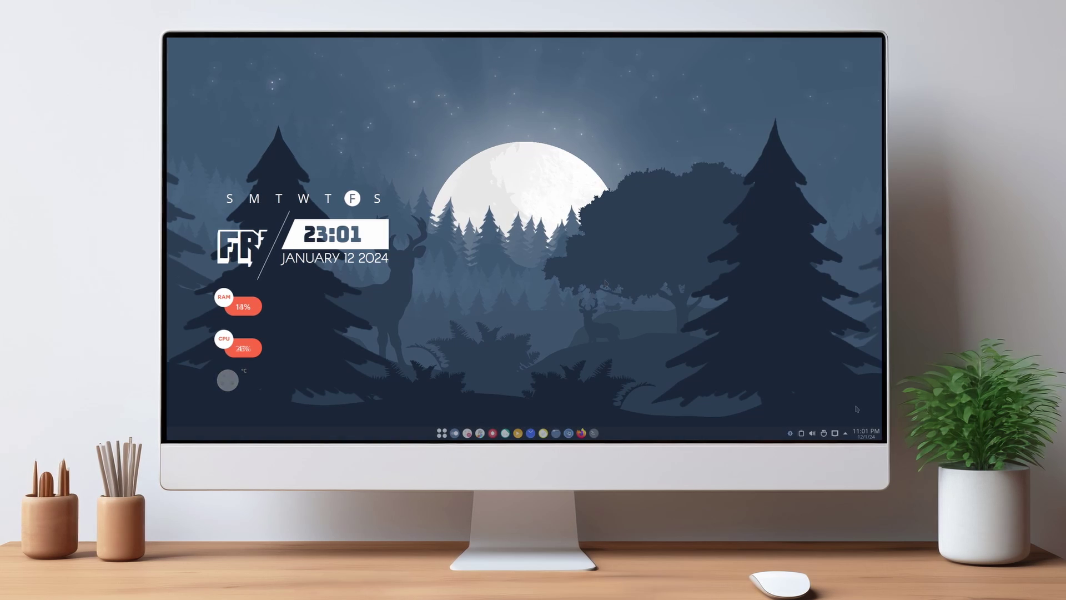
Show the January calendar from the system clock and dismiss it
{"action": "left_click", "coordinate": [876, 437]}
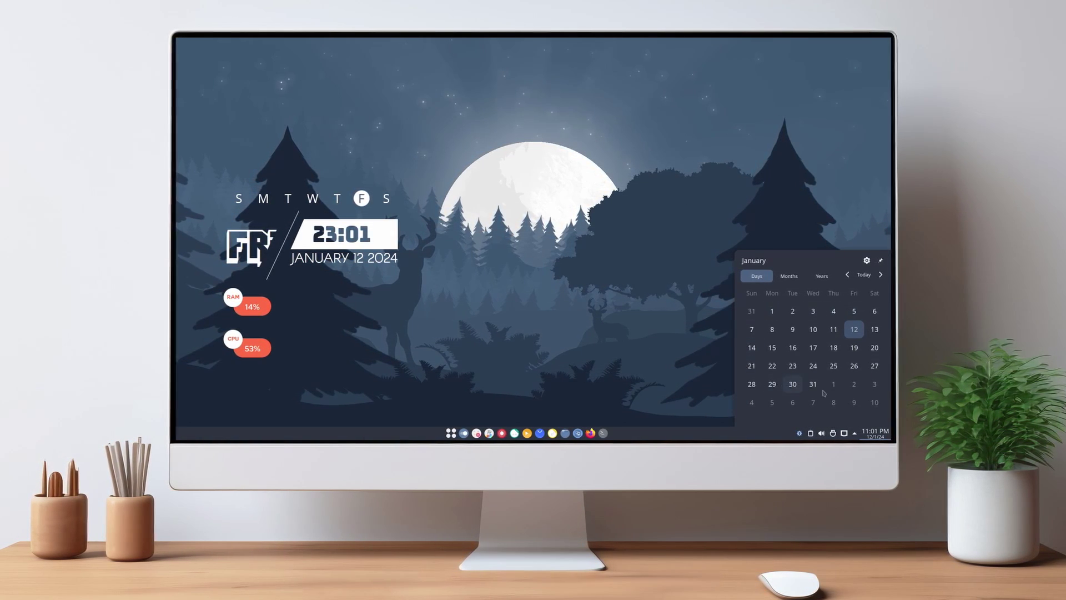
{"action": "left_click", "coordinate": [687, 390]}
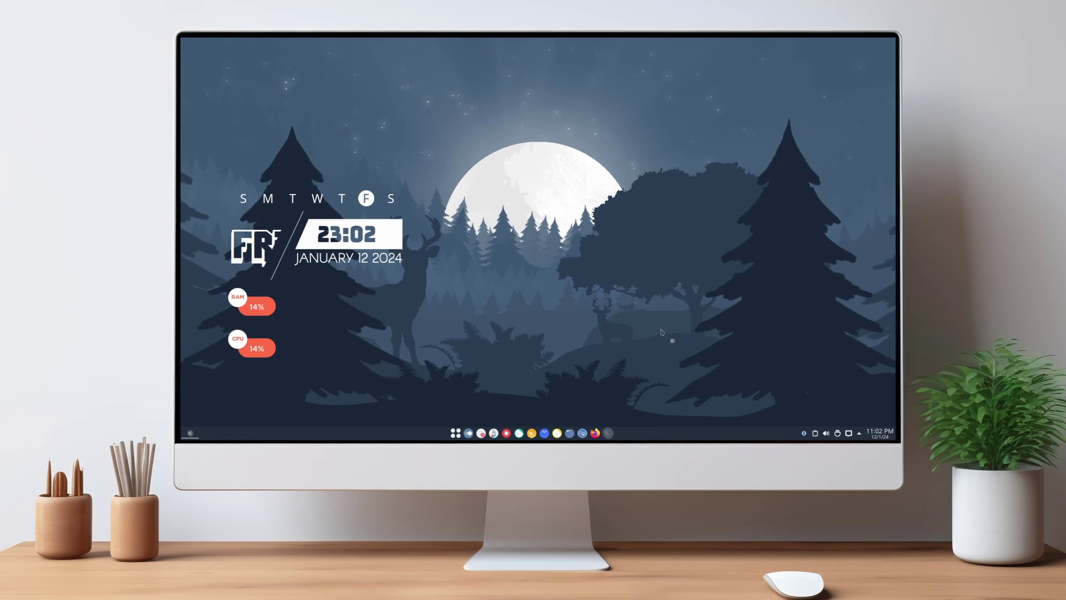
Open a terminal window and run neofetch to display the system information
{"action": "key", "text": "ctrl+alt+t"}
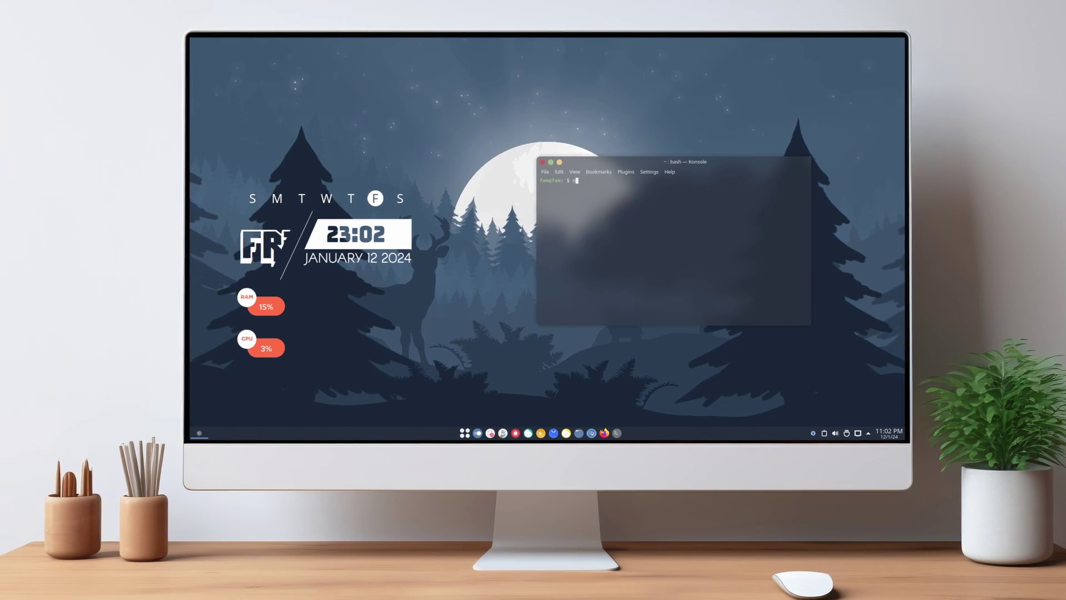
{"action": "type", "text": "neofetch"}
{"action": "key", "text": "Return"}
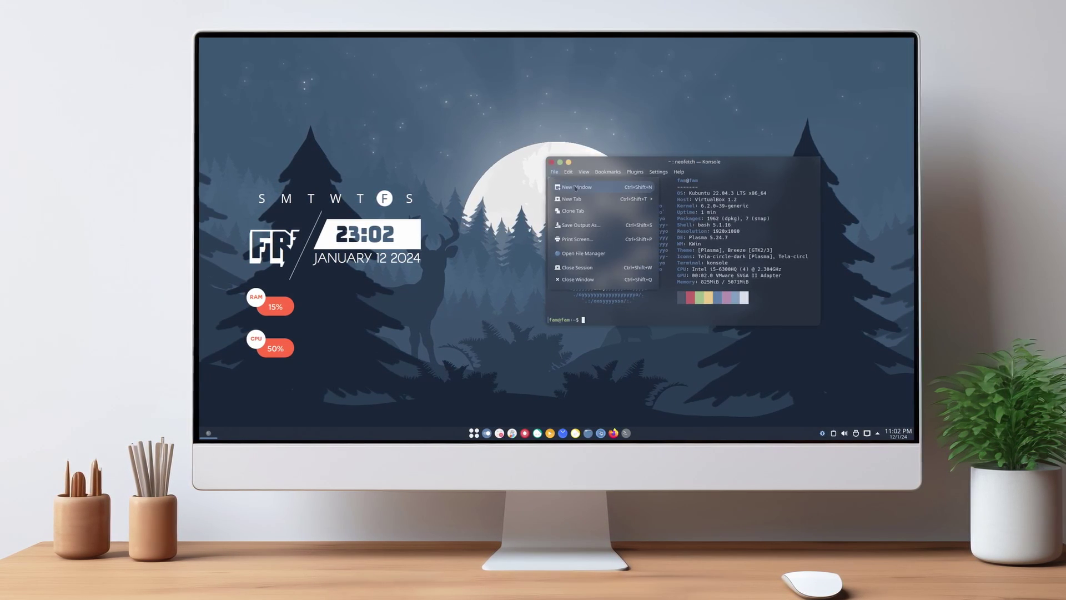
Run cmatrix in a second terminal window and move that window aside to uncover the neofetch terminal
{"action": "key", "text": "ctrl+alt+t"}
{"action": "type", "text": "c"}
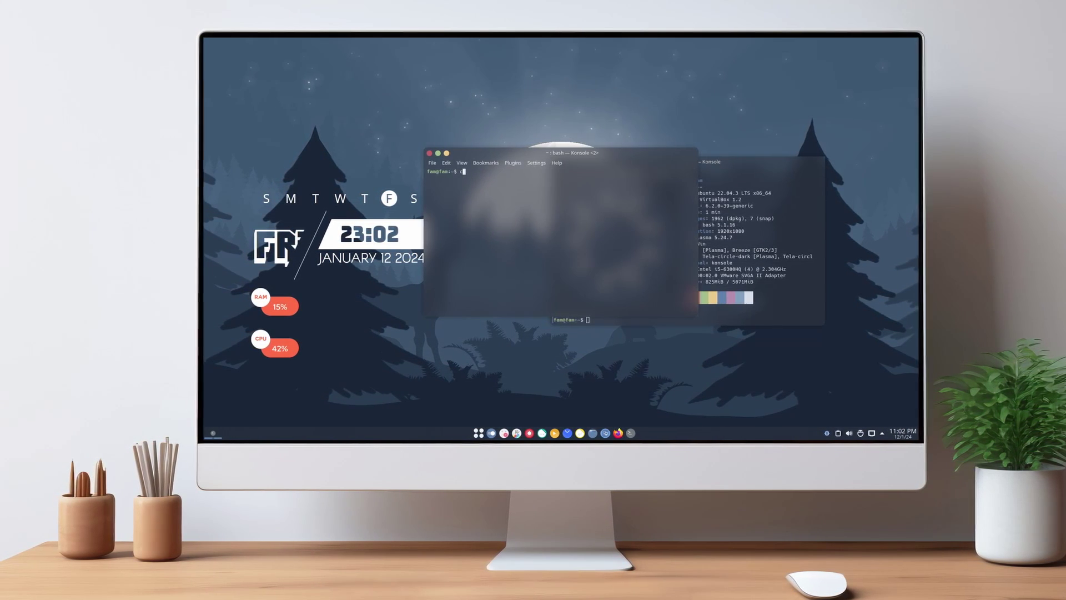
{"action": "type", "text": "matrix"}
{"action": "key", "text": "Return"}
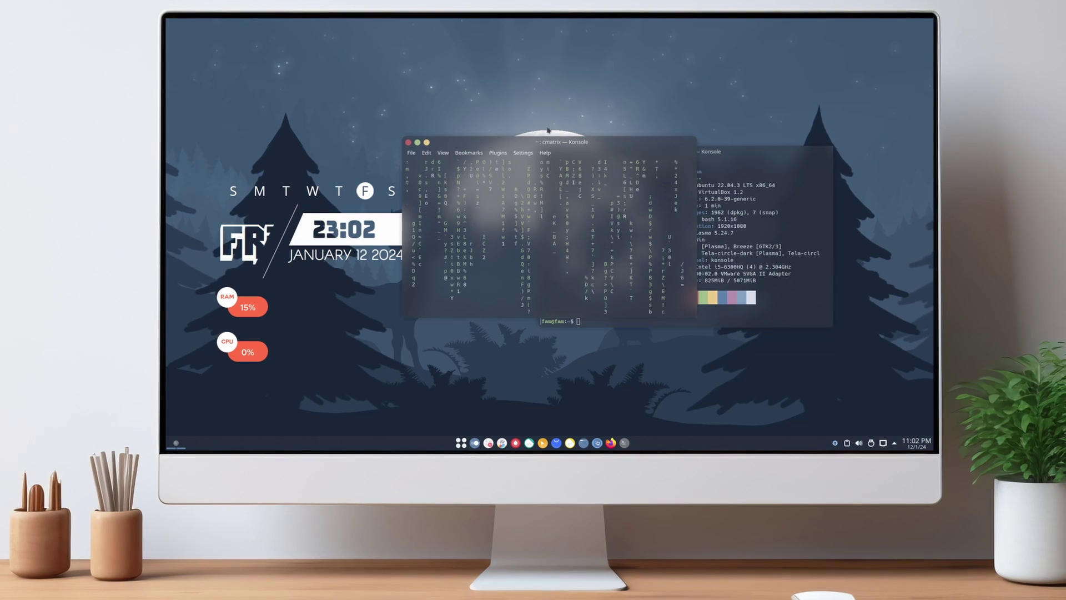
{"action": "left_click_drag", "start_coordinate": [627, 144], "coordinate": [441, 149]}
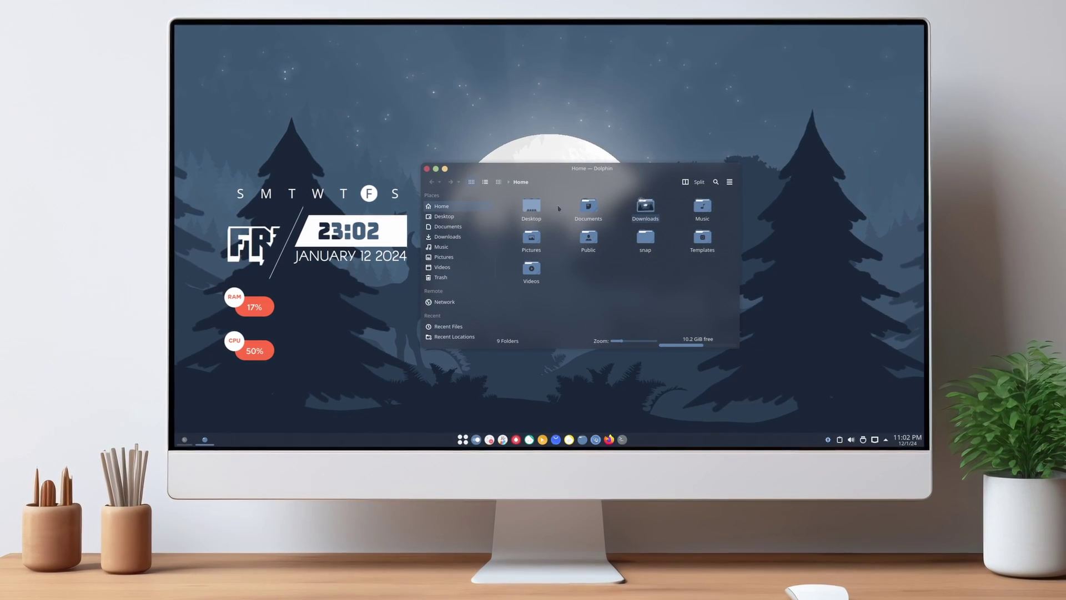
Split the file manager into two panes and show the second pane in compact view, followed by details view
{"action": "left_click", "coordinate": [690, 182]}
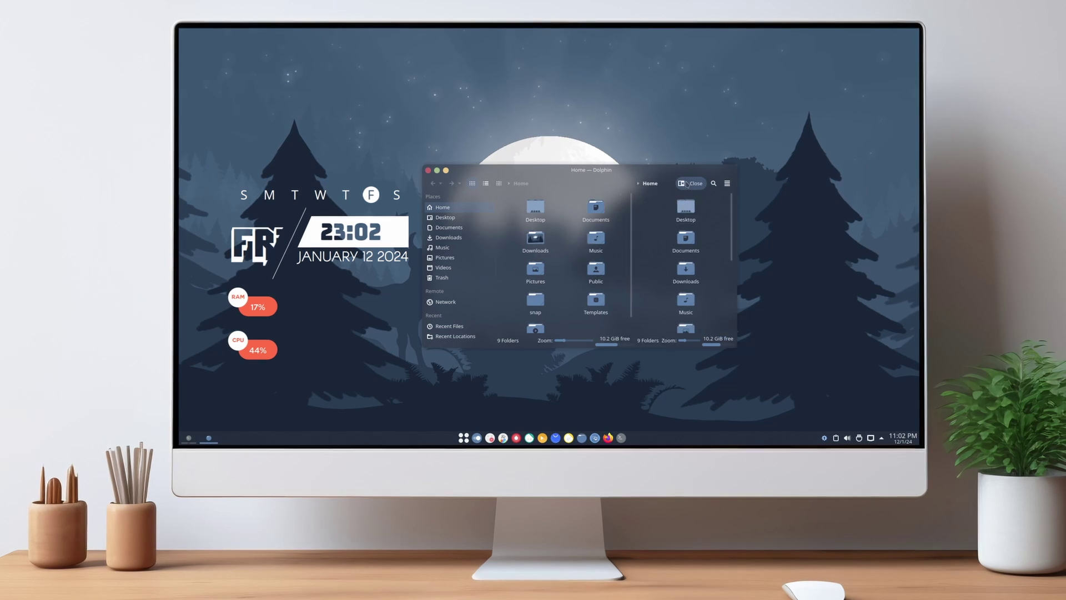
{"action": "left_click", "coordinate": [725, 185]}
{"action": "key", "text": "Escape"}
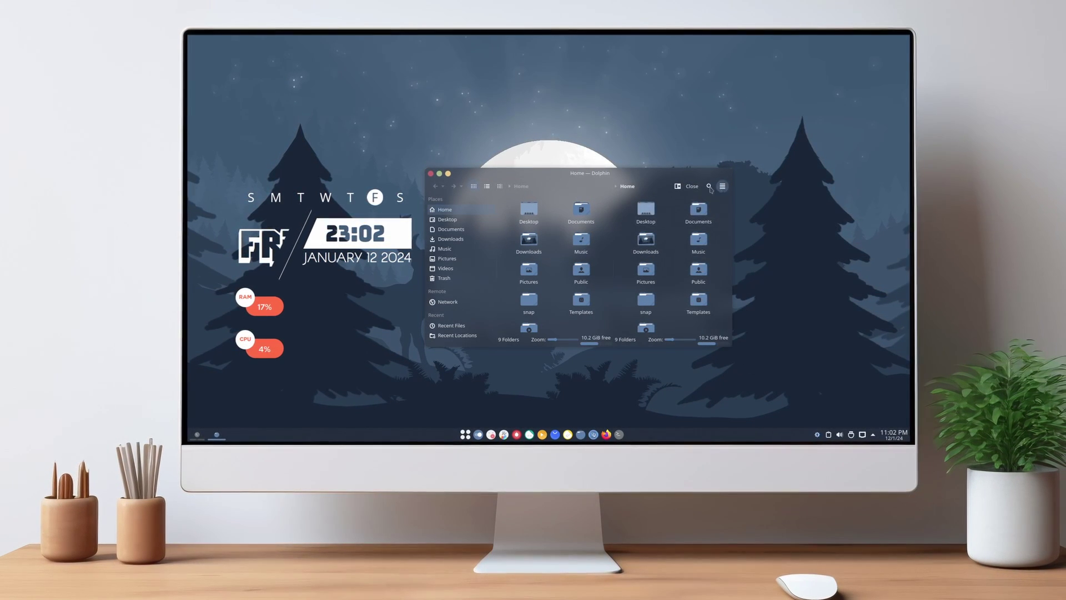
{"action": "left_click", "coordinate": [487, 187]}
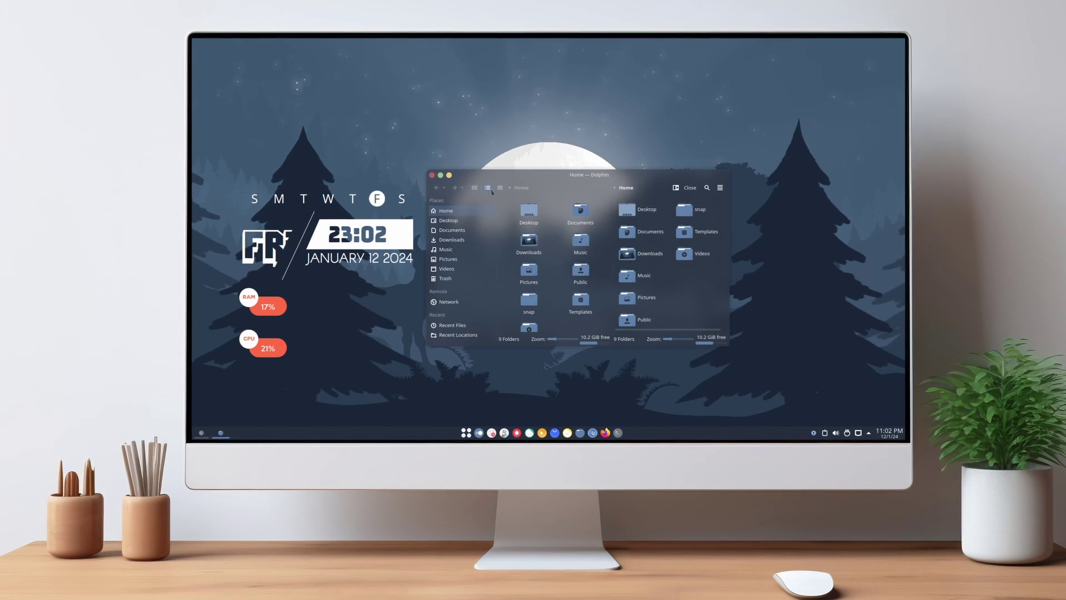
{"action": "left_click", "coordinate": [500, 188]}
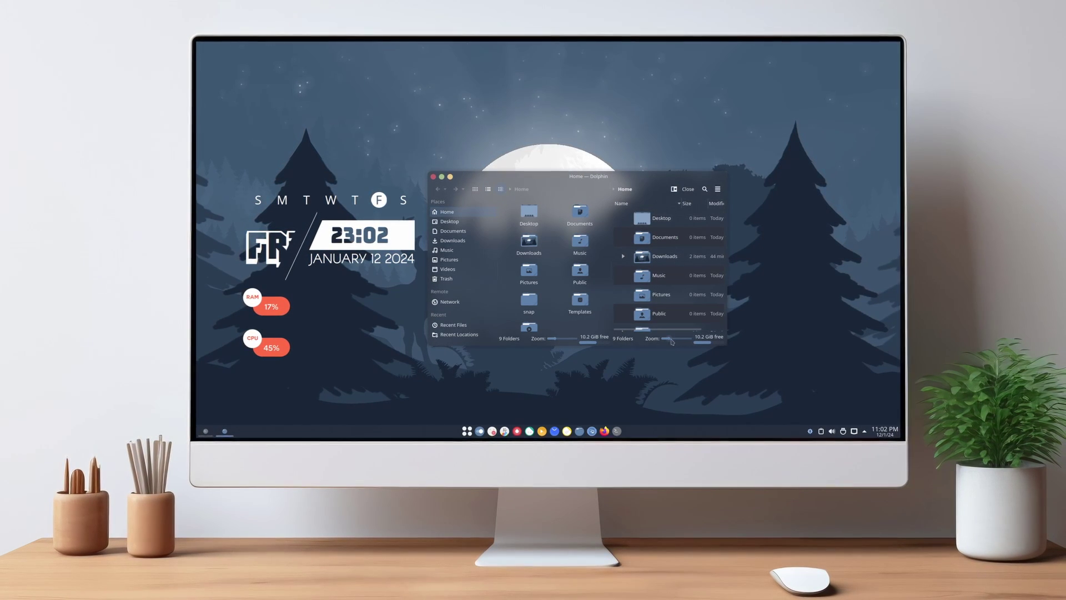
Maximize the file manager window and close its split pane
{"action": "left_click", "coordinate": [450, 176]}
{"action": "key", "text": "F3"}
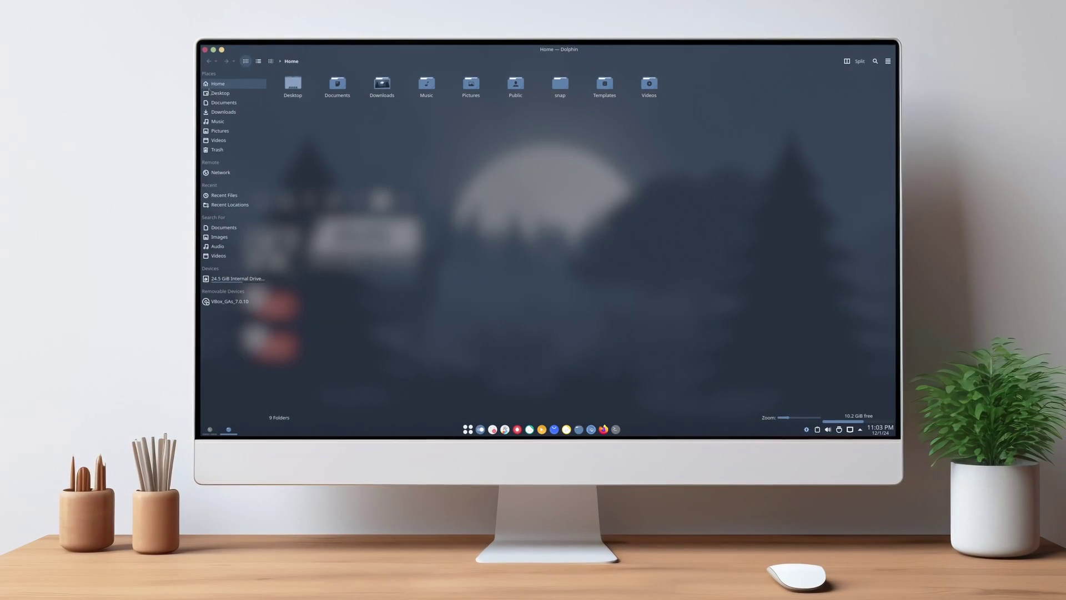
Alternate the Home folder between details and icons view, ending with icons, and restore and close the file manager window
{"action": "key", "text": "ctrl+3"}
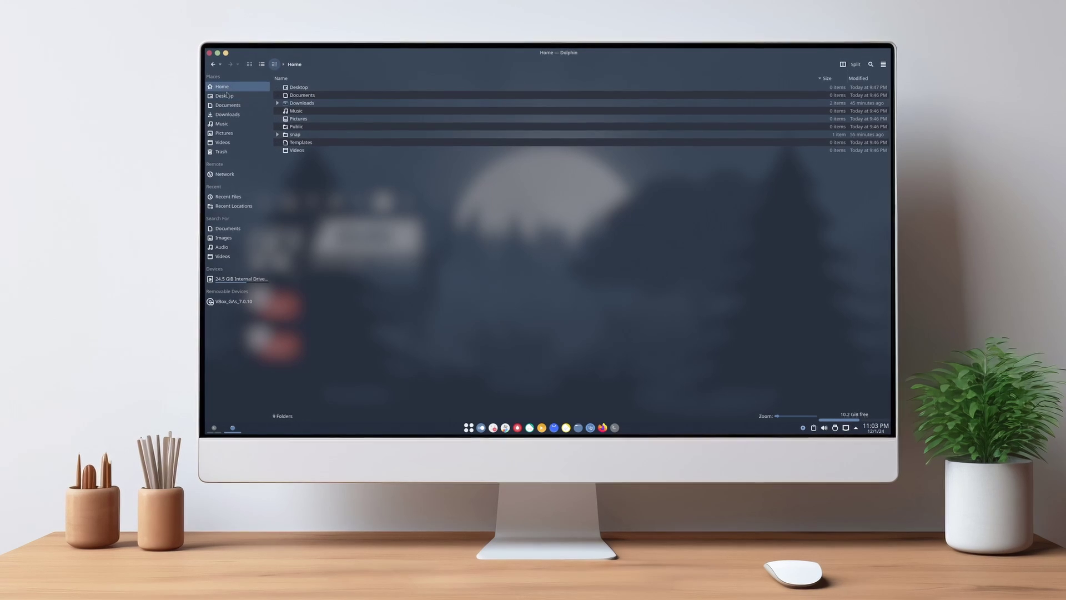
{"action": "left_click", "coordinate": [249, 64]}
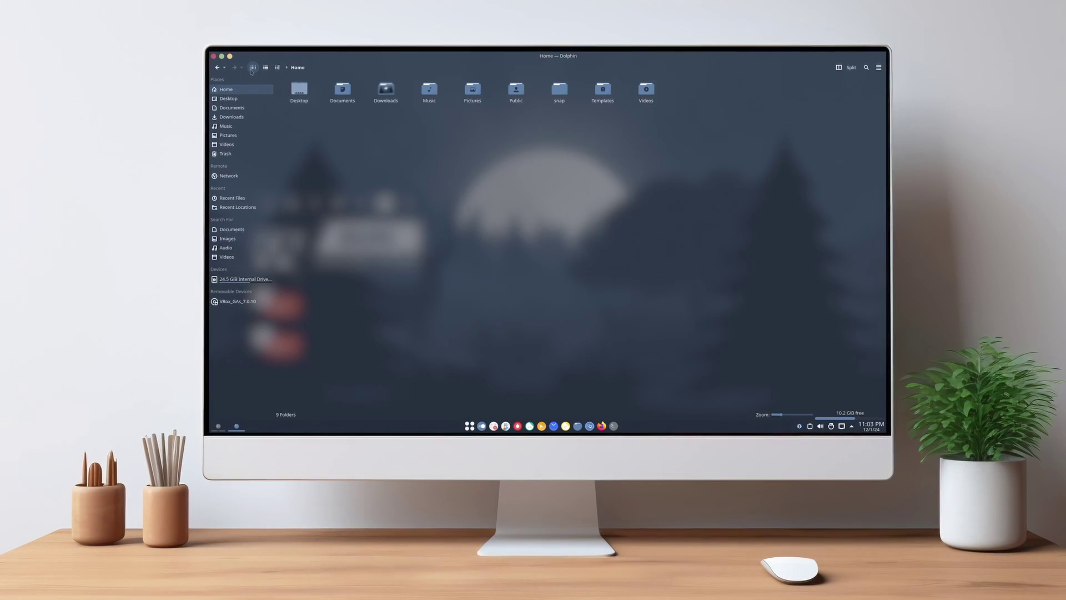
{"action": "left_click", "coordinate": [277, 67]}
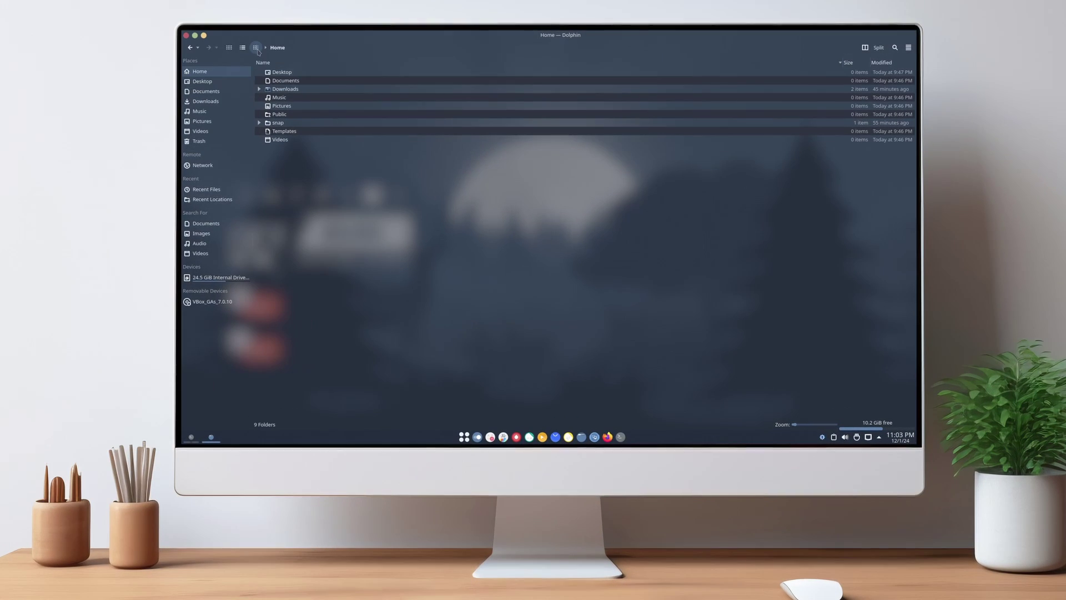
{"action": "left_click", "coordinate": [228, 49]}
{"action": "left_click", "coordinate": [196, 37]}
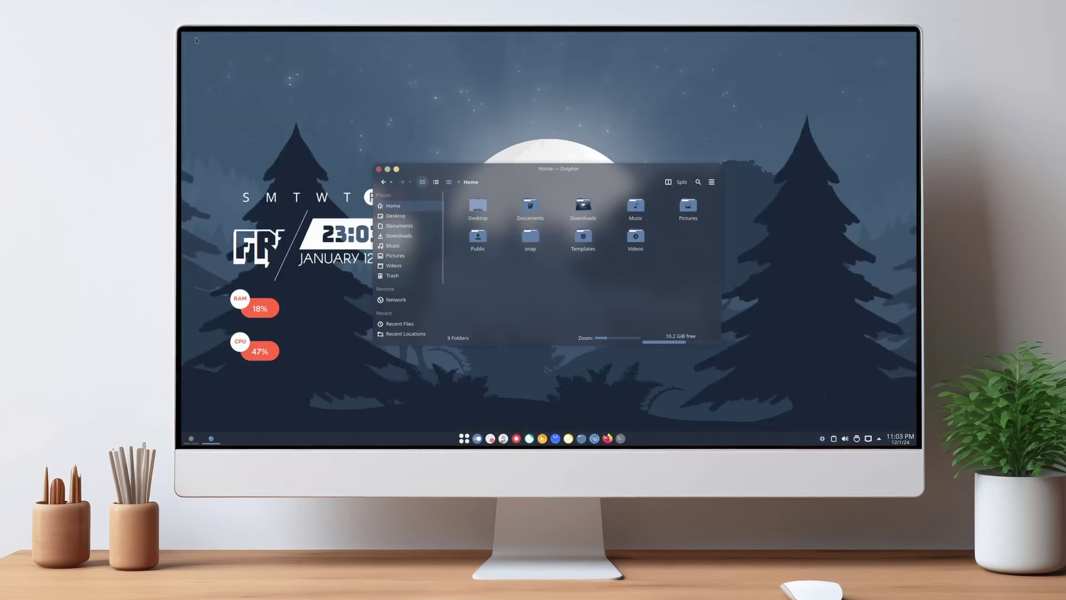
{"action": "left_click", "coordinate": [379, 172]}
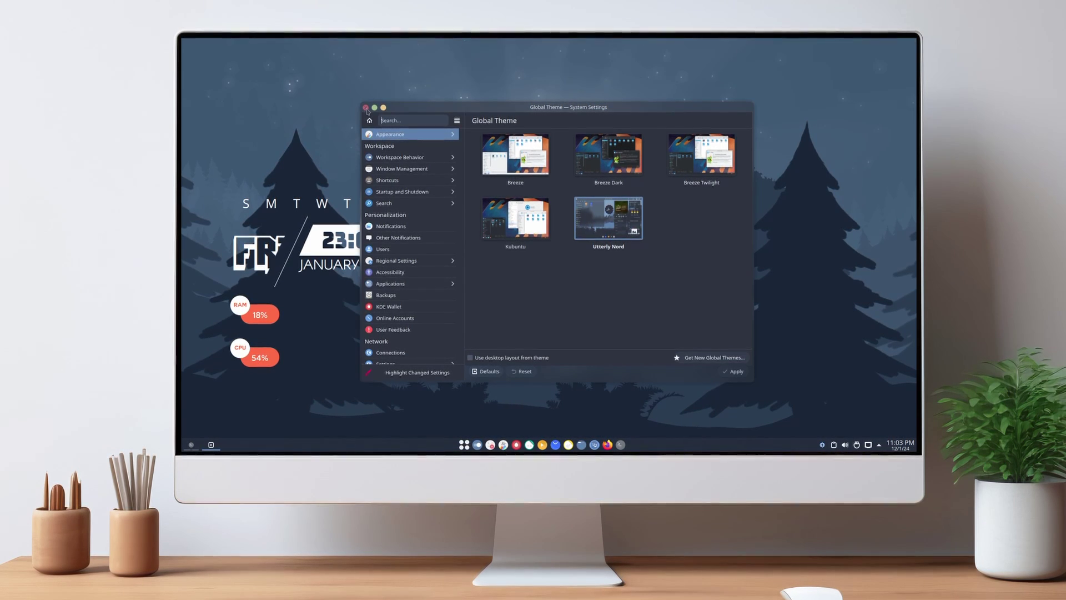
Close System Settings and try out the calculator by entering 58 and evaluating it
{"action": "left_click", "coordinate": [366, 108]}
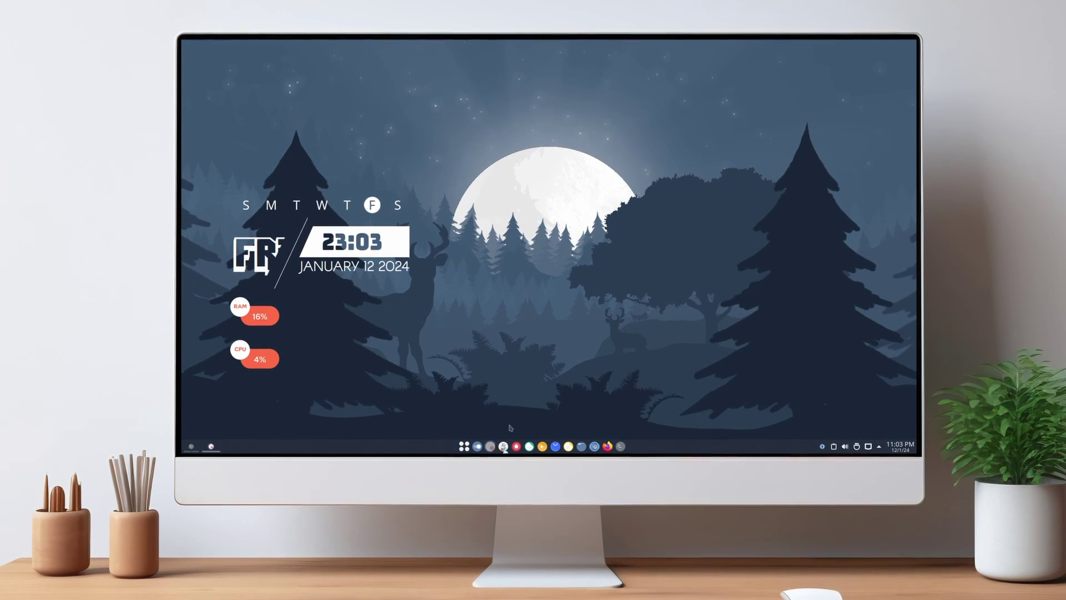
{"action": "left_click", "coordinate": [531, 262]}
{"action": "left_click", "coordinate": [531, 251]}
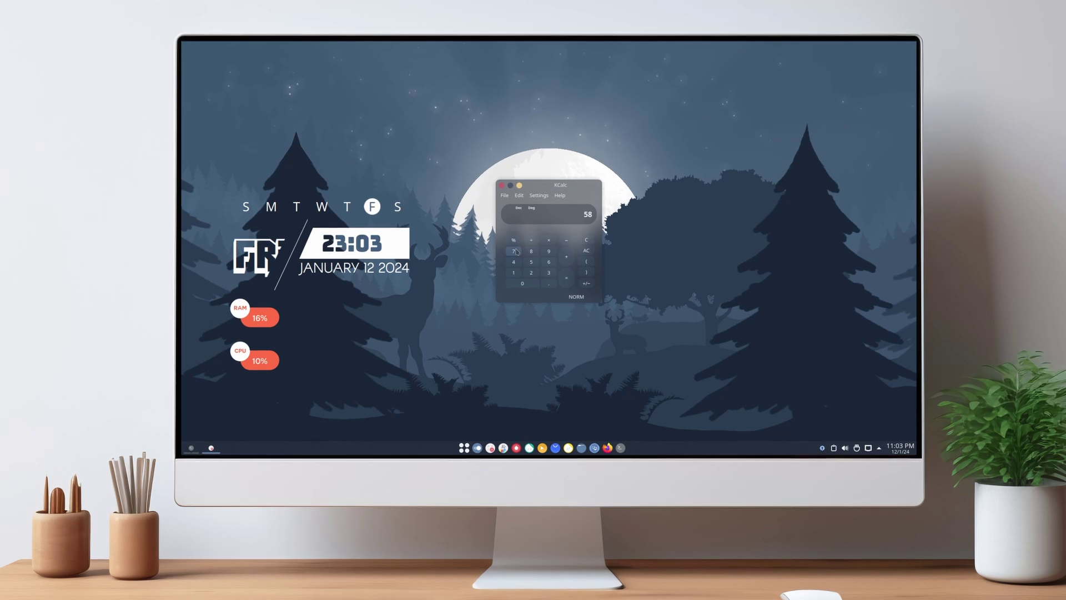
{"action": "left_click", "coordinate": [567, 280]}
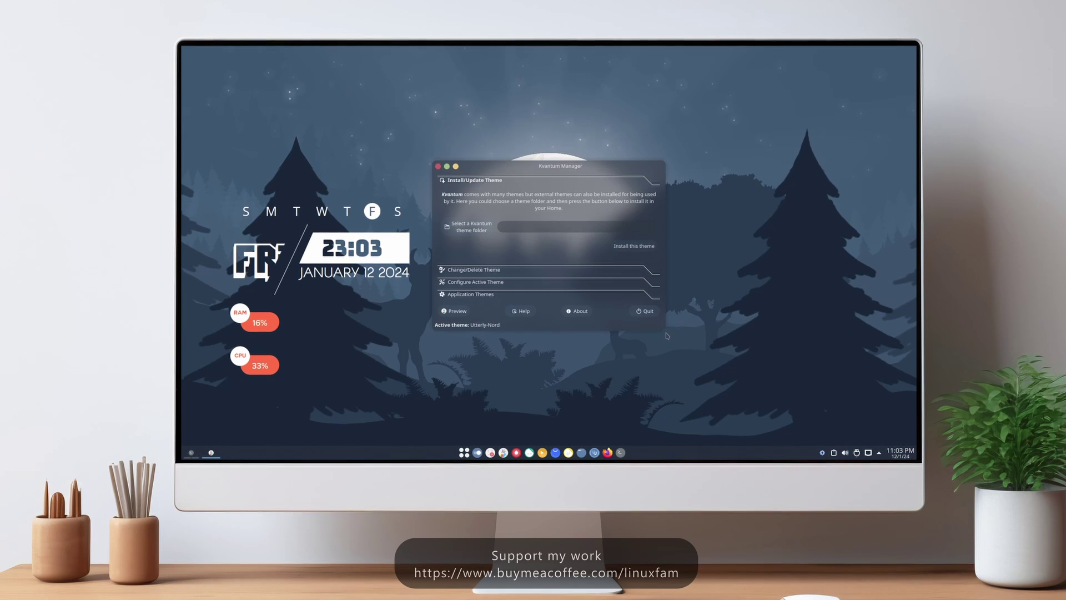
Make the Kvantum Manager window taller, reposition it, and browse the list of themes available under Change/Delete Theme
{"action": "left_click_drag", "start_coordinate": [664, 330], "coordinate": [665, 376]}
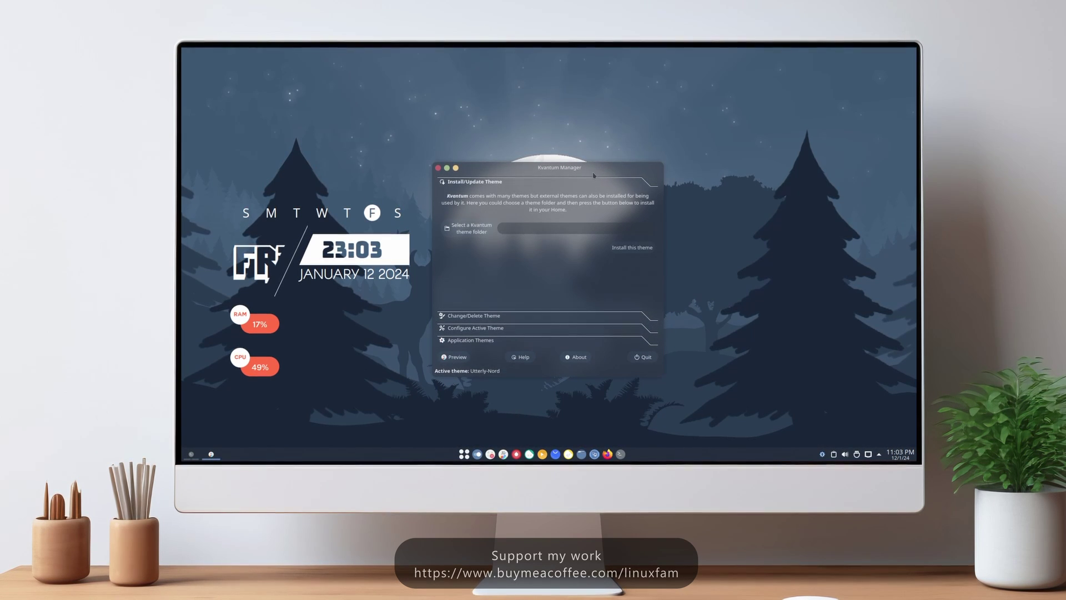
{"action": "left_click_drag", "start_coordinate": [593, 167], "coordinate": [598, 157]}
{"action": "left_click", "coordinate": [480, 302]}
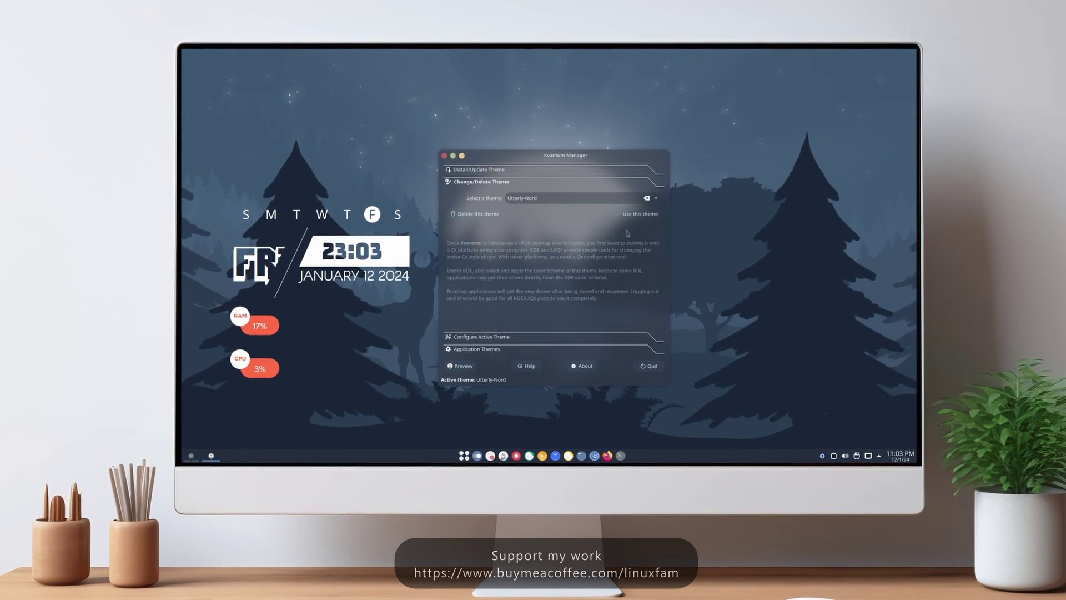
{"action": "left_click", "coordinate": [607, 198]}
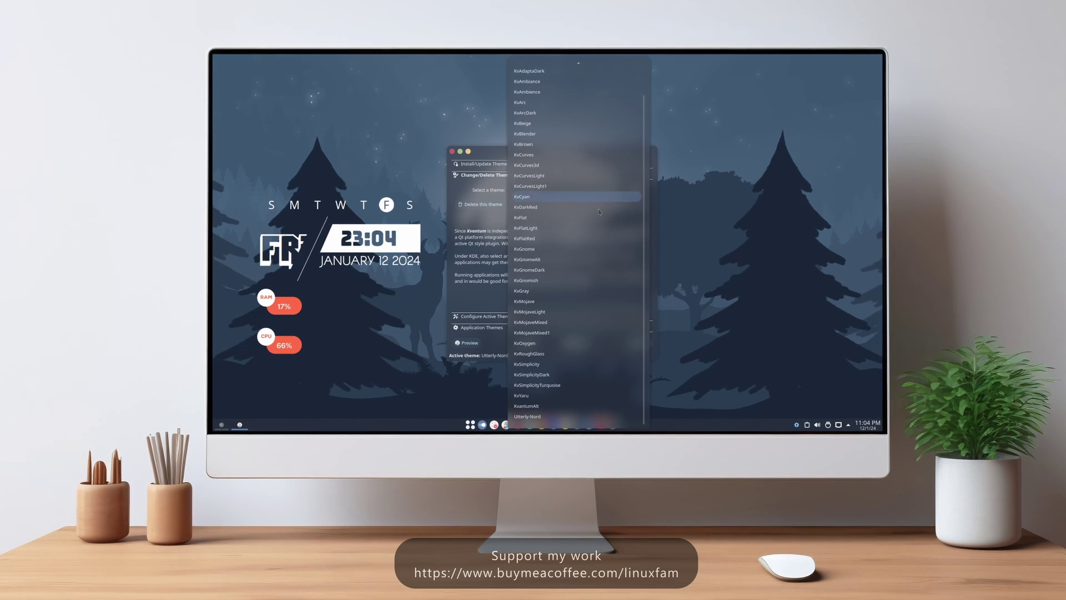
{"action": "left_click", "coordinate": [587, 300]}
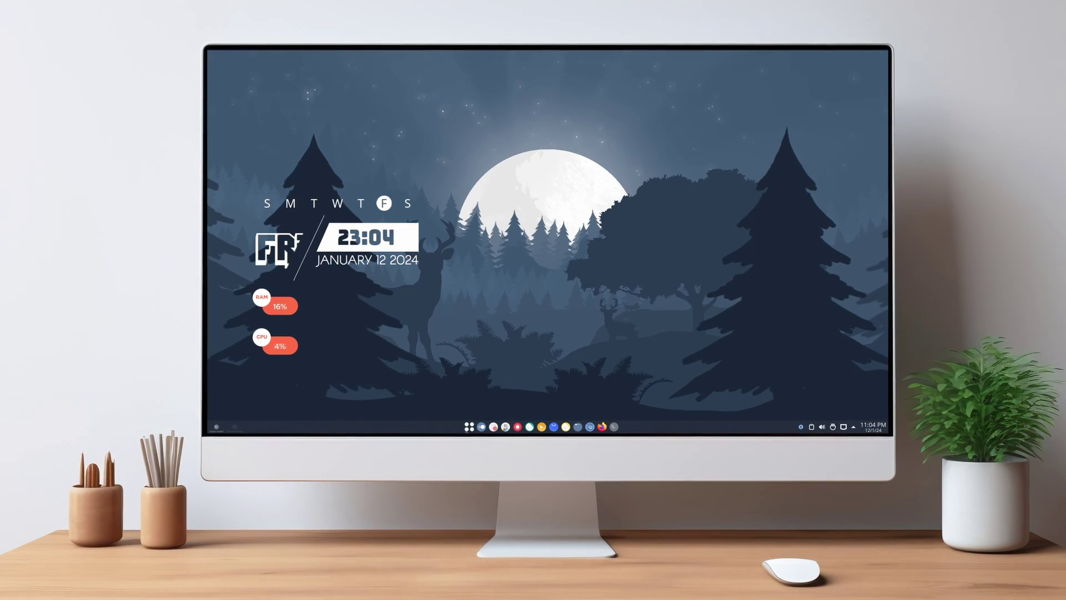
Browse all applications in the application launcher, search it for "settings", and close the launcher
{"action": "left_click", "coordinate": [469, 426]}
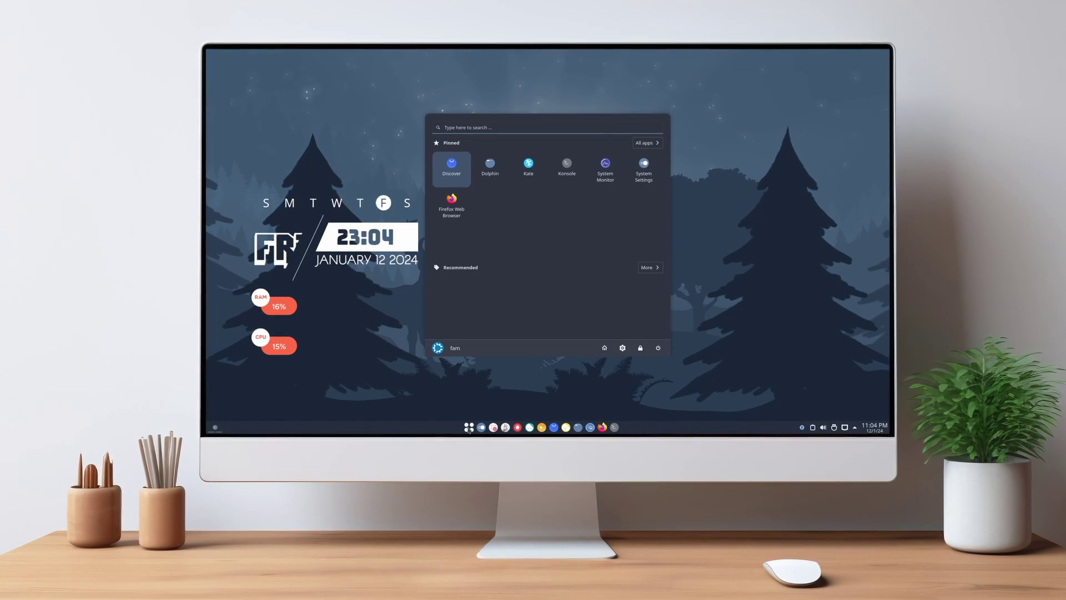
{"action": "left_click", "coordinate": [654, 146]}
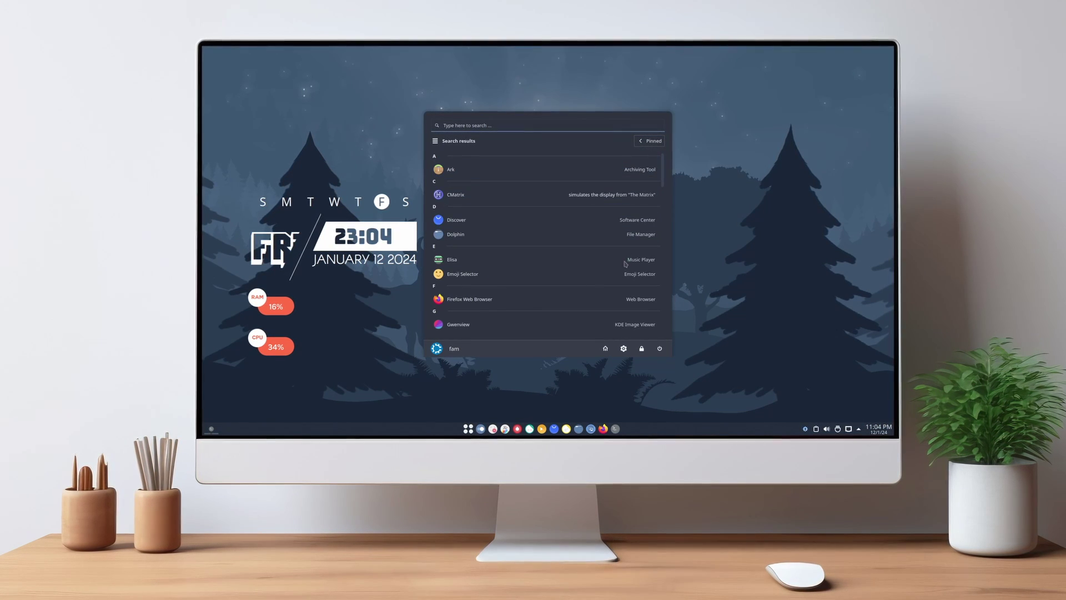
{"action": "left_click", "coordinate": [563, 124]}
{"action": "type", "text": "settings"}
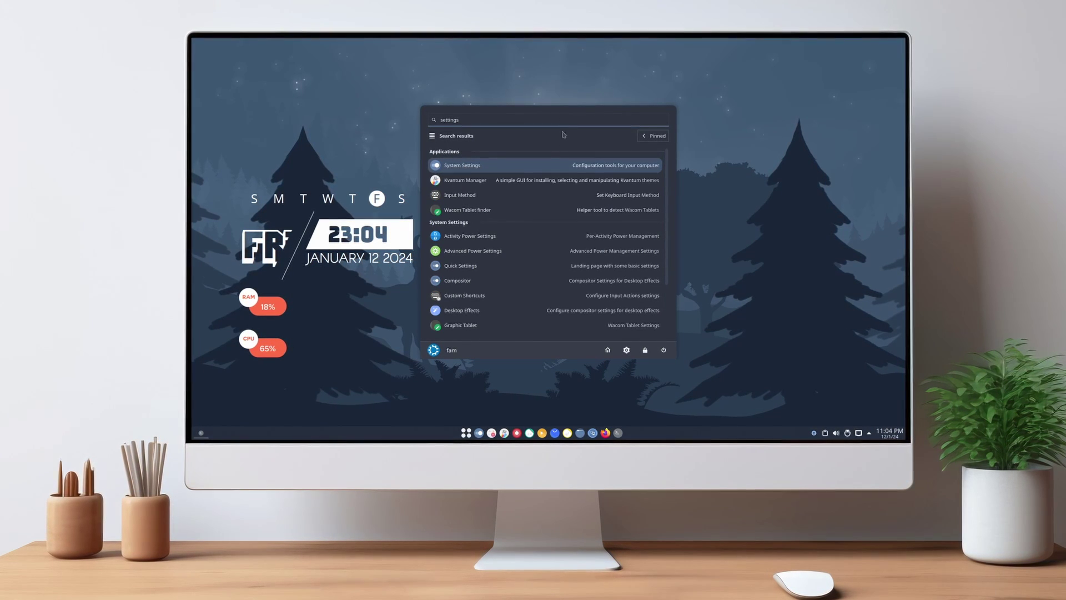
{"action": "key", "text": "Escape"}
Take a full-screen screenshot, save it as a PNG image in the Pictures folder, and close Spectacle
{"action": "key", "text": "Print"}
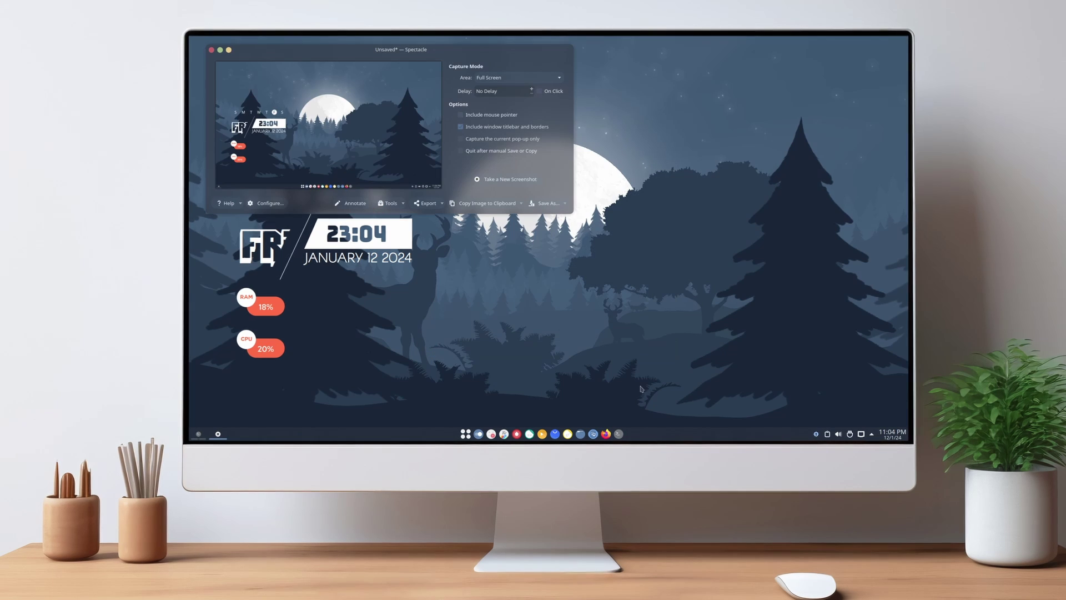
{"action": "left_click_drag", "start_coordinate": [451, 52], "coordinate": [678, 179]}
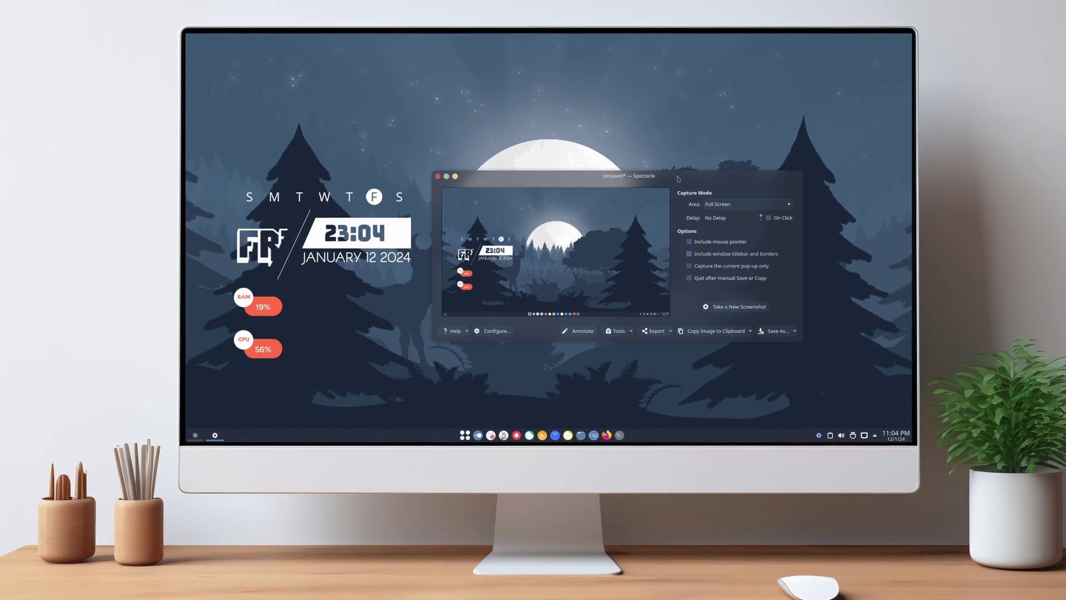
{"action": "left_click", "coordinate": [778, 331]}
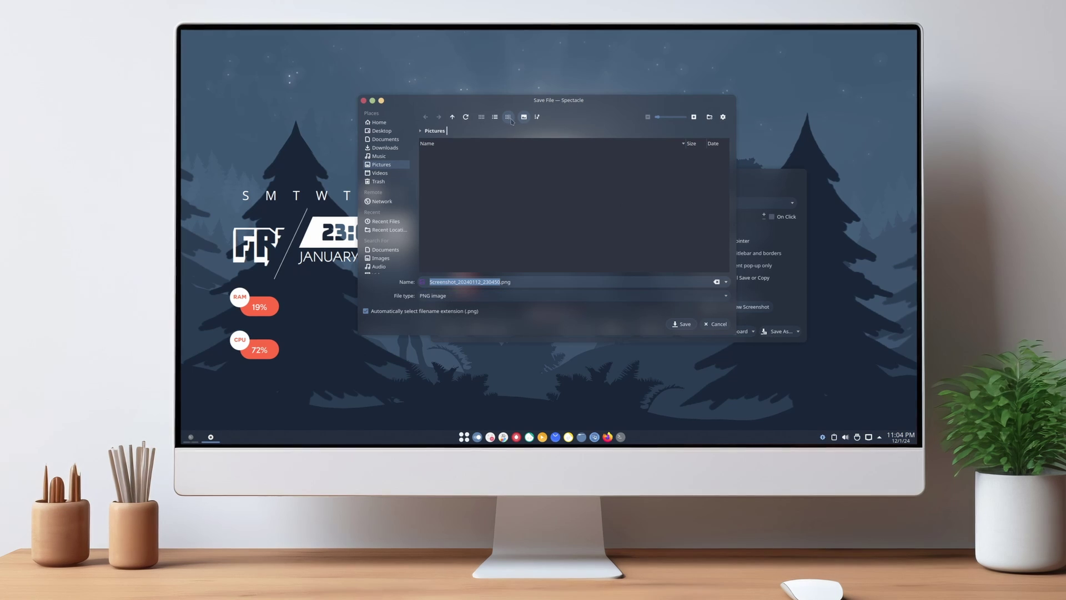
{"action": "left_click", "coordinate": [684, 325]}
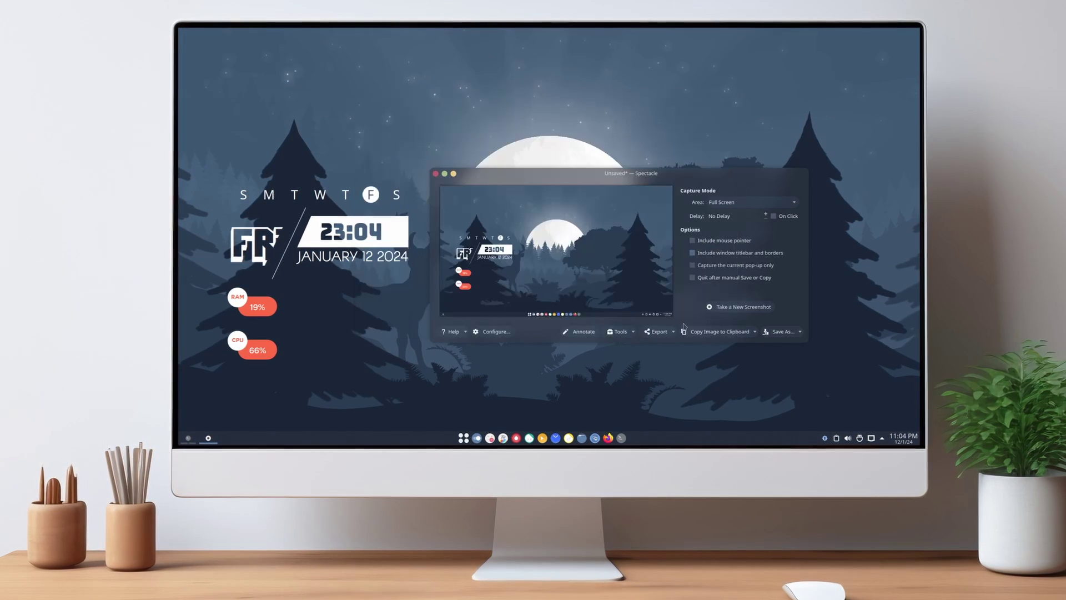
{"action": "left_click", "coordinate": [436, 173]}
Close the terminal window running cmatrix and confirm quitting despite the running process
{"action": "key", "text": "ctrl+alt+t"}
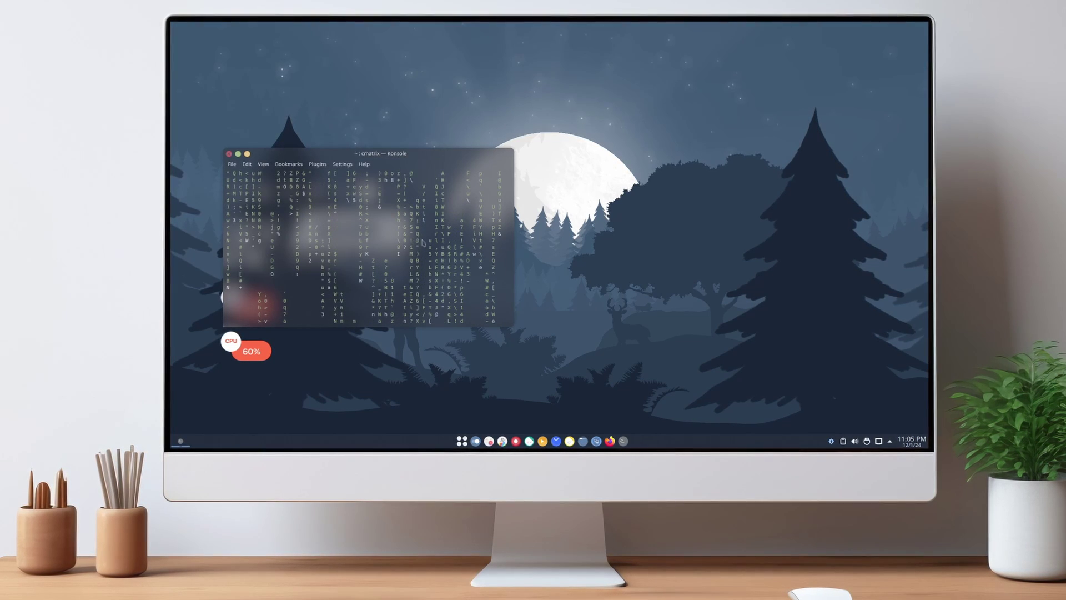
{"action": "left_click", "coordinate": [229, 156]}
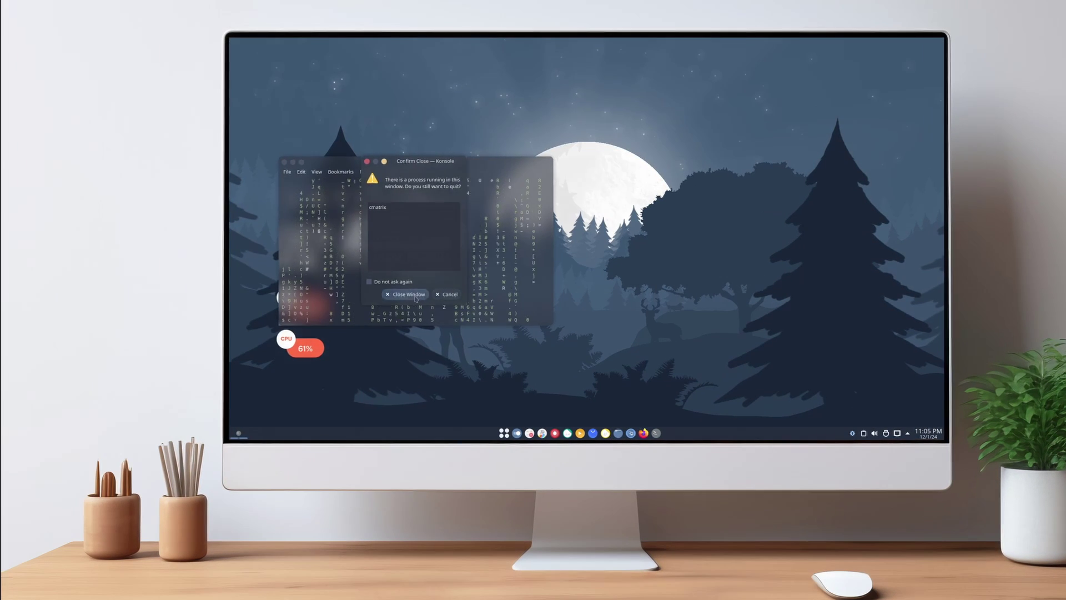
{"action": "left_click", "coordinate": [409, 294]}
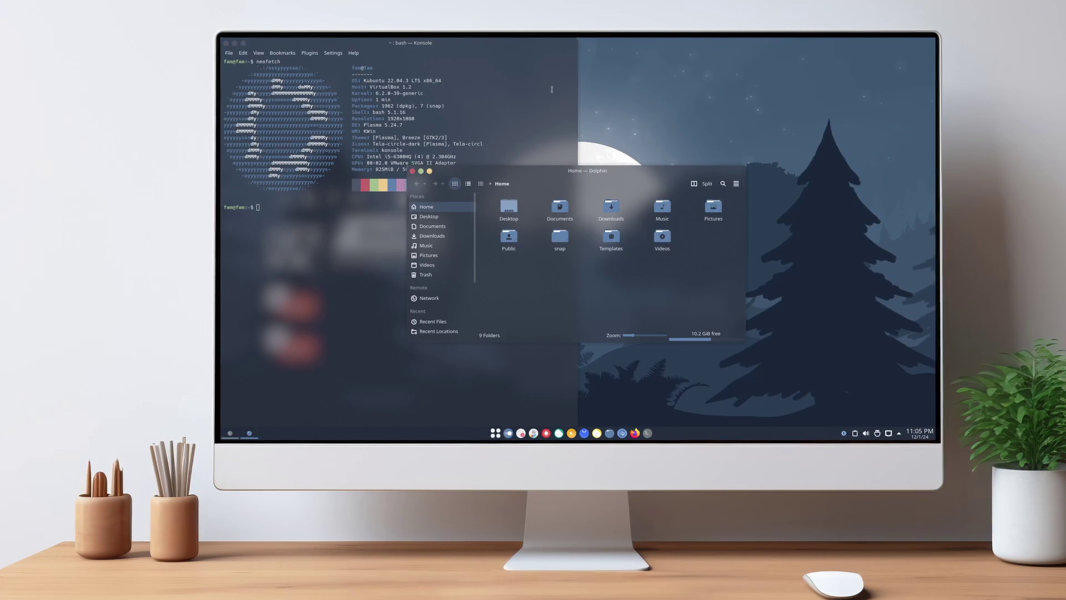
Tile the file manager window over the right half of the screen beside the neofetch terminal
{"action": "left_click_drag", "start_coordinate": [930, 276], "coordinate": [930, 276]}
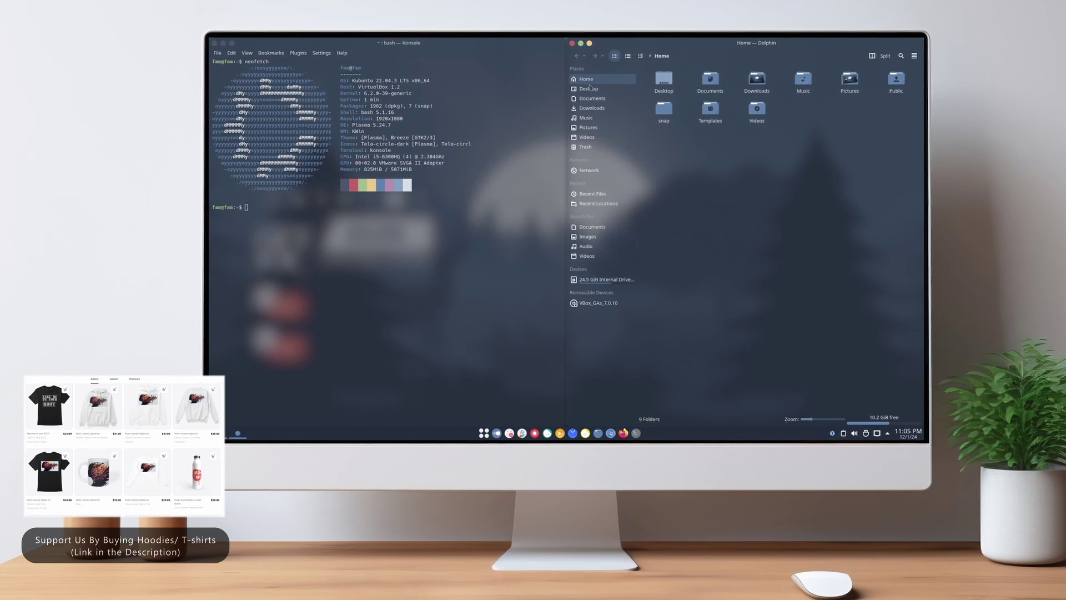
Try the file manager's compact and icons views, then split it into two panes with Details on the left and Compact on the right
{"action": "left_click", "coordinate": [637, 56]}
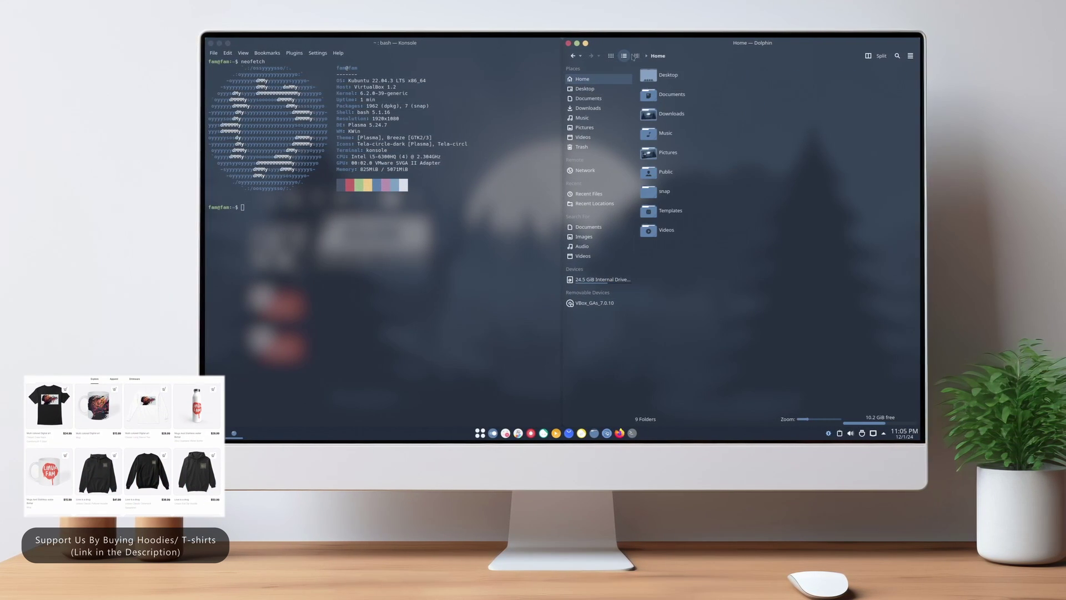
{"action": "left_click", "coordinate": [611, 56]}
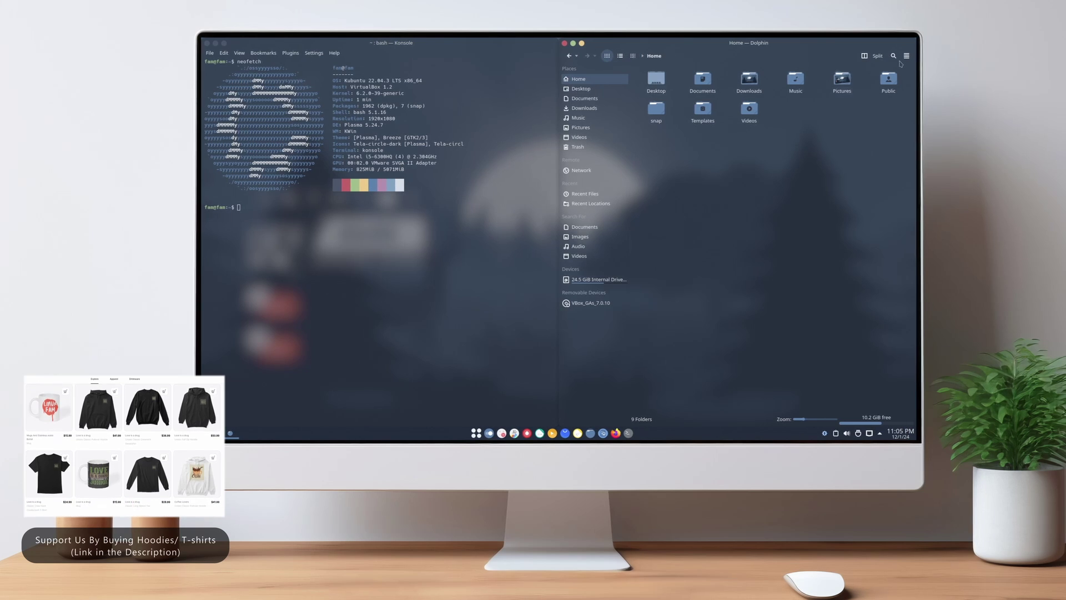
{"action": "left_click", "coordinate": [875, 56]}
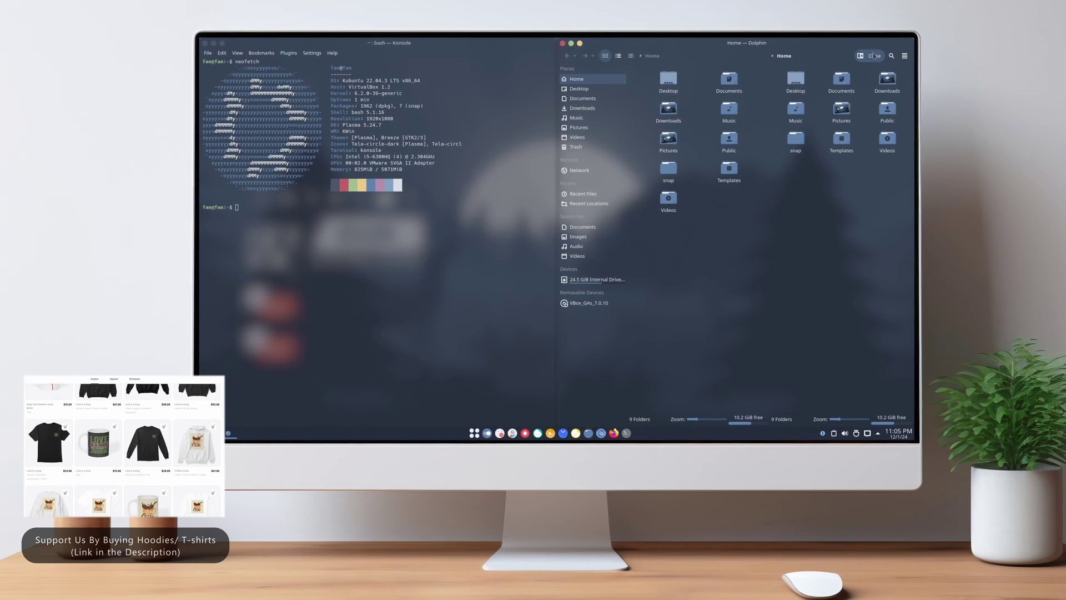
{"action": "left_click", "coordinate": [618, 56]}
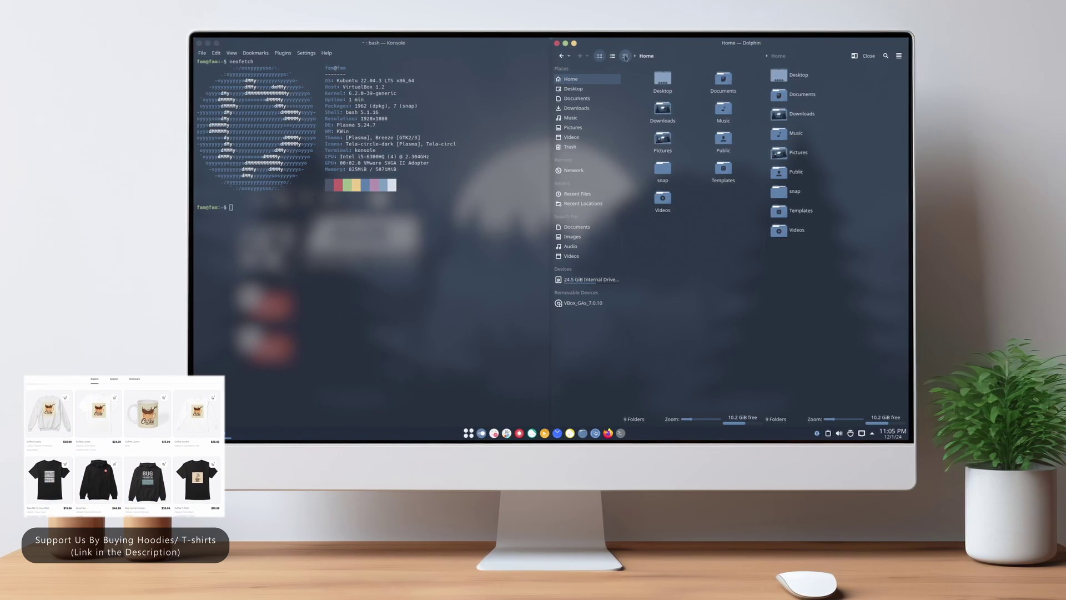
{"action": "left_click", "coordinate": [626, 57]}
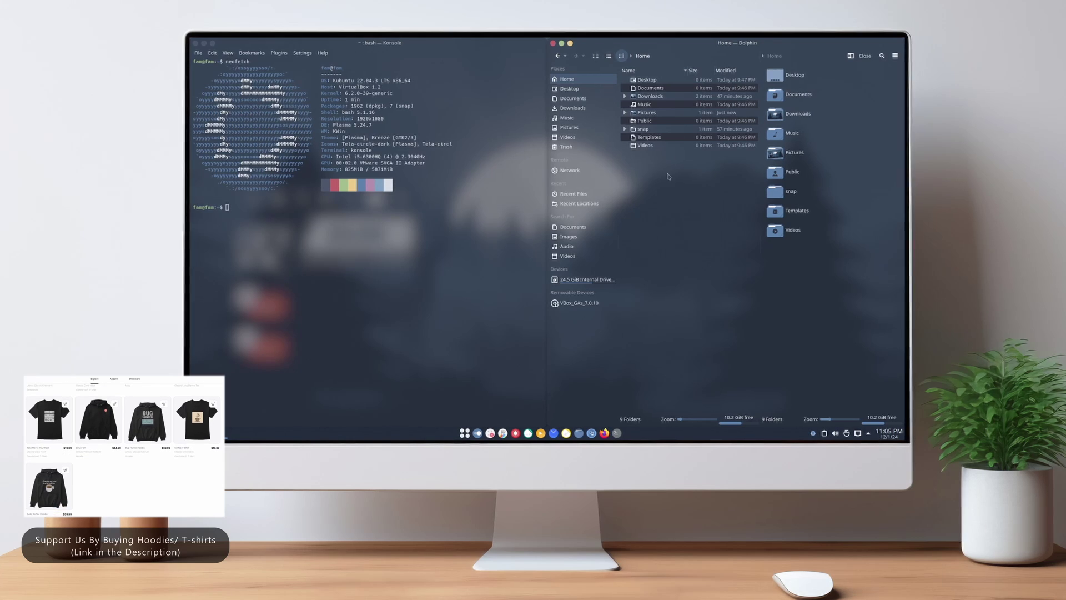
Restore the tiled file manager to a smaller floating window and toggle the neofetch terminal window's size
{"action": "double_click", "coordinate": [801, 43]}
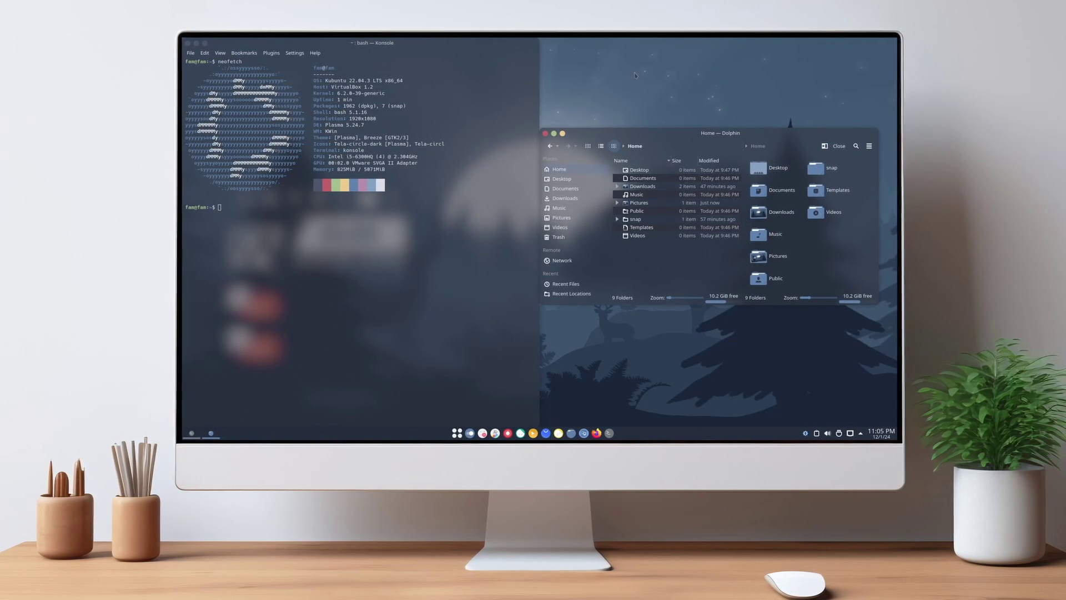
{"action": "double_click", "coordinate": [437, 45]}
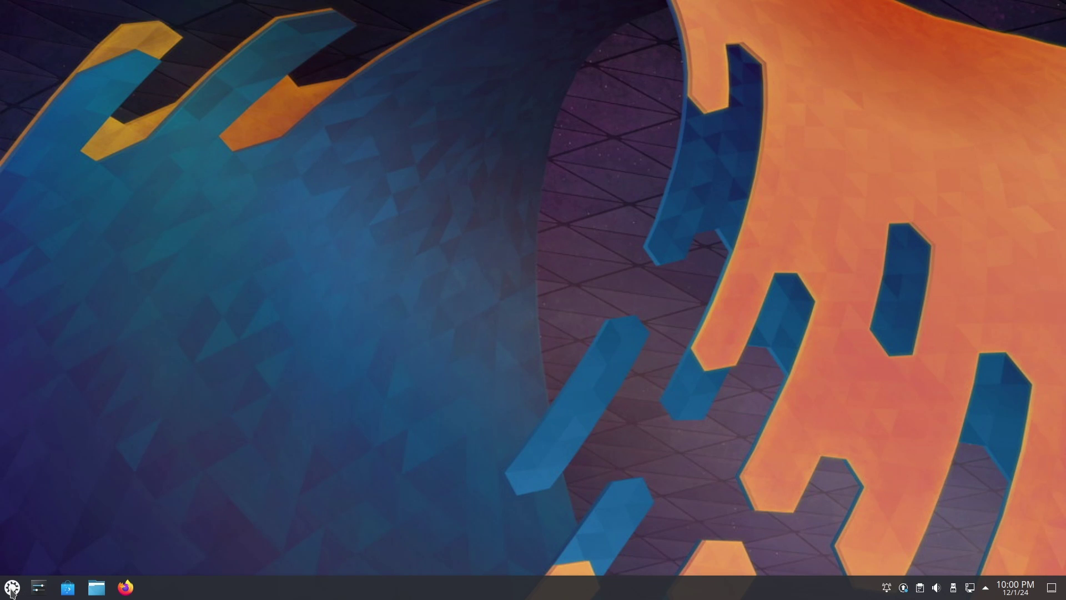
Find and open the Discover software center from the application launcher and search it for "kvantum"
{"action": "left_click", "coordinate": [12, 588]}
{"action": "type", "text": "soft"}
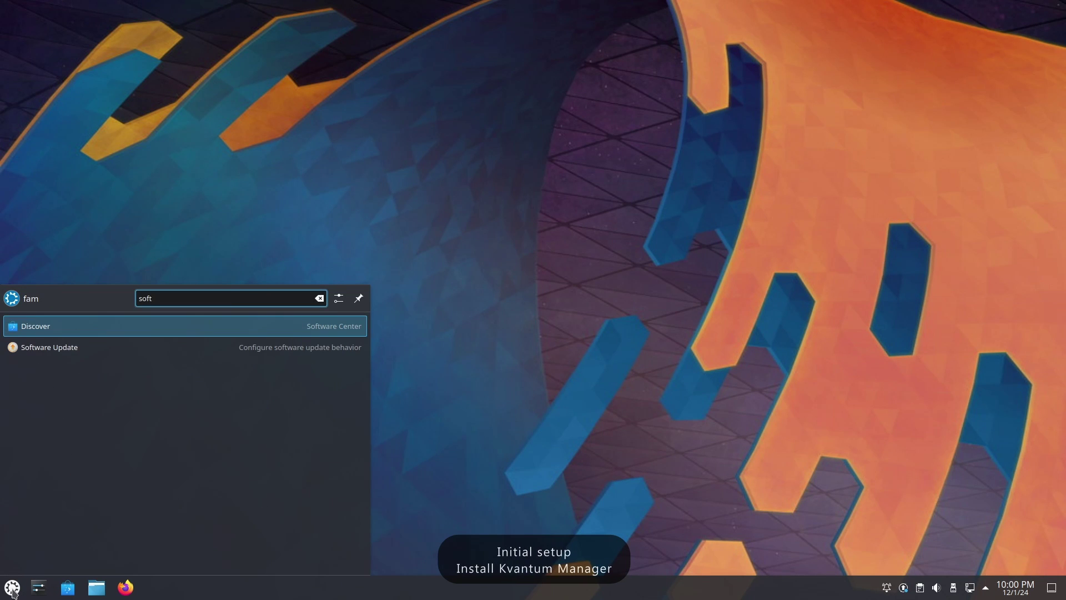
{"action": "left_click", "coordinate": [86, 331]}
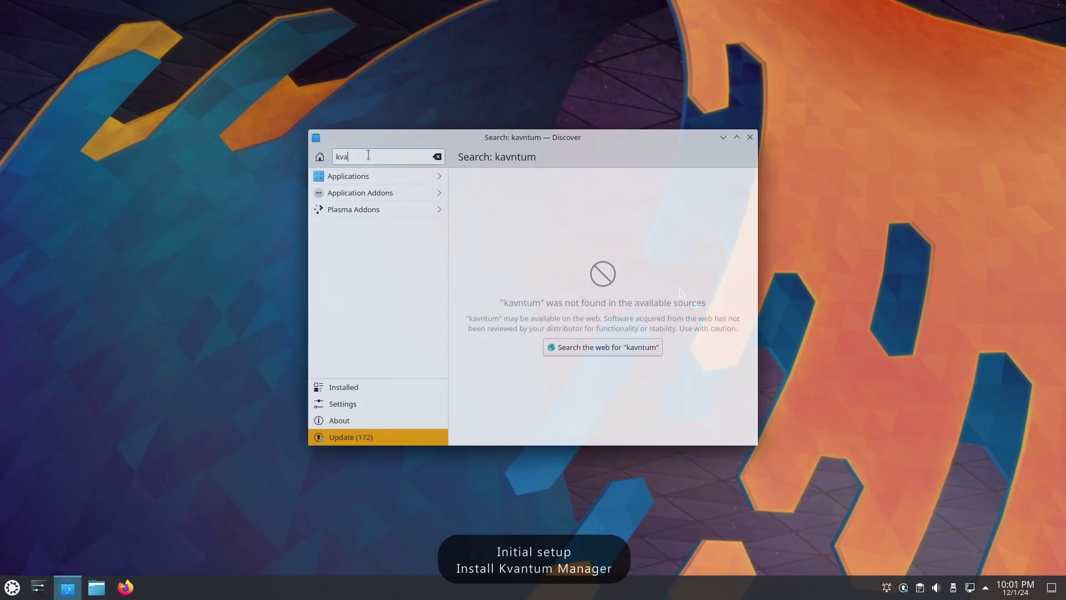
{"action": "type", "text": "ntum"}
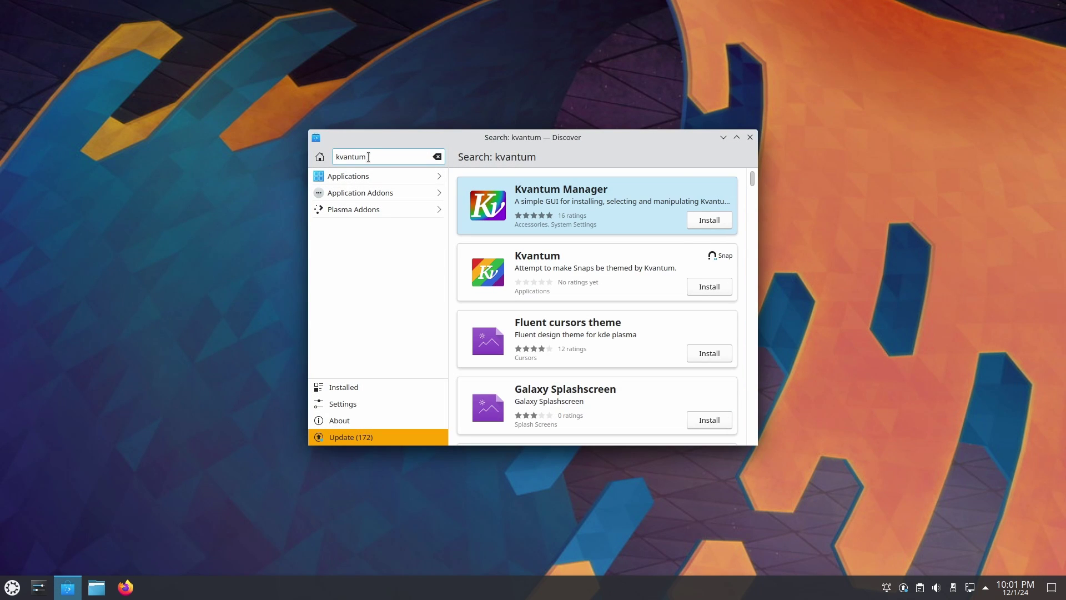
Install Kvantum Manager, authorize the installation with the account password, and close Discover
{"action": "left_click", "coordinate": [709, 220]}
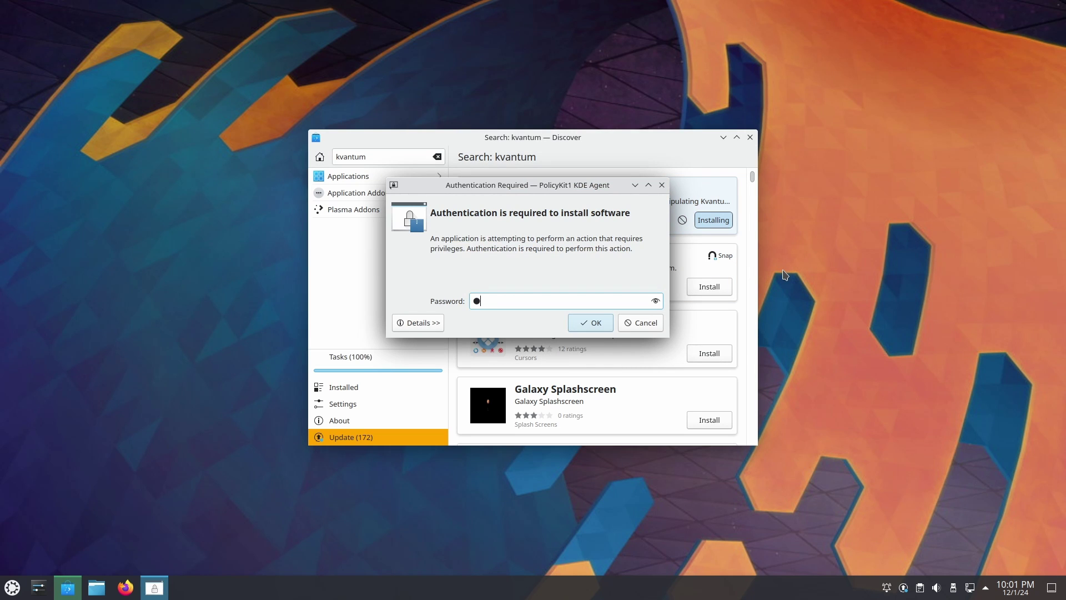
{"action": "key", "text": "Return"}
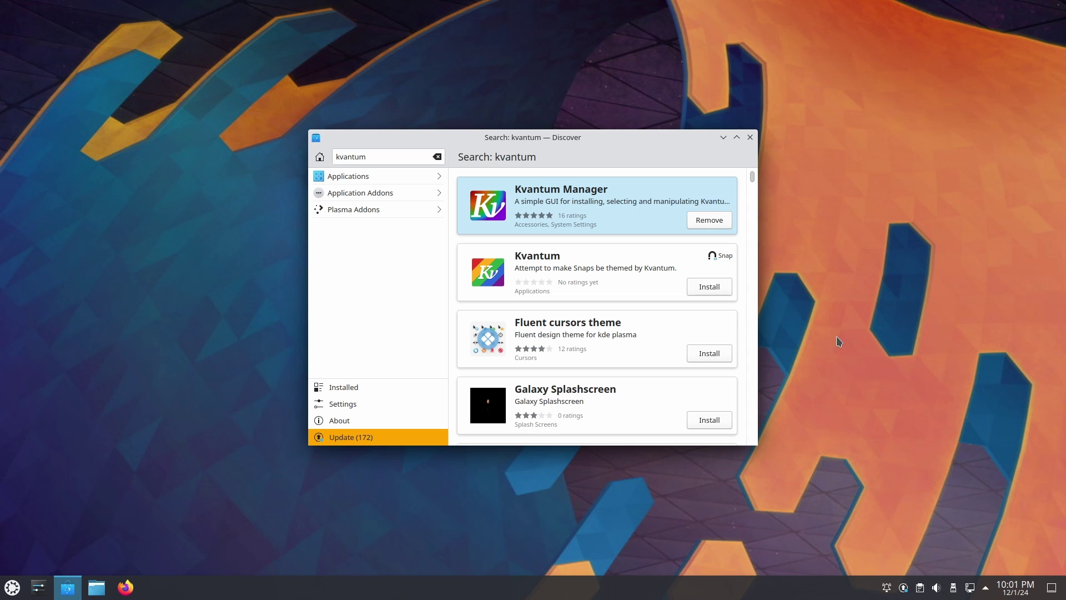
{"action": "left_click", "coordinate": [747, 138]}
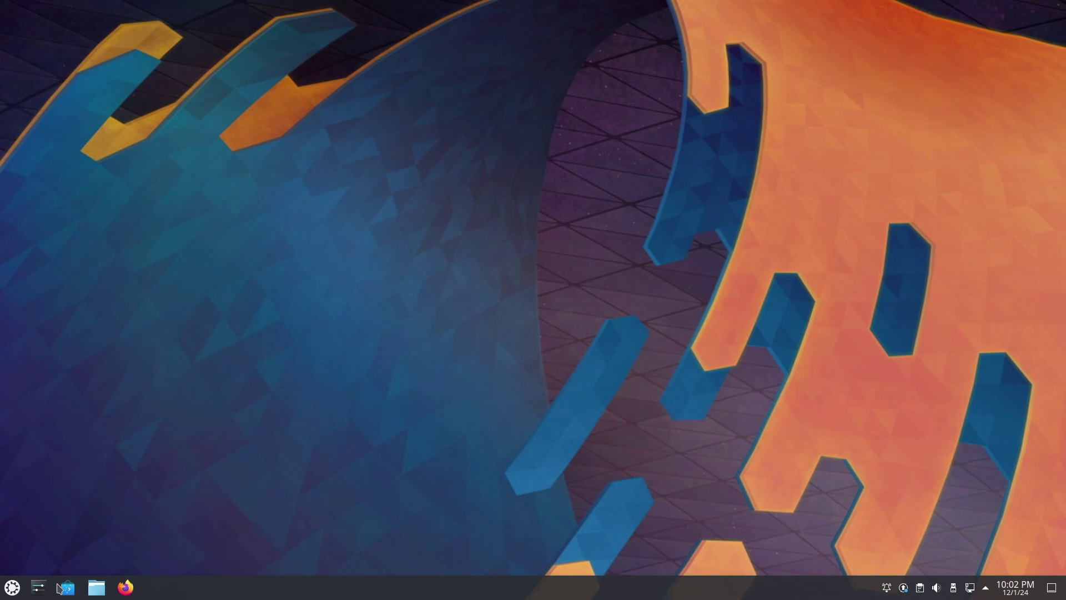
Open the Global Theme settings in System Settings and search the downloadable global themes for "utterly"
{"action": "left_click", "coordinate": [38, 587]}
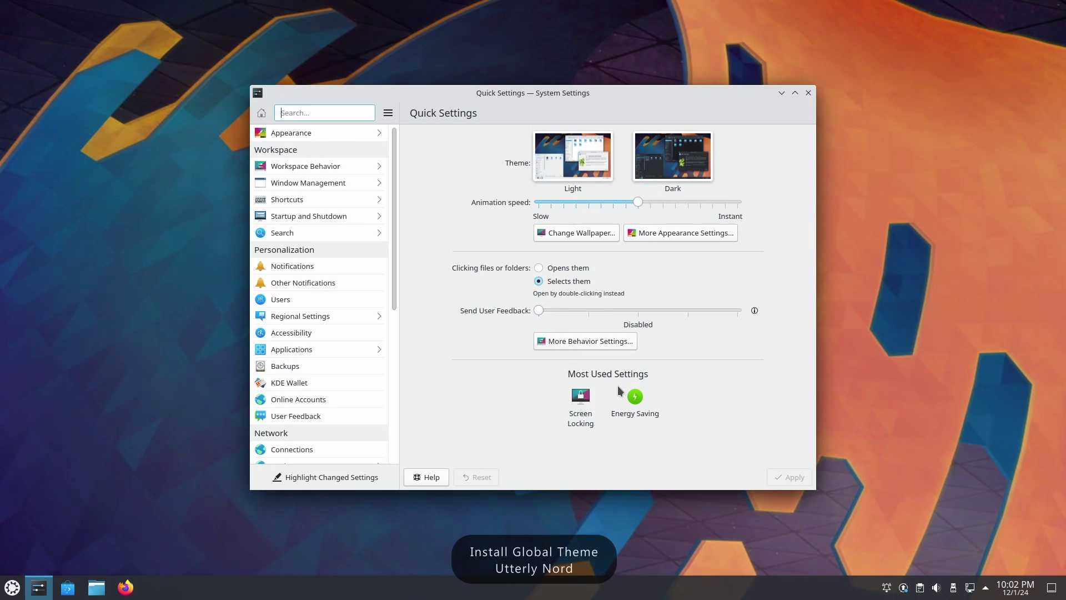
{"action": "left_click", "coordinate": [314, 133]}
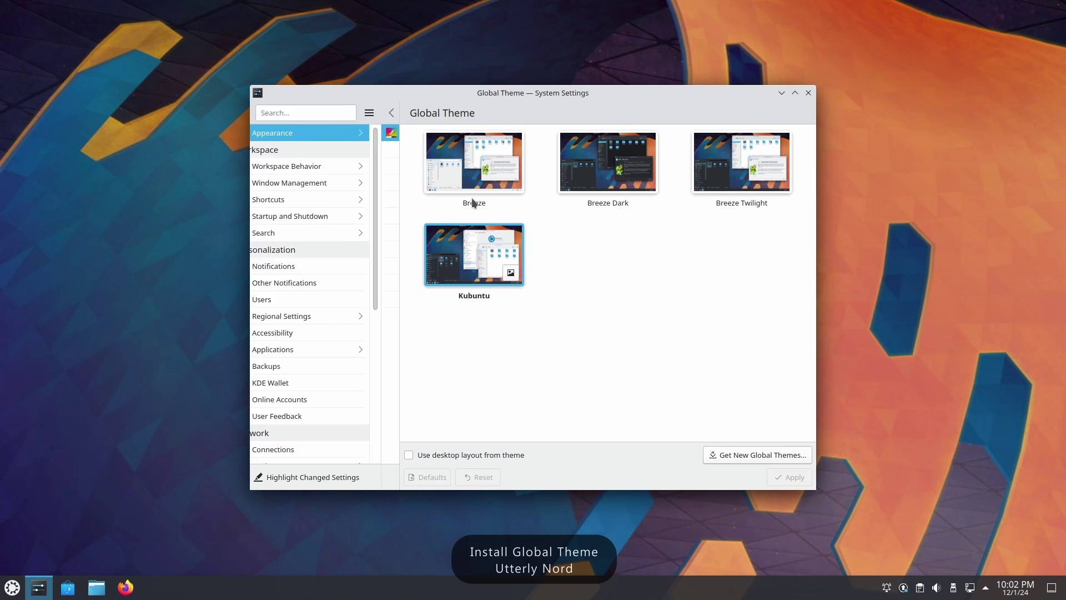
{"action": "left_click", "coordinate": [780, 456]}
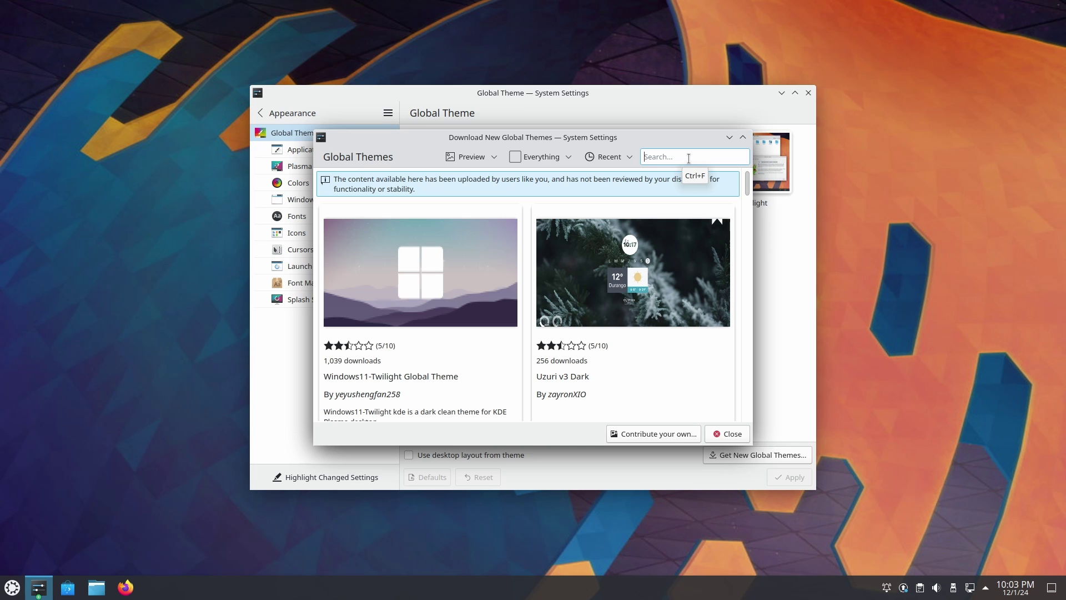
{"action": "type", "text": "utterly"}
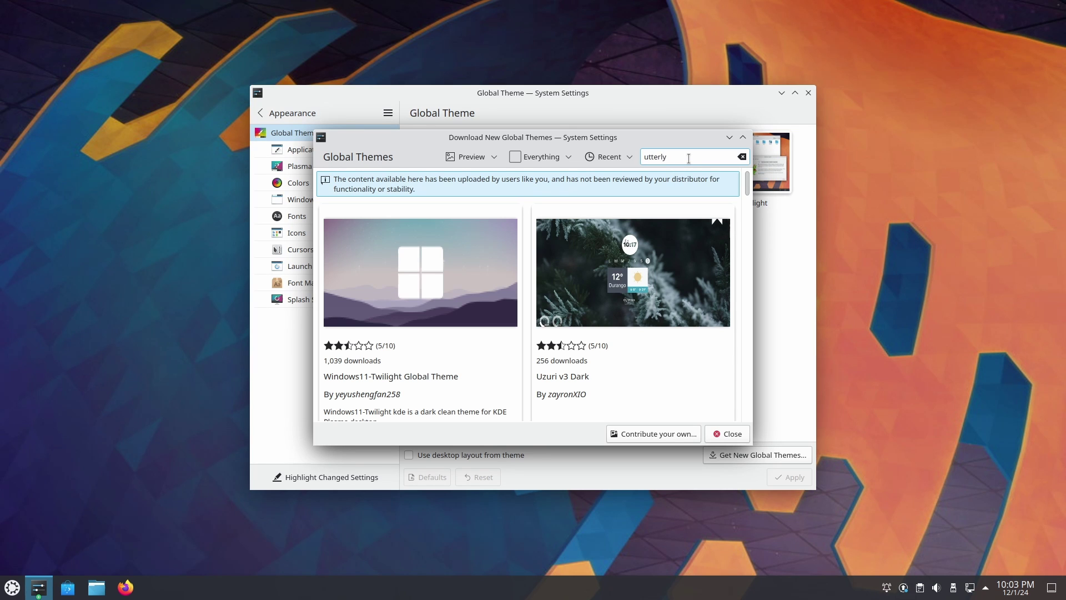
{"action": "key", "text": "Return"}
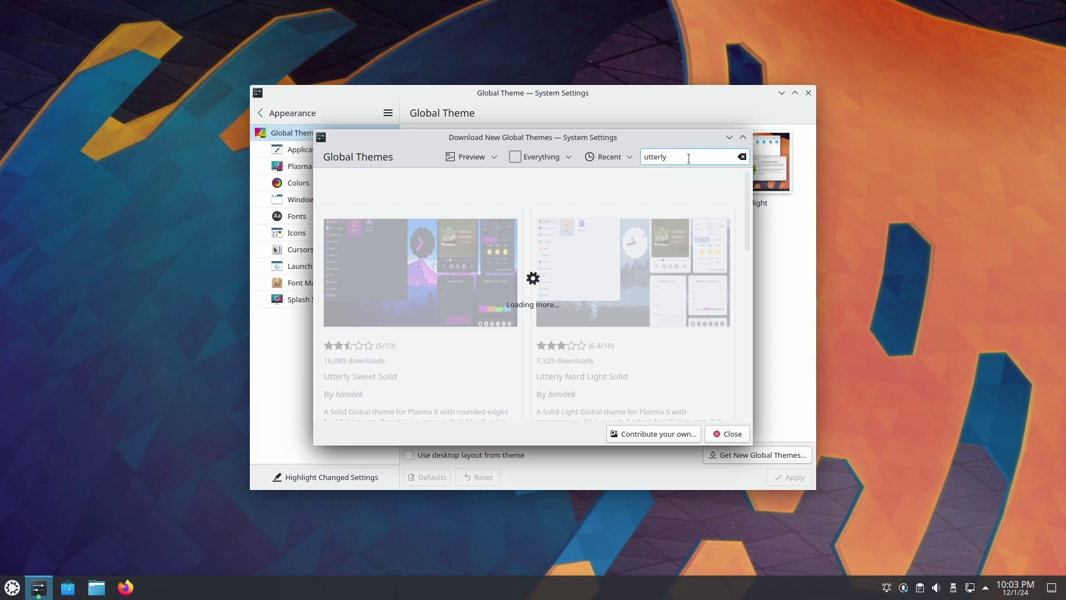
Install the Utterly Nord global theme from the search results and close the theme download window
{"action": "mouse_move", "coordinate": [501, 389]}
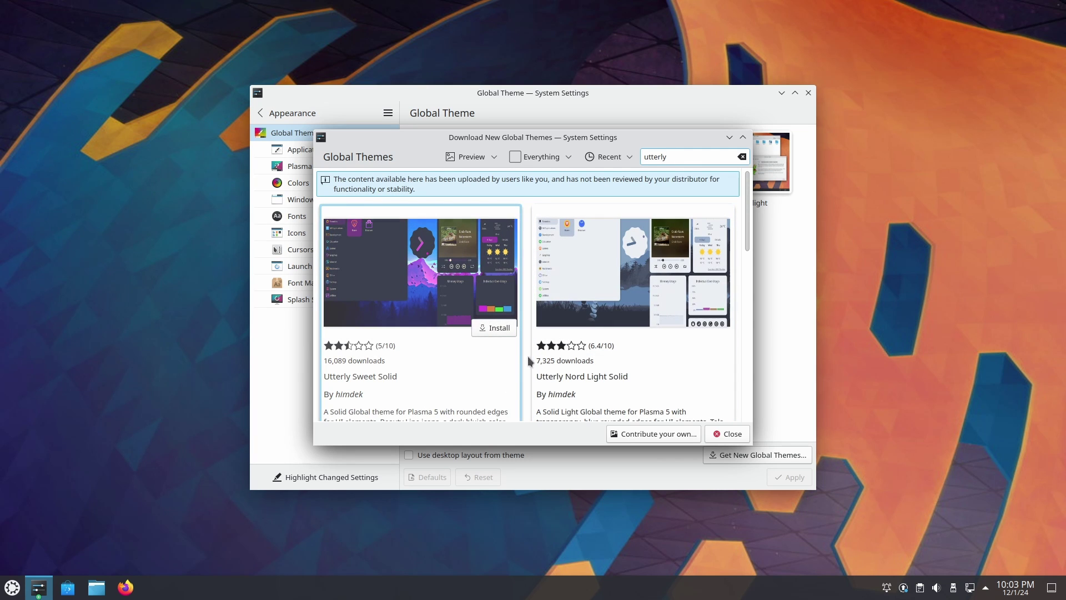
{"action": "mouse_move", "coordinate": [529, 344]}
{"action": "scroll", "coordinate": [528, 336], "scroll_direction": "down", "scroll_amount": 3}
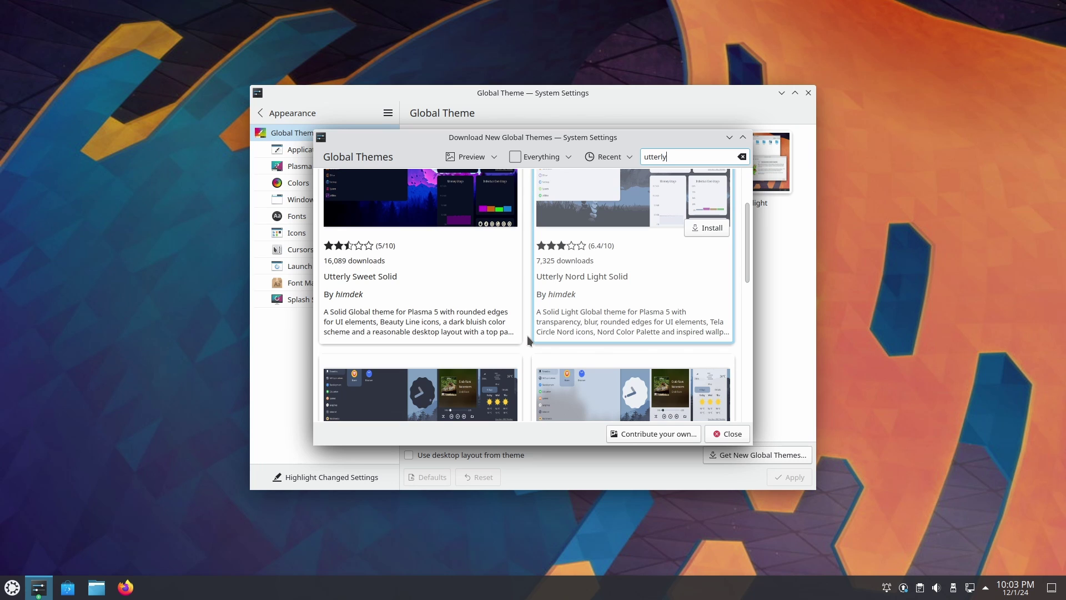
{"action": "scroll", "coordinate": [528, 336], "scroll_direction": "down", "scroll_amount": 4}
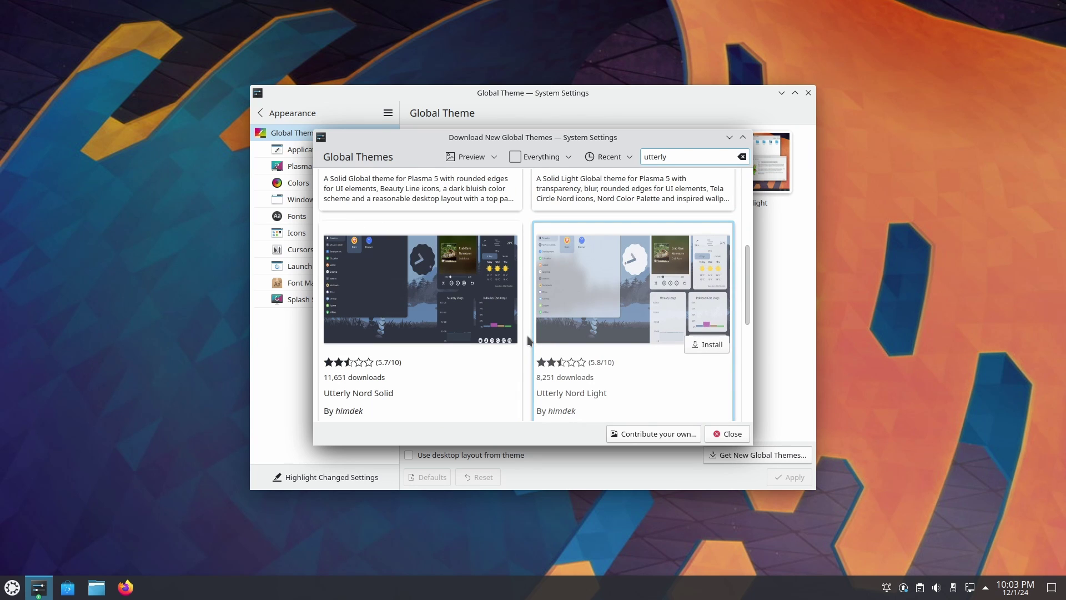
{"action": "scroll", "coordinate": [528, 335], "scroll_direction": "down", "scroll_amount": 8}
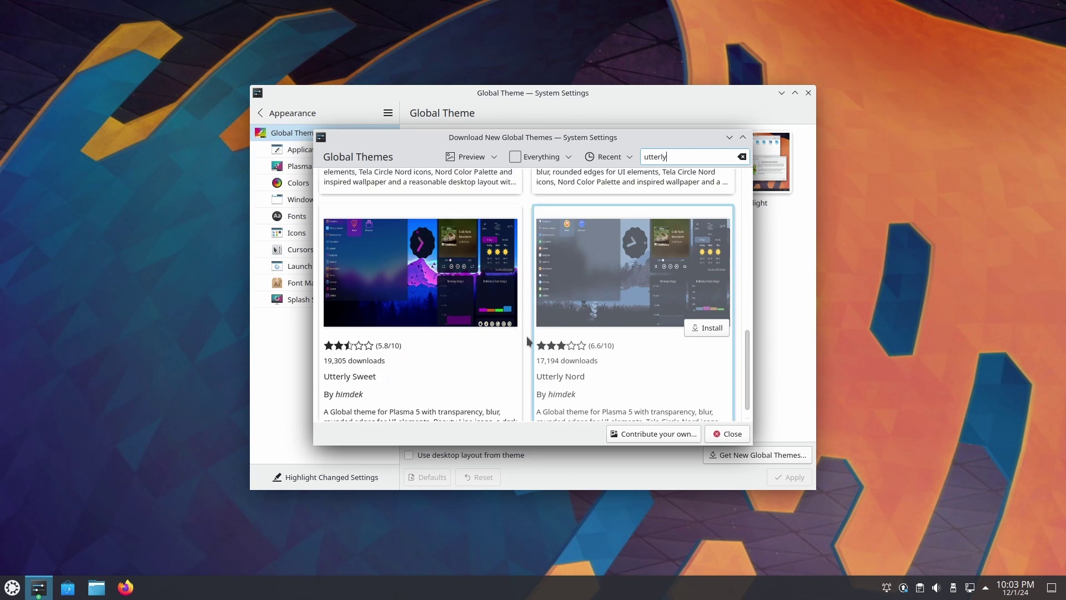
{"action": "scroll", "coordinate": [527, 336], "scroll_direction": "down", "scroll_amount": 1}
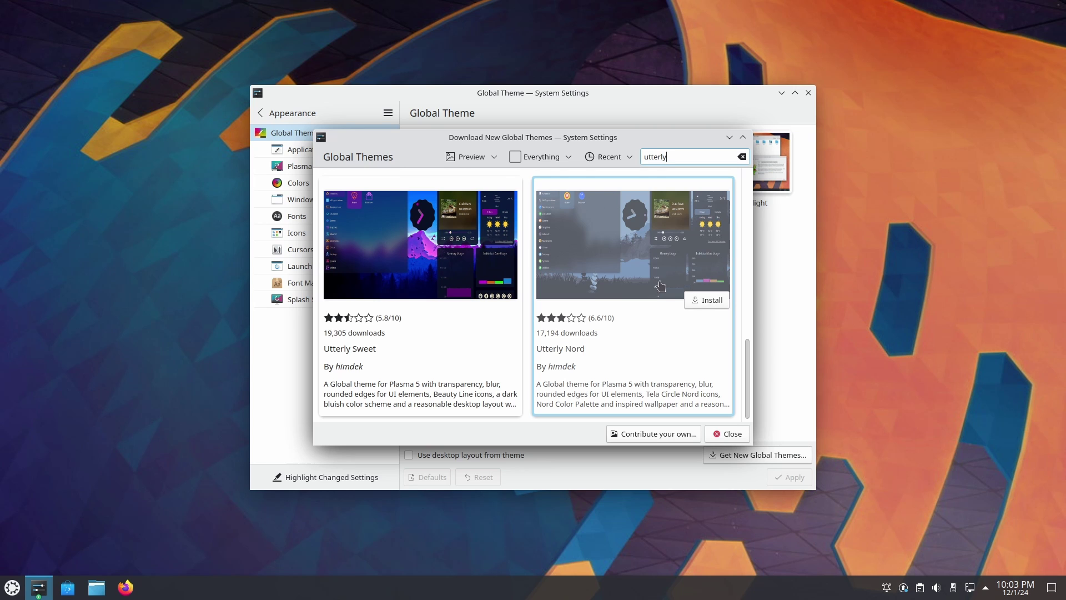
{"action": "left_click", "coordinate": [712, 300]}
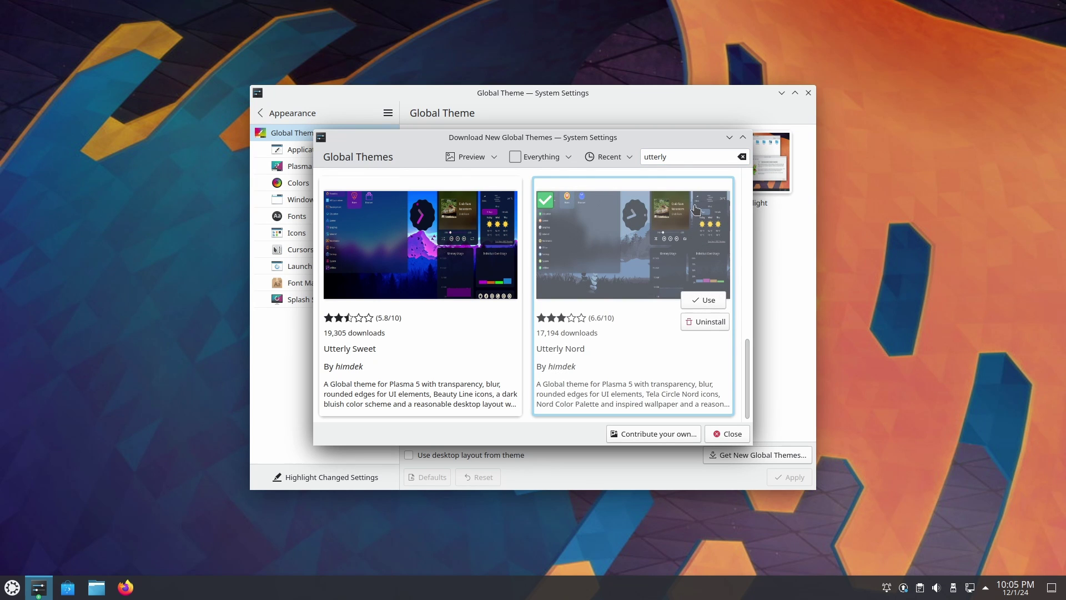
{"action": "left_click", "coordinate": [728, 434]}
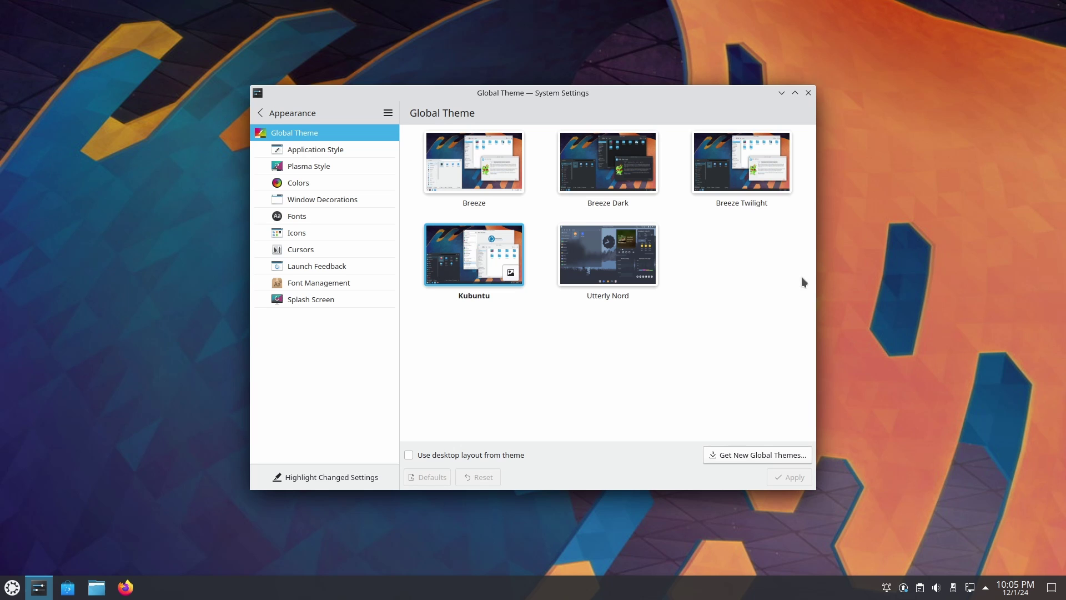
Apply the Utterly Nord global theme and set the application style to kvantum-dark
{"action": "left_click", "coordinate": [600, 272]}
{"action": "left_click", "coordinate": [790, 477]}
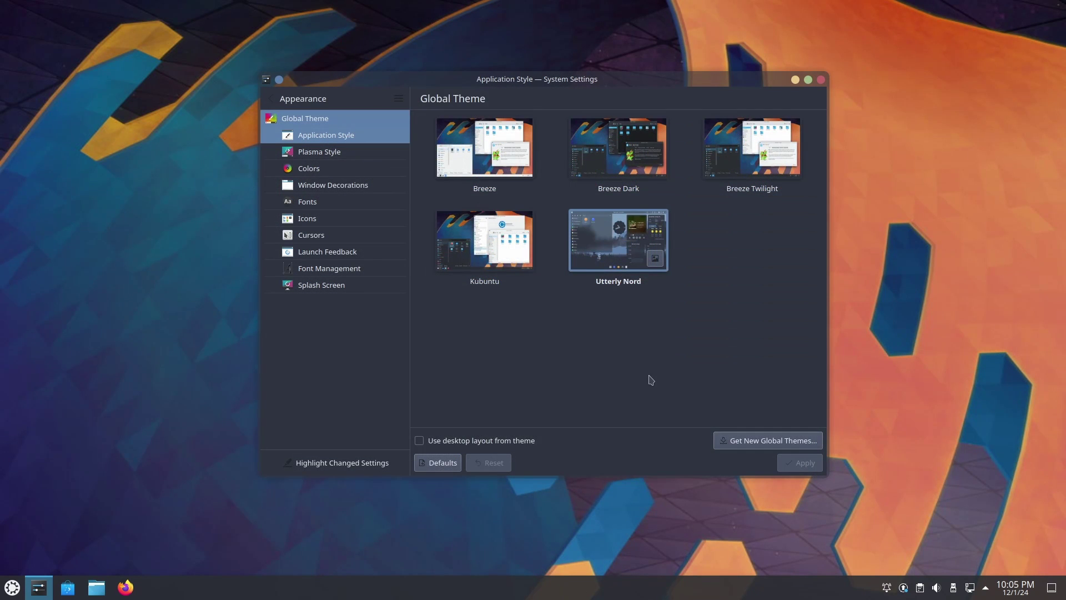
{"action": "left_click", "coordinate": [703, 335]}
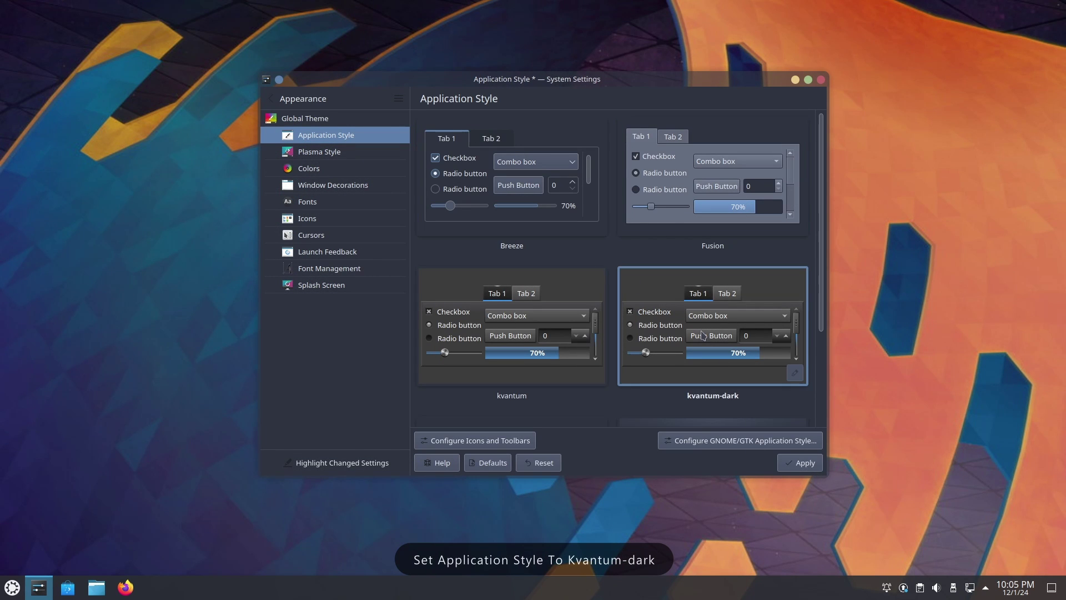
{"action": "left_click", "coordinate": [821, 470]}
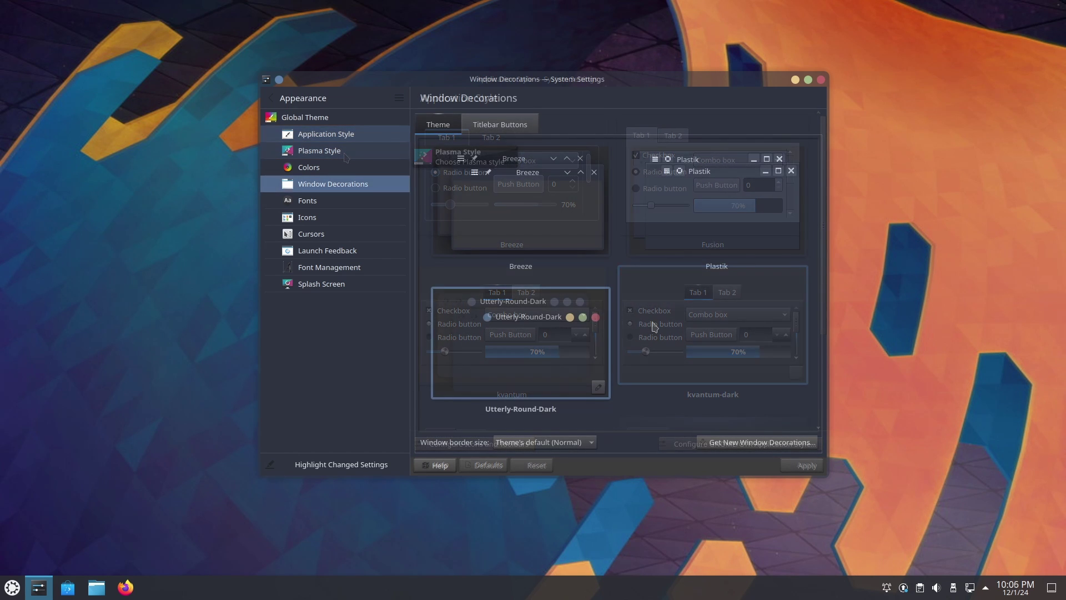
Open the Icons settings, search the downloadable icon themes for "tela circle", and examine the matching themes
{"action": "left_click", "coordinate": [330, 219]}
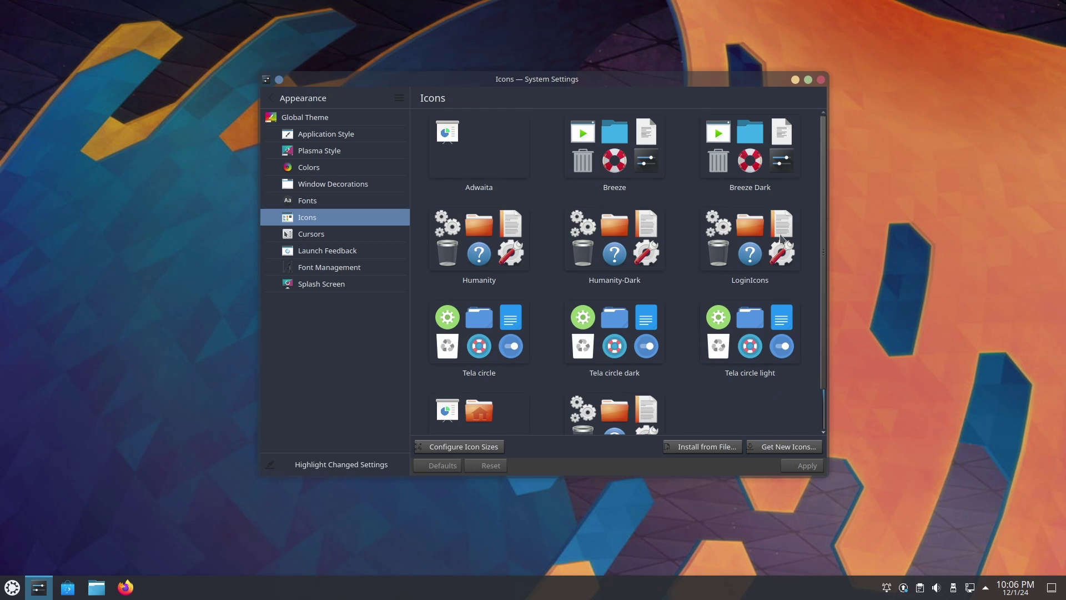
{"action": "scroll", "coordinate": [794, 413], "scroll_direction": "down", "scroll_amount": 1}
{"action": "left_click", "coordinate": [784, 449]}
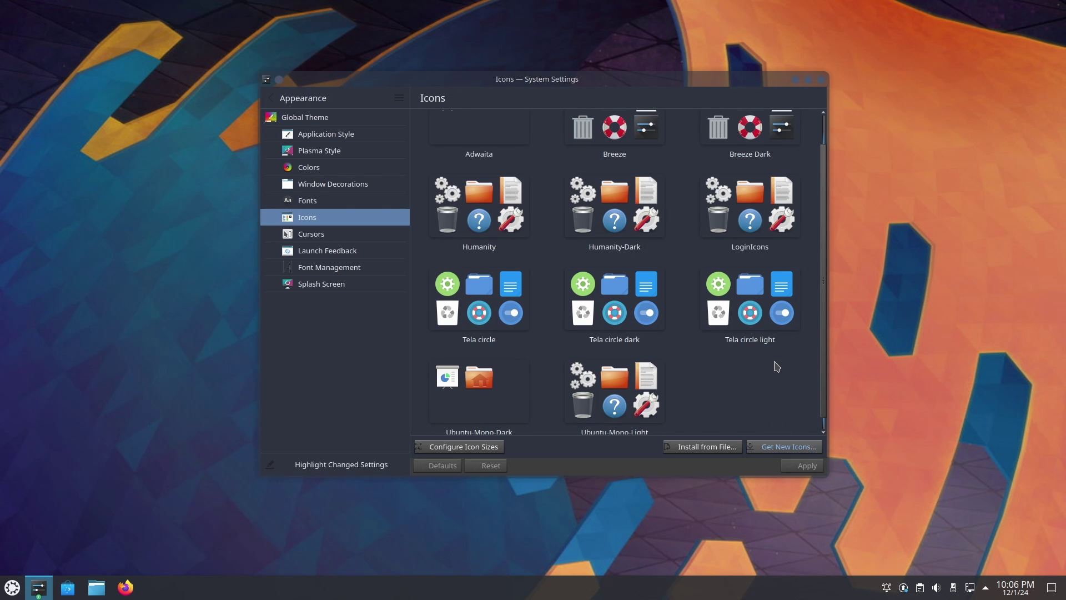
{"action": "type", "text": "te"}
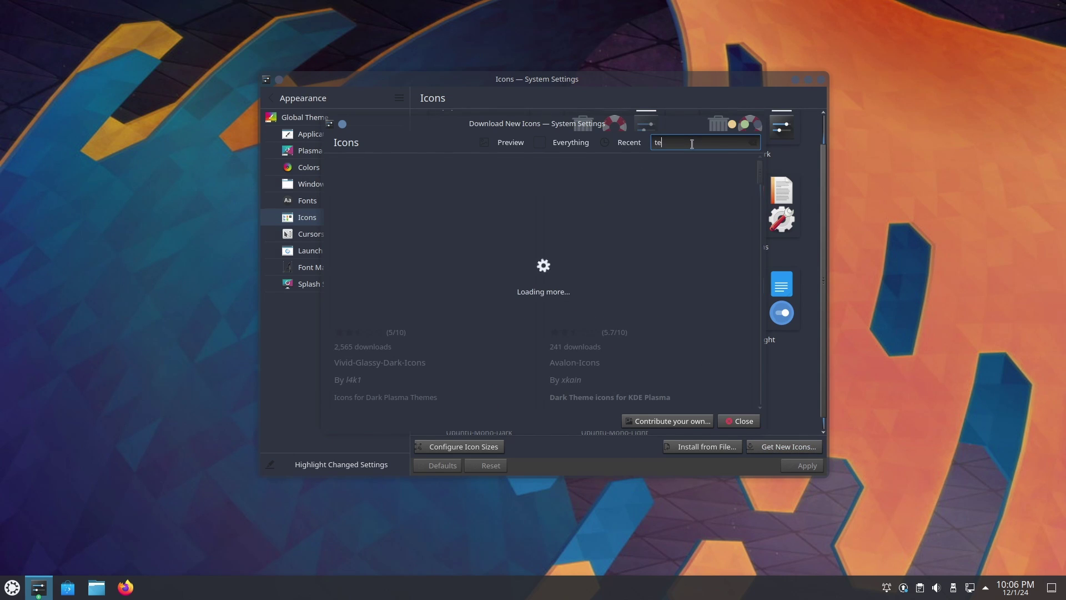
{"action": "type", "text": "la circle"}
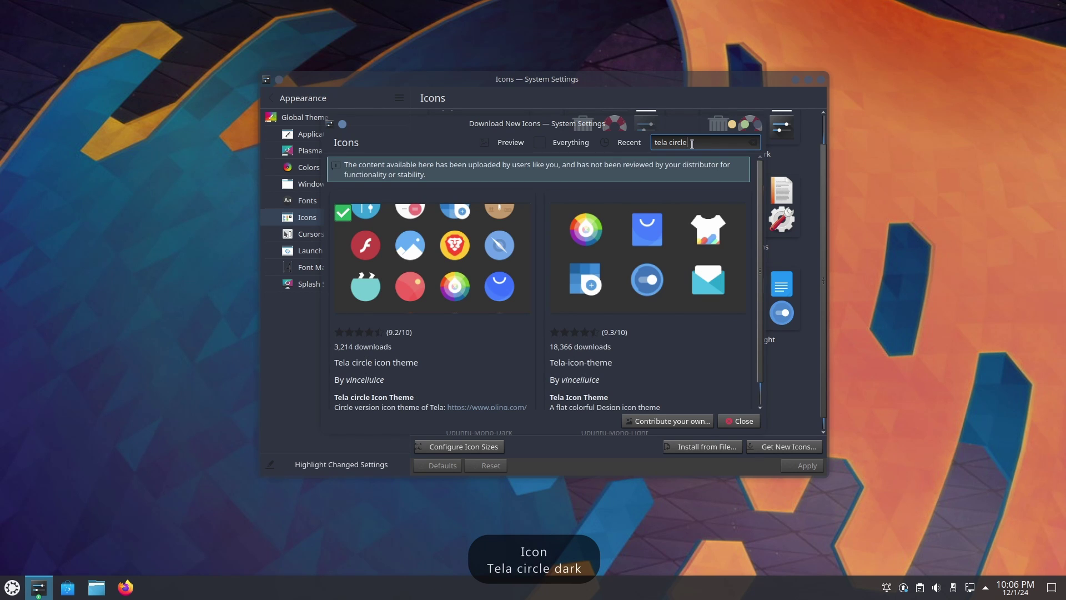
{"action": "mouse_move", "coordinate": [648, 282]}
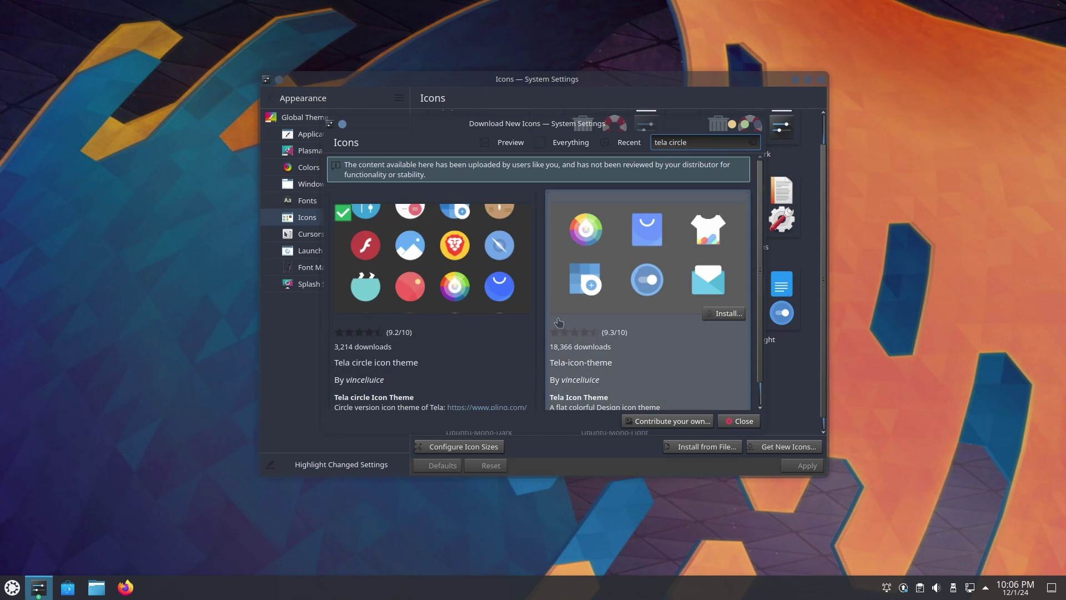
{"action": "scroll", "coordinate": [546, 324], "scroll_direction": "down", "scroll_amount": 1}
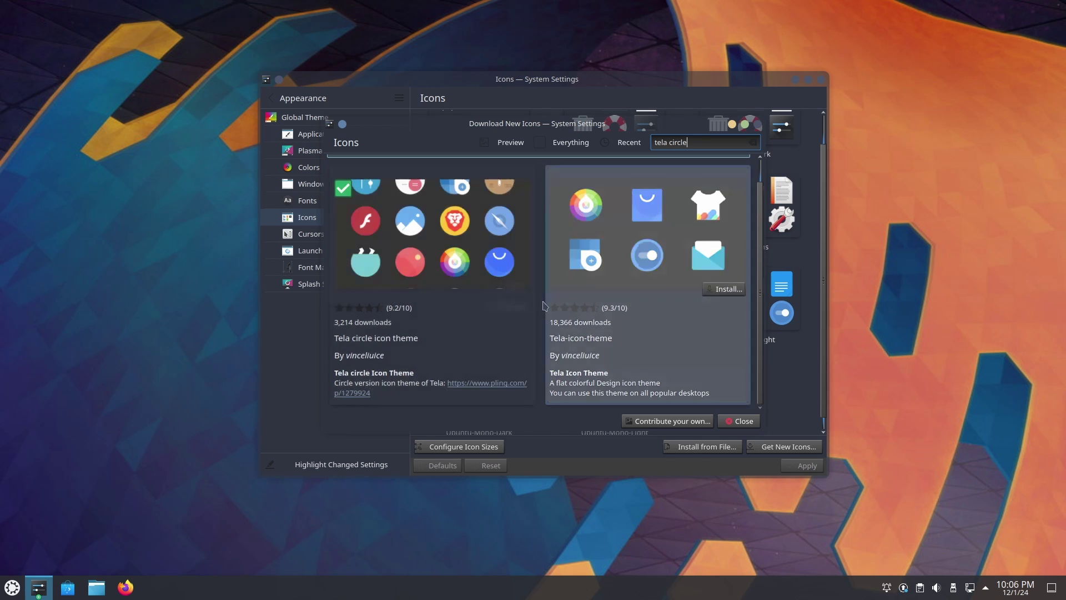
{"action": "scroll", "coordinate": [541, 300], "scroll_direction": "up", "scroll_amount": 1}
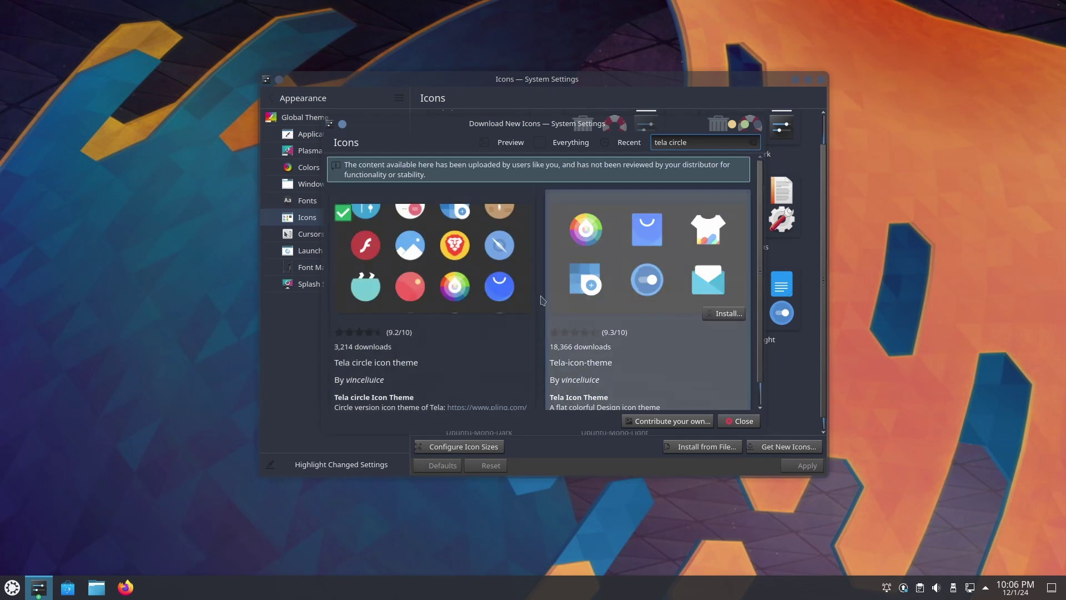
Use the installed Tela circle icon theme, close the icon download window, and apply the Tela circle dark variant
{"action": "scroll", "coordinate": [542, 299], "scroll_direction": "down", "scroll_amount": 1}
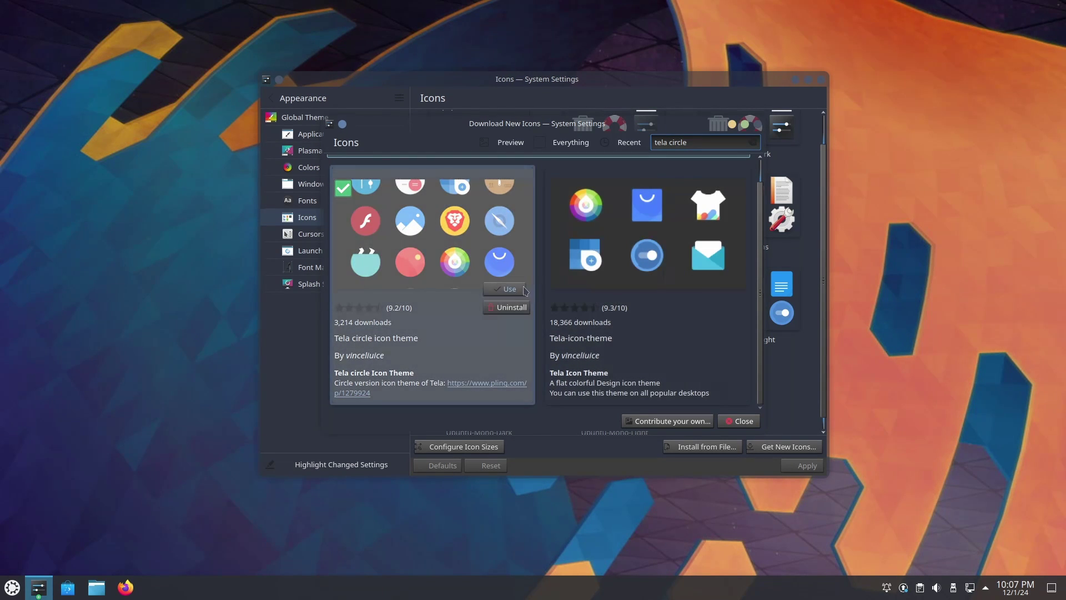
{"action": "left_click", "coordinate": [516, 289]}
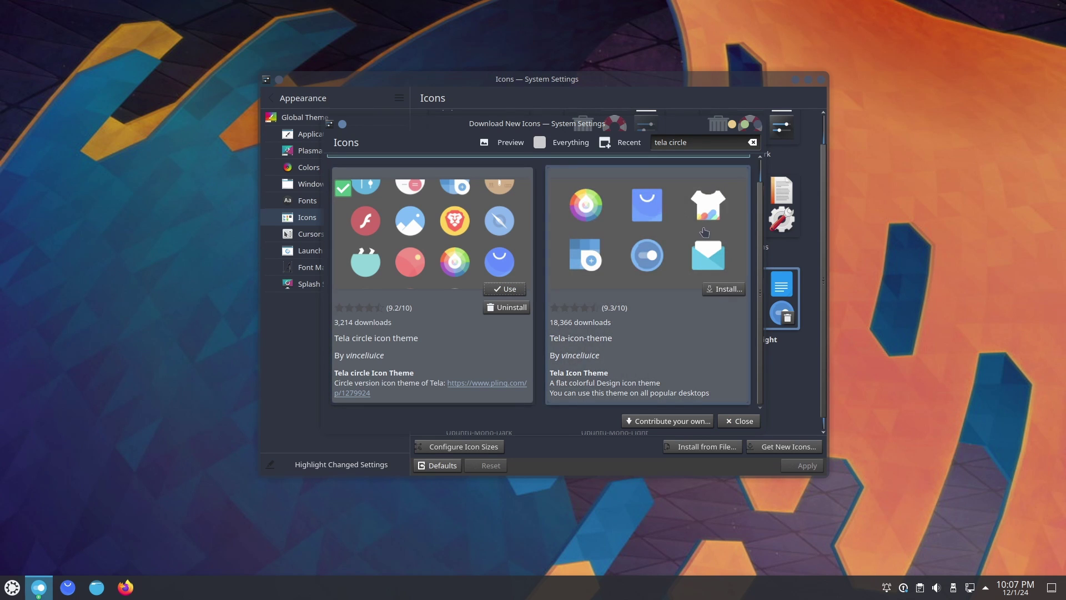
{"action": "left_click", "coordinate": [741, 422]}
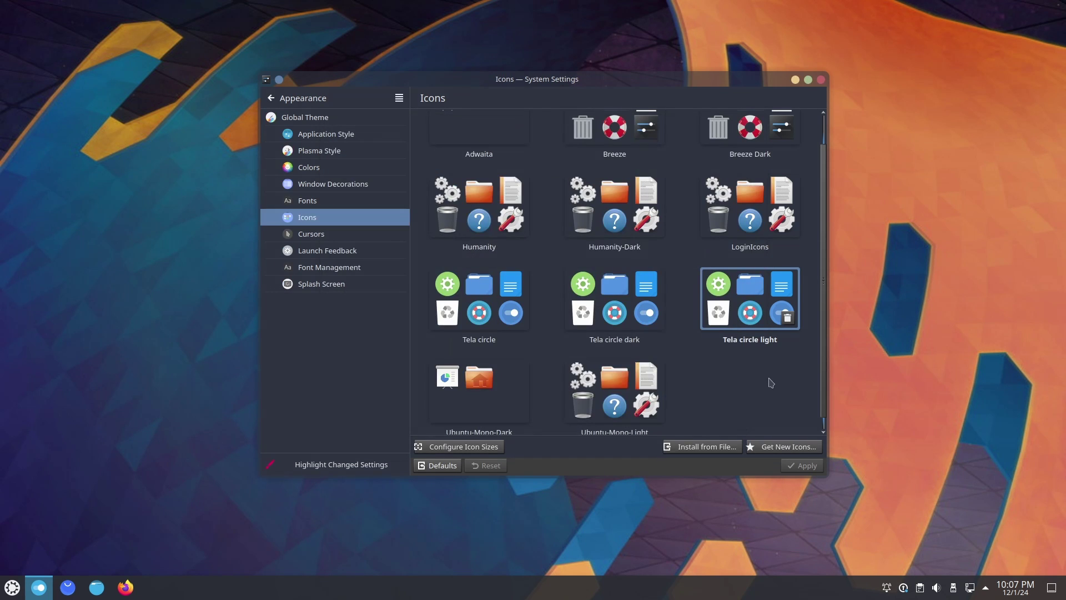
{"action": "scroll", "coordinate": [716, 386], "scroll_direction": "down", "scroll_amount": 1}
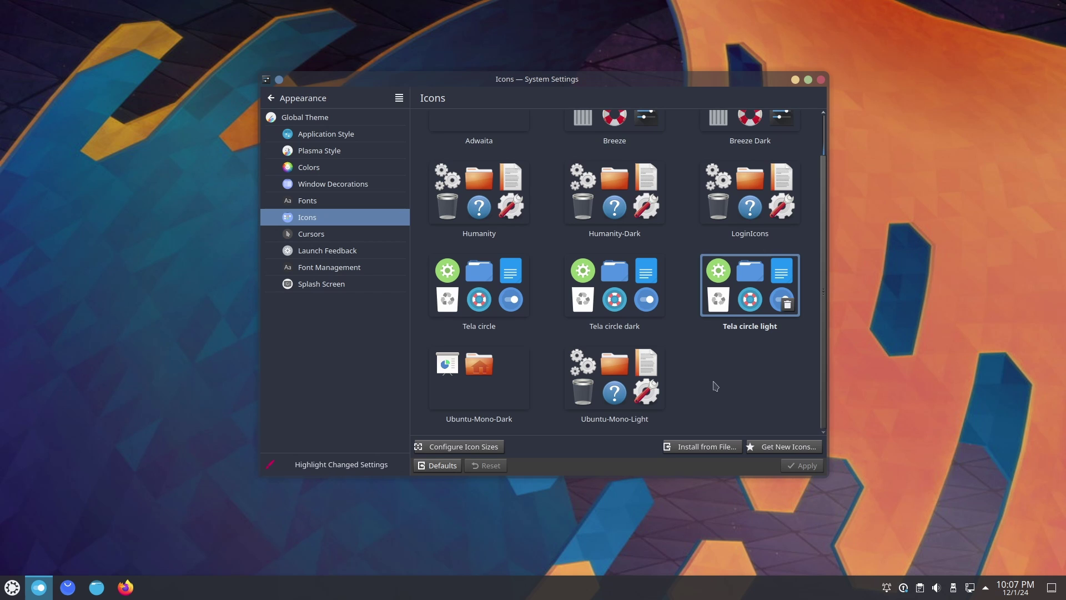
{"action": "left_click", "coordinate": [630, 297]}
{"action": "left_click", "coordinate": [804, 465]}
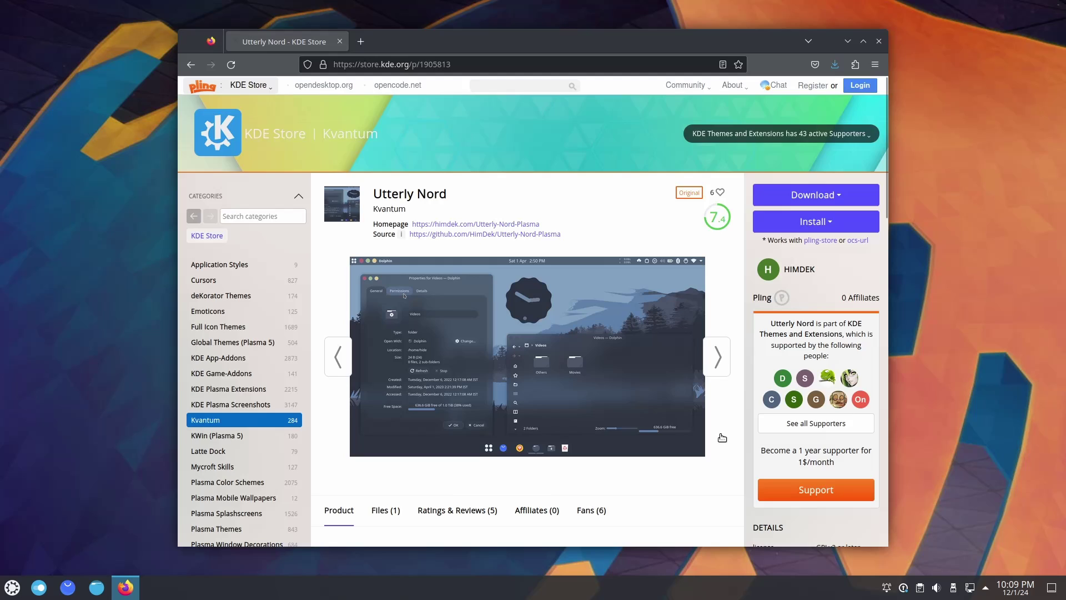
Download the Utterly-Nord-kvantum.zip file from the Utterly Nord Kvantum page of the KDE Store in Firefox
{"action": "scroll", "coordinate": [389, 355], "scroll_direction": "down", "scroll_amount": 3}
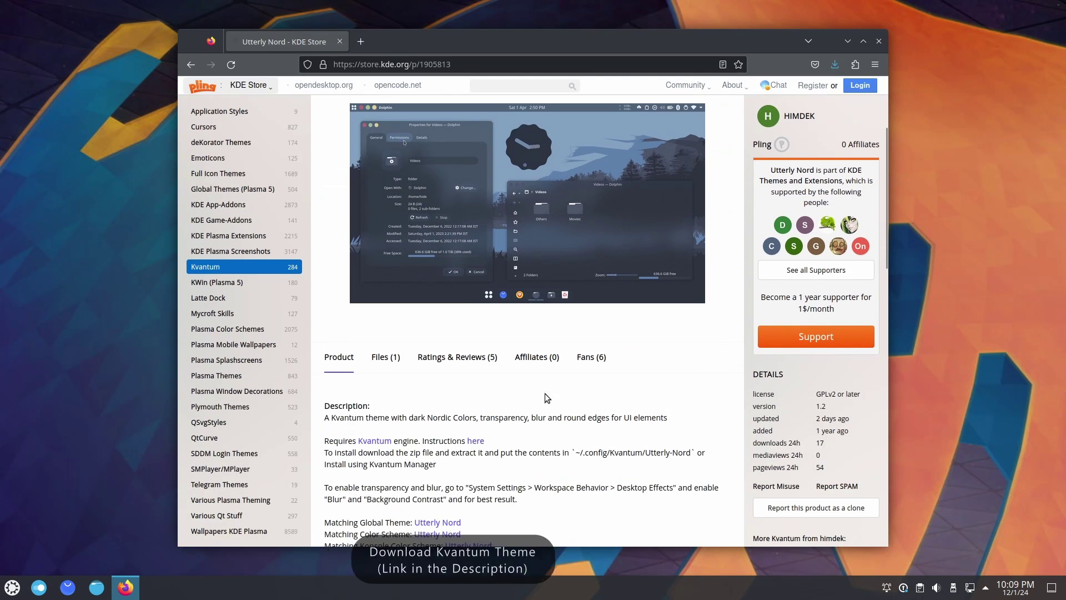
{"action": "left_click", "coordinate": [387, 357]}
{"action": "left_click", "coordinate": [387, 430]}
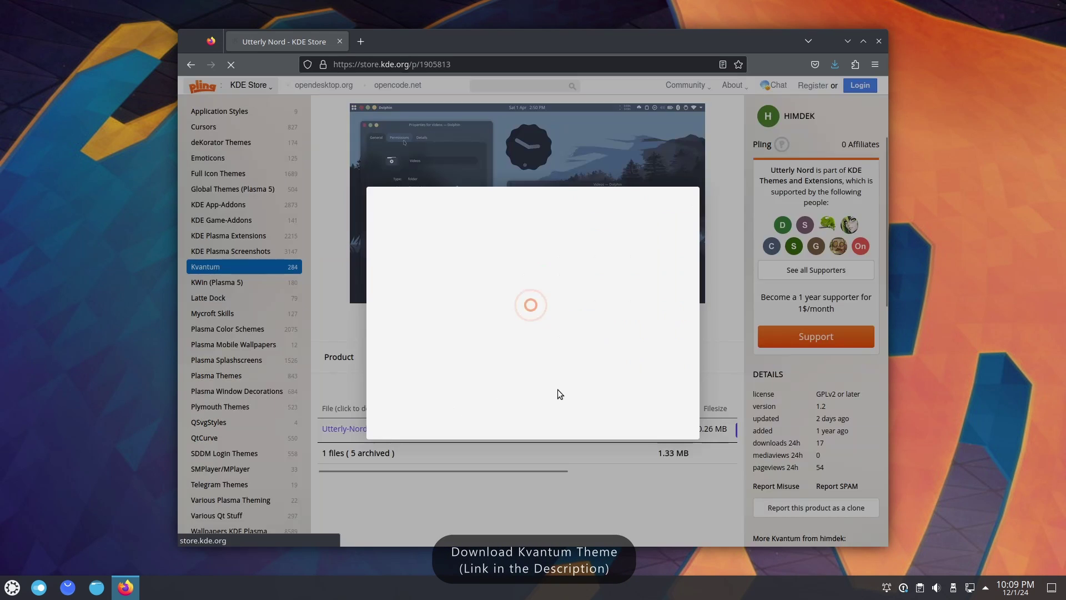
{"action": "left_click", "coordinate": [533, 288]}
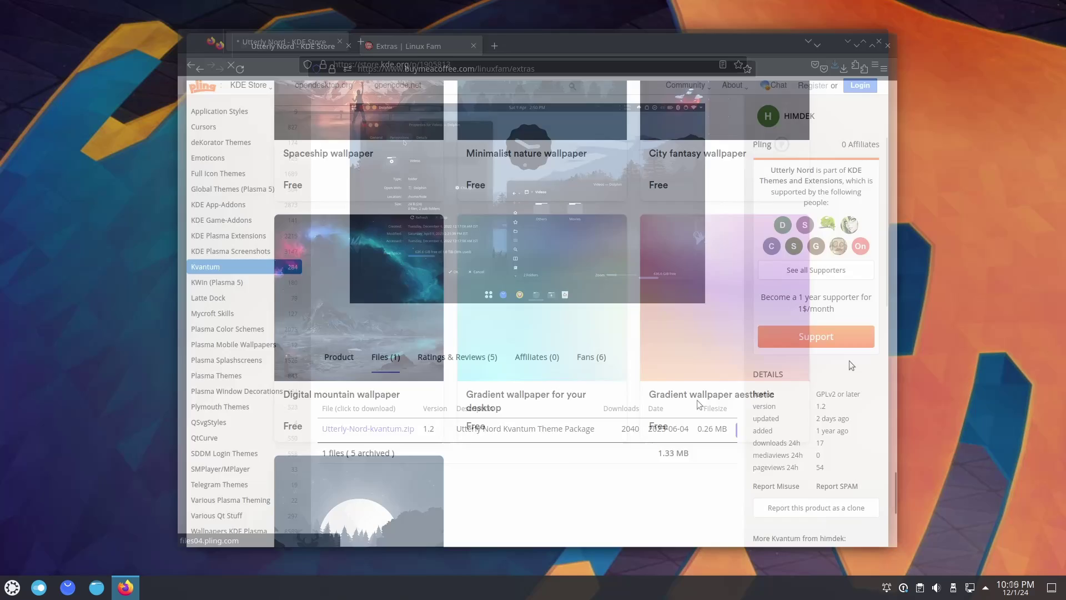
Get the free Minimalist Forest Night Wallpaper from the Linux Fam extras page and download its image file
{"action": "scroll", "coordinate": [849, 361], "scroll_direction": "down", "scroll_amount": 4}
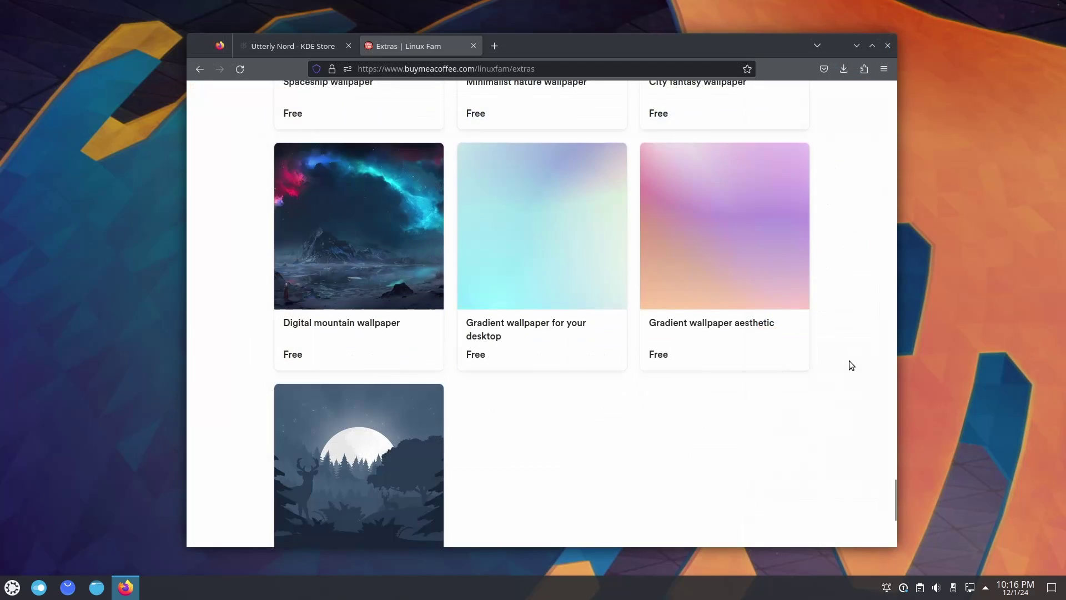
{"action": "left_click", "coordinate": [345, 405]}
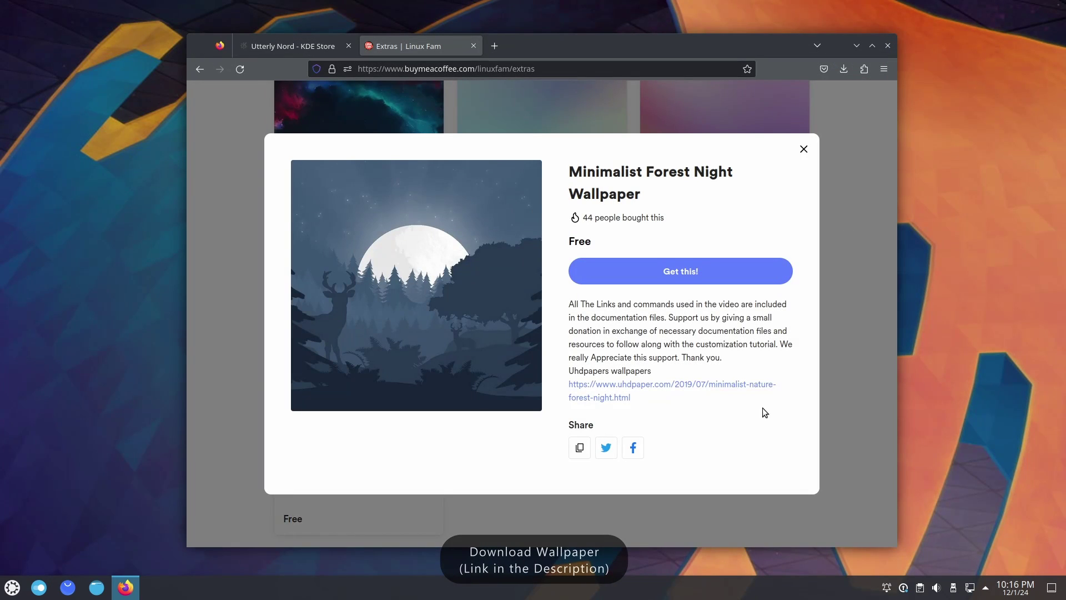
{"action": "left_click", "coordinate": [694, 275]}
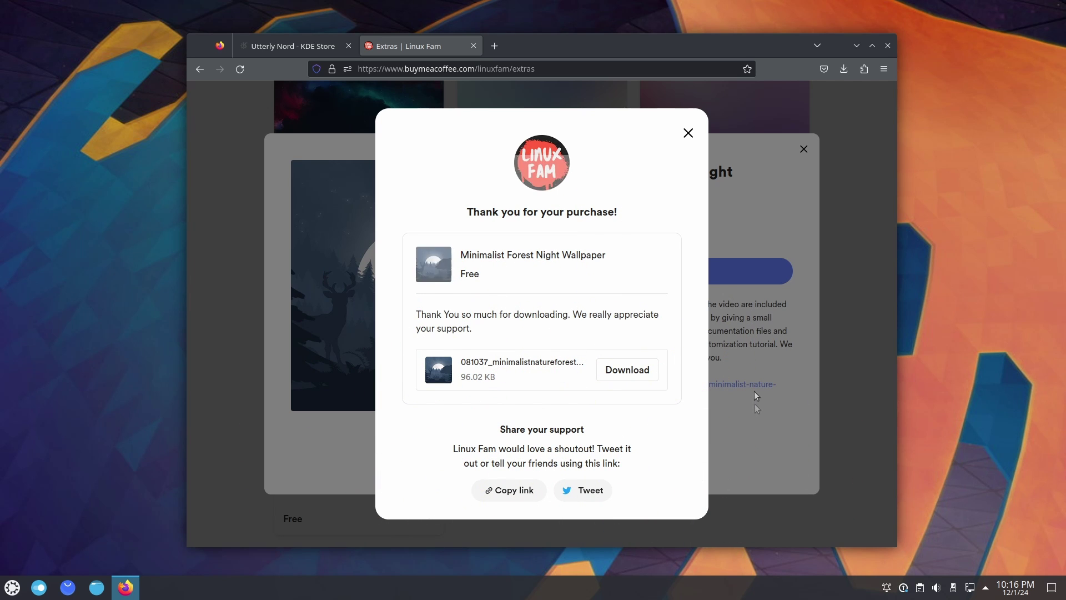
{"action": "left_click", "coordinate": [636, 370]}
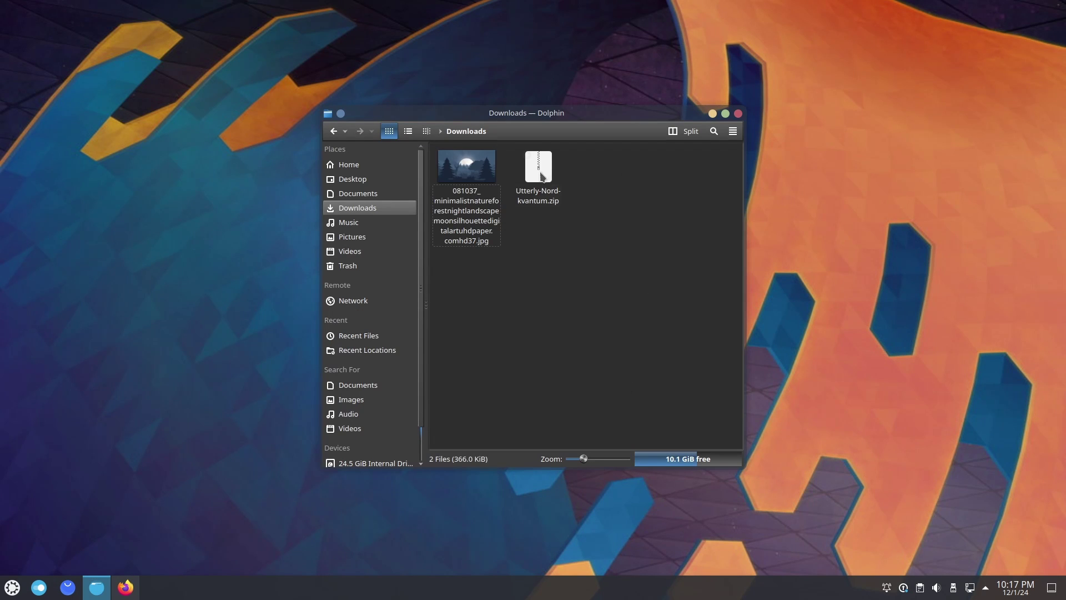
Set the downloaded forest night image in Dolphin's Downloads folder as the wallpaper and move the window lower to reveal it
{"action": "right_click", "coordinate": [475, 188]}
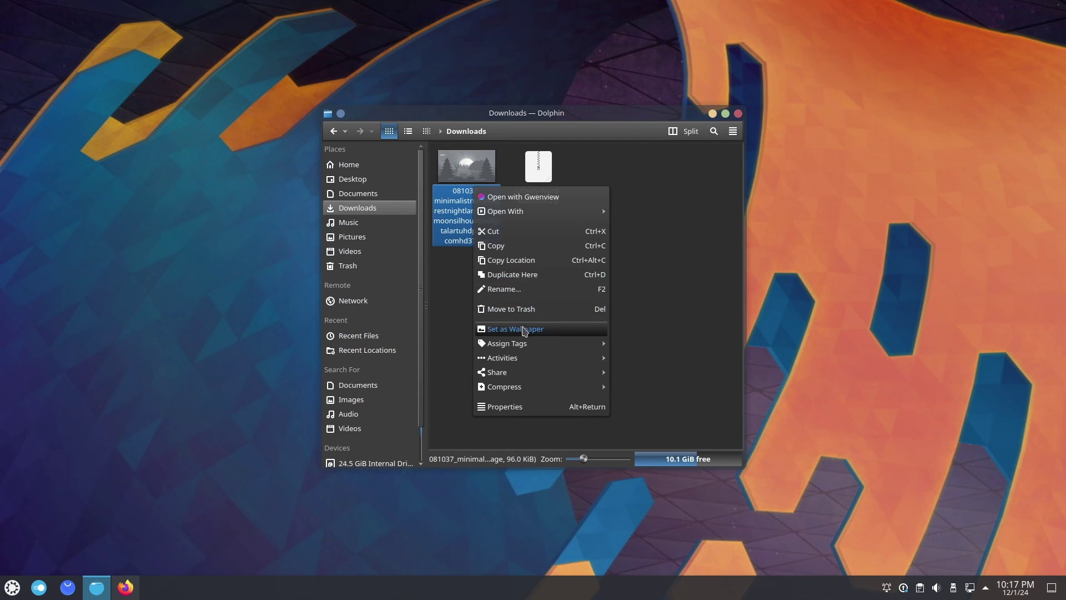
{"action": "left_click", "coordinate": [524, 330]}
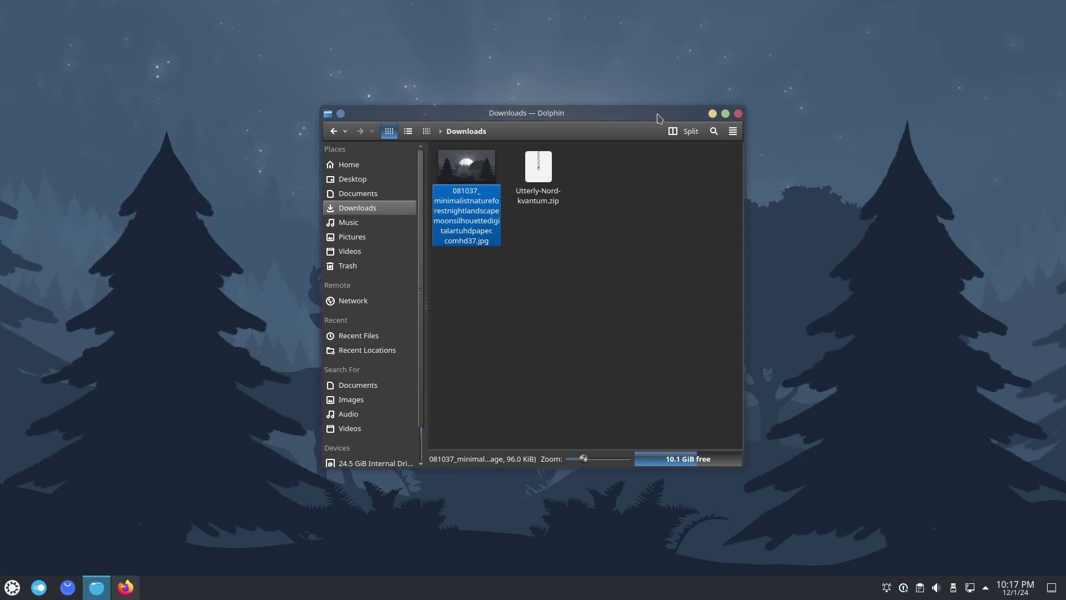
{"action": "left_click_drag", "start_coordinate": [659, 119], "coordinate": [689, 181]}
{"action": "left_click", "coordinate": [627, 282]}
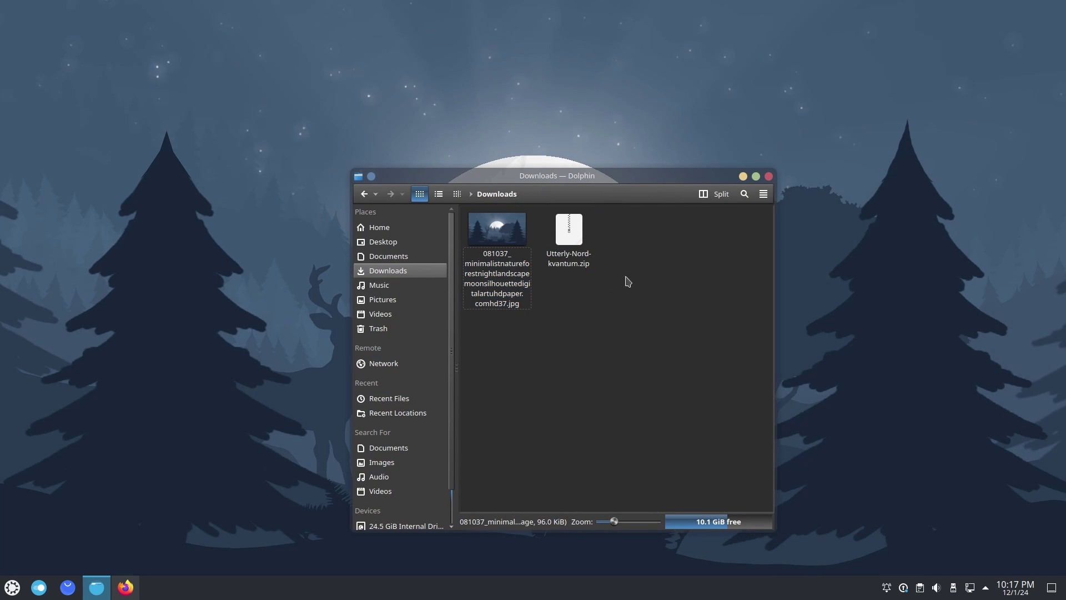
Extract Utterly-Nord-kvantum.zip into the Downloads folder, delete the archive, and close the file manager
{"action": "right_click", "coordinate": [581, 241]}
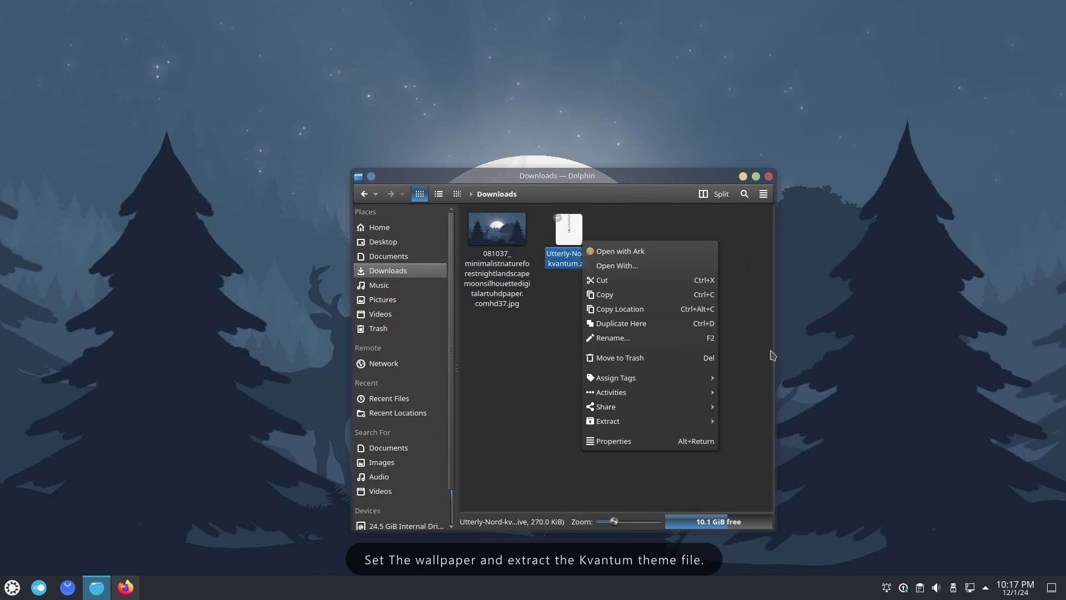
{"action": "mouse_move", "coordinate": [641, 410]}
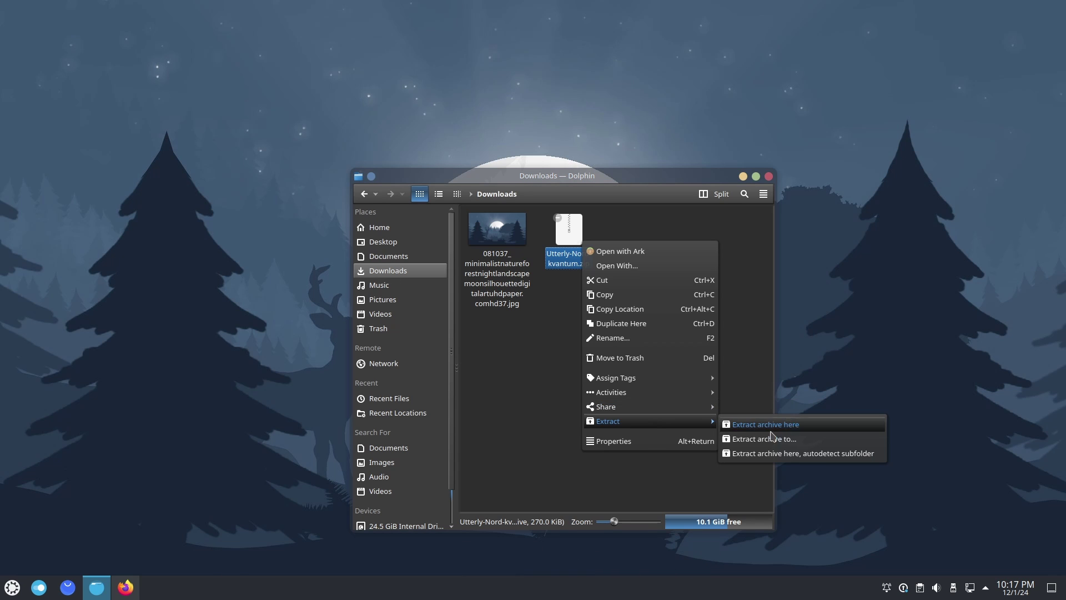
{"action": "left_click", "coordinate": [762, 428]}
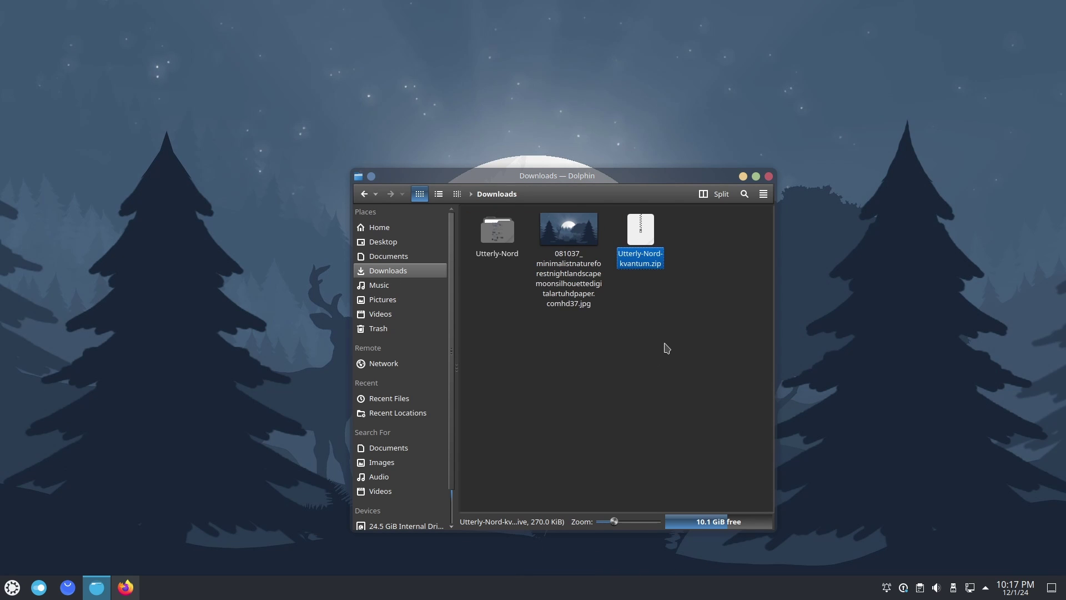
{"action": "key", "text": "Delete"}
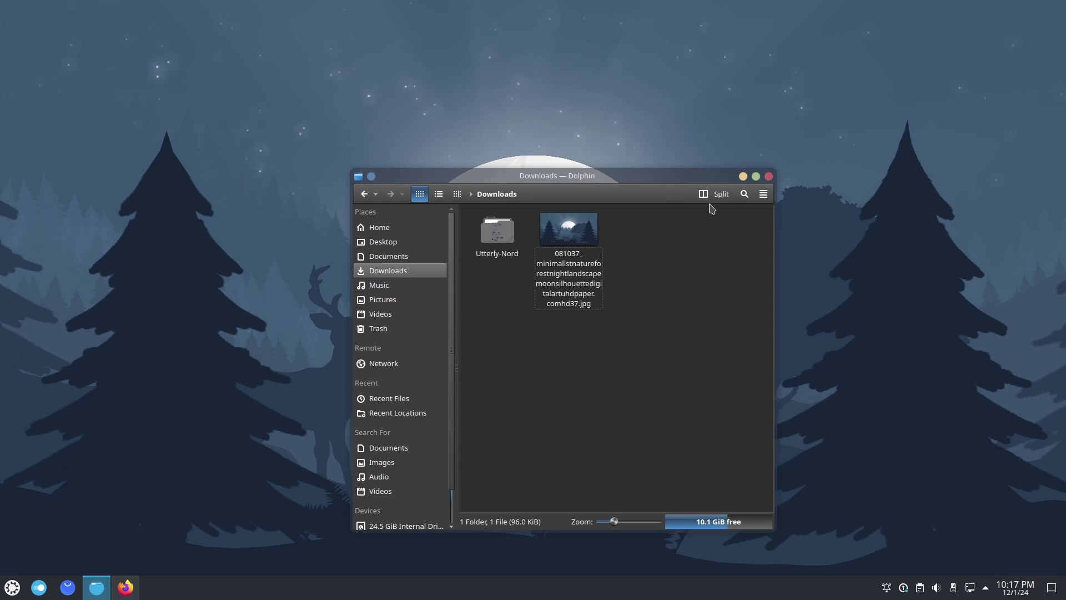
{"action": "key", "text": "ctrl+q"}
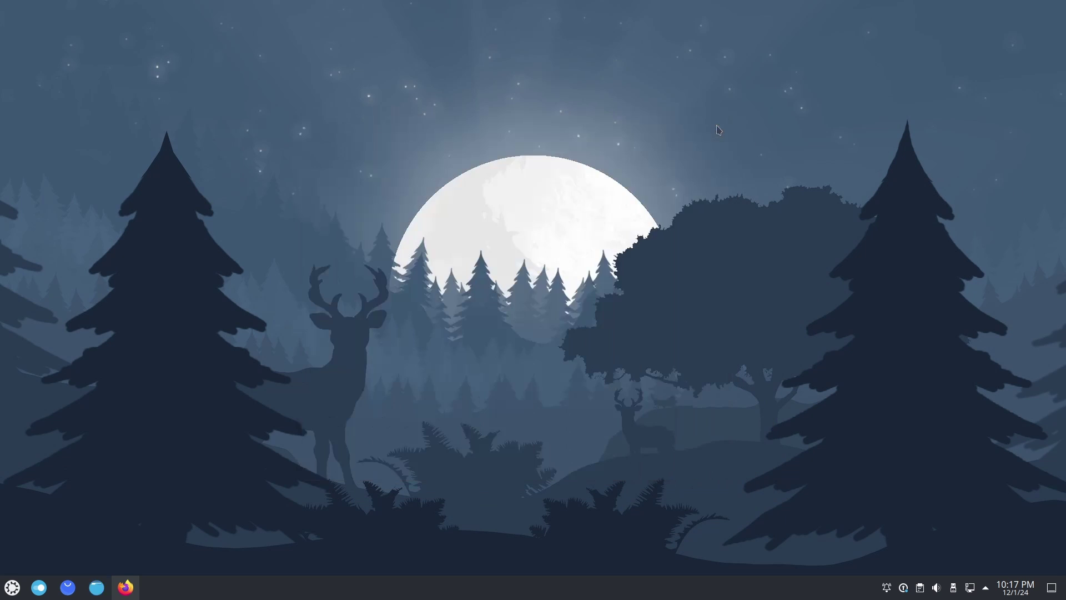
Close the Firefox window, search the application launcher for "kva", and open Kvantum Manager
{"action": "left_click", "coordinate": [12, 587]}
{"action": "left_click", "coordinate": [126, 587]}
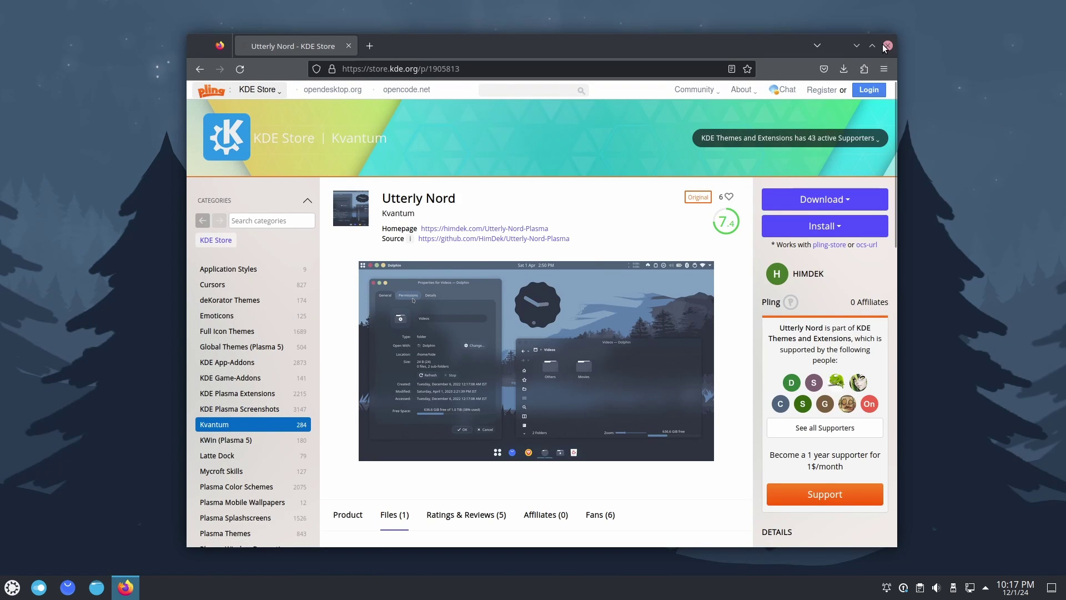
{"action": "left_click", "coordinate": [125, 587]}
{"action": "left_click", "coordinate": [8, 591]}
{"action": "type", "text": "kva"}
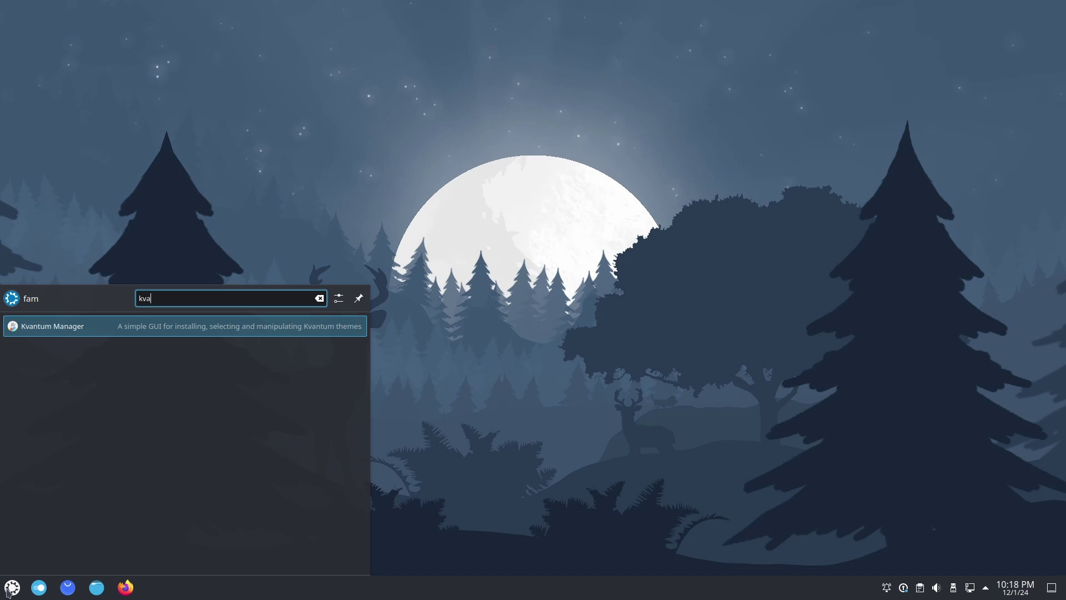
{"action": "left_click", "coordinate": [177, 322]}
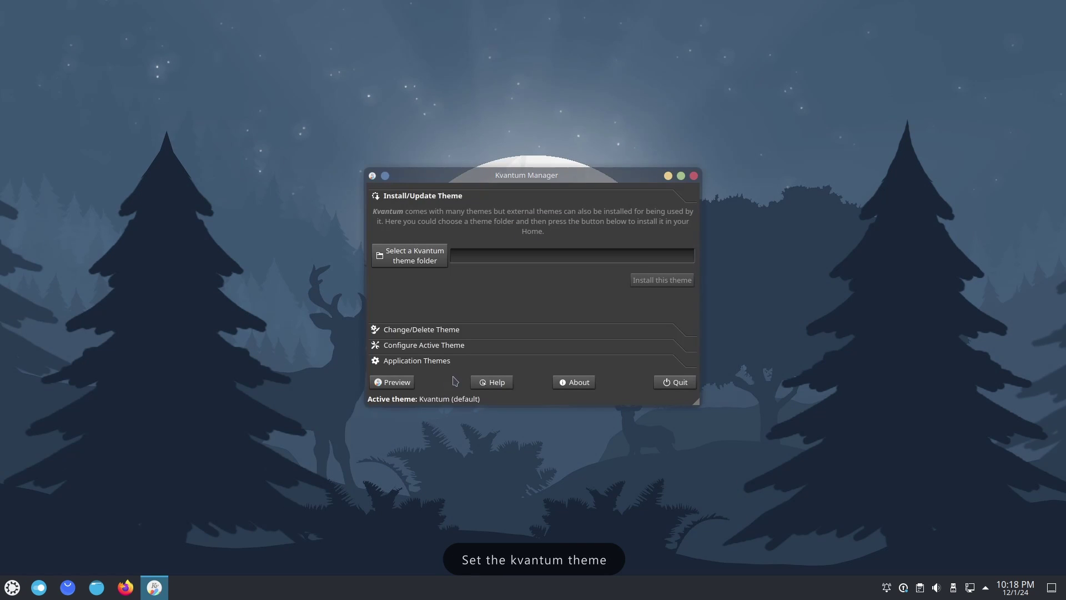
Choose the Utterly-Nord folder in Downloads as the Kvantum theme folder and install the theme
{"action": "left_click", "coordinate": [422, 261]}
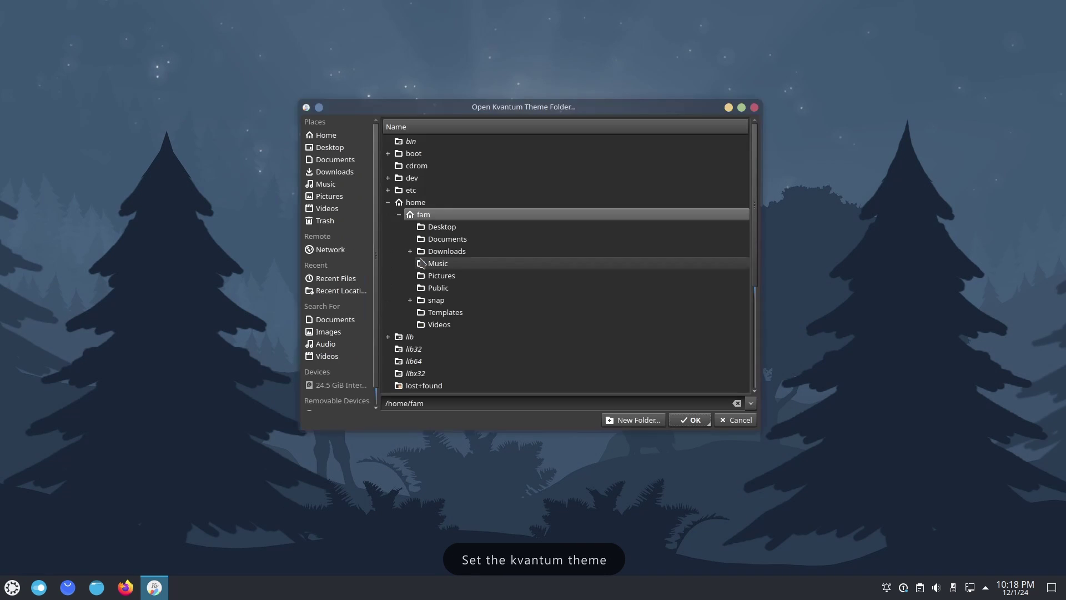
{"action": "left_click", "coordinate": [410, 251]}
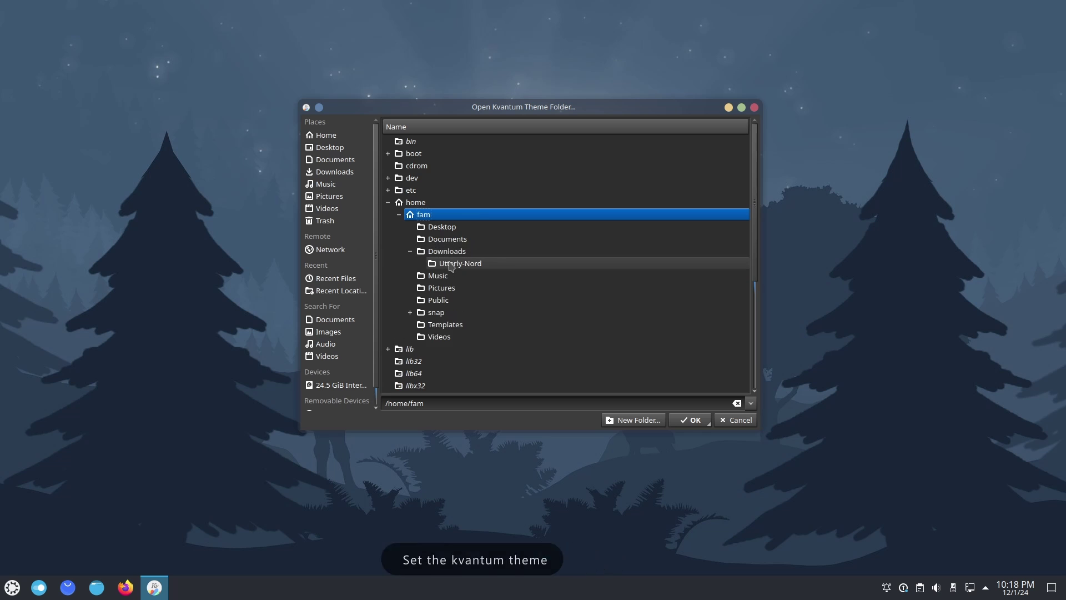
{"action": "left_click", "coordinate": [451, 265]}
{"action": "left_click", "coordinate": [692, 420]}
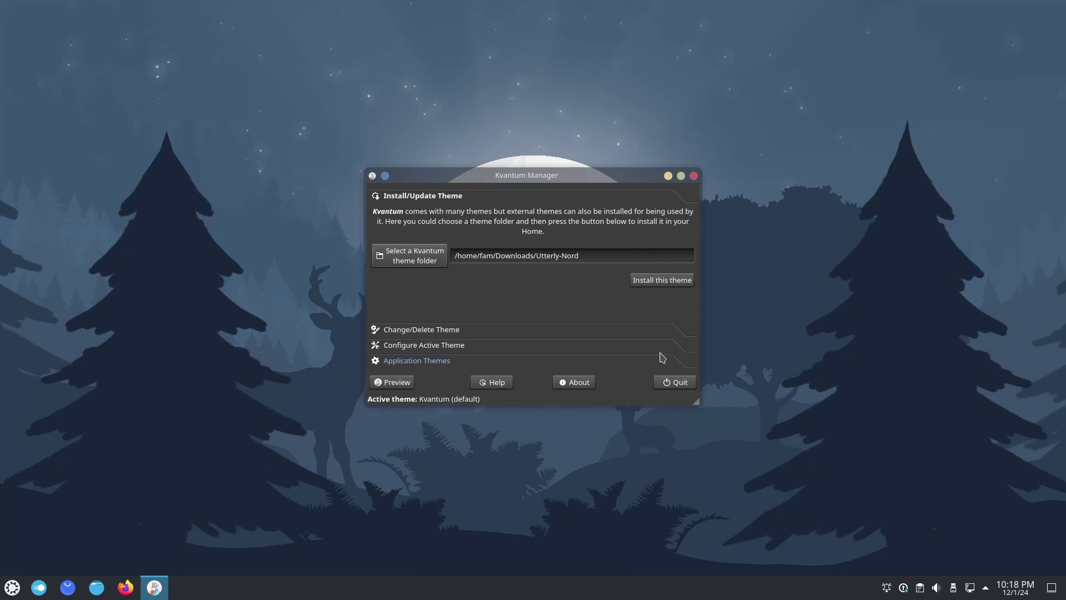
{"action": "left_click", "coordinate": [664, 283]}
Set Utterly-Nord as the active Kvantum theme and close Kvantum Manager
{"action": "left_click", "coordinate": [438, 330]}
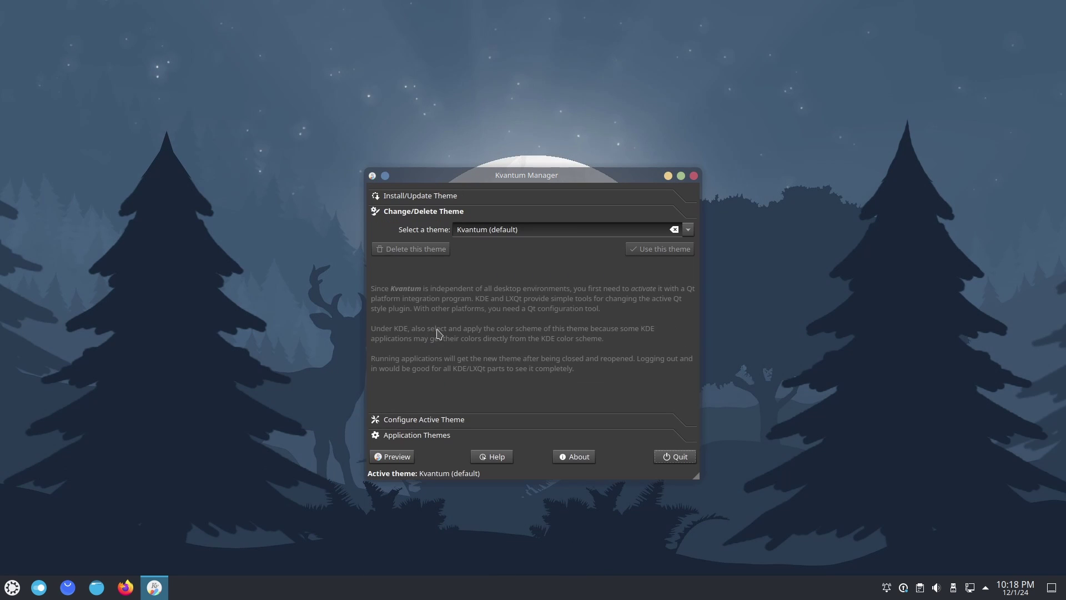
{"action": "left_click", "coordinate": [689, 231]}
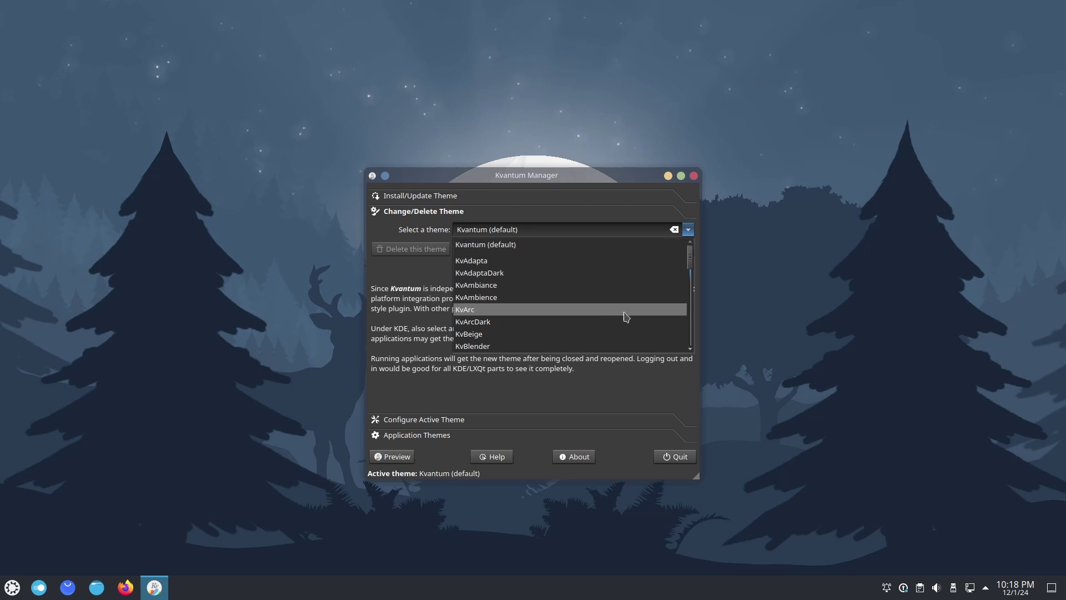
{"action": "scroll", "coordinate": [655, 317], "scroll_direction": "down", "scroll_amount": 4}
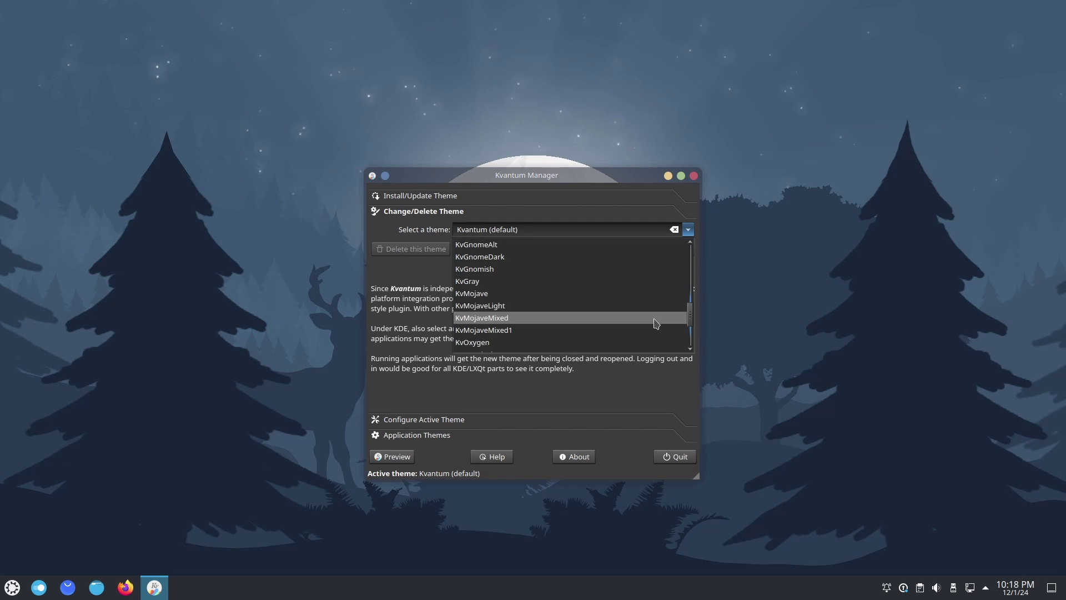
{"action": "scroll", "coordinate": [639, 319], "scroll_direction": "down", "scroll_amount": 5}
{"action": "left_click", "coordinate": [528, 347]}
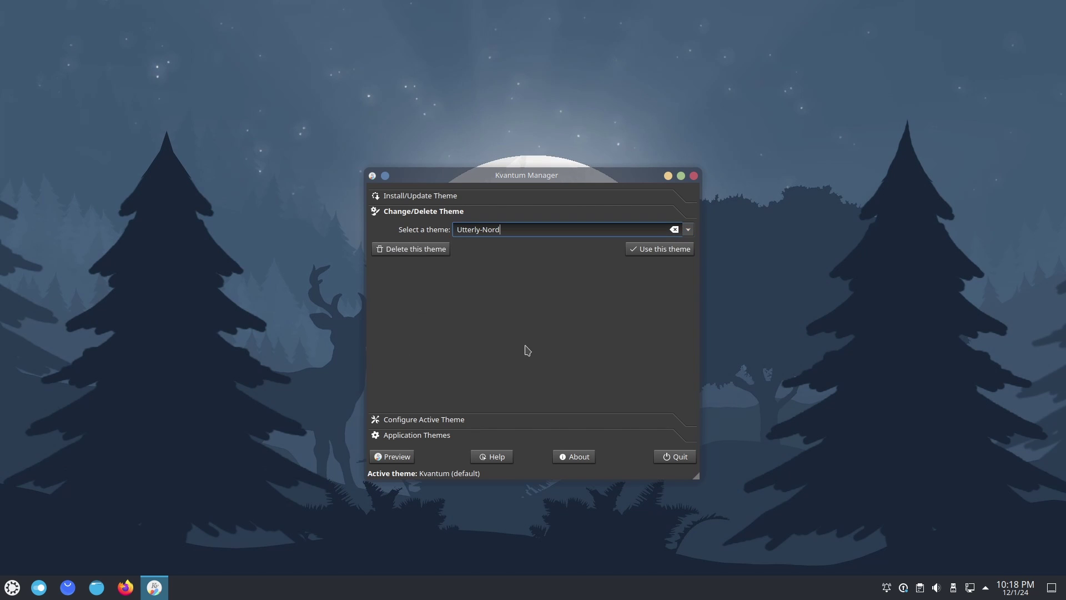
{"action": "left_click", "coordinate": [661, 251]}
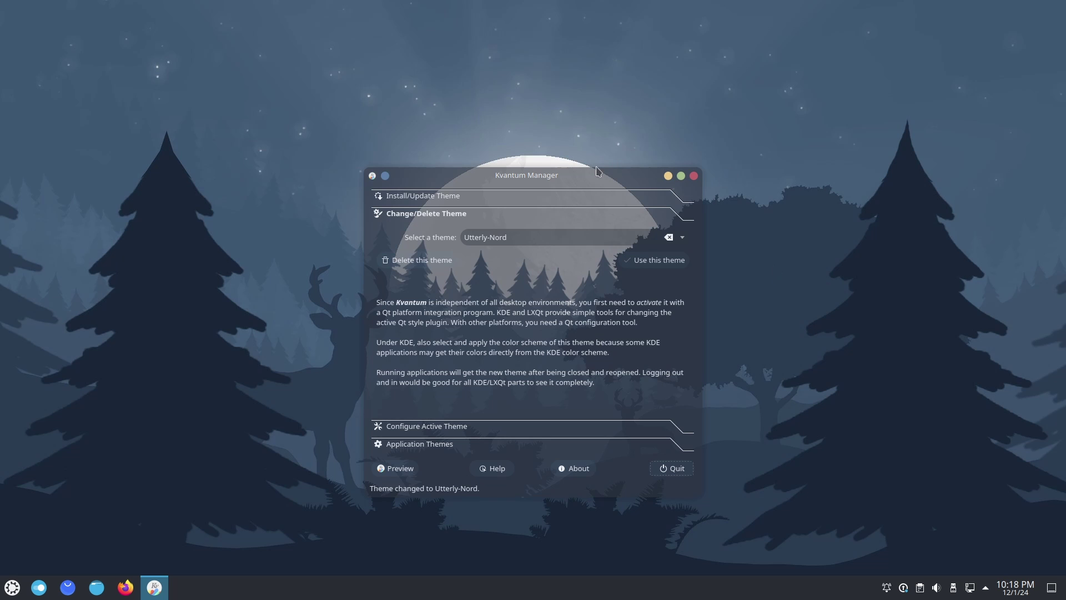
{"action": "left_click_drag", "start_coordinate": [598, 171], "coordinate": [604, 146]}
{"action": "left_click", "coordinate": [699, 151]}
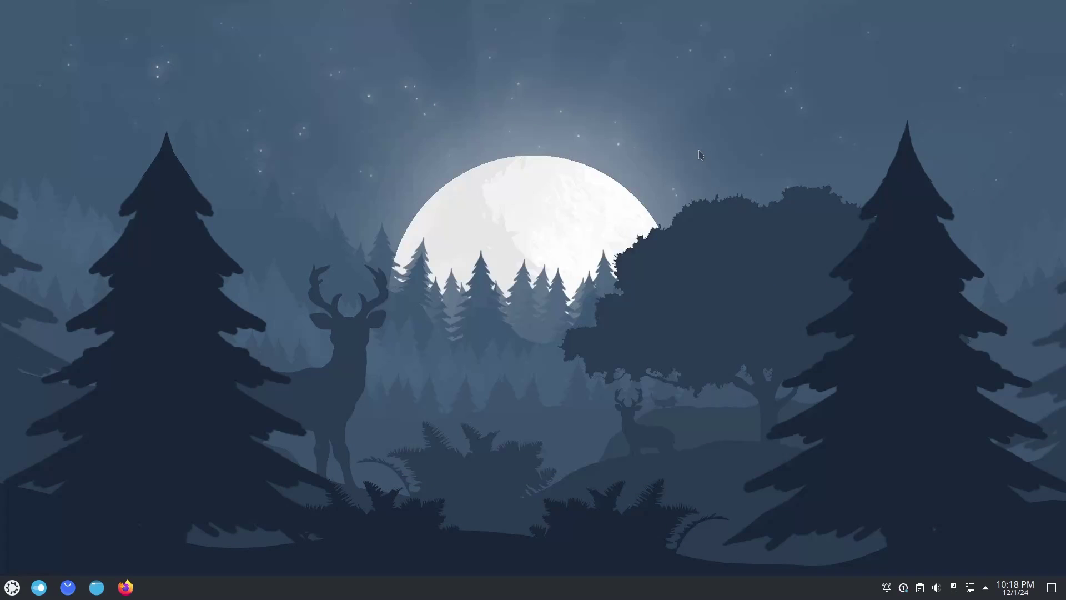
Search the application launcher for "blur" and open the Desktop Effects settings
{"action": "left_click", "coordinate": [11, 587]}
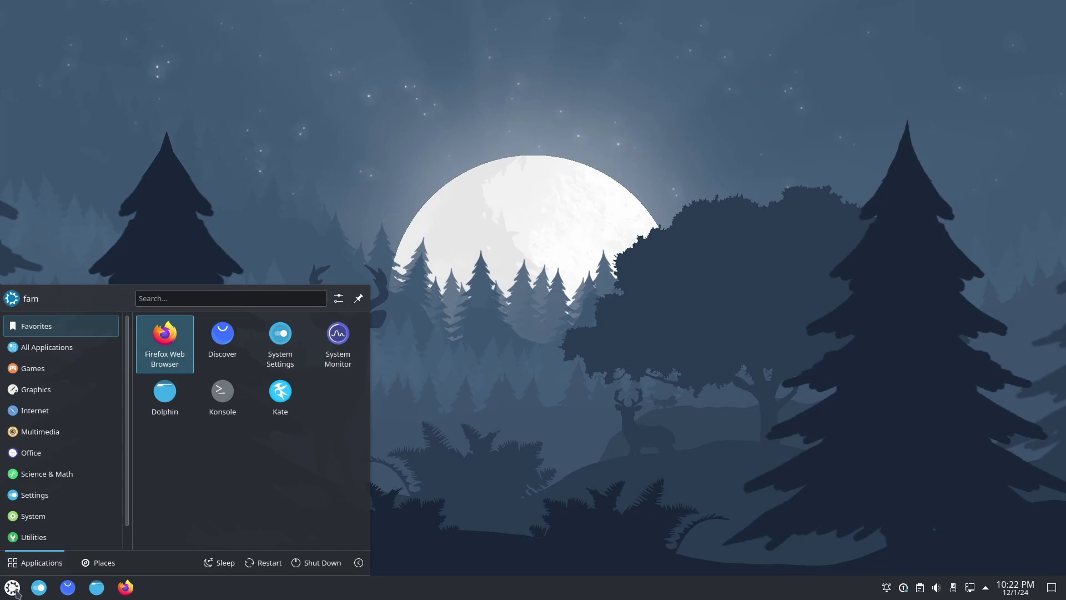
{"action": "type", "text": "blur"}
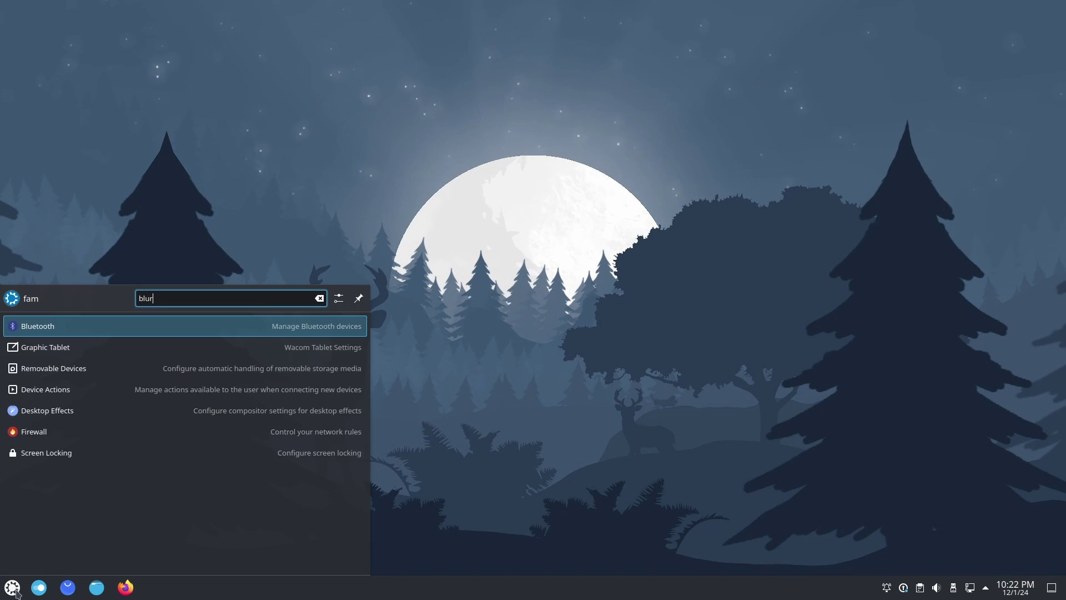
{"action": "left_click", "coordinate": [180, 390]}
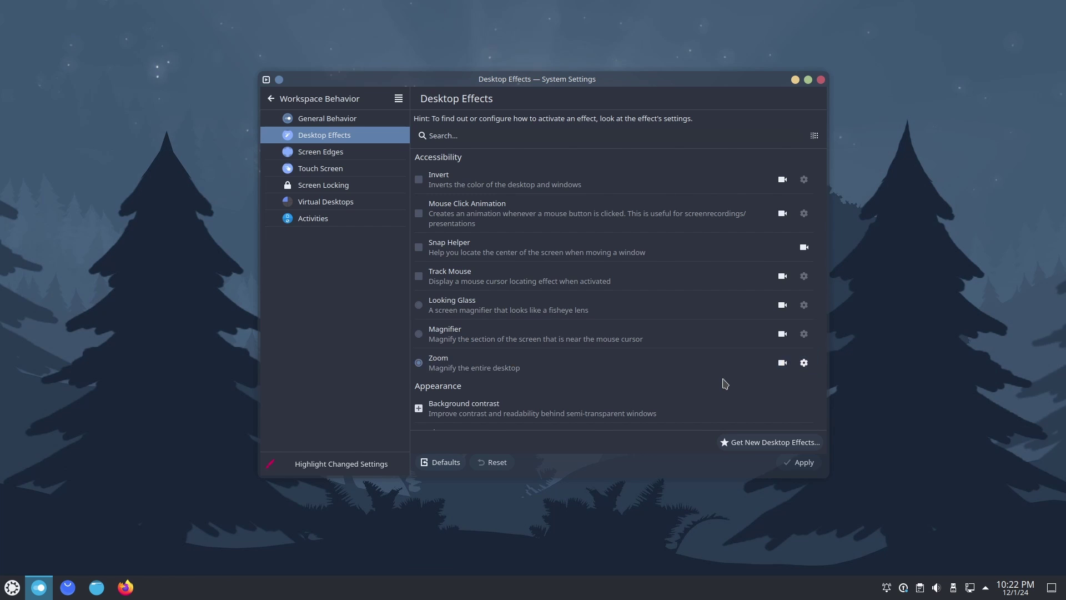
Enable the Blur effect in the Appearance group of the desktop effects
{"action": "scroll", "coordinate": [725, 384], "scroll_direction": "down", "scroll_amount": 2}
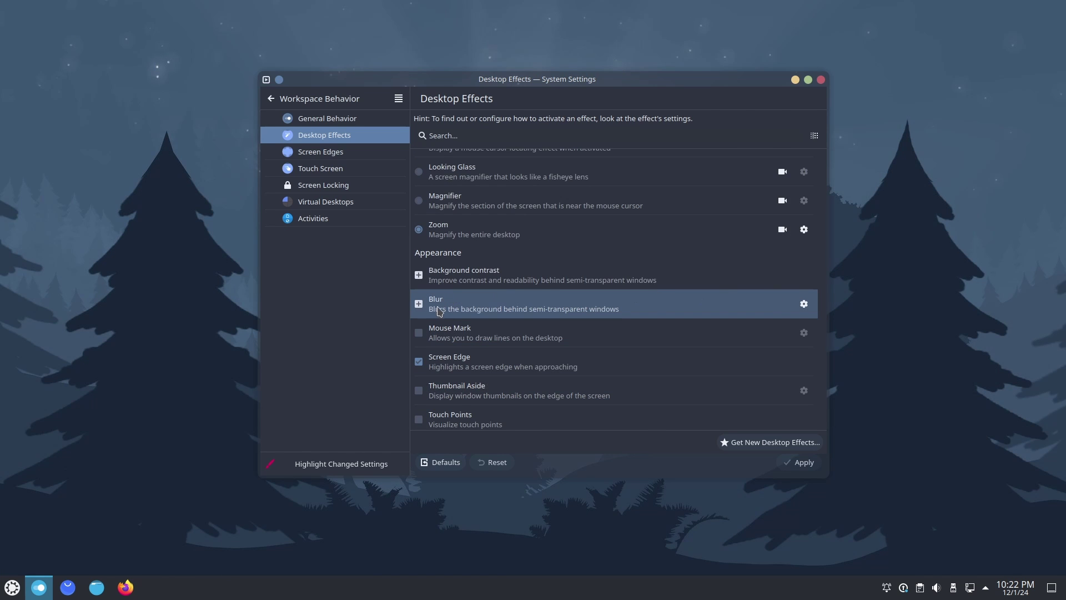
{"action": "left_click", "coordinate": [471, 311]}
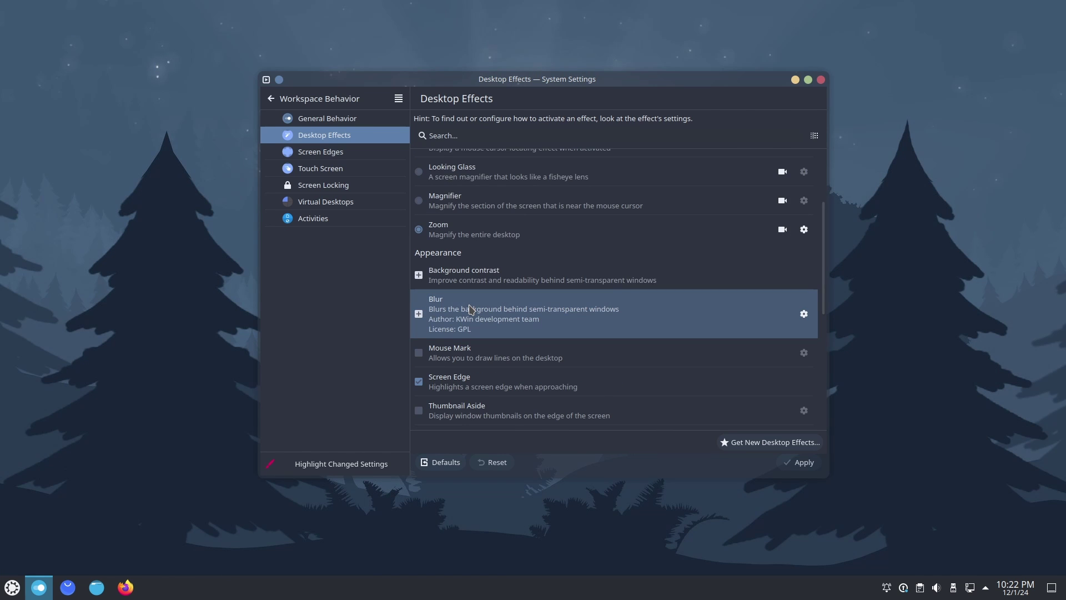
{"action": "left_click", "coordinate": [419, 315]}
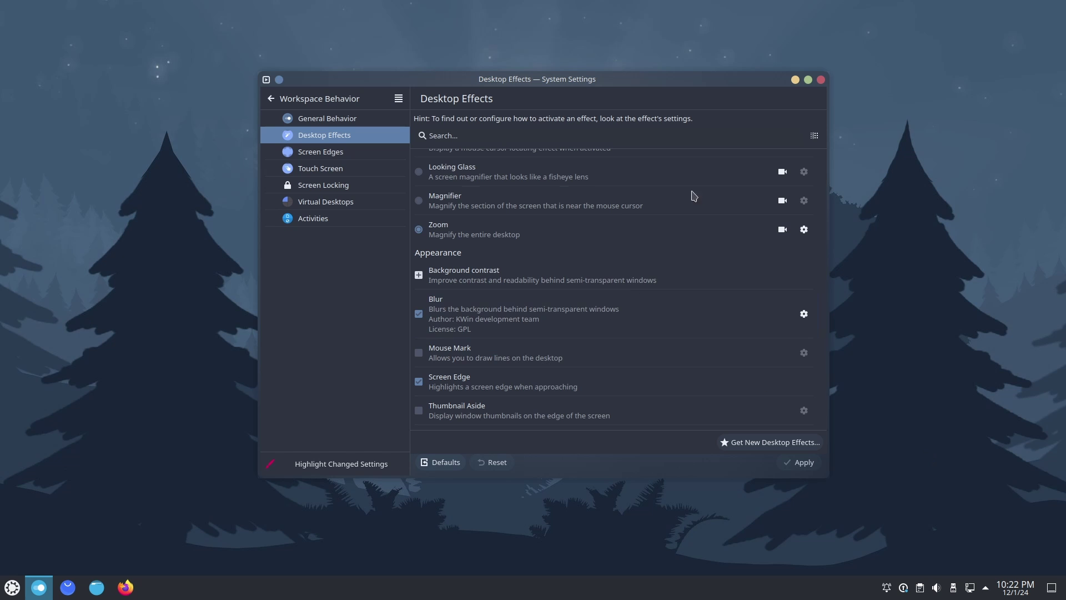
Check the application launcher, bring up the Dolphin Downloads window and arrange it side by side with System Settings
{"action": "left_click", "coordinate": [16, 586]}
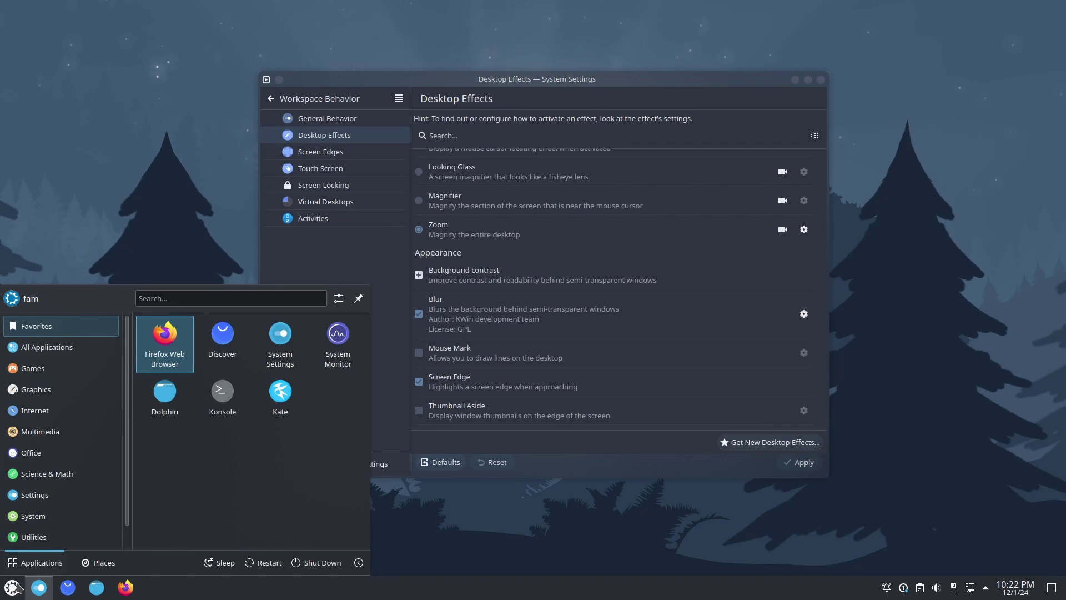
{"action": "left_click", "coordinate": [17, 586]}
{"action": "left_click_drag", "start_coordinate": [96, 587], "coordinate": [233, 262]}
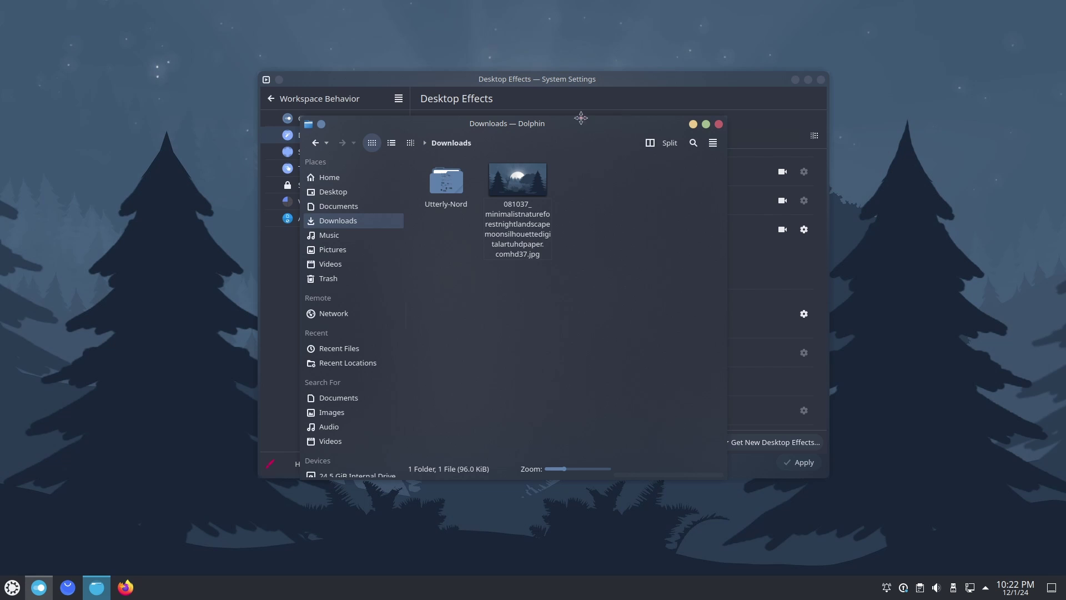
{"action": "left_click_drag", "start_coordinate": [581, 118], "coordinate": [324, 100]}
{"action": "left_click_drag", "start_coordinate": [541, 78], "coordinate": [761, 75]}
{"action": "left_click_drag", "start_coordinate": [361, 96], "coordinate": [347, 84]}
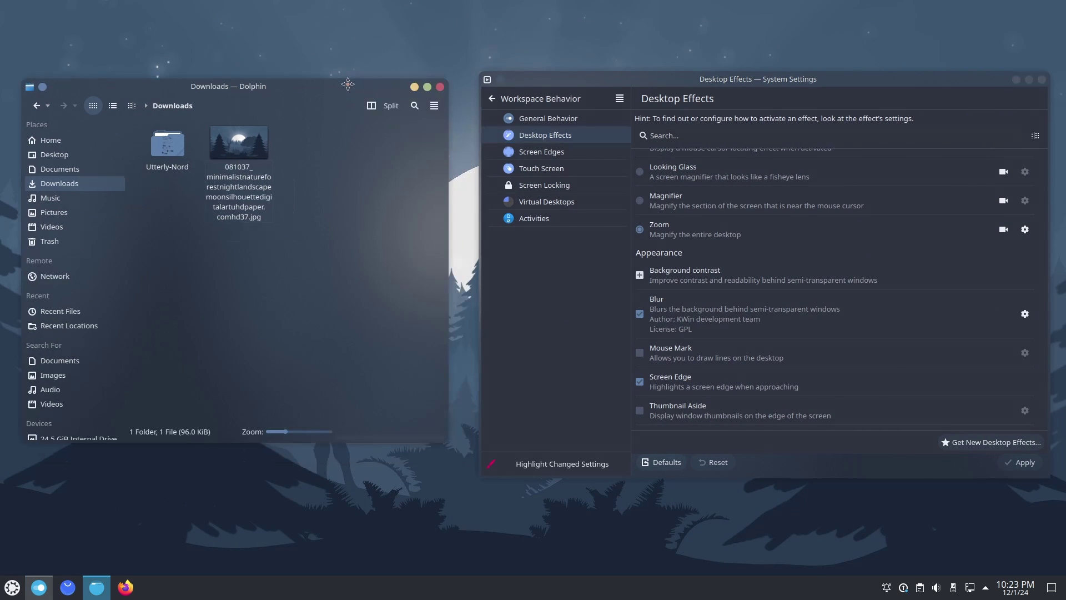
{"action": "mouse_move", "coordinate": [626, 76]}
{"action": "left_mouse_down"}
{"action": "mouse_move", "coordinate": [595, 70]}
{"action": "mouse_move", "coordinate": [646, 76]}
{"action": "left_mouse_up"}
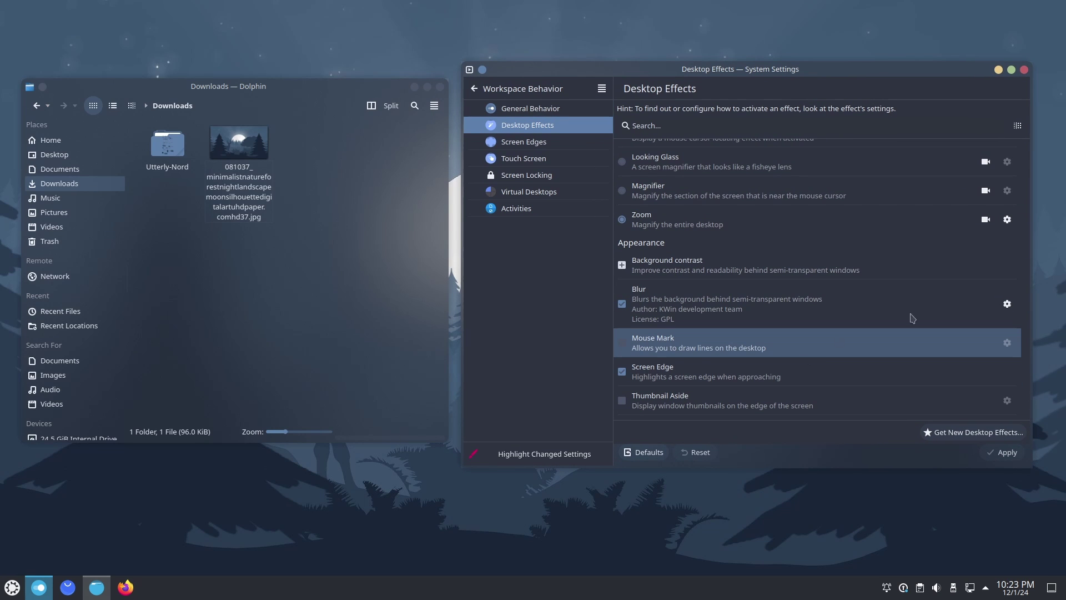
Lower the Blur effect's blur strength to just past the middle of its scale and confirm
{"action": "left_click", "coordinate": [1007, 304]}
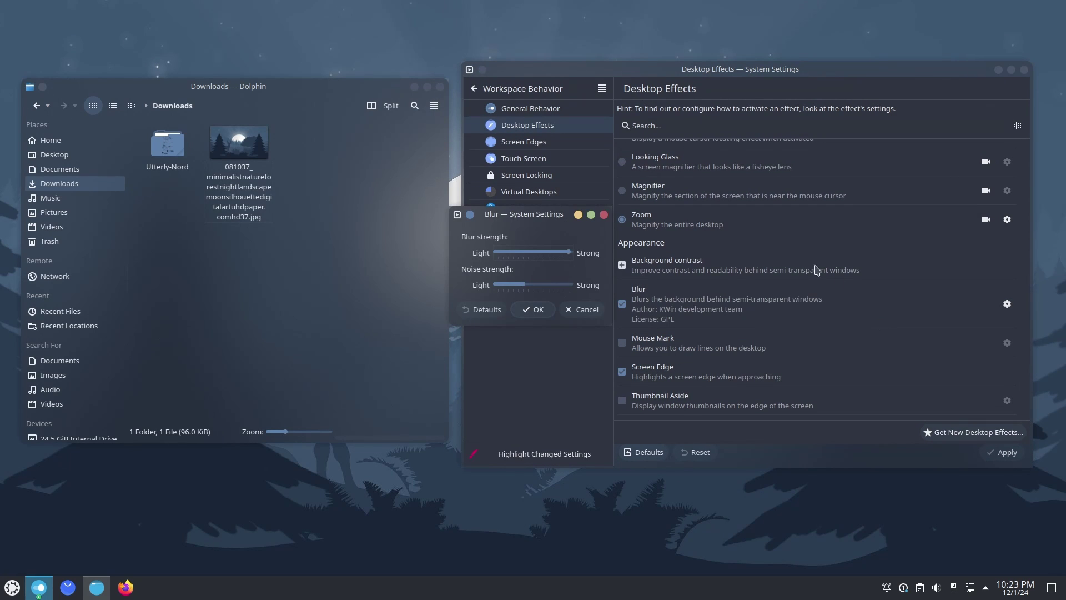
{"action": "left_click_drag", "start_coordinate": [565, 254], "coordinate": [538, 255]}
{"action": "left_click", "coordinate": [536, 310]}
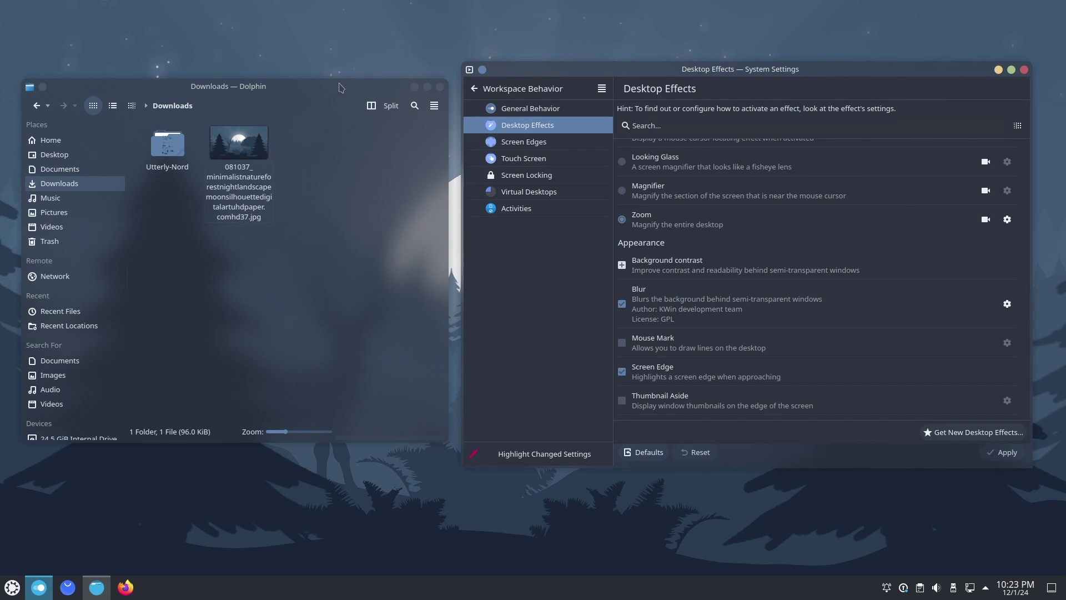
Move the Dolphin window over the wallpaper to check the blur, and close both System Settings and Dolphin
{"action": "mouse_move", "coordinate": [341, 88]}
{"action": "left_mouse_down"}
{"action": "mouse_move", "coordinate": [428, 85]}
{"action": "mouse_move", "coordinate": [352, 90]}
{"action": "left_mouse_up"}
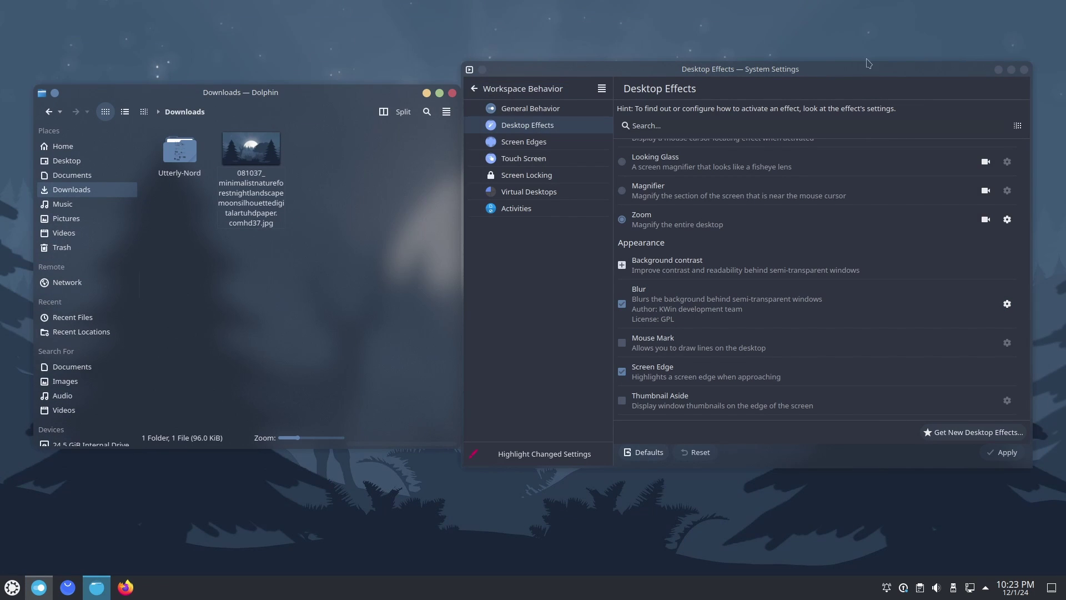
{"action": "left_click_drag", "start_coordinate": [880, 72], "coordinate": [880, 88]}
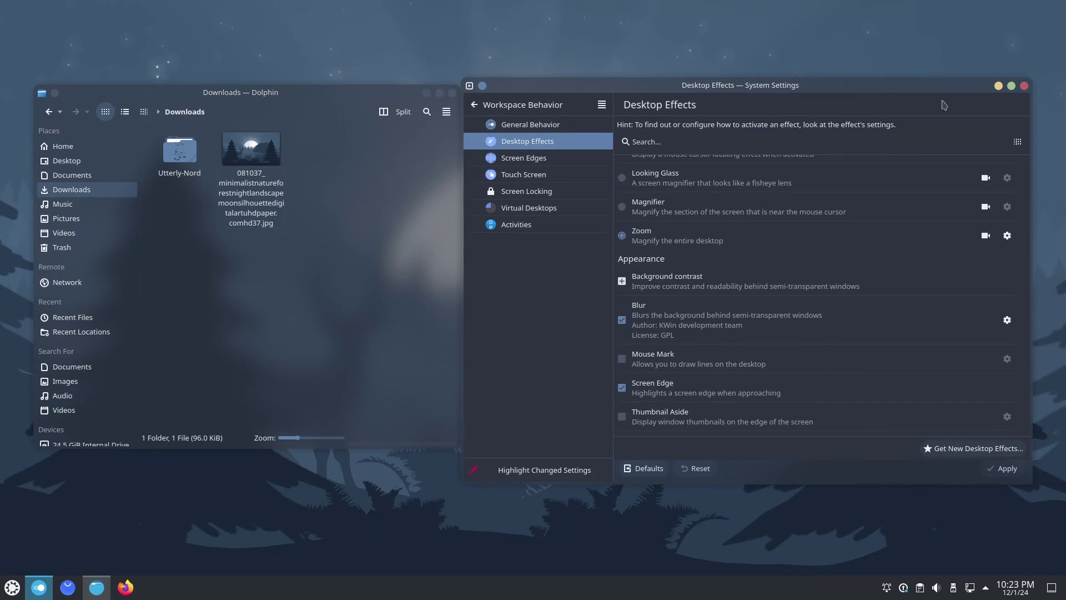
{"action": "left_click", "coordinate": [1024, 86]}
{"action": "left_click_drag", "start_coordinate": [383, 99], "coordinate": [723, 109]}
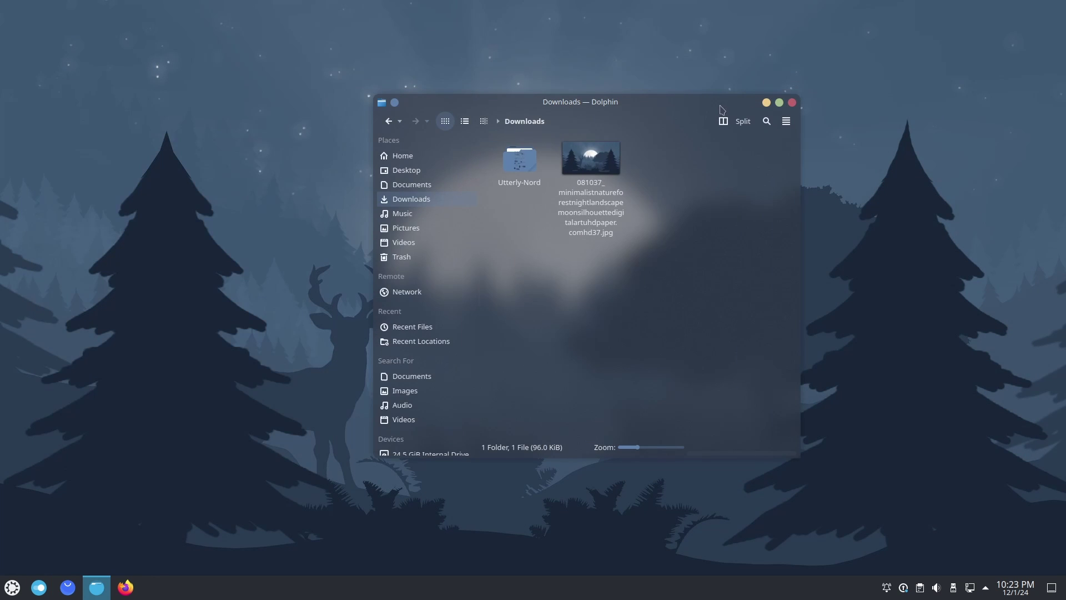
{"action": "left_click", "coordinate": [793, 103]}
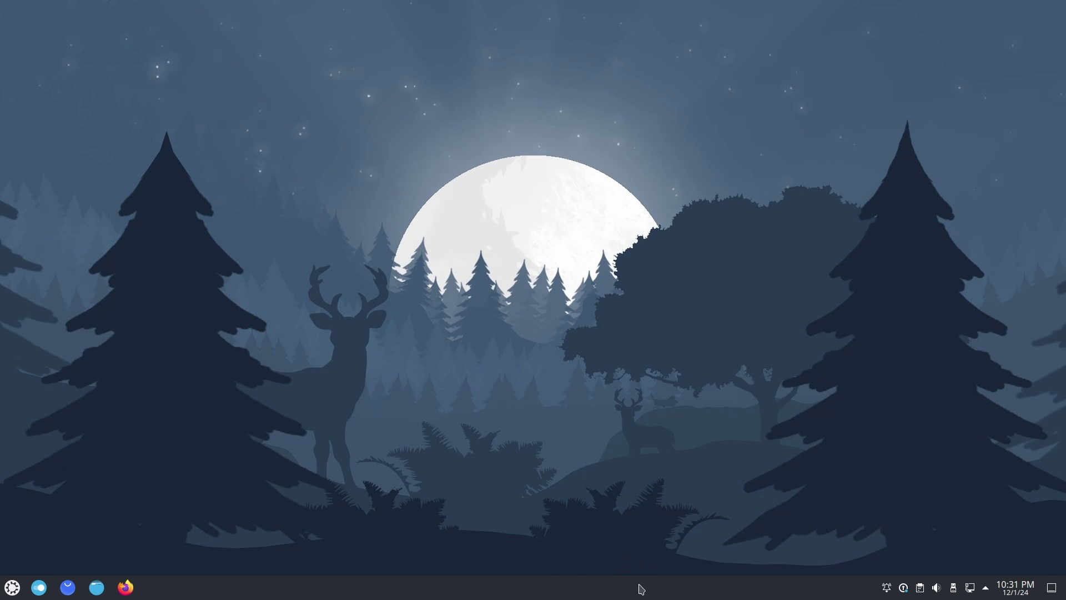
Move the desktop panel to the upper edge of the screen in edit mode and leave edit mode
{"action": "right_click", "coordinate": [681, 593]}
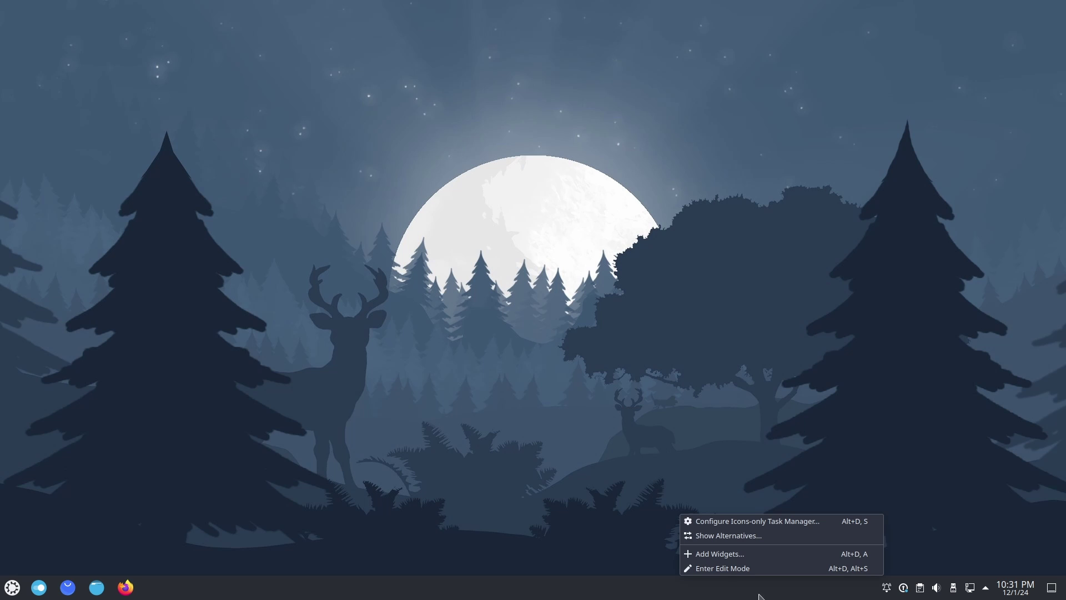
{"action": "left_click", "coordinate": [715, 568]}
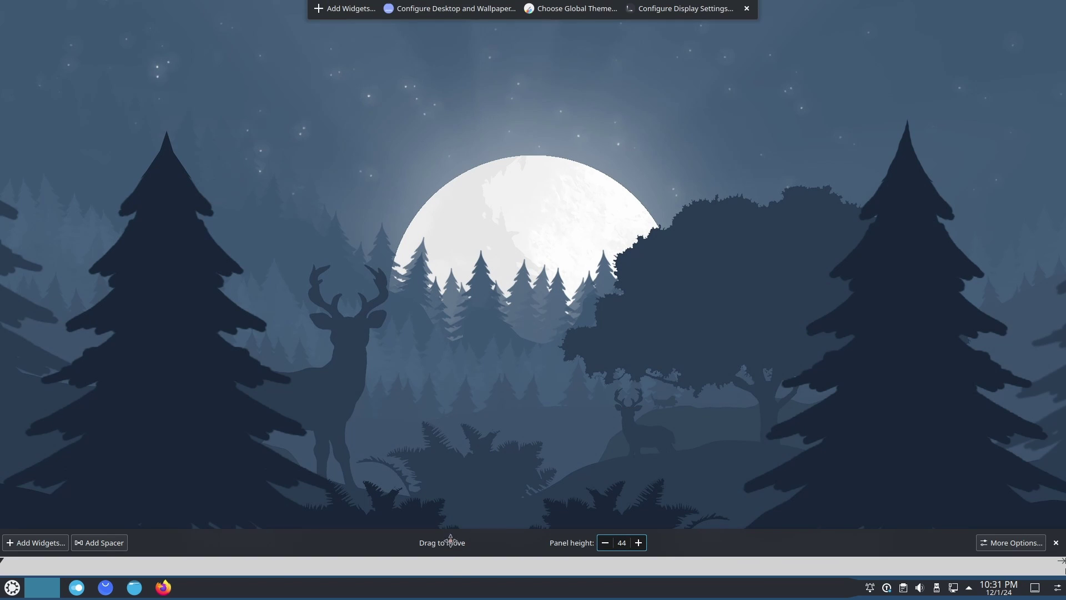
{"action": "left_click_drag", "start_coordinate": [446, 553], "coordinate": [600, 7]}
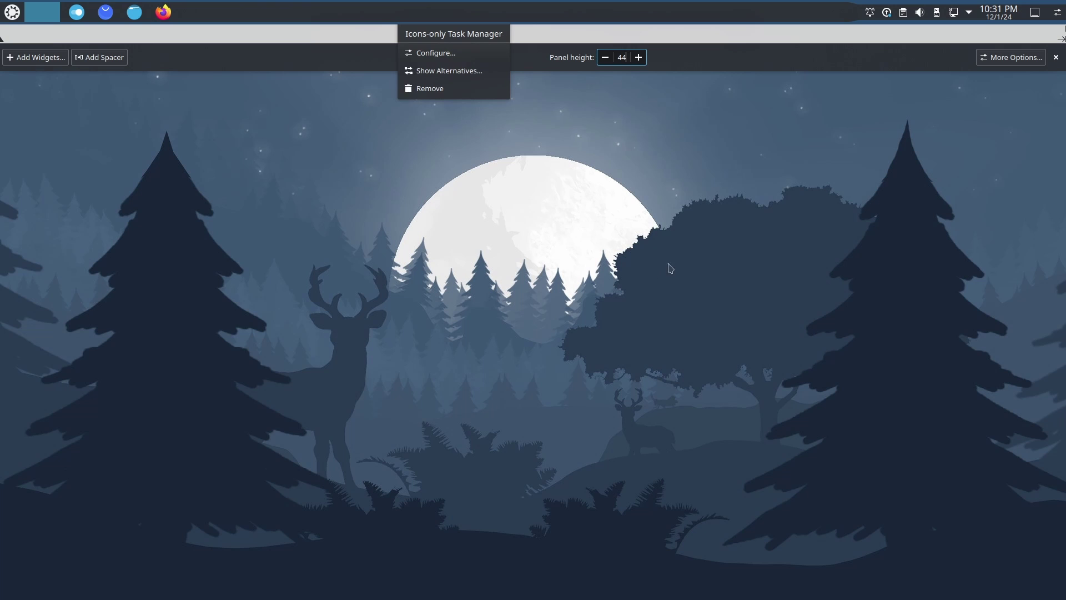
{"action": "left_click", "coordinate": [962, 141]}
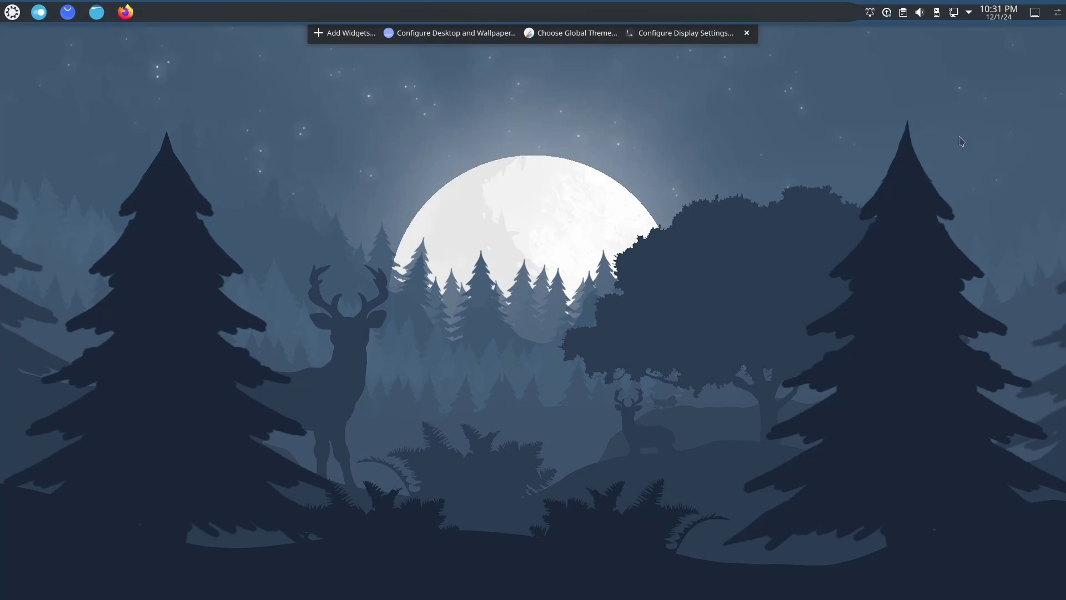
{"action": "left_click", "coordinate": [748, 33]}
Open Konsole, enlarge its window to about 86 x 19 characters and move it near the screen centre
{"action": "left_click", "coordinate": [13, 11]}
{"action": "left_click", "coordinate": [222, 133]}
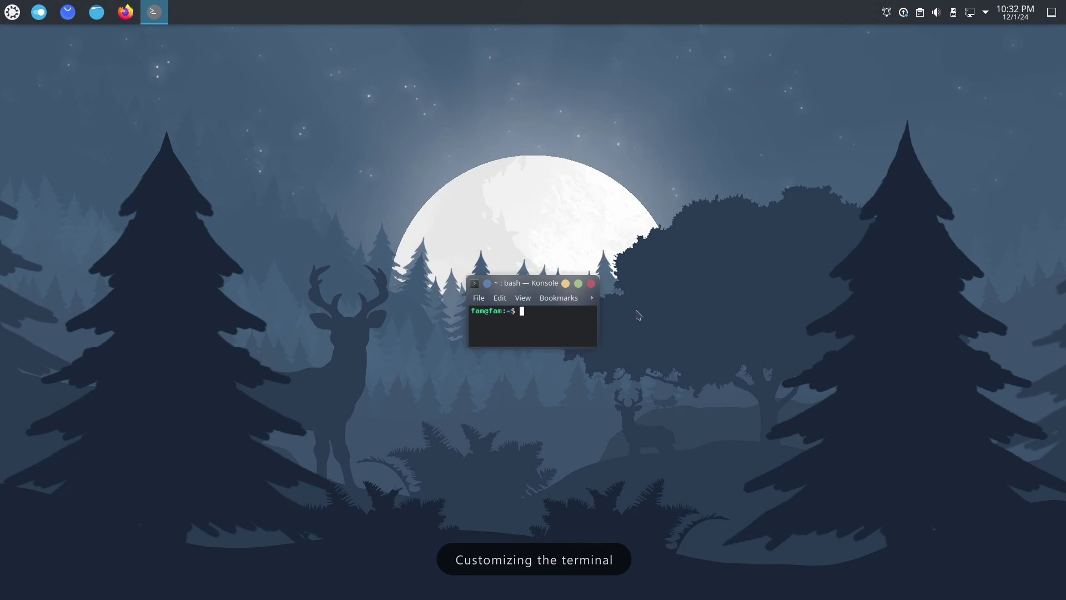
{"action": "left_click_drag", "start_coordinate": [599, 349], "coordinate": [866, 491]}
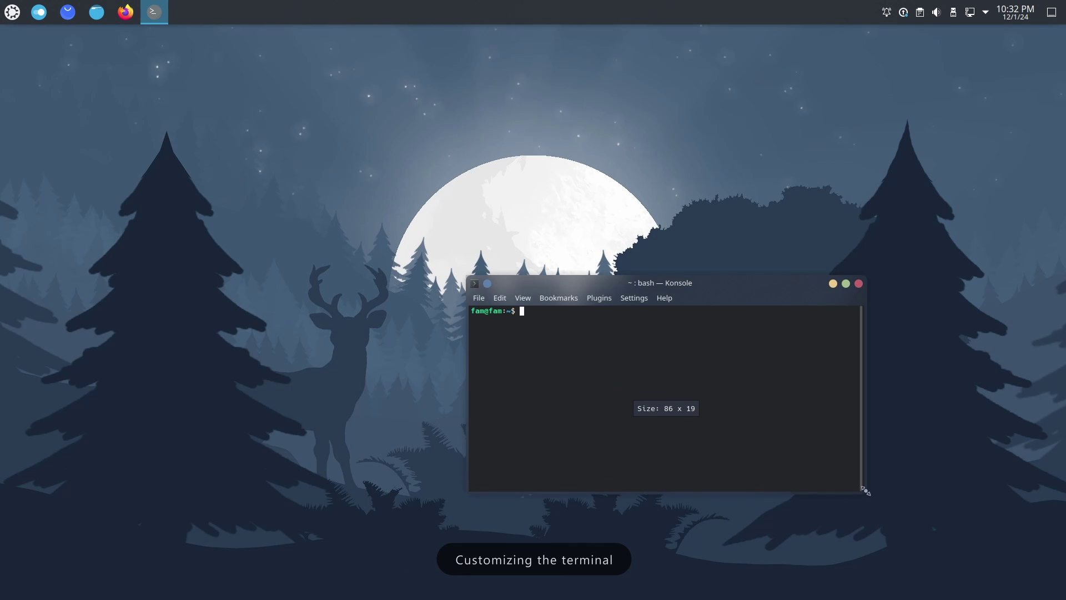
{"action": "left_click_drag", "start_coordinate": [755, 305], "coordinate": [622, 177]}
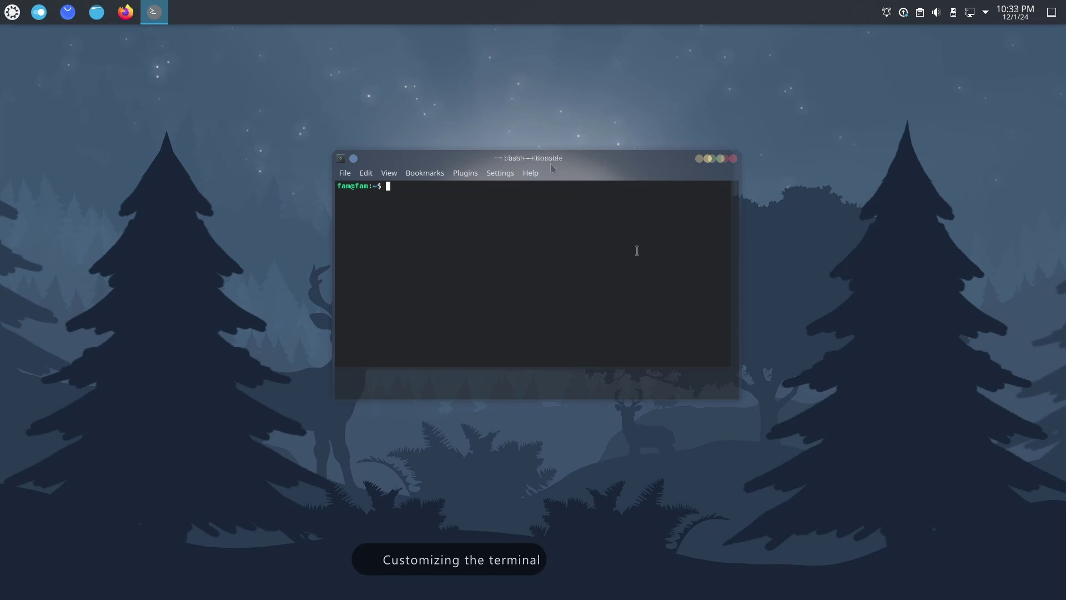
Start a new Konsole profile and add a new color scheme in its appearance settings
{"action": "left_click", "coordinate": [500, 173]}
{"action": "left_click", "coordinate": [539, 195]}
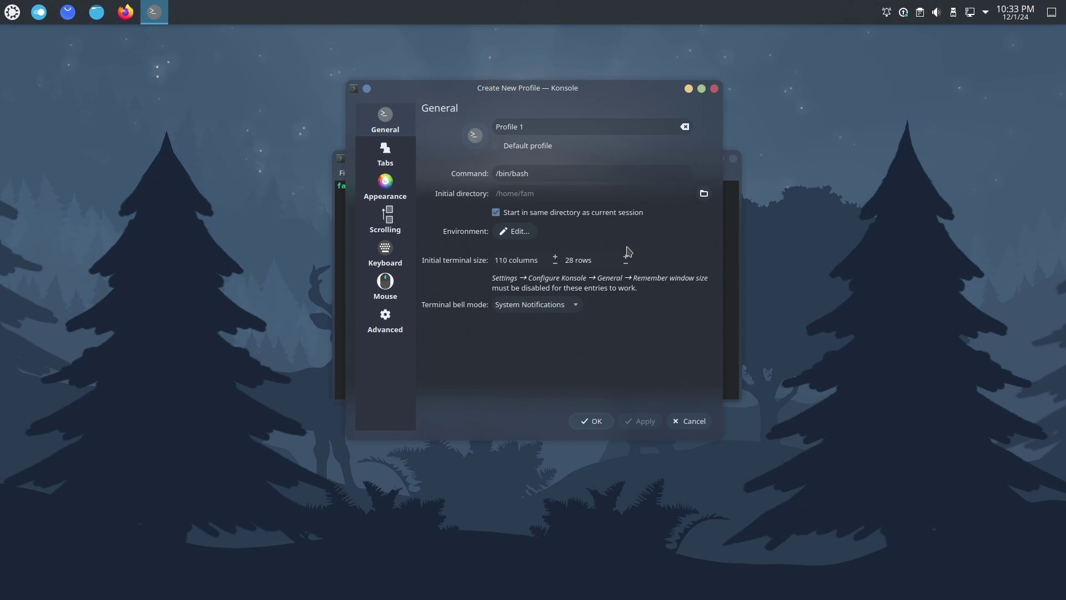
{"action": "left_click", "coordinate": [385, 186]}
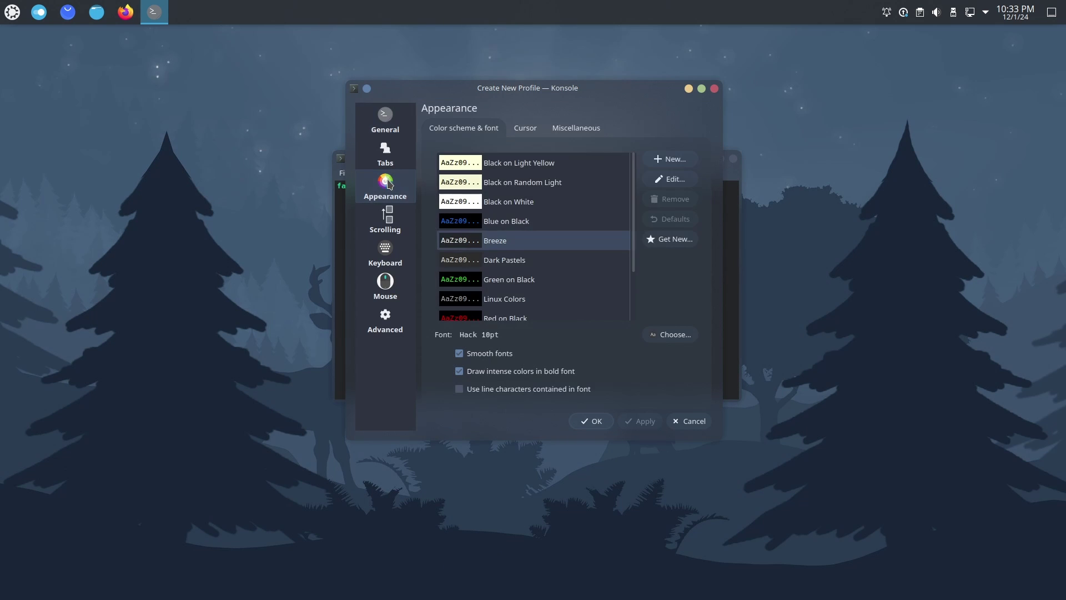
{"action": "scroll", "coordinate": [595, 256], "scroll_direction": "down", "scroll_amount": 2}
{"action": "scroll", "coordinate": [594, 273], "scroll_direction": "up", "scroll_amount": 2}
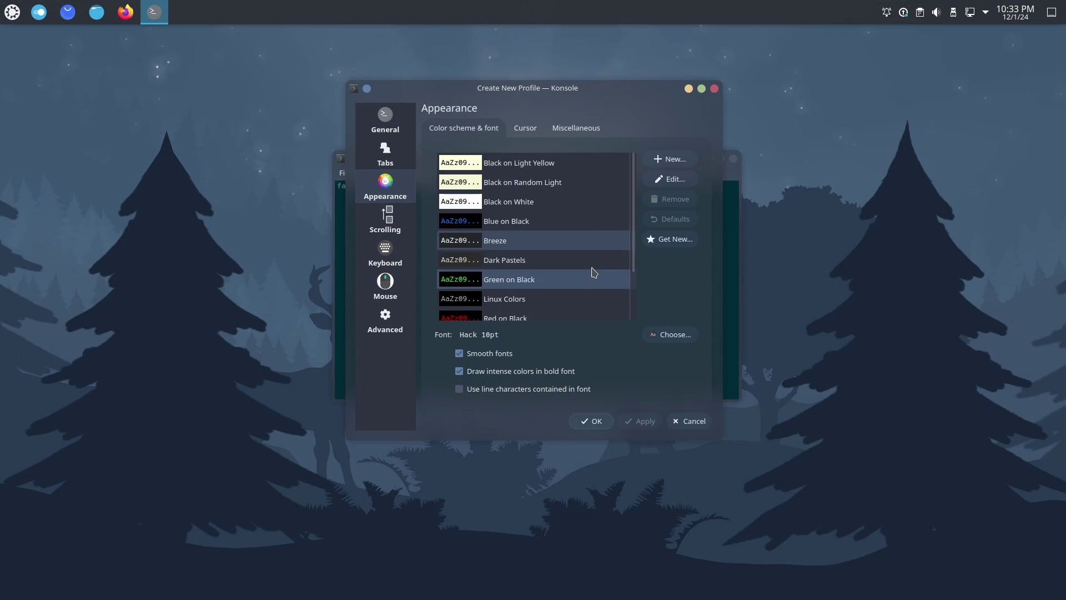
{"action": "left_click", "coordinate": [671, 159]}
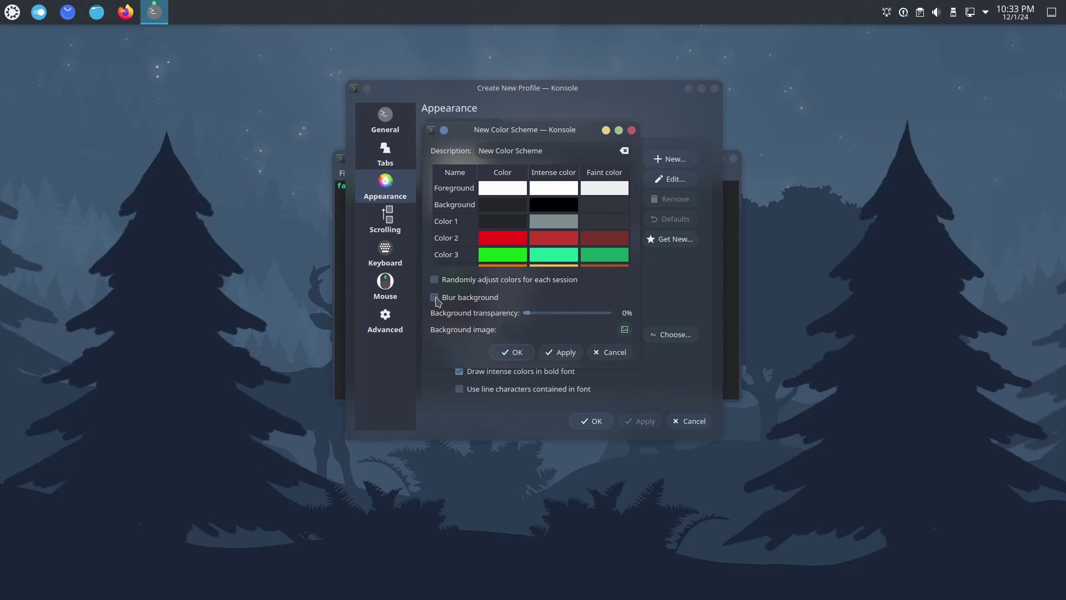
{"action": "left_click", "coordinate": [512, 352]}
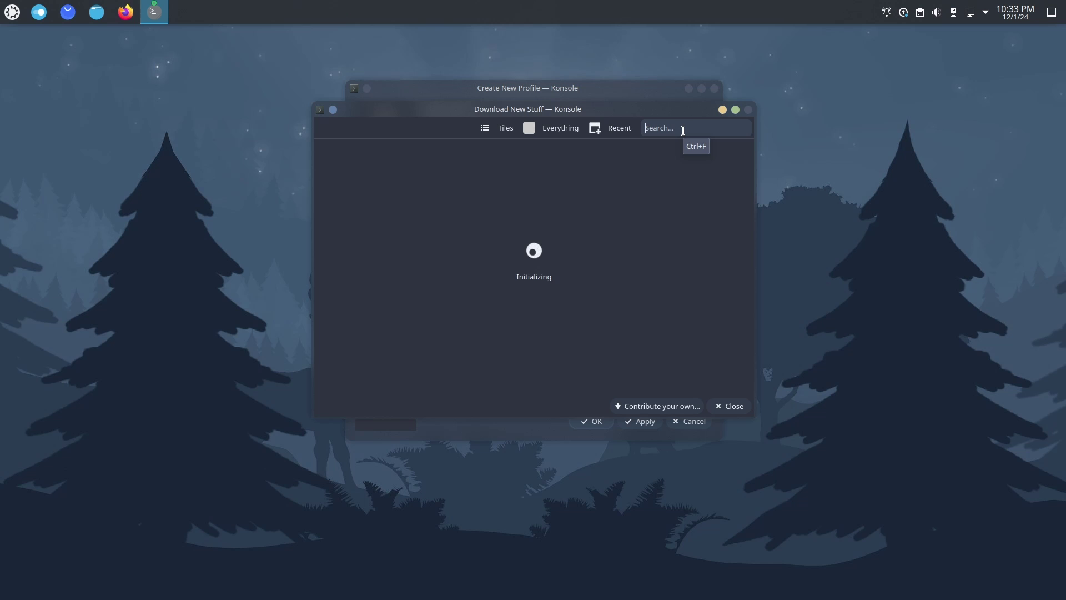
Search the downloadable Konsole color schemes for "utterly", install Utterly Nord, and save the profile with the Utterly-Nord scheme
{"action": "type", "text": "utterly"}
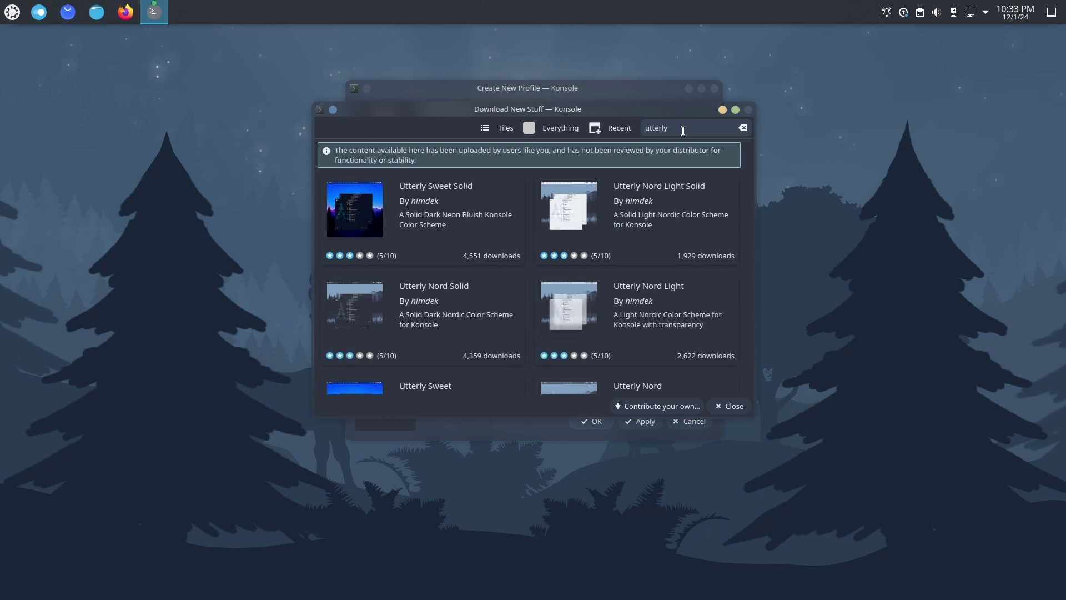
{"action": "scroll", "coordinate": [612, 299], "scroll_direction": "down", "scroll_amount": 1}
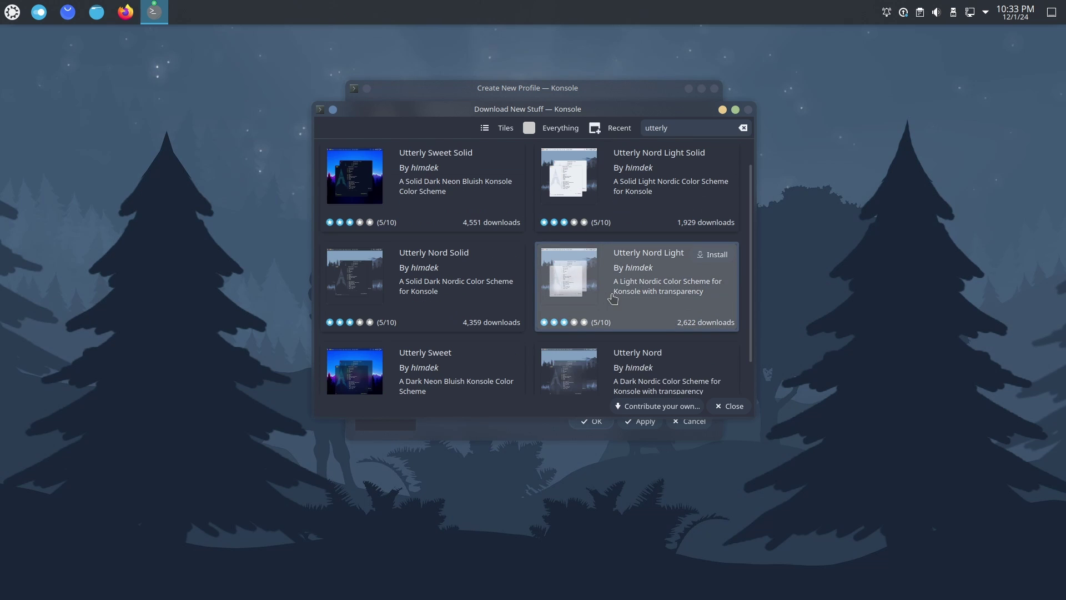
{"action": "left_click", "coordinate": [716, 355]}
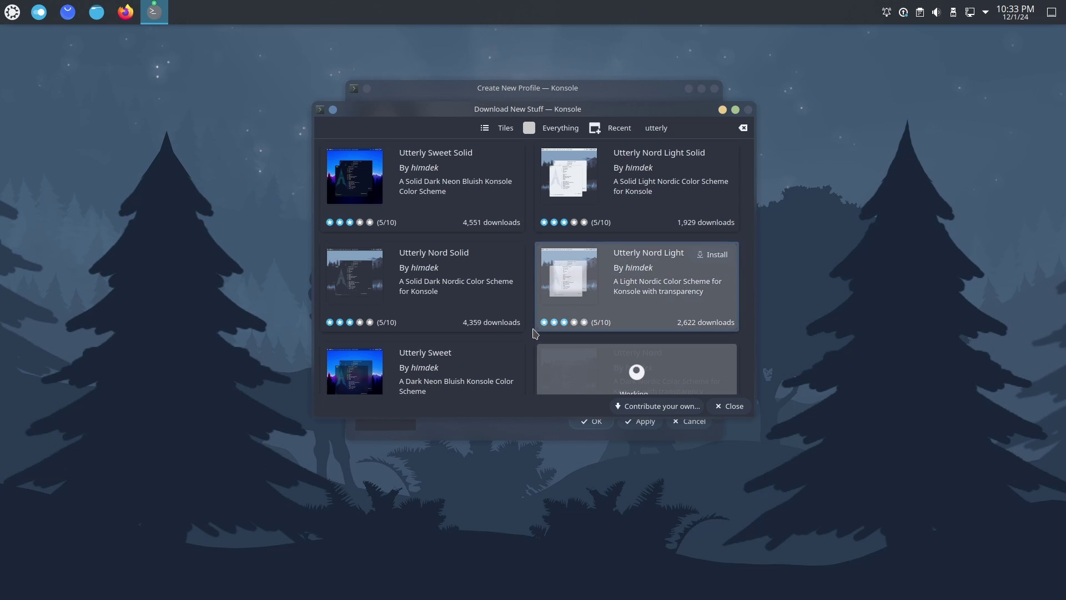
{"action": "scroll", "coordinate": [533, 333], "scroll_direction": "down", "scroll_amount": 1}
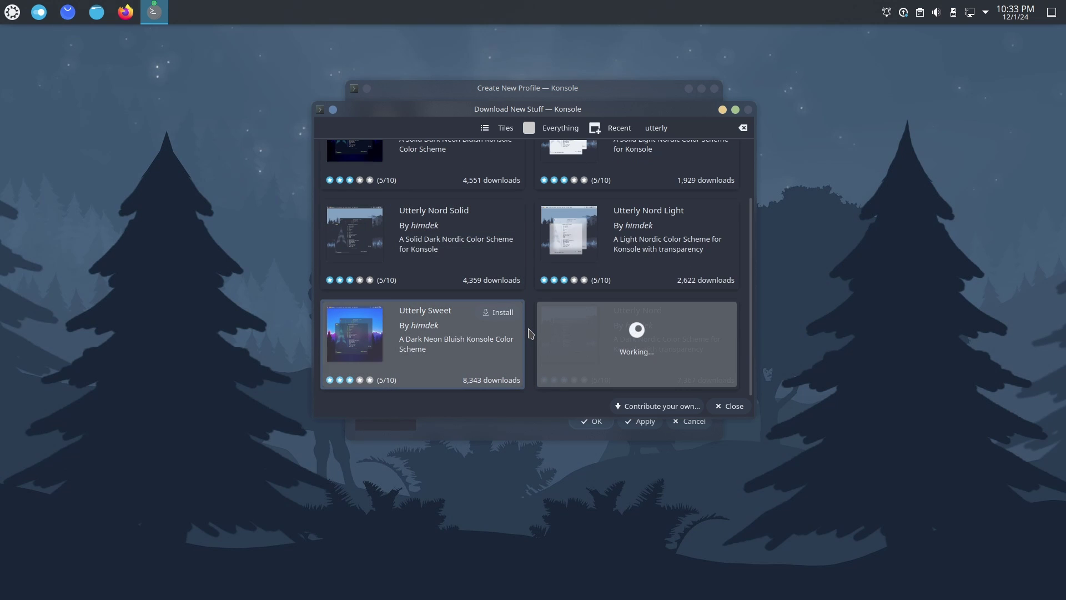
{"action": "left_click", "coordinate": [730, 406]}
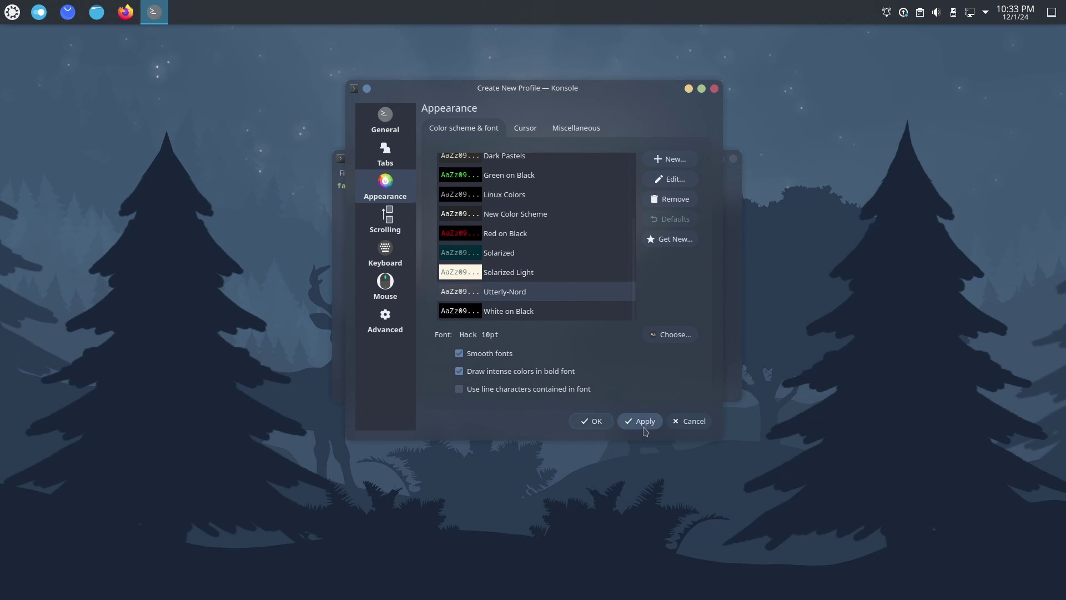
{"action": "left_click", "coordinate": [593, 422]}
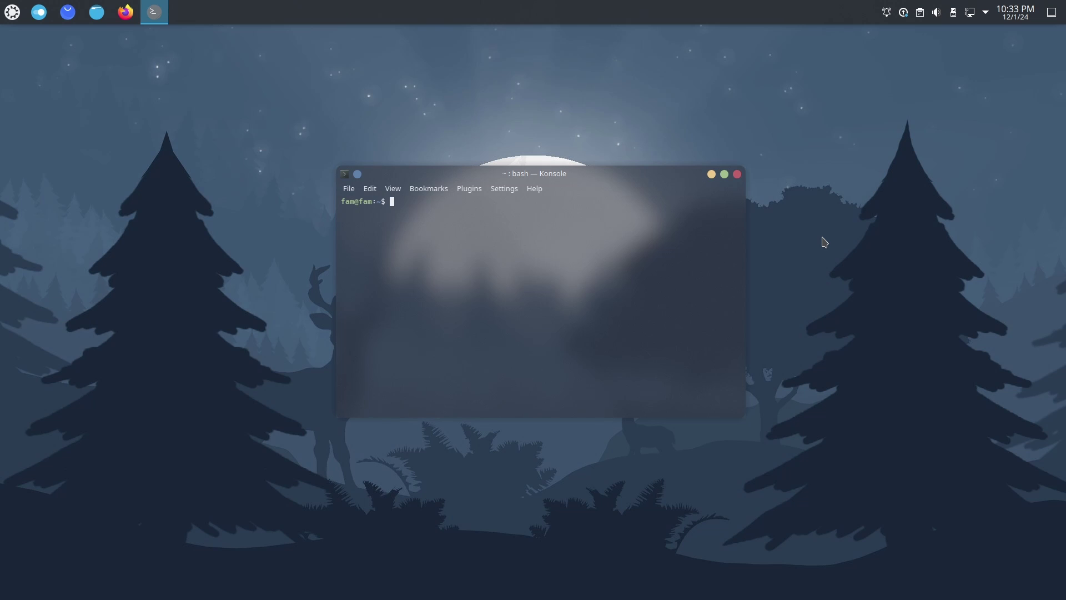
Try neofetch in the terminal, install it with "sudo apt install neofetch", accept with "y", and run neofetch
{"action": "type", "text": "neofetch"}
{"action": "key", "text": "Return"}
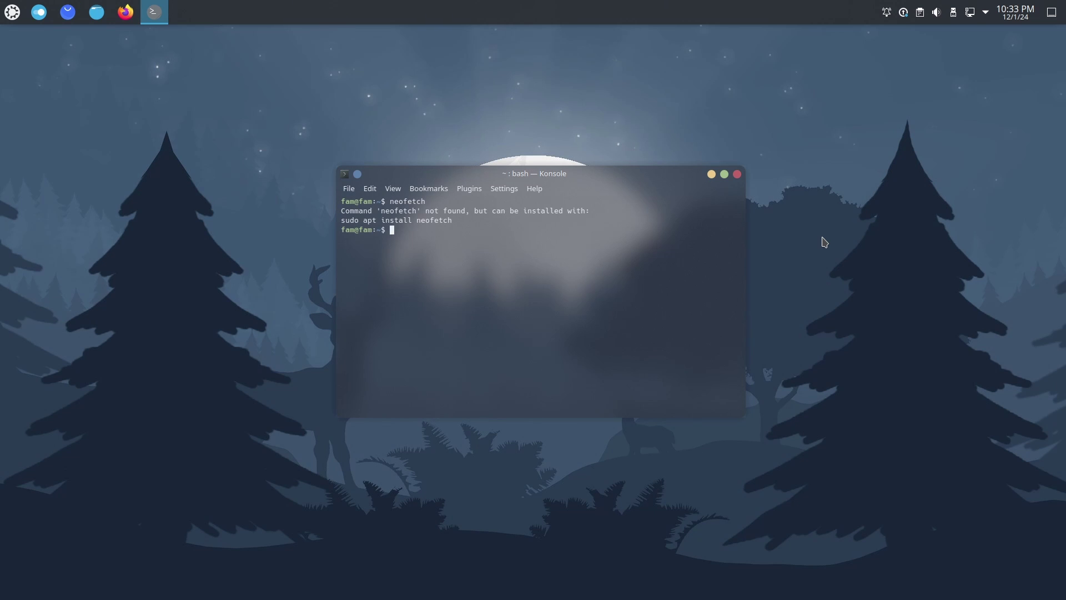
{"action": "type", "text": "sudo apt install neofetch"}
{"action": "key", "text": "Return"}
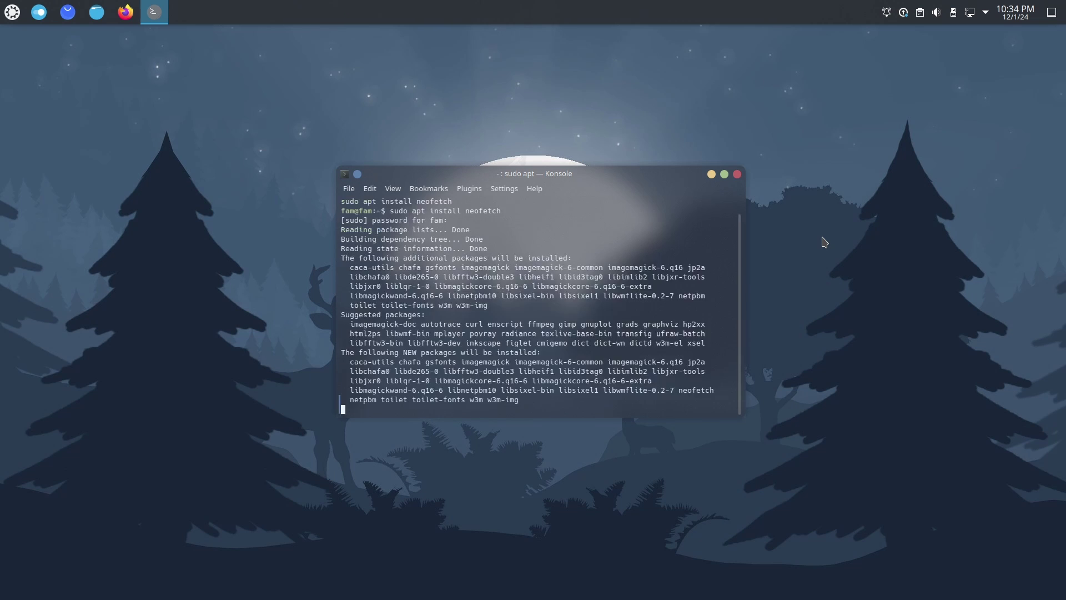
{"action": "type", "text": "y"}
{"action": "key", "text": "Return"}
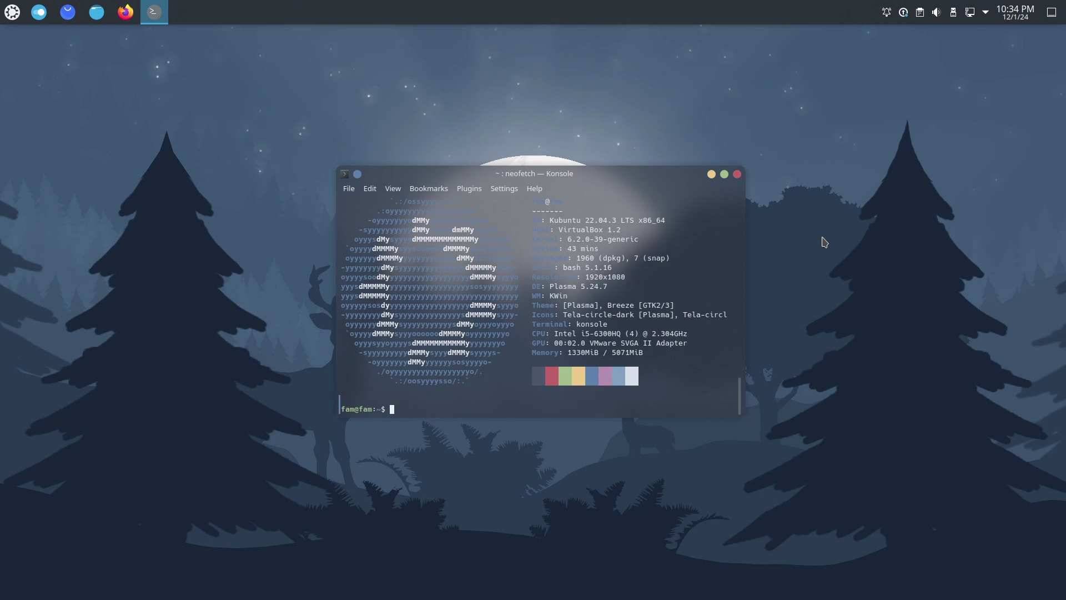
{"action": "left_click", "coordinate": [349, 188]}
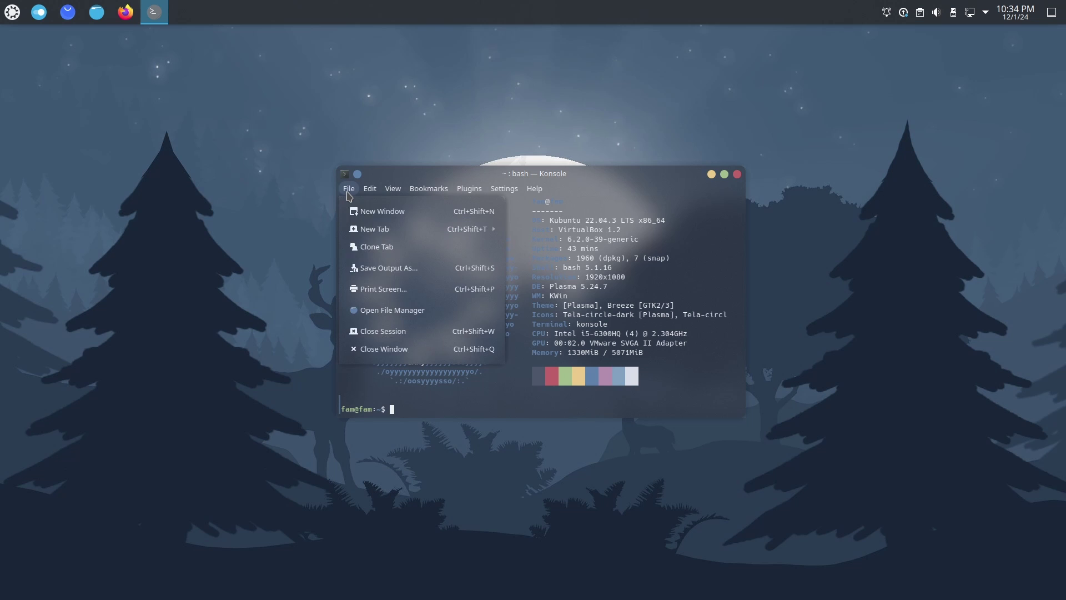
Open a second Konsole window, switch it to Profile 1, and arrange both terminal windows side by side
{"action": "left_click", "coordinate": [383, 212]}
{"action": "left_click_drag", "start_coordinate": [547, 195], "coordinate": [884, 196]}
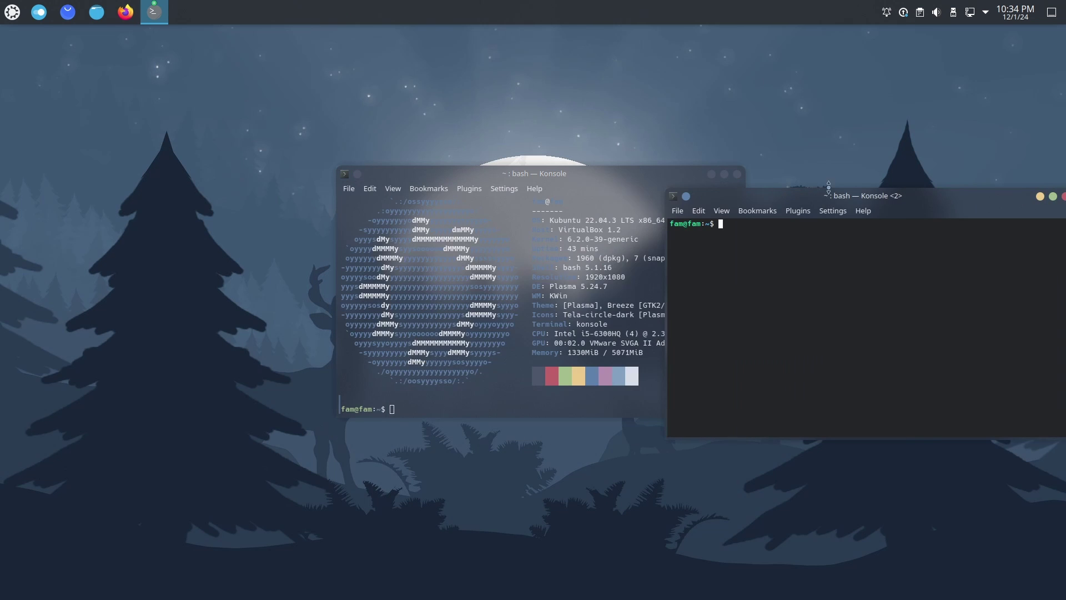
{"action": "left_click_drag", "start_coordinate": [635, 180], "coordinate": [444, 181]}
{"action": "left_click", "coordinate": [833, 211]}
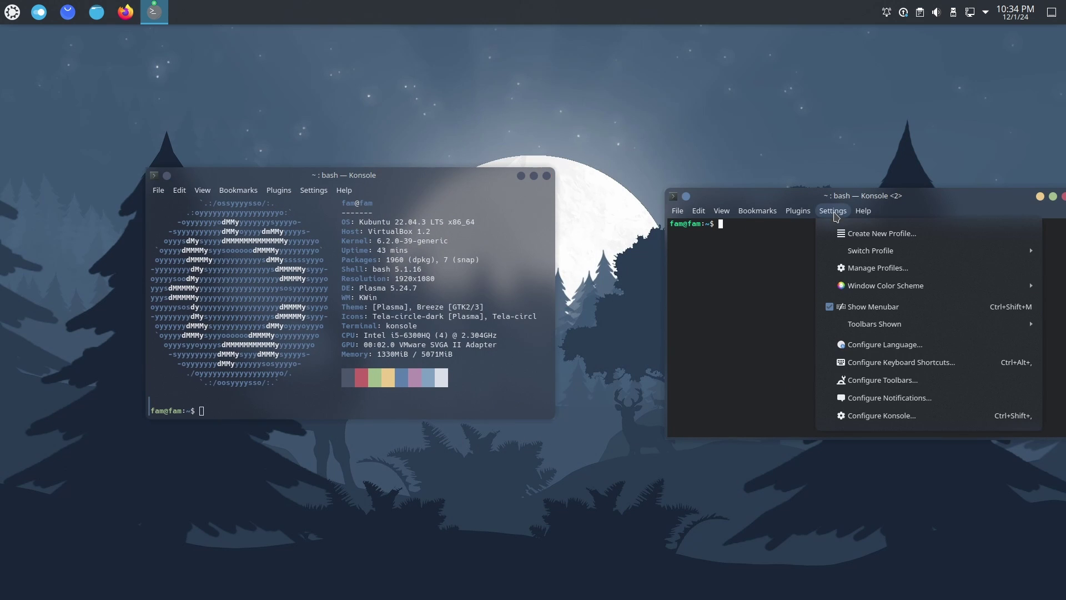
{"action": "mouse_move", "coordinate": [909, 254]}
{"action": "left_click", "coordinate": [792, 272]}
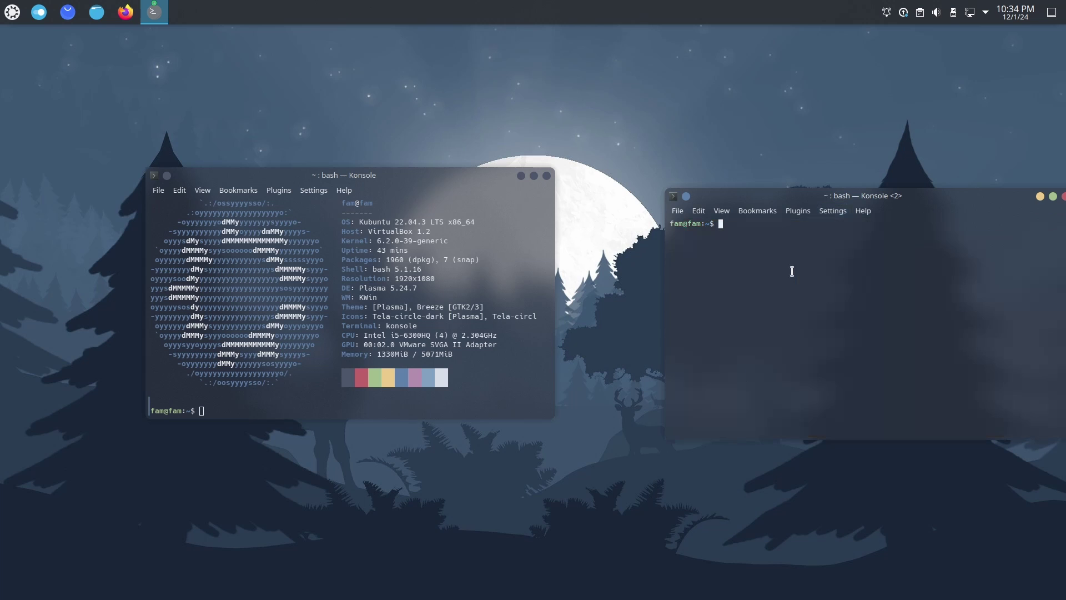
{"action": "left_click_drag", "start_coordinate": [903, 214], "coordinate": [822, 194]}
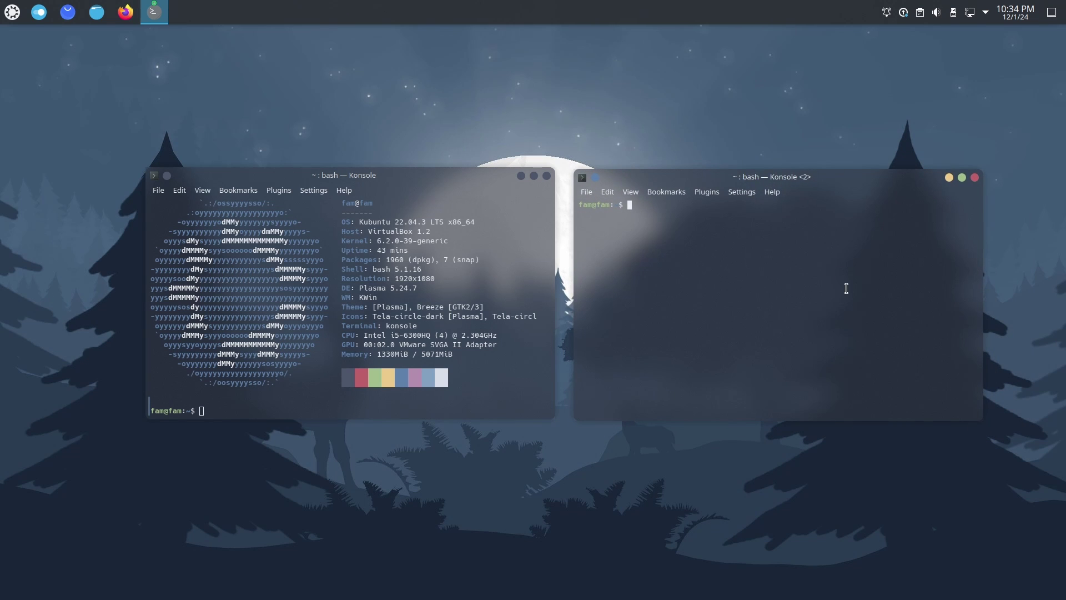
Run "sudo apt install cmatrix" in the second terminal and enter the account password
{"action": "type", "text": "sudo apt install cmatrix"}
{"action": "key", "text": "Return"}
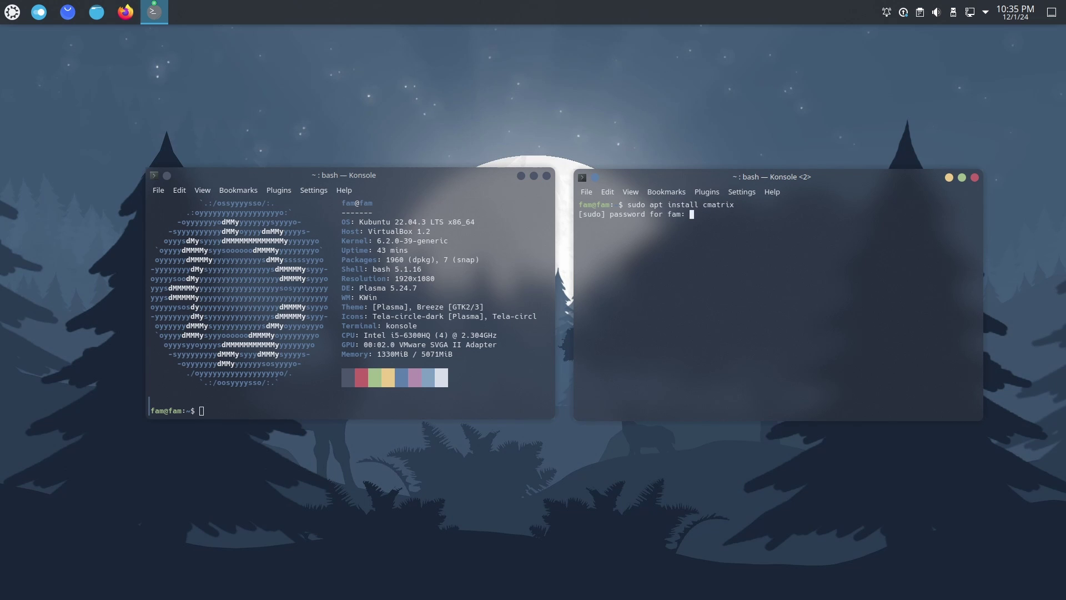
{"action": "key", "text": "Return"}
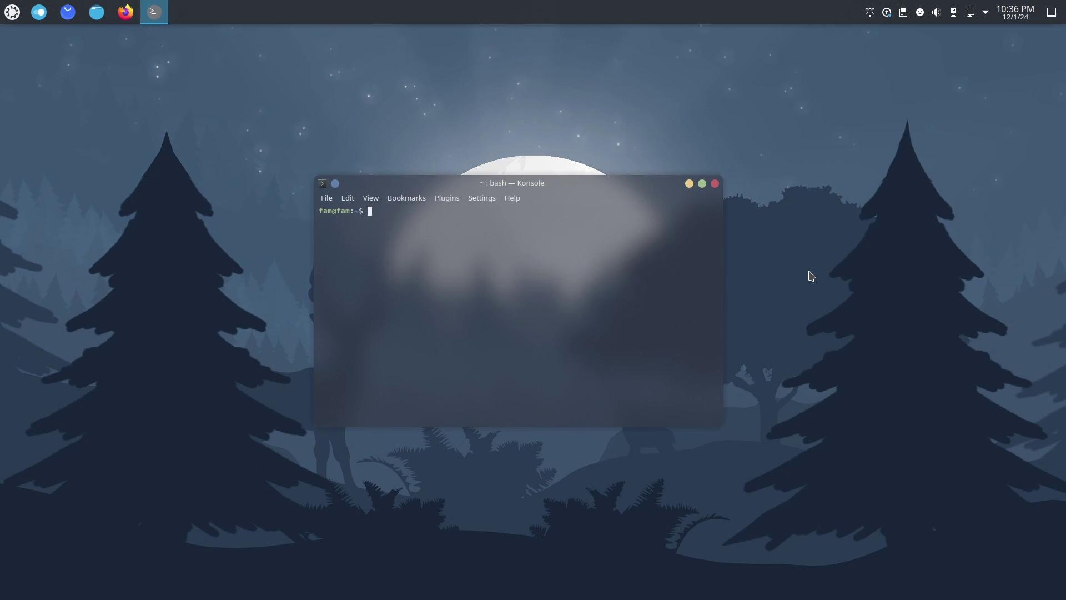
Install Latte Dock from the terminal with "sudo apt install latte-dock", entering the account password
{"action": "type", "text": "sudo apt install"}
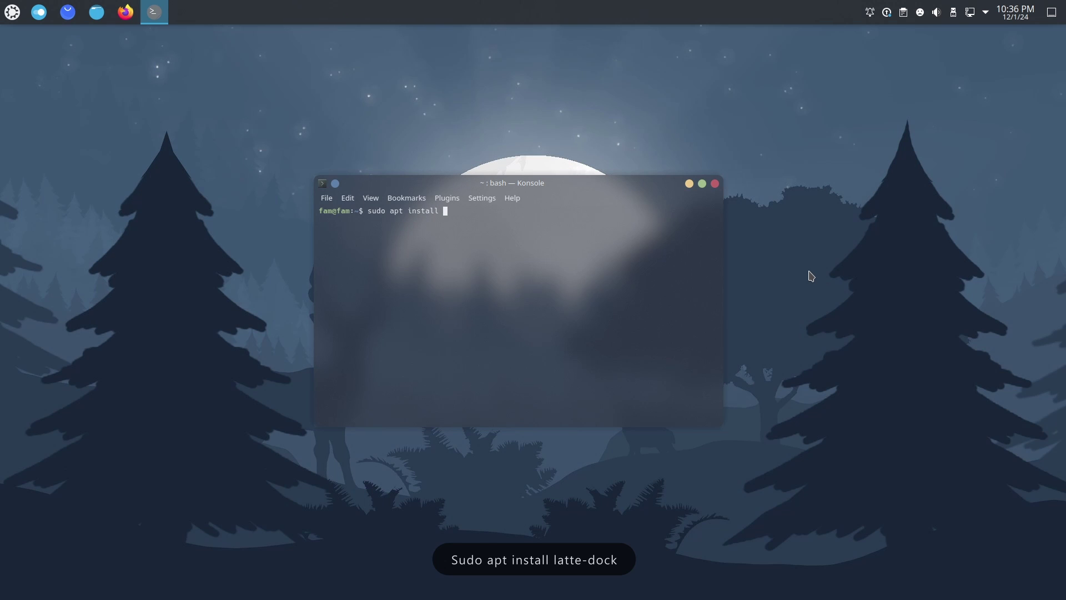
{"action": "type", "text": " latt"}
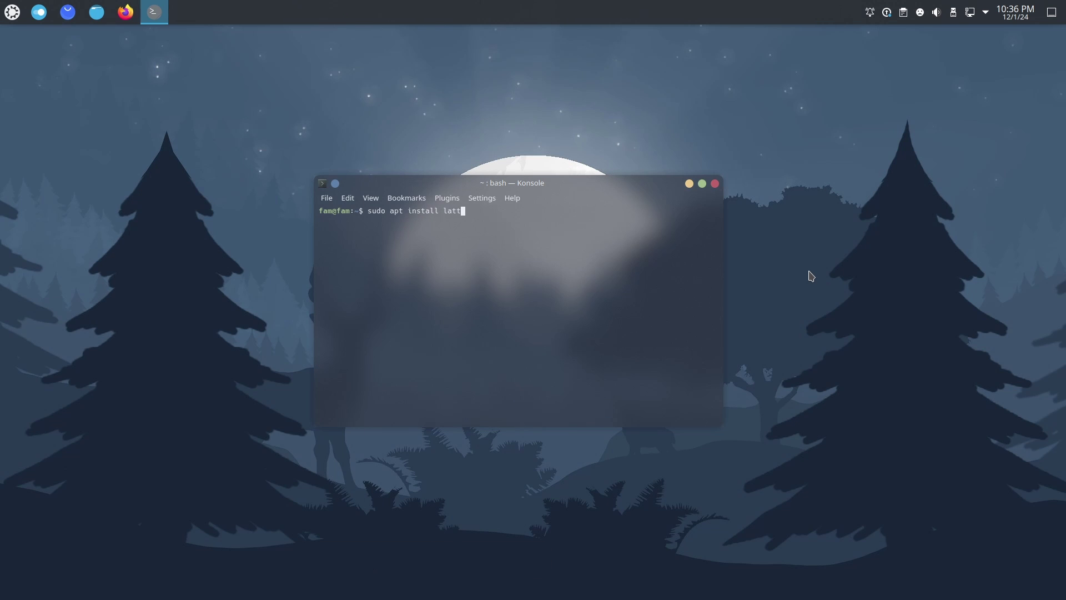
{"action": "type", "text": "e-dock"}
{"action": "key", "text": "Return"}
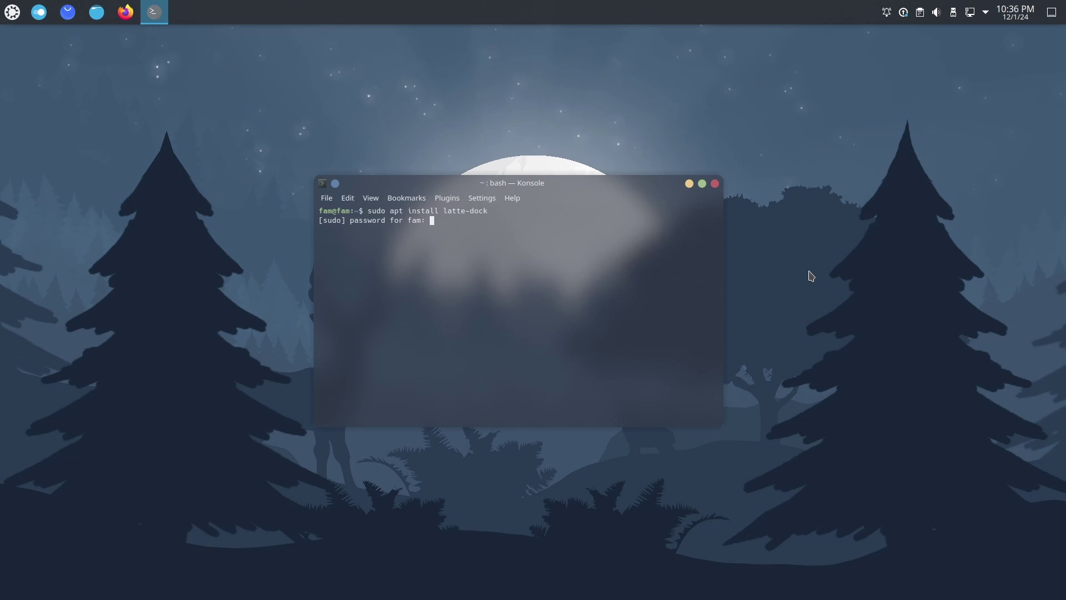
{"action": "key", "text": "Return"}
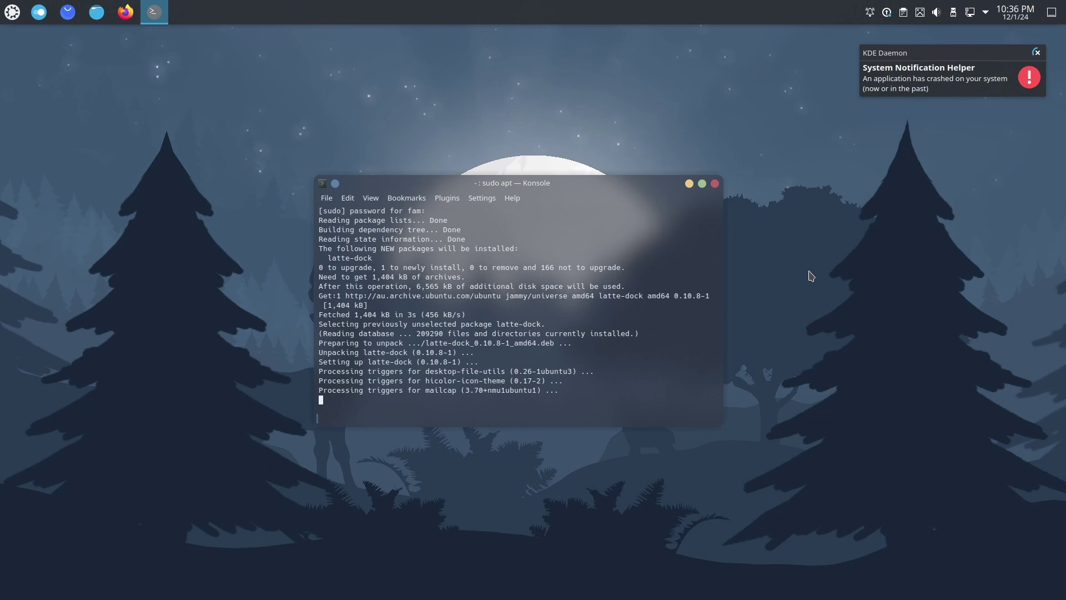
Set Profile 1 as the default Konsole profile and accept the configuration
{"action": "left_click", "coordinate": [487, 199]}
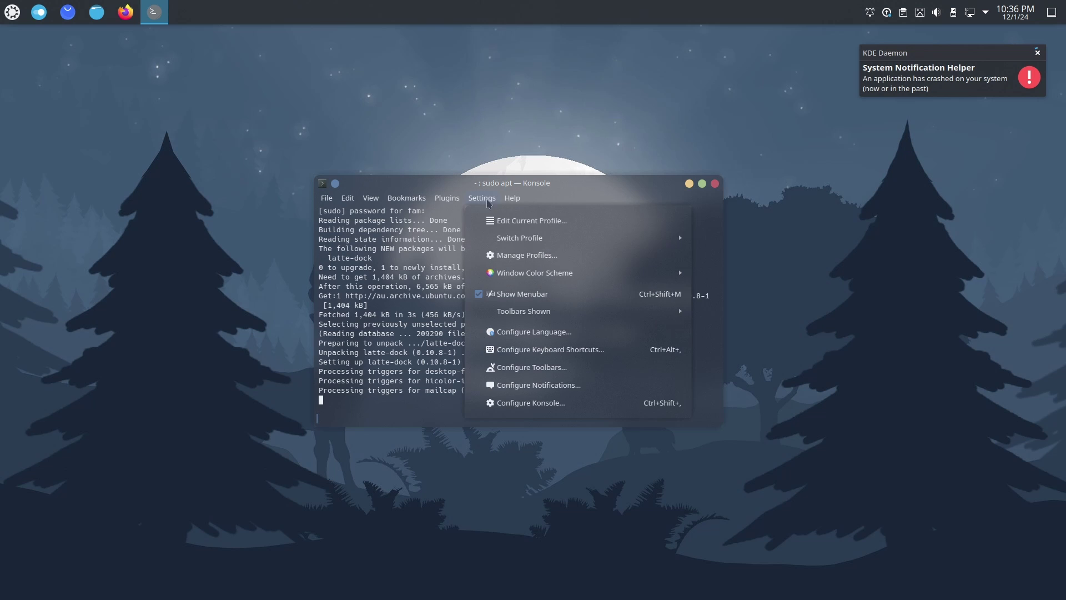
{"action": "mouse_move", "coordinate": [551, 239]}
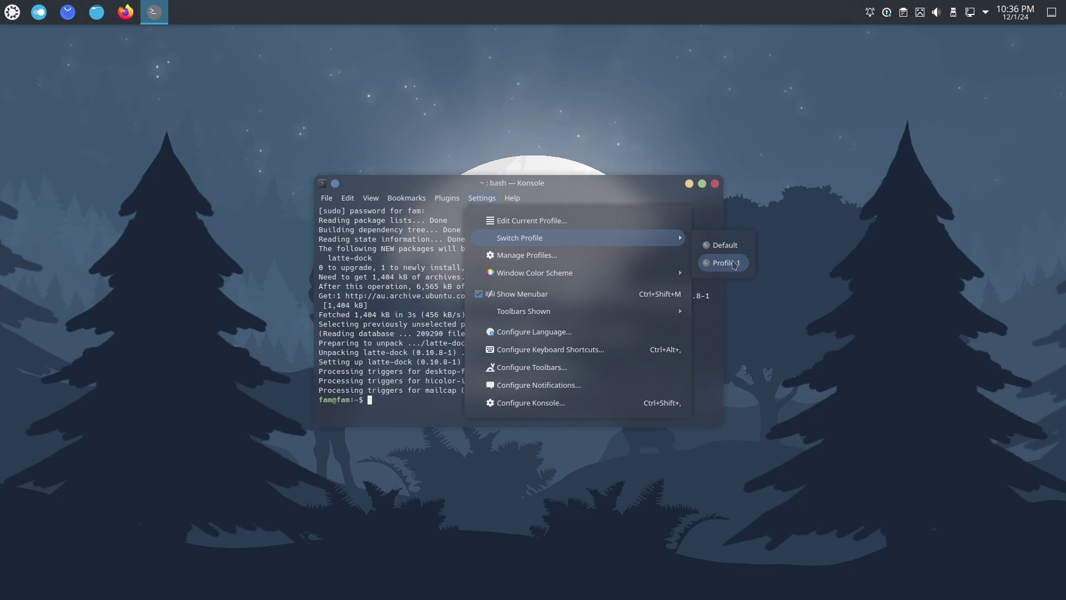
{"action": "left_click", "coordinate": [582, 259]}
{"action": "left_click", "coordinate": [453, 189]}
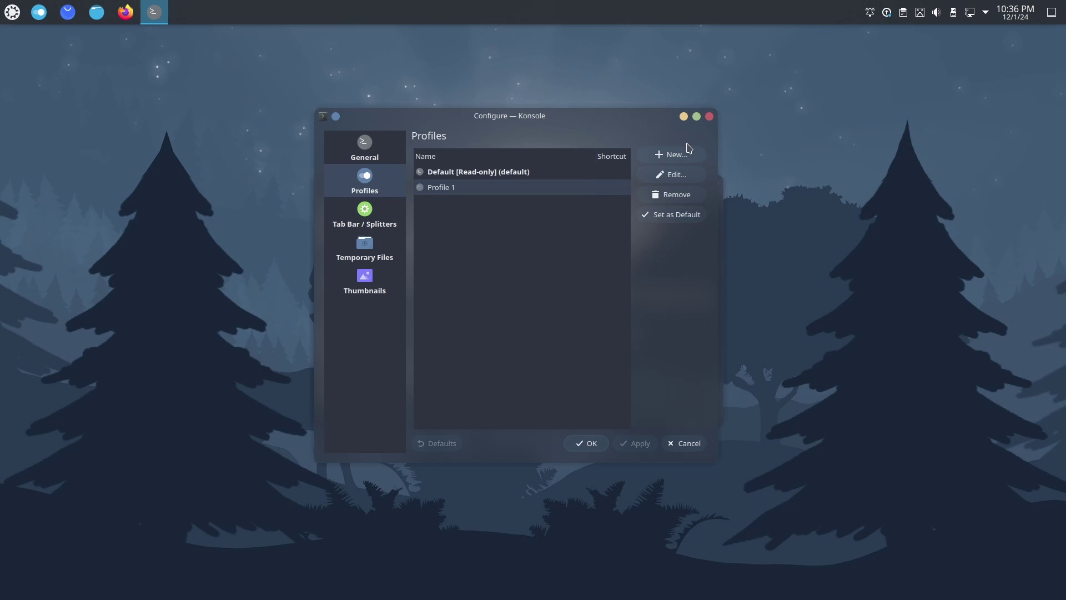
{"action": "left_click", "coordinate": [678, 218]}
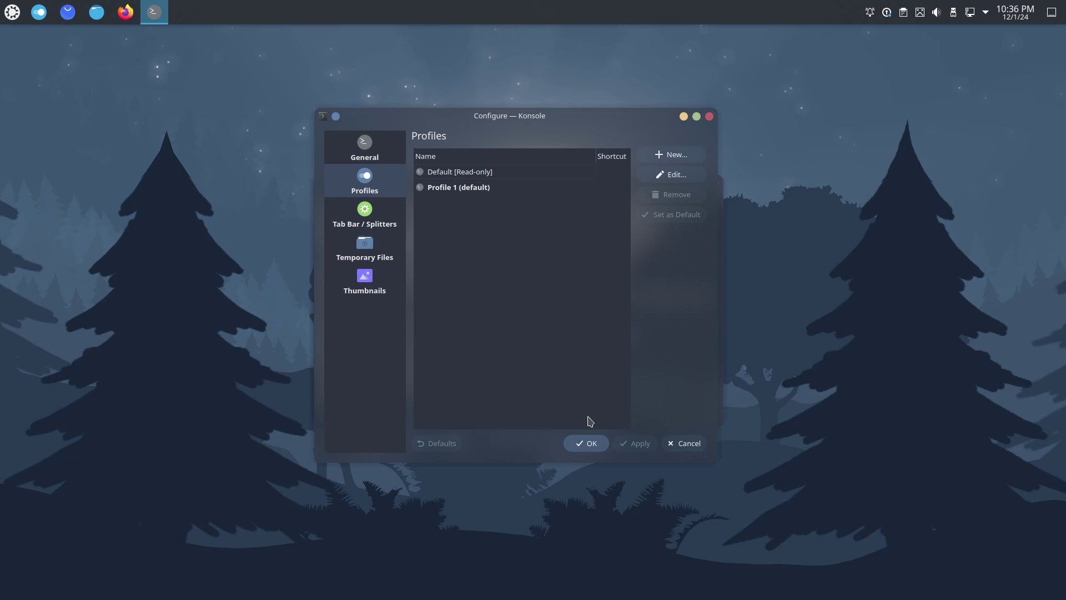
{"action": "left_click", "coordinate": [584, 443]}
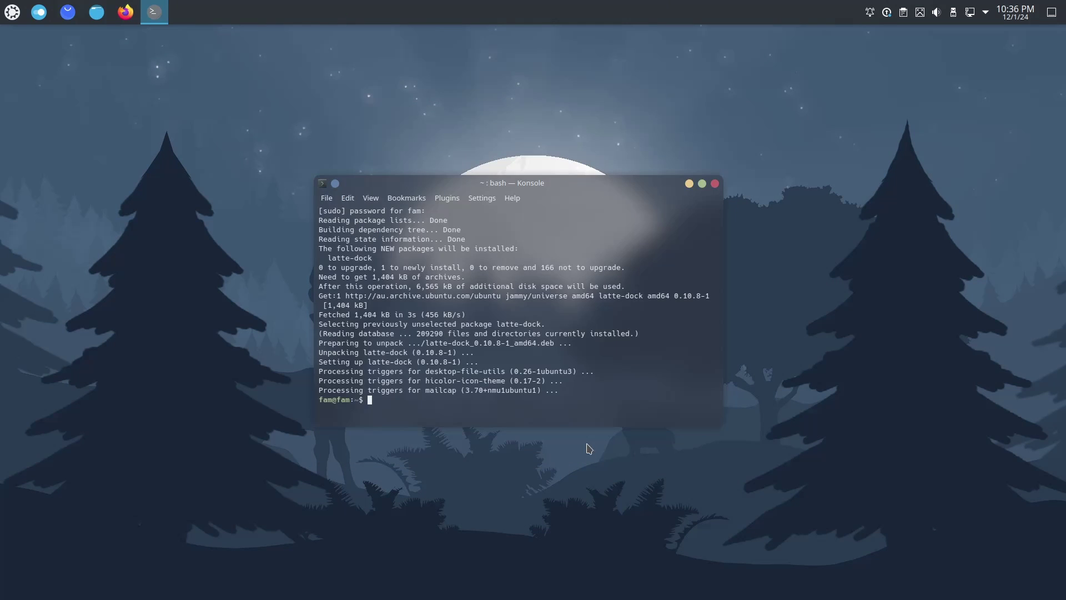
Relaunch Konsole to check its default profile, test moving, maximizing and restoring the window, and close it
{"action": "left_click", "coordinate": [716, 184]}
{"action": "left_click", "coordinate": [13, 12]}
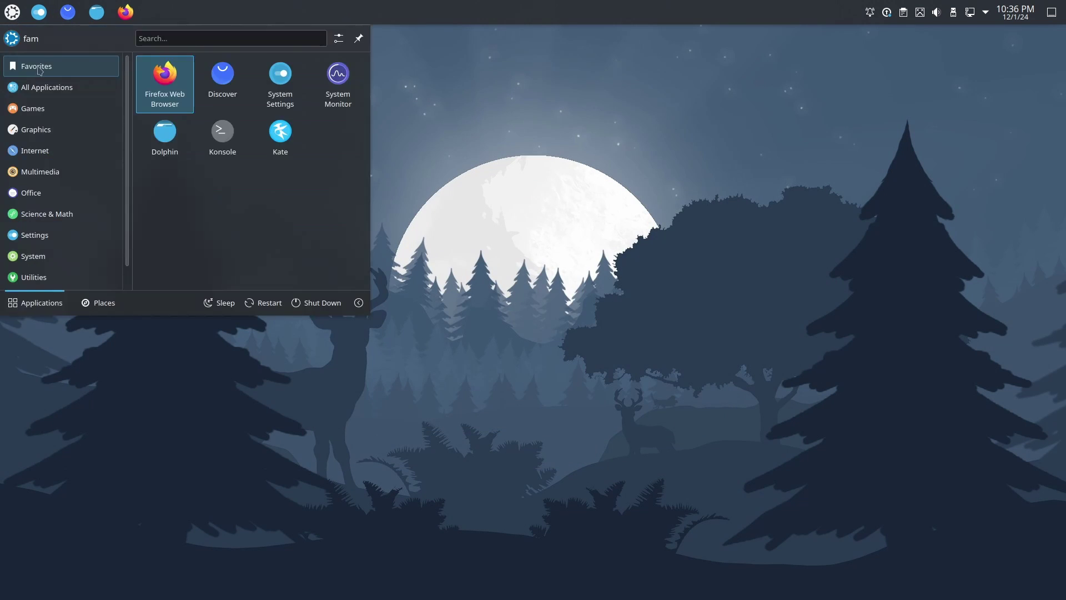
{"action": "left_click", "coordinate": [240, 142]}
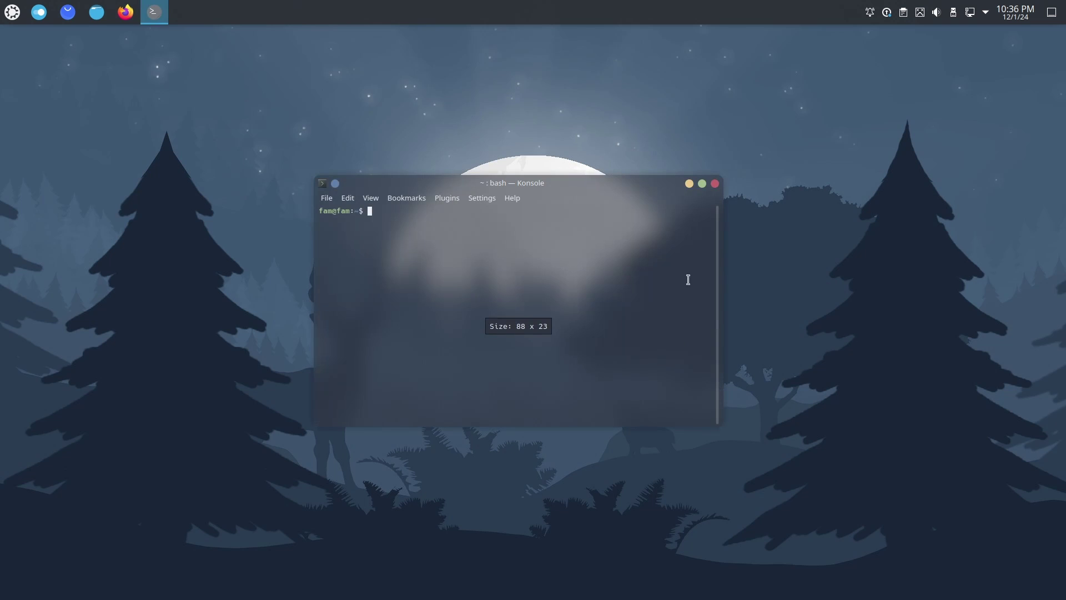
{"action": "left_click_drag", "start_coordinate": [583, 183], "coordinate": [557, 184]}
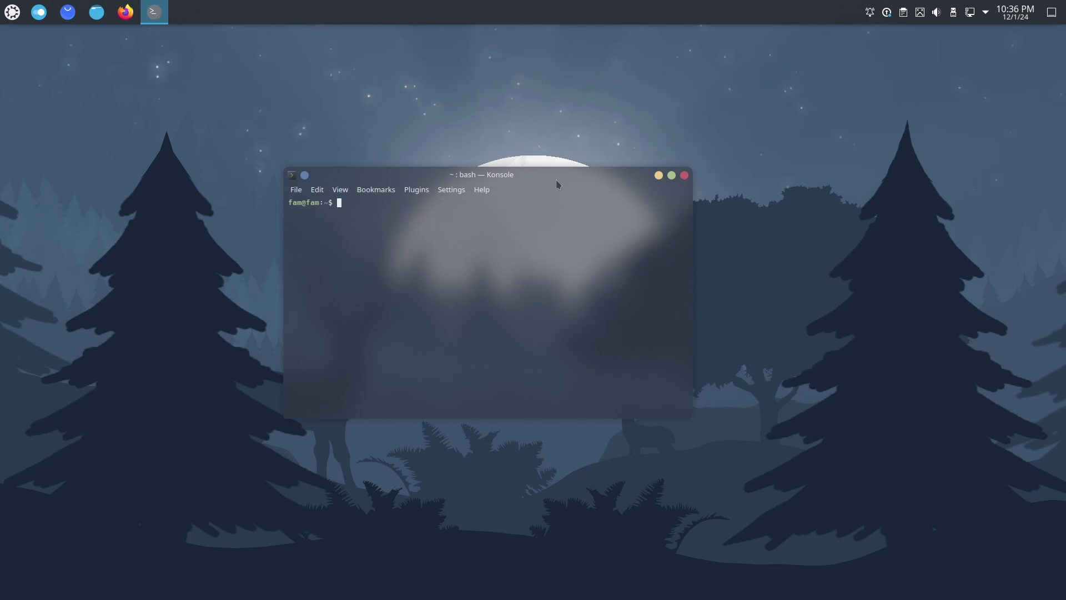
{"action": "left_click", "coordinate": [671, 175]}
{"action": "left_click", "coordinate": [1042, 32]}
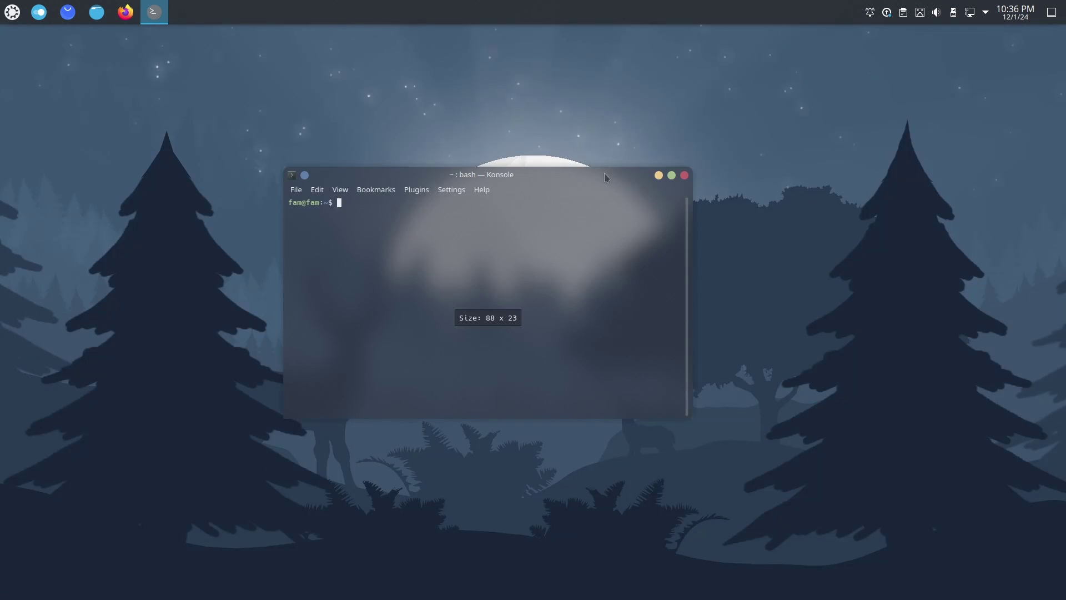
{"action": "left_click", "coordinate": [684, 176]}
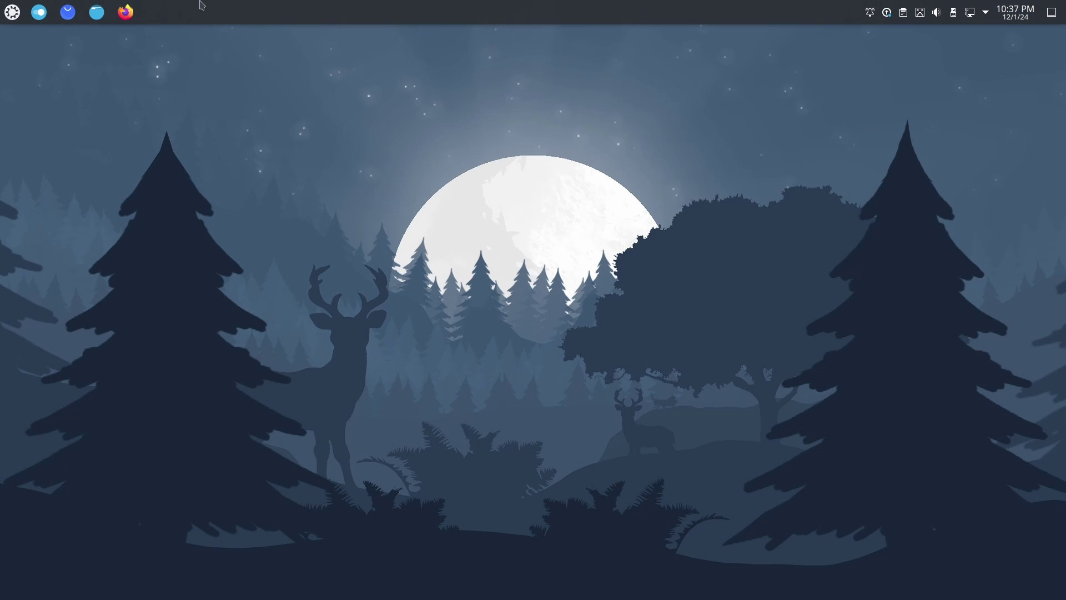
Search the application launcher for "latte" and start Latte Dock
{"action": "left_click", "coordinate": [11, 13]}
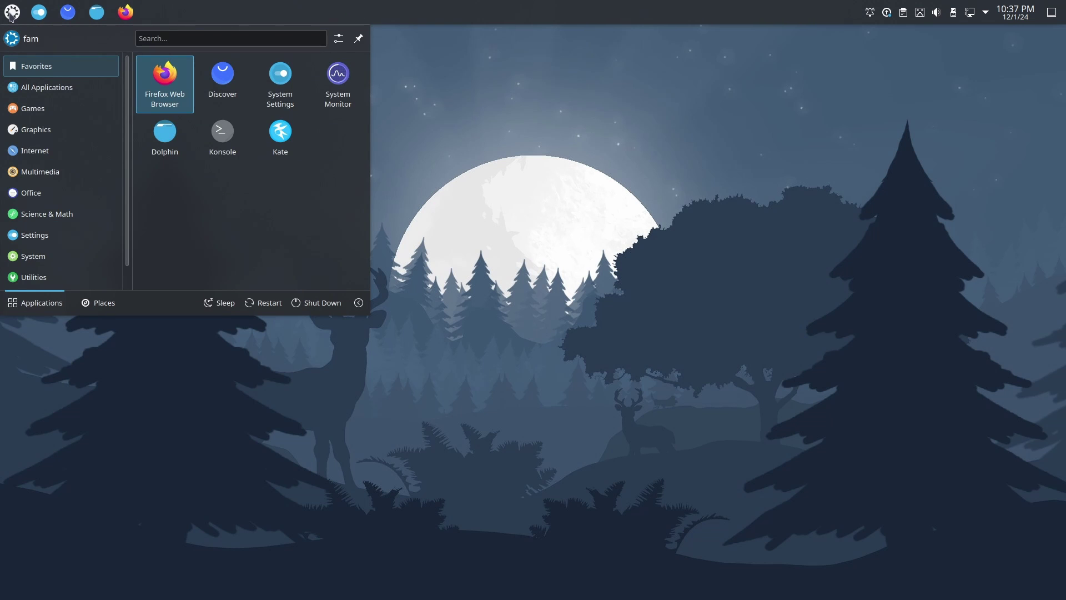
{"action": "type", "text": "latte"}
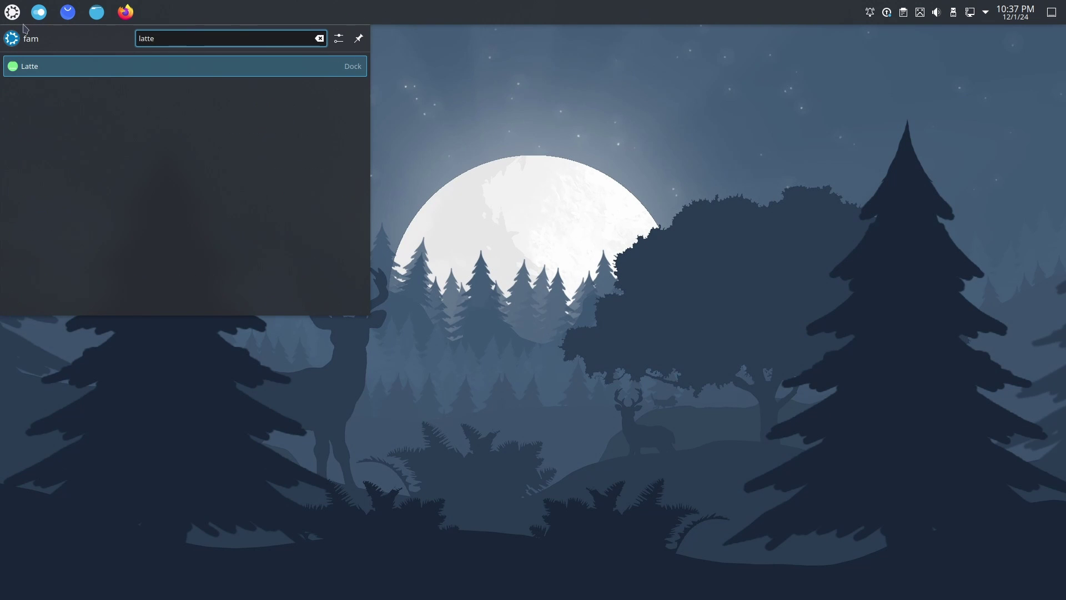
{"action": "left_click", "coordinate": [58, 68]}
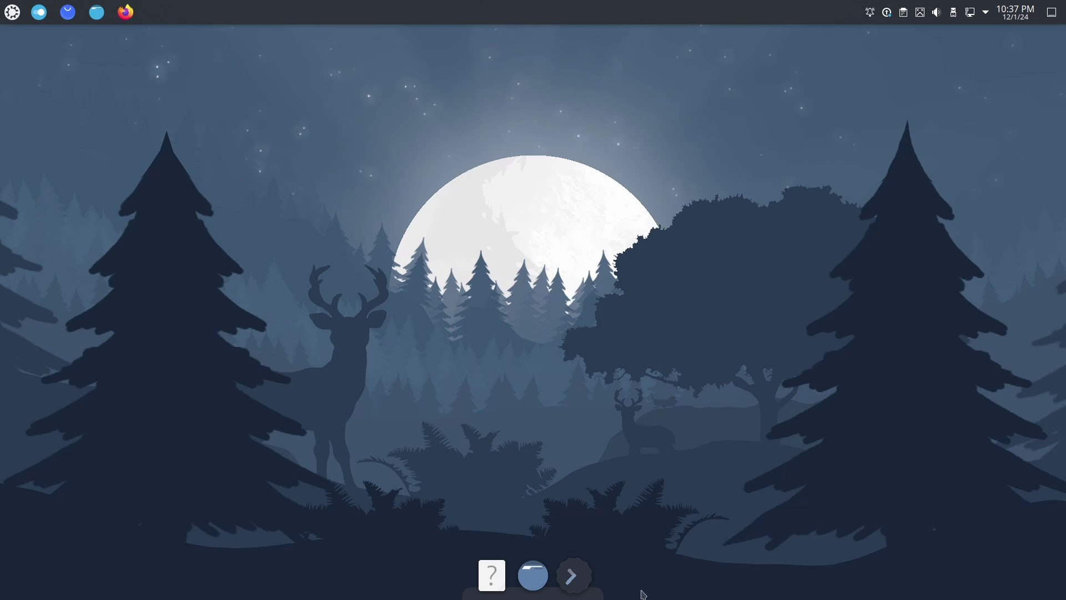
Search the launcher for "start", open the Autostart settings to check for Latte, and close System Settings
{"action": "left_click", "coordinate": [12, 12]}
{"action": "type", "text": "tar"}
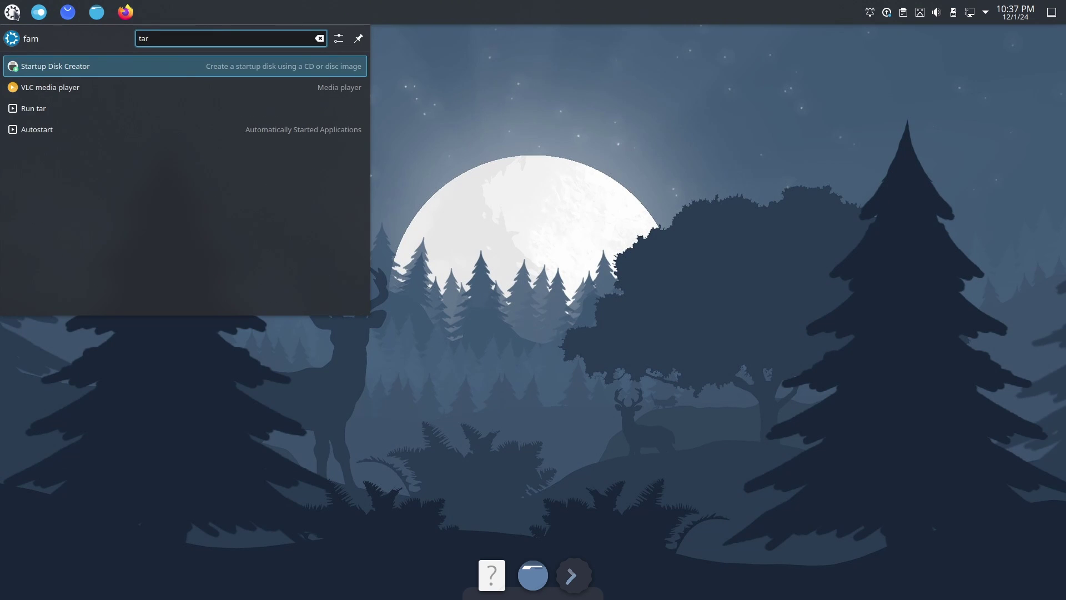
{"action": "key", "text": "BackSpace"}
{"action": "key", "text": "BackSpace"}
{"action": "key", "text": "BackSpace"}
{"action": "type", "text": "start"}
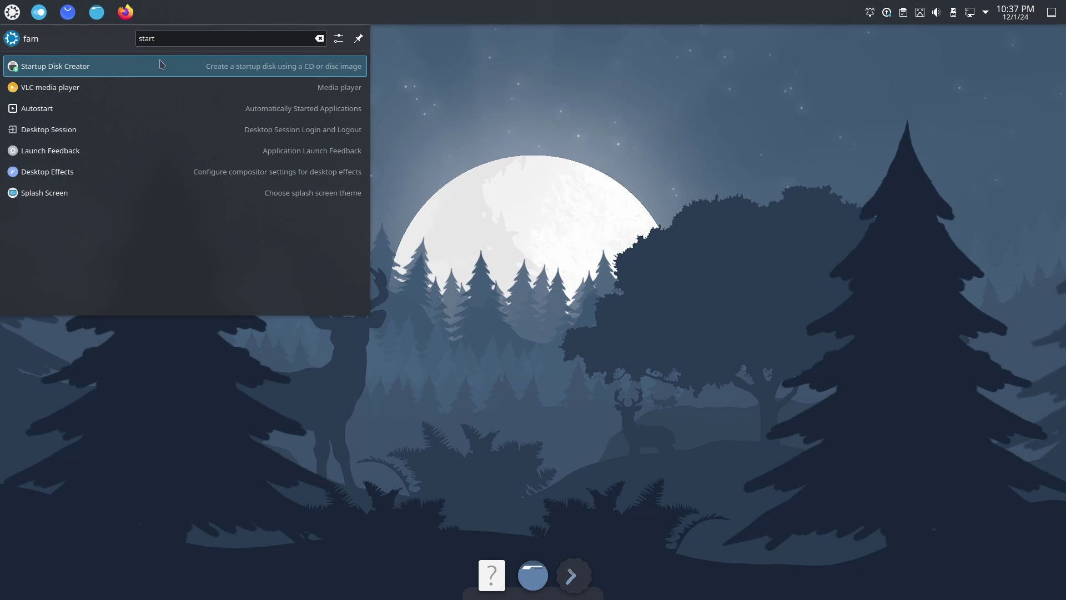
{"action": "left_click", "coordinate": [90, 112]}
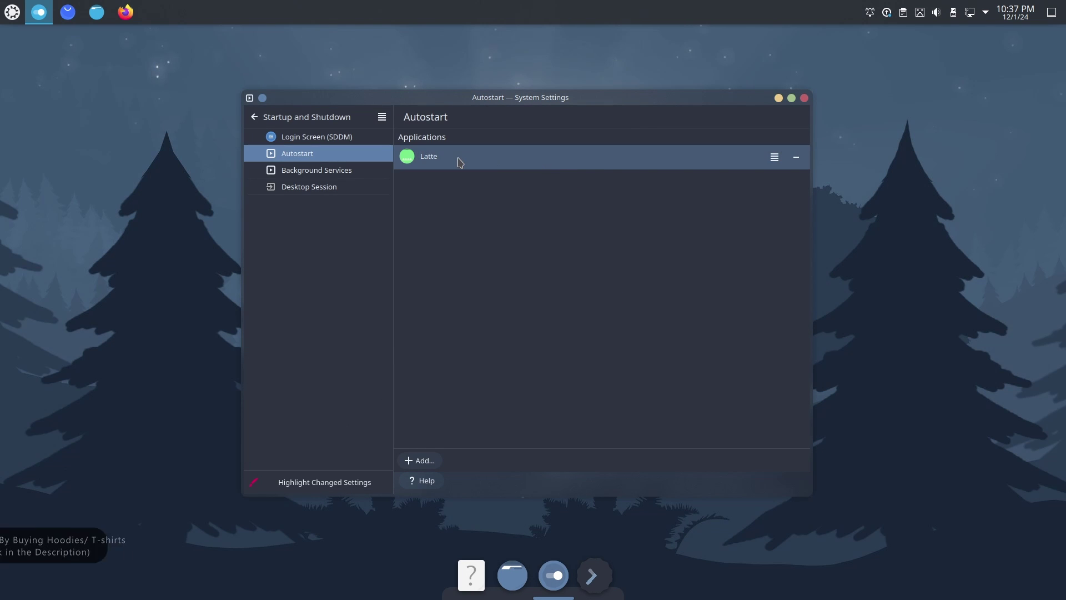
{"action": "key", "text": "ctrl+q"}
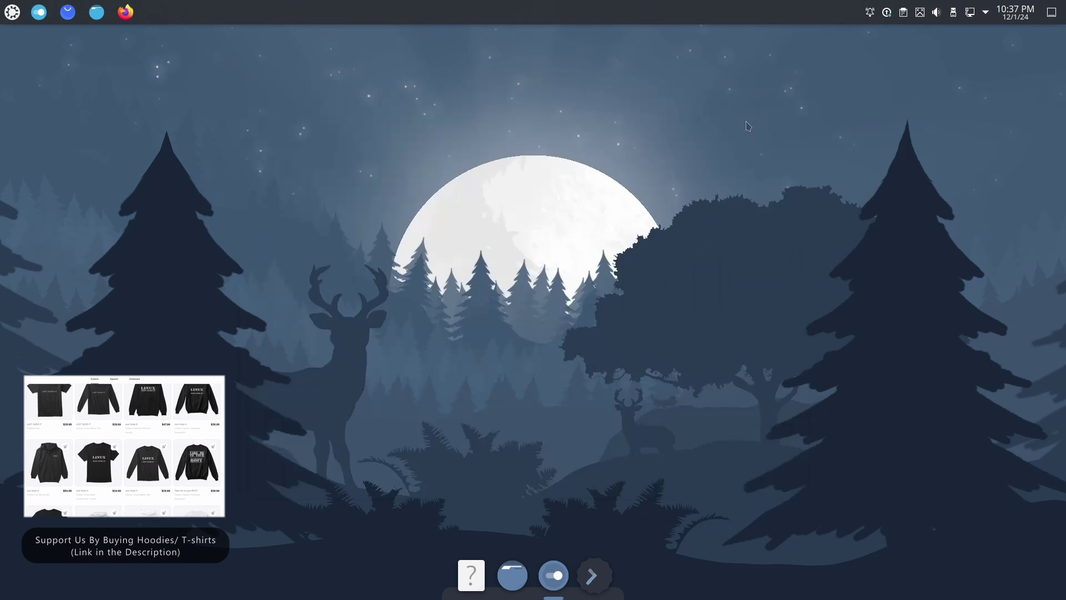
Open the Latte dock's edit settings and enable the advanced options
{"action": "right_click", "coordinate": [614, 593]}
{"action": "key", "text": "Escape"}
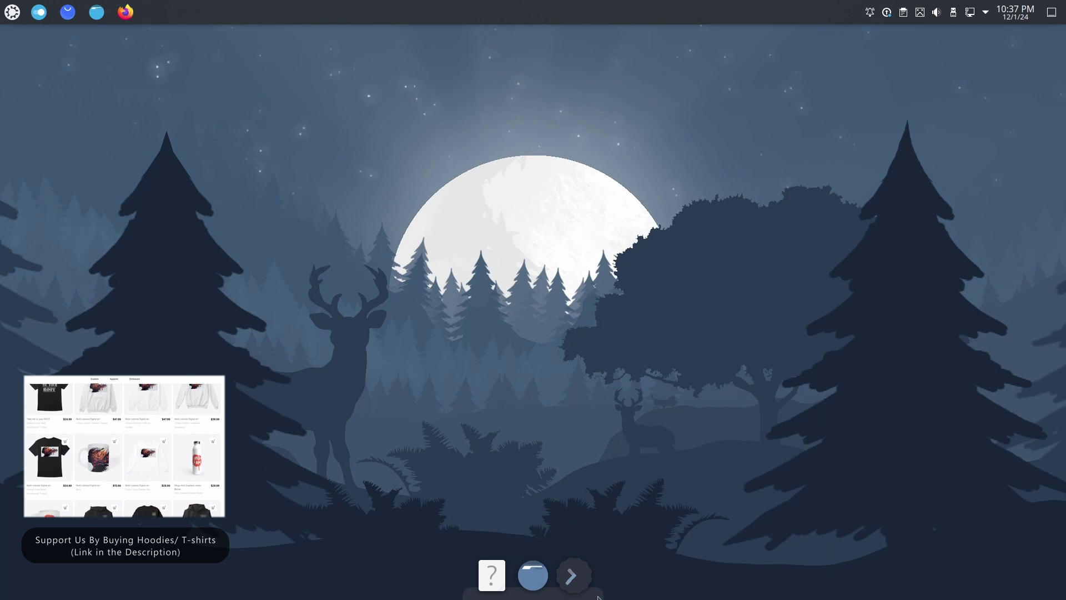
{"action": "right_click", "coordinate": [599, 596]}
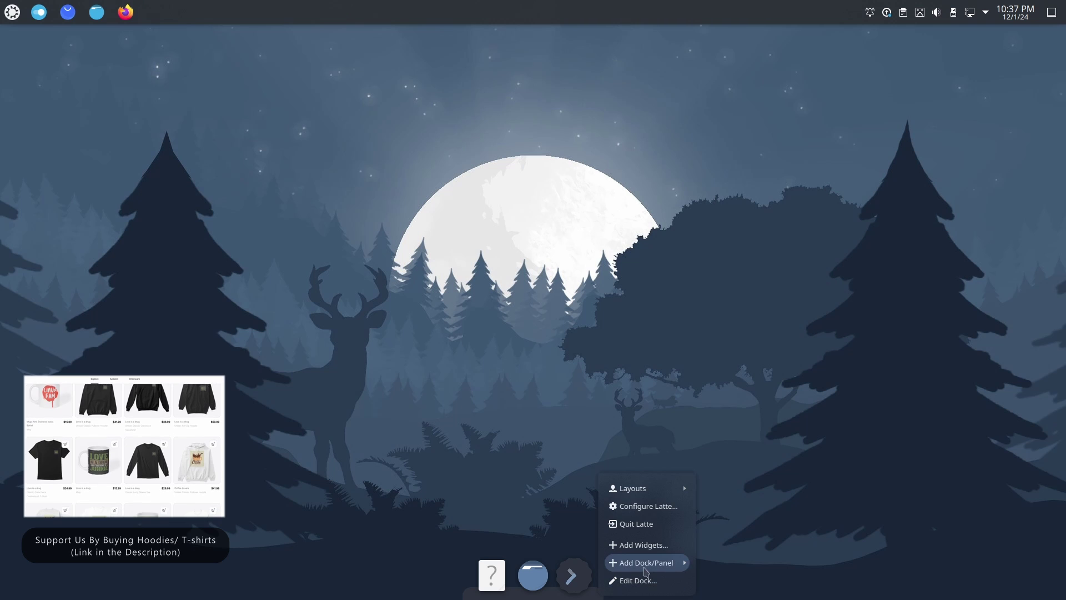
{"action": "mouse_move", "coordinate": [646, 572]}
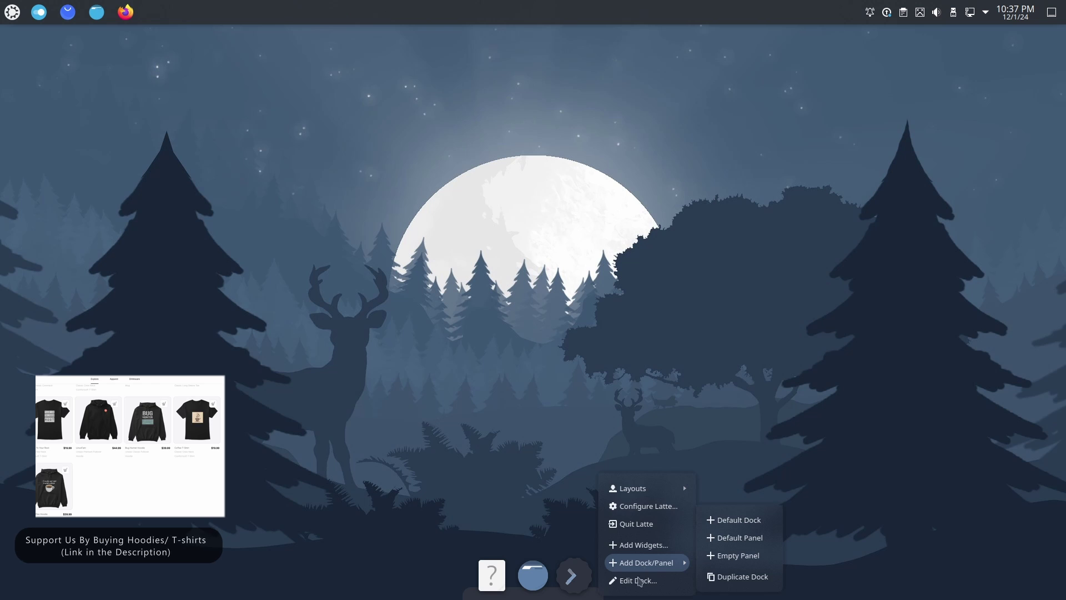
{"action": "left_click", "coordinate": [639, 587]}
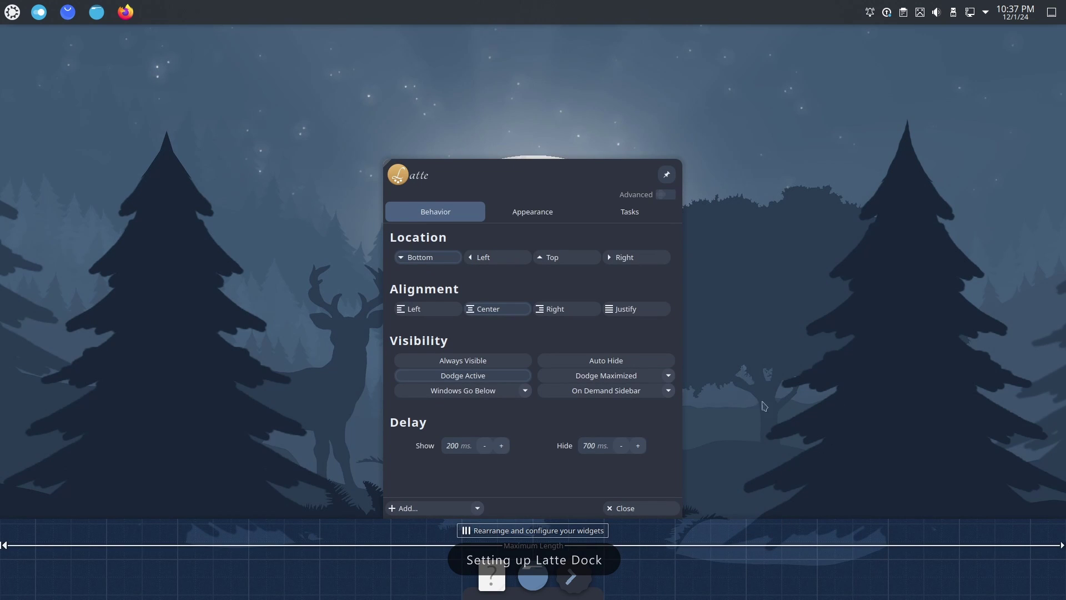
{"action": "left_click", "coordinate": [665, 195]}
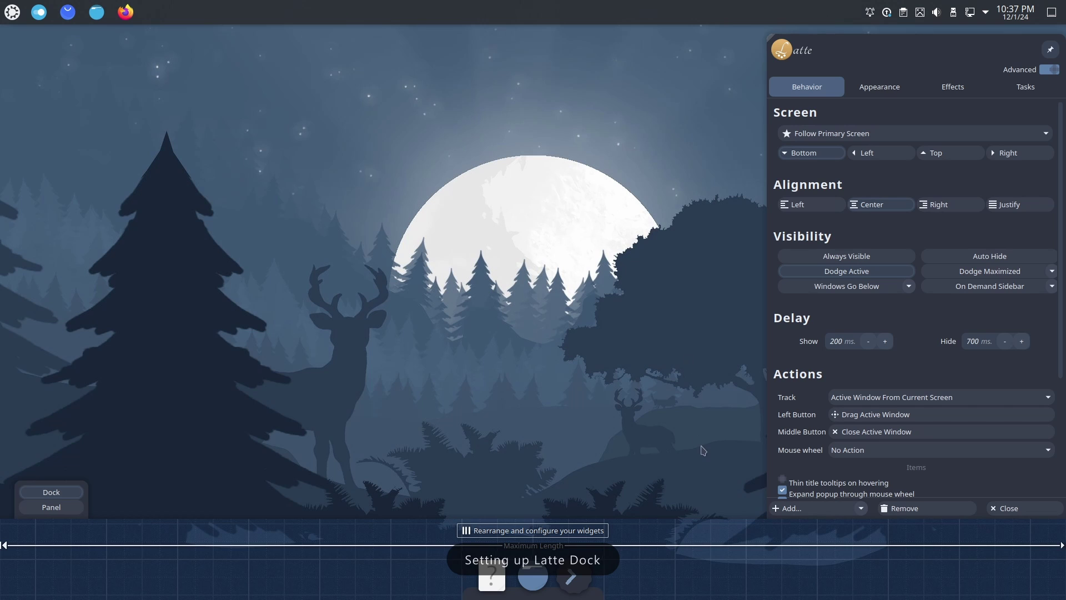
Change the Latte dock's type to Panel and set its items' absolute size to 30 px
{"action": "left_click", "coordinate": [76, 512]}
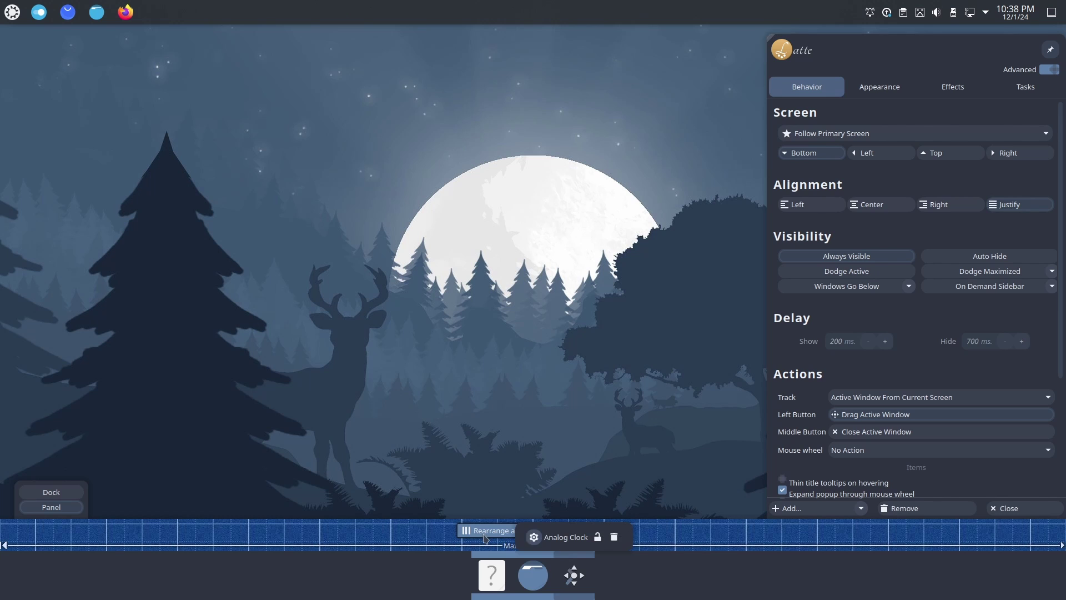
{"action": "left_click", "coordinate": [881, 87]}
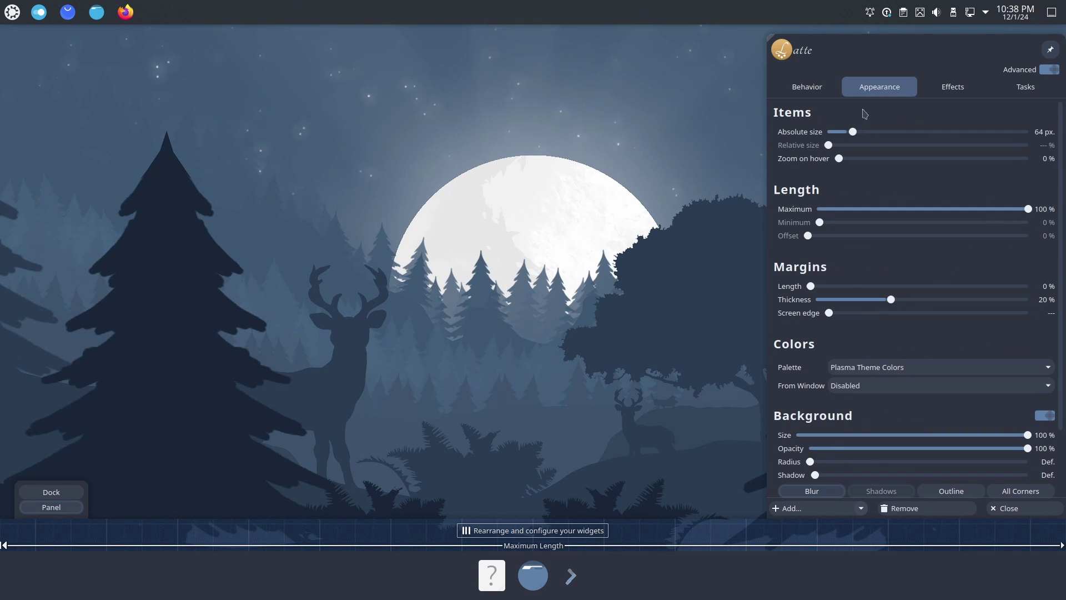
{"action": "left_click_drag", "start_coordinate": [852, 132], "coordinate": [841, 146]}
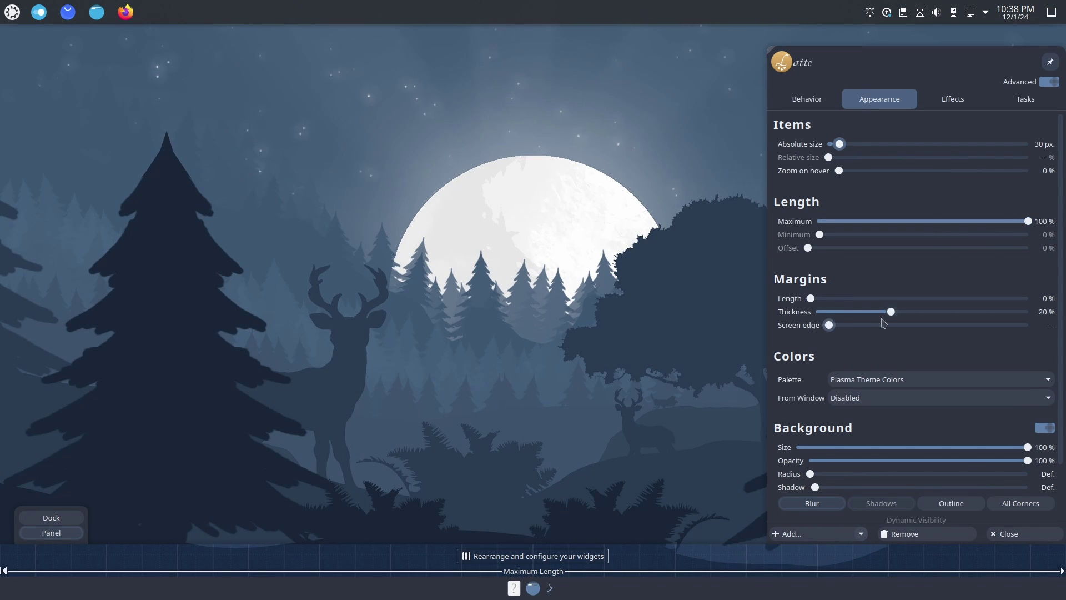
Set the Latte panel's margin thickness to 11 % and its background size to 100 %
{"action": "left_click_drag", "start_coordinate": [892, 312], "coordinate": [861, 313]}
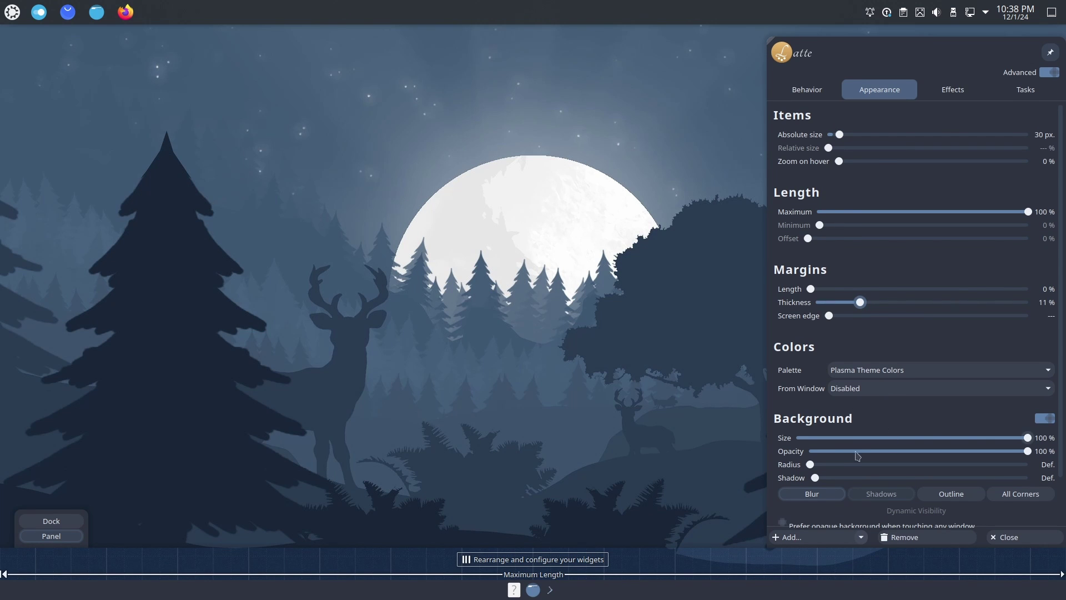
{"action": "left_click", "coordinate": [989, 442]}
{"action": "left_click", "coordinate": [966, 441]}
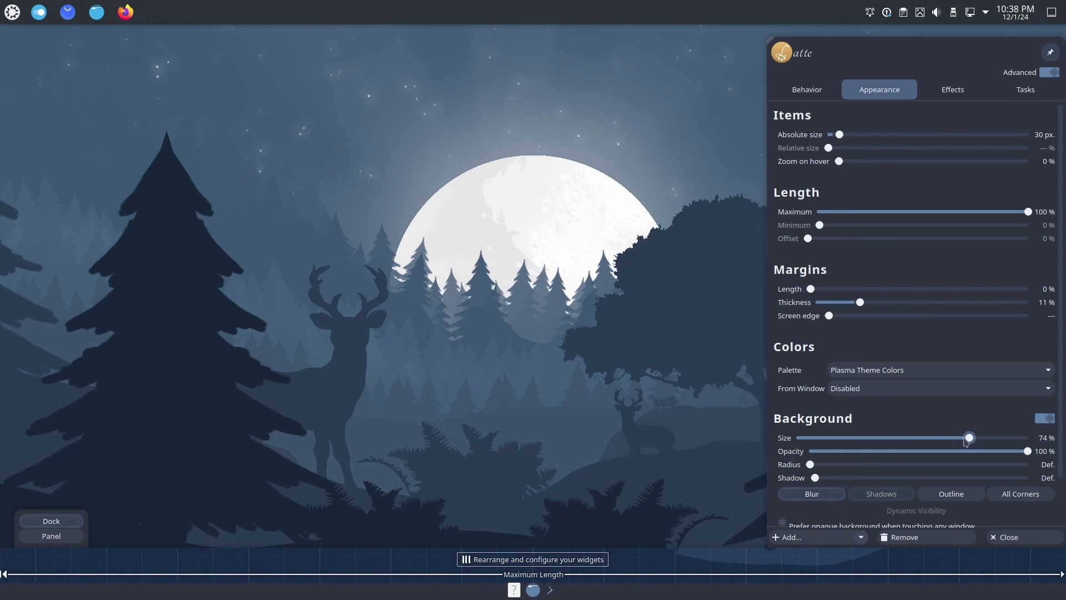
{"action": "left_click_drag", "start_coordinate": [976, 438], "coordinate": [1028, 438]}
Set the Latte panel's background opacity to 42 %, keep the default radius, and close the settings window
{"action": "left_click", "coordinate": [982, 452]}
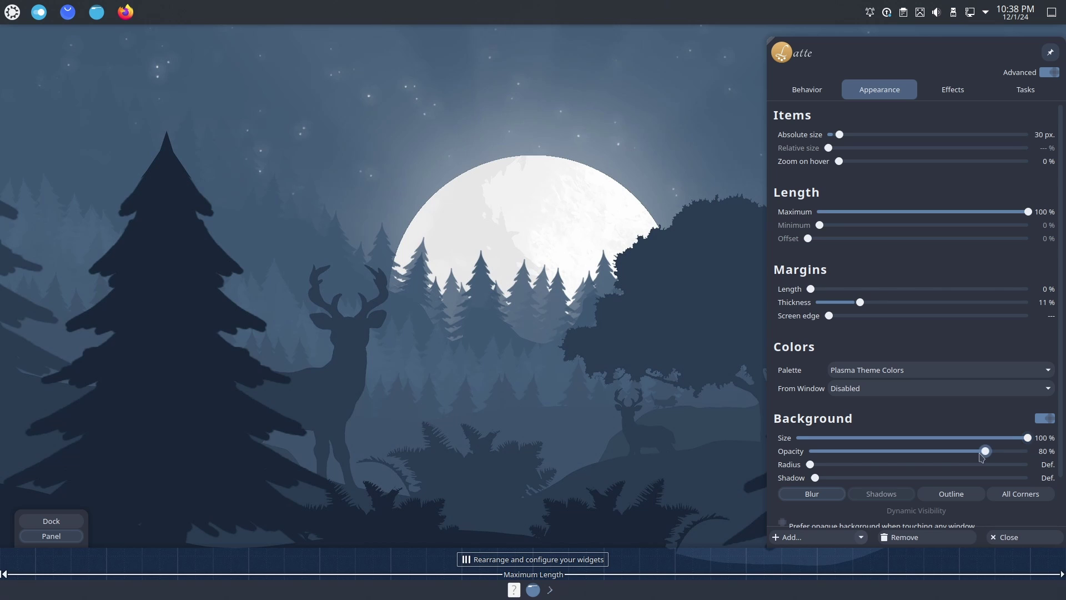
{"action": "left_click", "coordinate": [942, 452]}
{"action": "left_click", "coordinate": [901, 453]}
{"action": "left_click", "coordinate": [875, 453]}
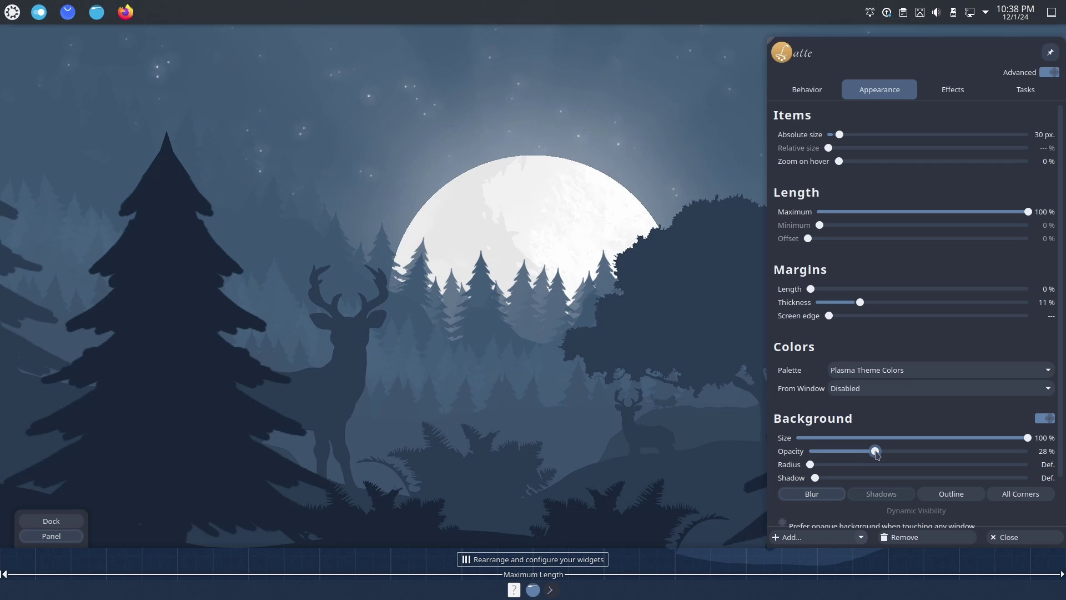
{"action": "left_click_drag", "start_coordinate": [877, 454], "coordinate": [903, 453]}
{"action": "mouse_move", "coordinate": [810, 464]}
{"action": "left_mouse_down"}
{"action": "mouse_move", "coordinate": [859, 469]}
{"action": "mouse_move", "coordinate": [809, 468]}
{"action": "left_mouse_up"}
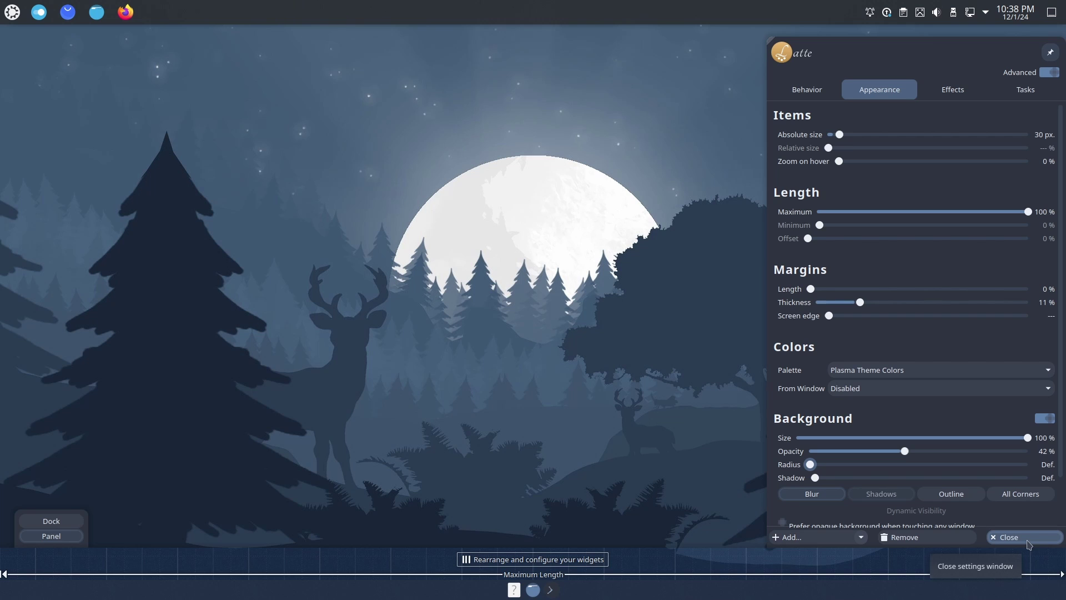
{"action": "left_click", "coordinate": [1009, 537]}
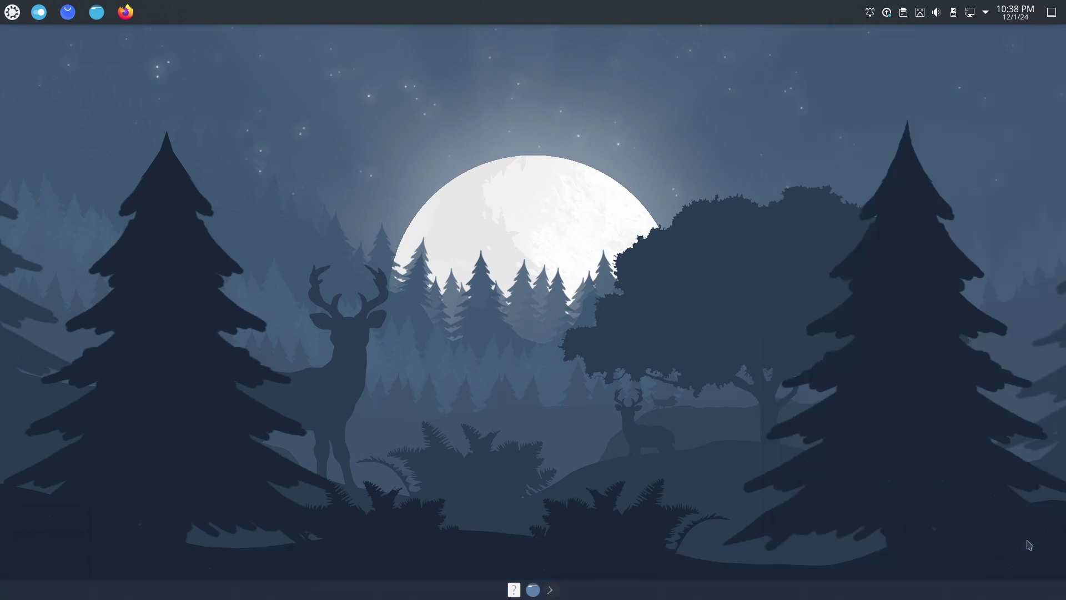
Reopen the Latte panel's edit mode and remove the Latte Tasks and Analog Clock widgets from it
{"action": "right_click", "coordinate": [513, 592]}
{"action": "left_click", "coordinate": [522, 564]}
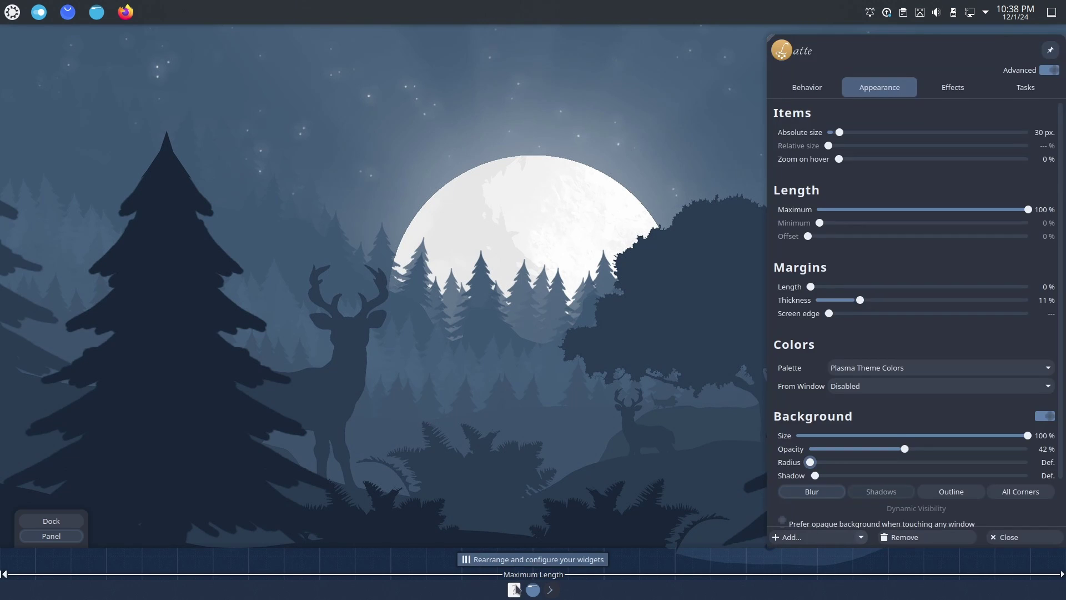
{"action": "right_click", "coordinate": [514, 592]}
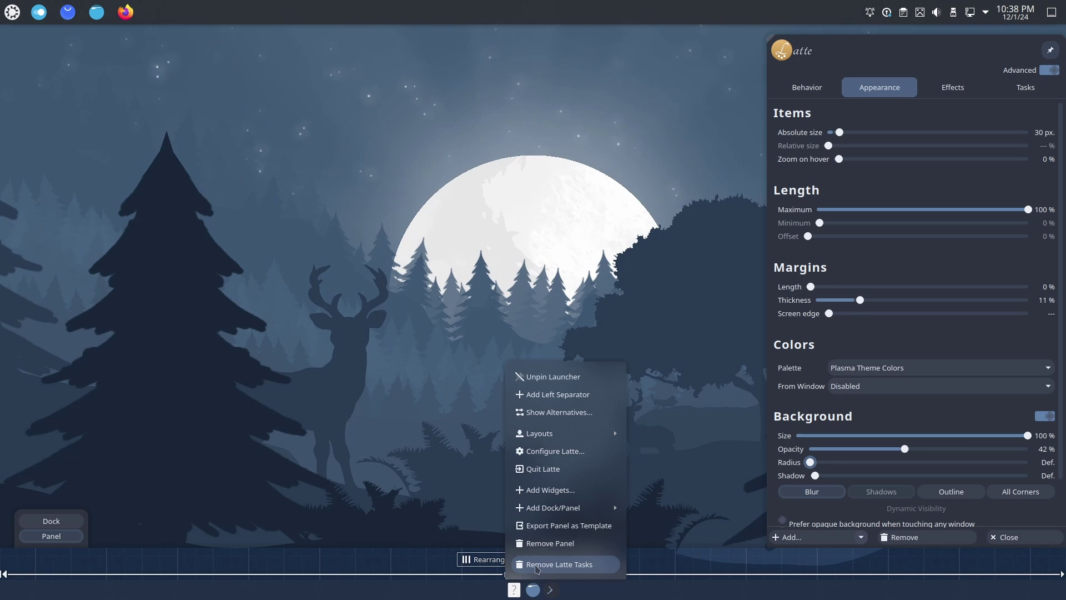
{"action": "left_click", "coordinate": [536, 564]}
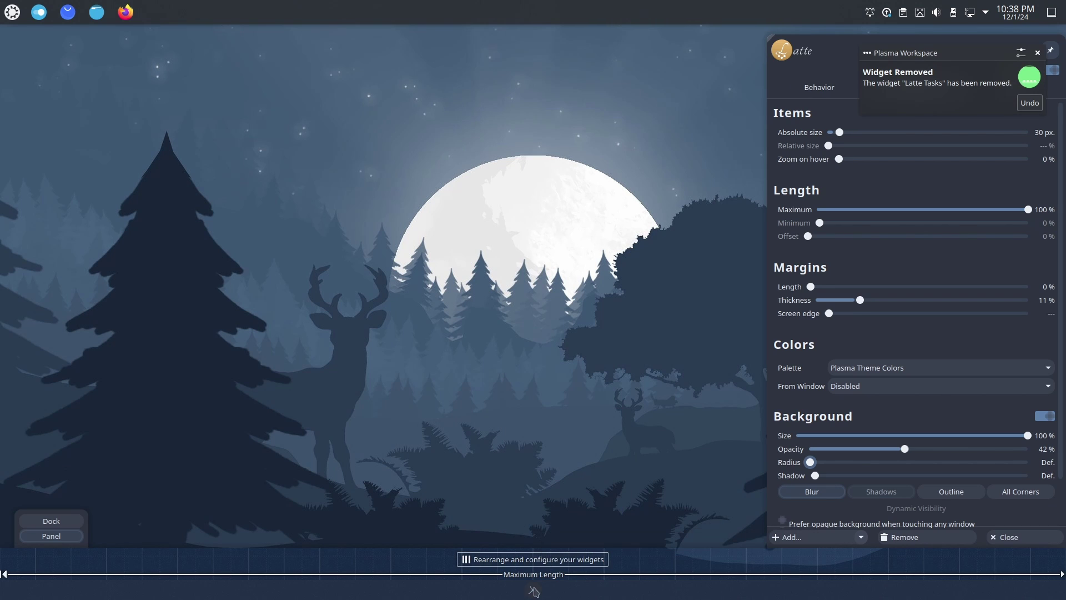
{"action": "right_click", "coordinate": [534, 591]}
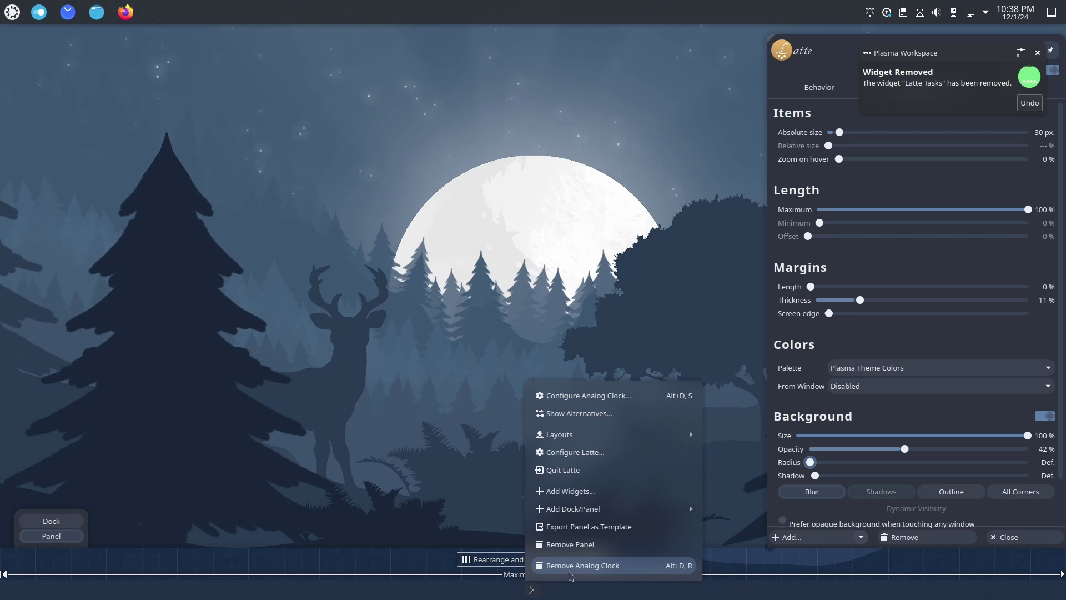
{"action": "left_click", "coordinate": [571, 567]}
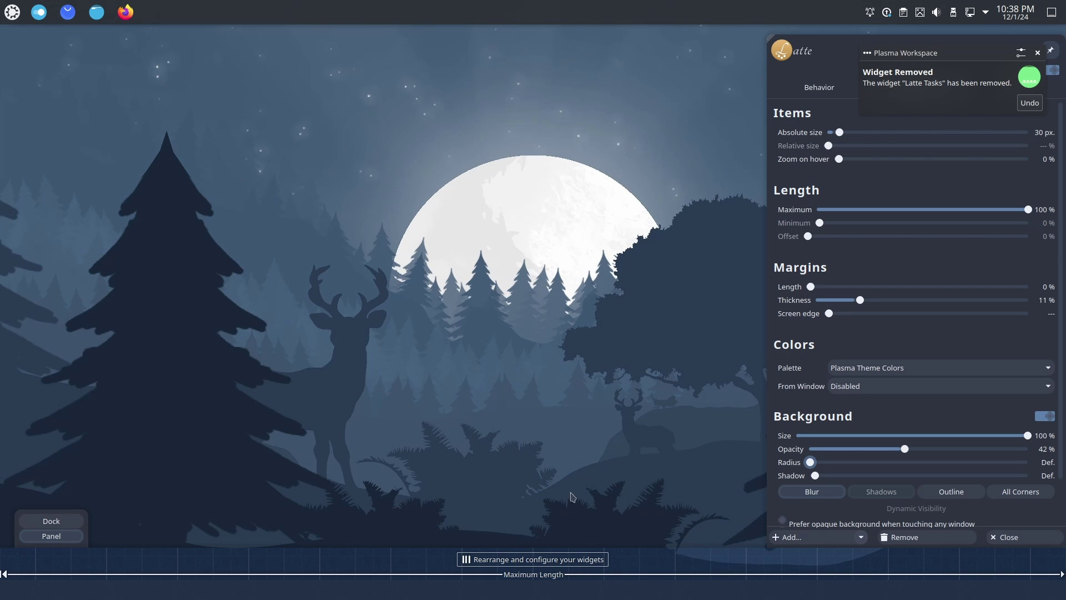
Add the Firefox and Dolphin launchers from the application launcher's favorites to the centre of the Latte panel
{"action": "left_click", "coordinate": [12, 12]}
{"action": "left_click_drag", "start_coordinate": [175, 91], "coordinate": [534, 590]}
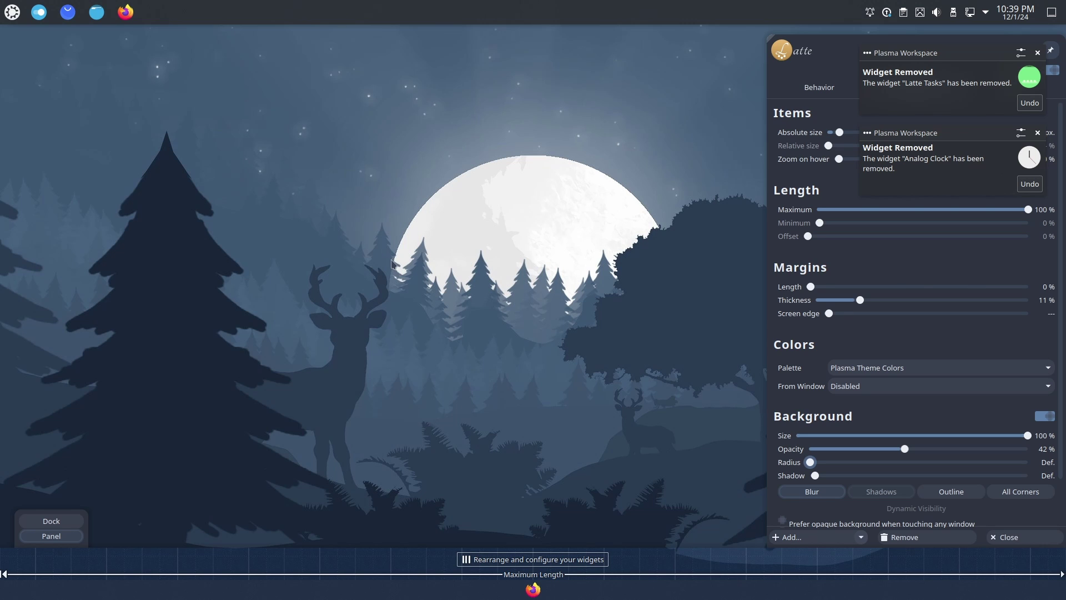
{"action": "left_click", "coordinate": [12, 13]}
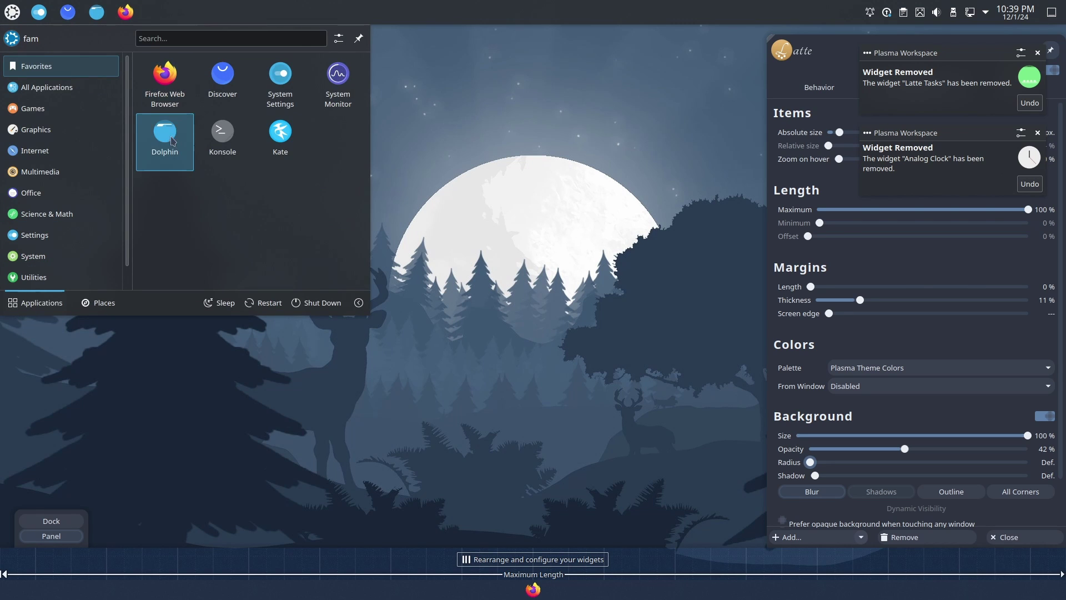
{"action": "left_click_drag", "start_coordinate": [173, 142], "coordinate": [518, 594]}
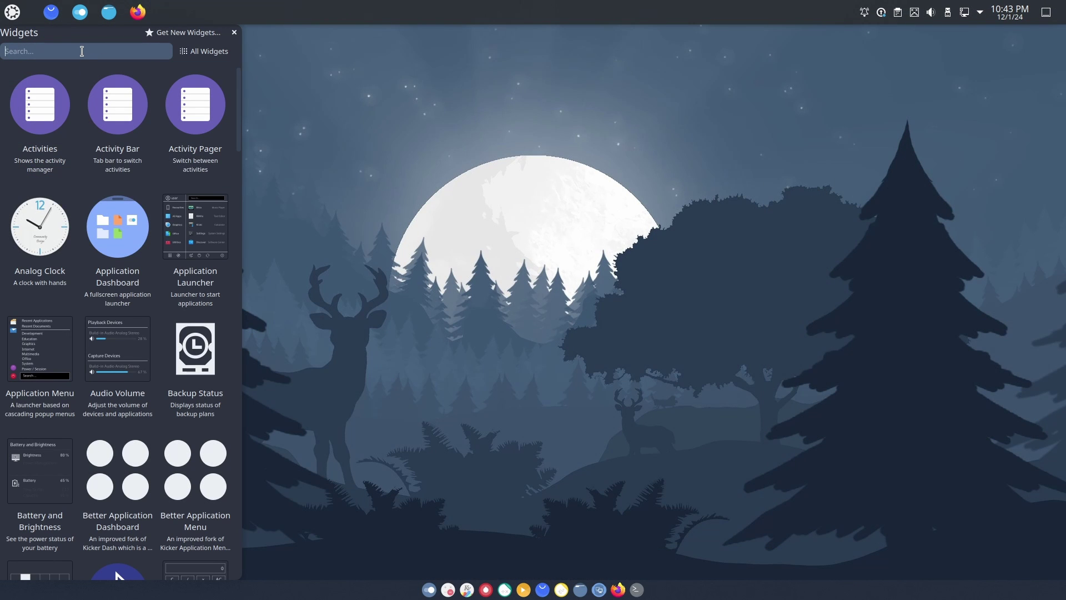
Search the widgets for "icons", add the Icons-only Task Manager at the Latte panel's left end, and test it with Dolphin
{"action": "type", "text": "icons"}
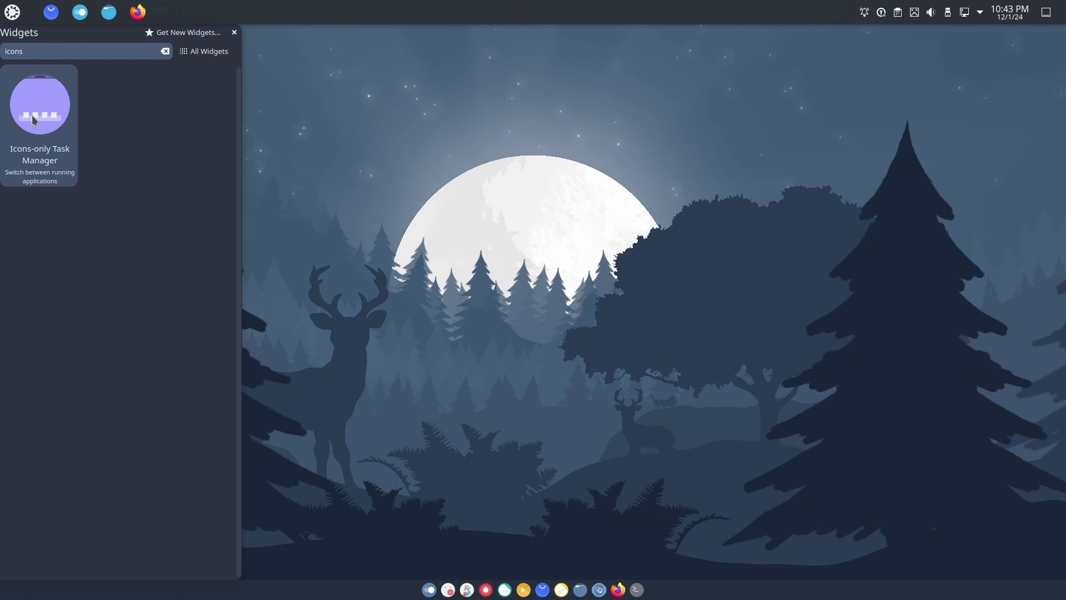
{"action": "left_click_drag", "start_coordinate": [35, 120], "coordinate": [9, 593]}
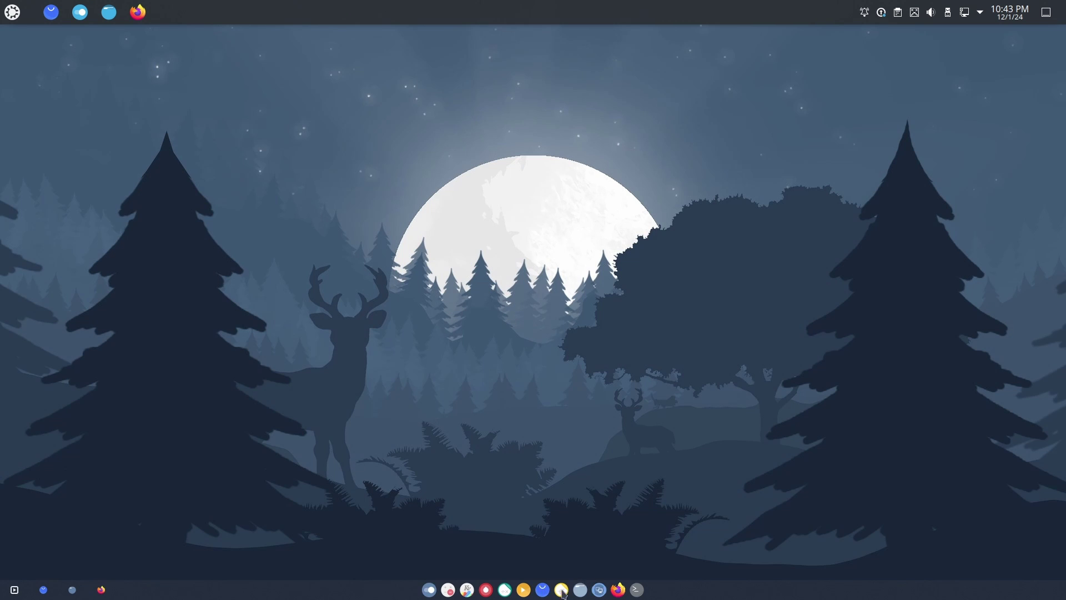
{"action": "left_click", "coordinate": [580, 589]}
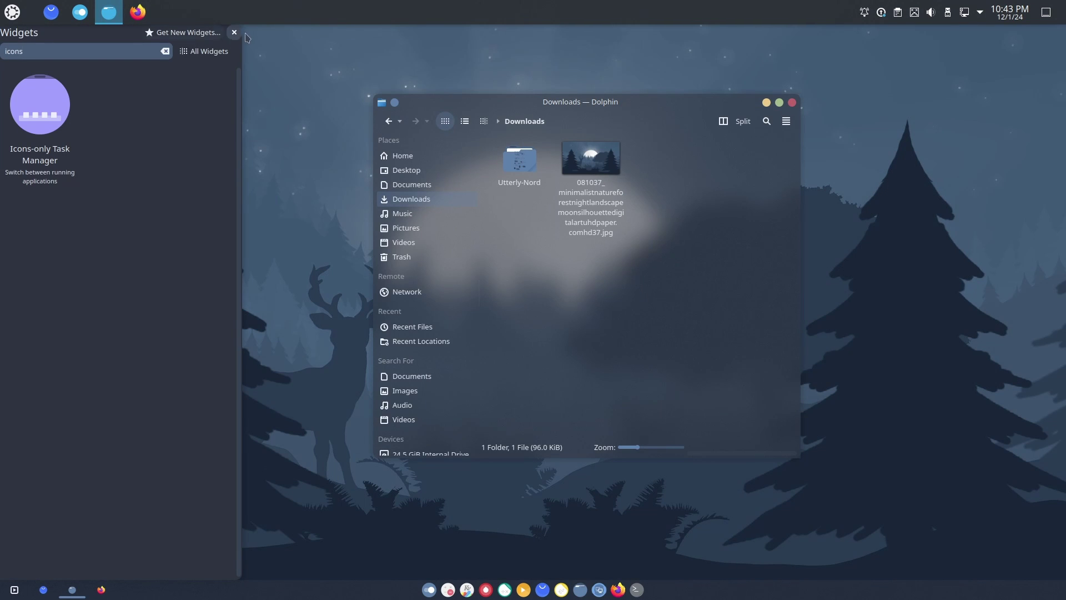
{"action": "left_click", "coordinate": [234, 32]}
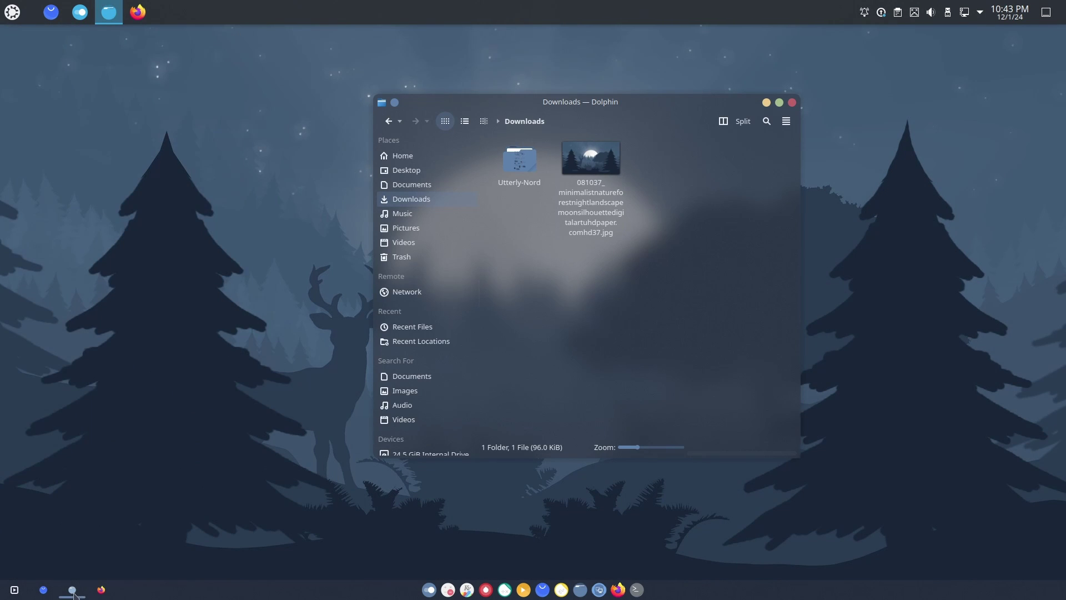
{"action": "left_click", "coordinate": [793, 104]}
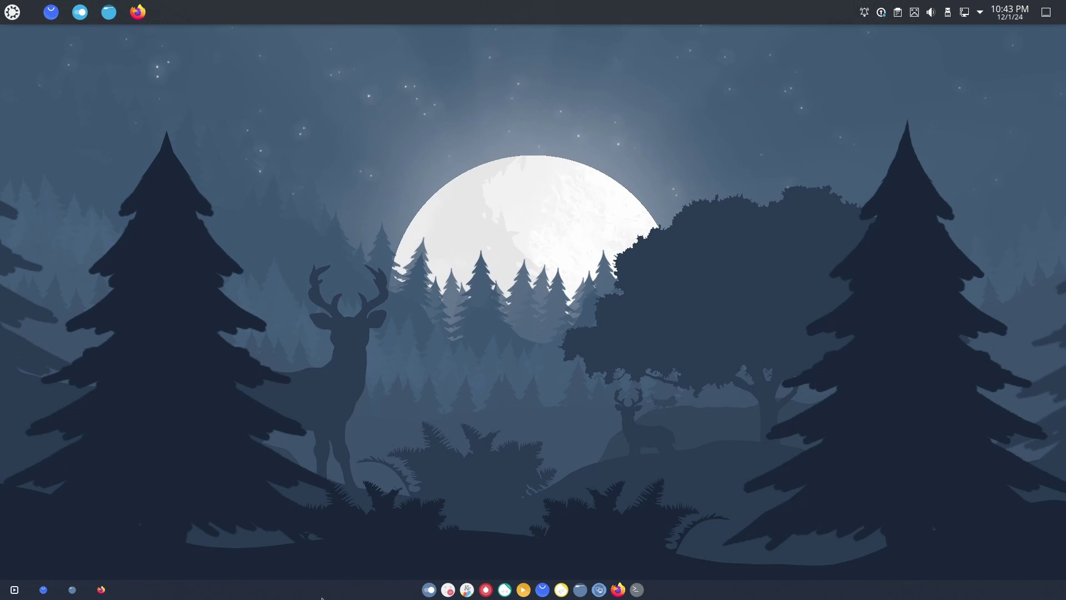
Unpin Dolphin, Firefox, Discover and System Settings from the Latte panel's task manager
{"action": "right_click", "coordinate": [72, 590]}
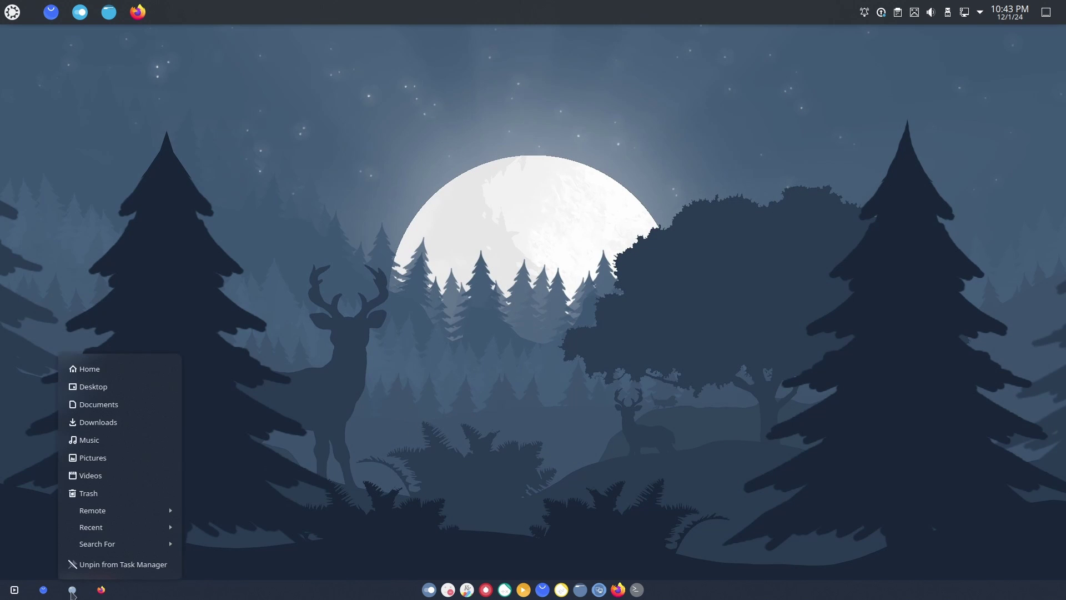
{"action": "left_click", "coordinate": [107, 564]}
{"action": "left_click", "coordinate": [579, 590]}
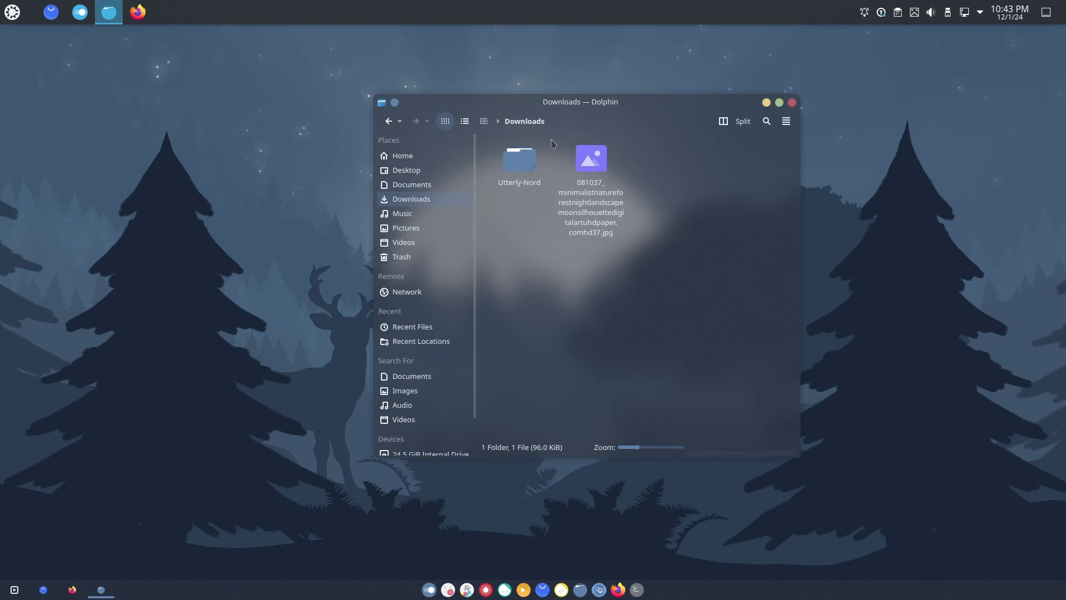
{"action": "left_click", "coordinate": [794, 103]}
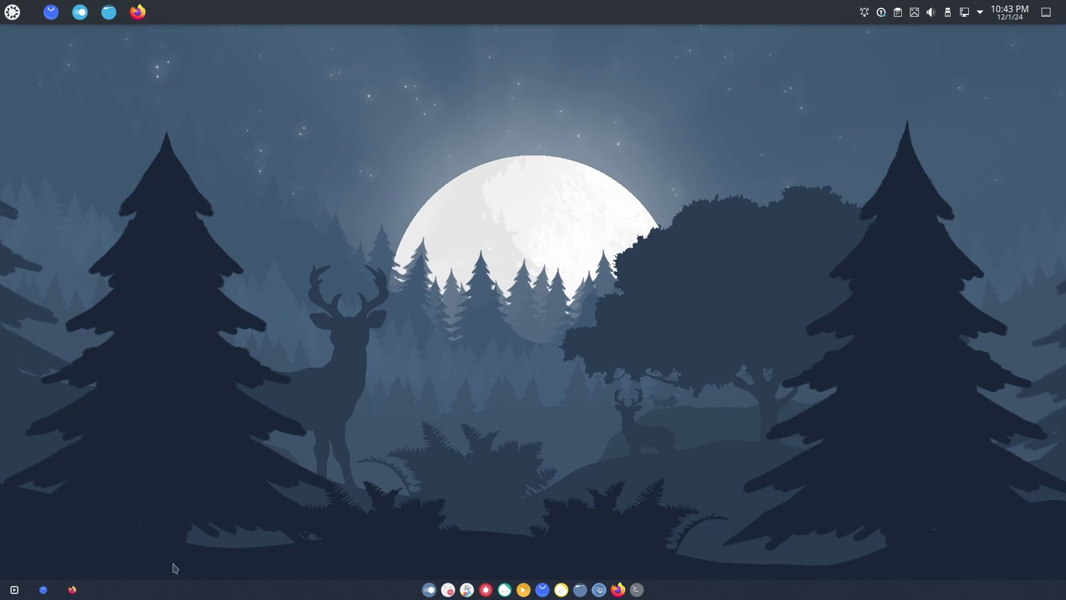
{"action": "right_click", "coordinate": [78, 592]}
{"action": "left_click", "coordinate": [95, 565]}
{"action": "right_click", "coordinate": [43, 592]}
{"action": "left_click", "coordinate": [83, 564]}
{"action": "right_click", "coordinate": [14, 590]}
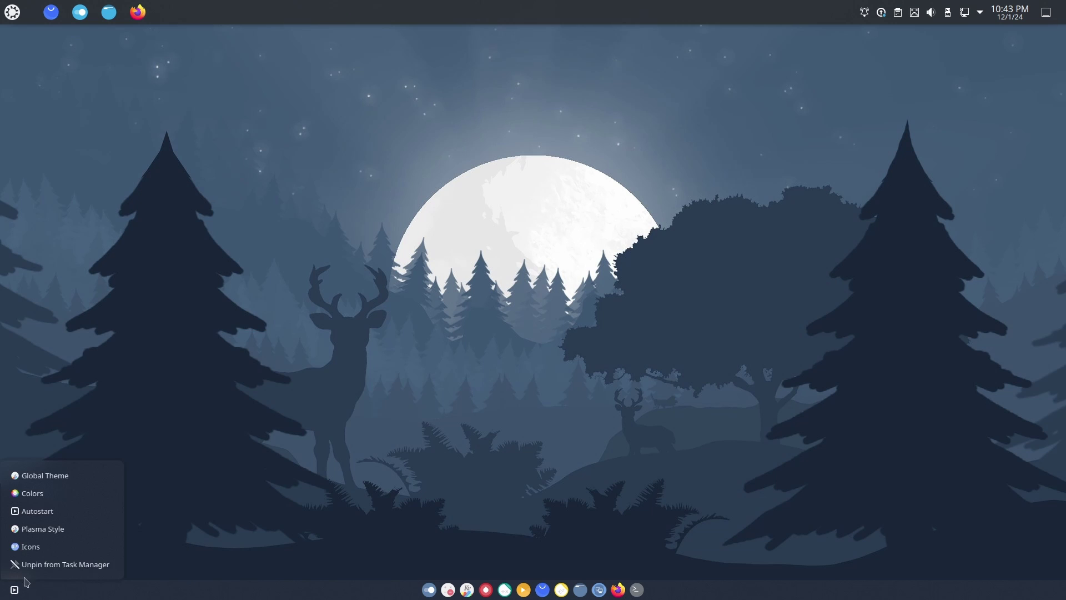
{"action": "left_click", "coordinate": [47, 565]}
Test the Latte panel's task manager by opening, rearranging and closing Dolphin, Konsole and KCalc windows
{"action": "left_click", "coordinate": [579, 589]}
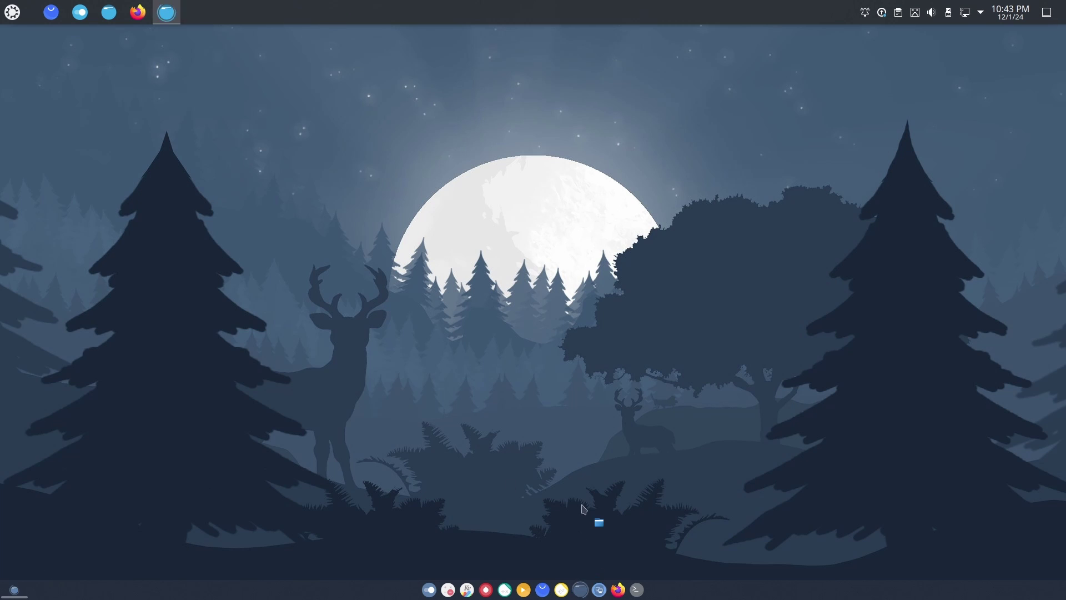
{"action": "left_click", "coordinate": [637, 589]}
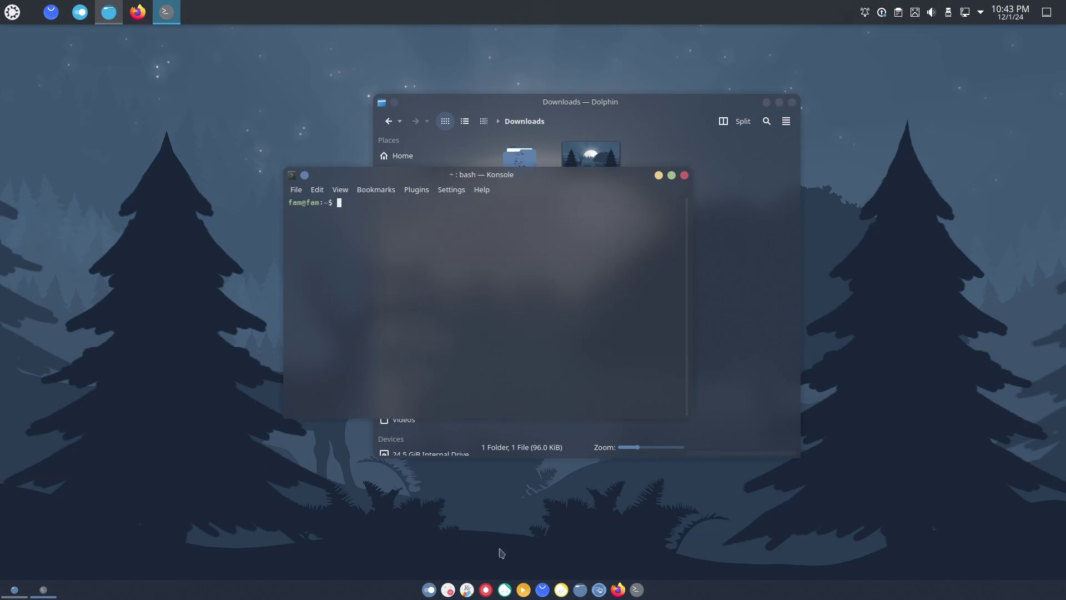
{"action": "left_click", "coordinate": [448, 589]}
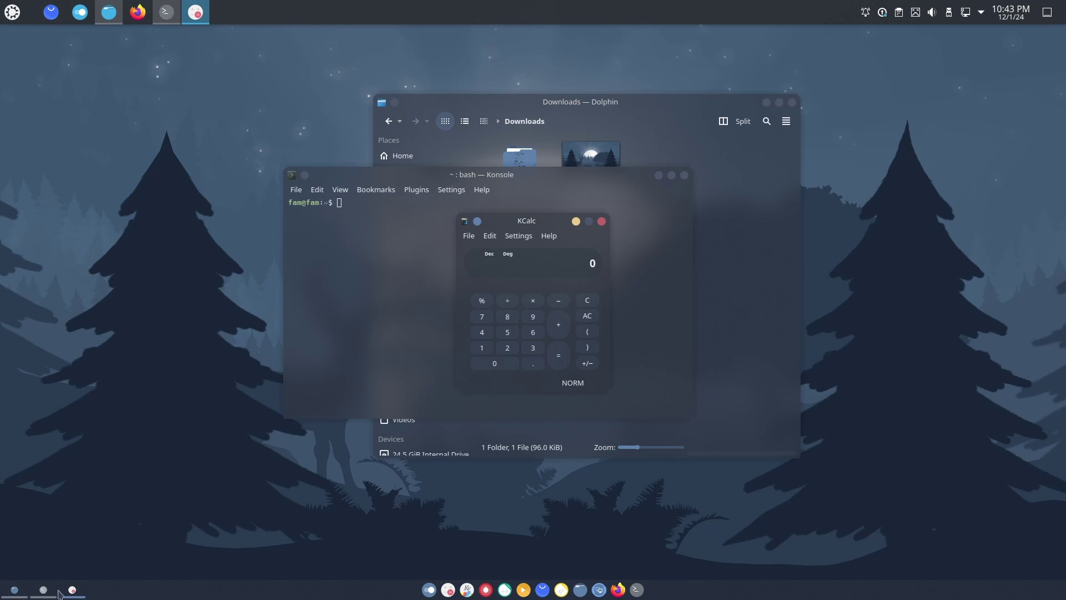
{"action": "left_click_drag", "start_coordinate": [559, 219], "coordinate": [195, 164]}
{"action": "left_click_drag", "start_coordinate": [575, 182], "coordinate": [814, 191]}
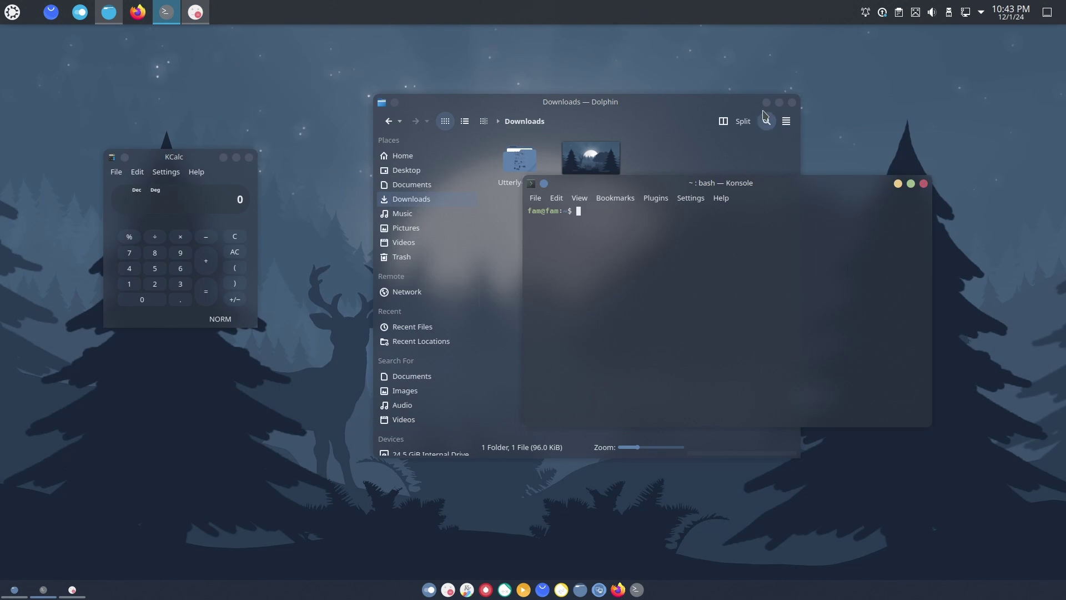
{"action": "left_click", "coordinate": [702, 102]}
{"action": "left_click_drag", "start_coordinate": [800, 97], "coordinate": [786, 198]}
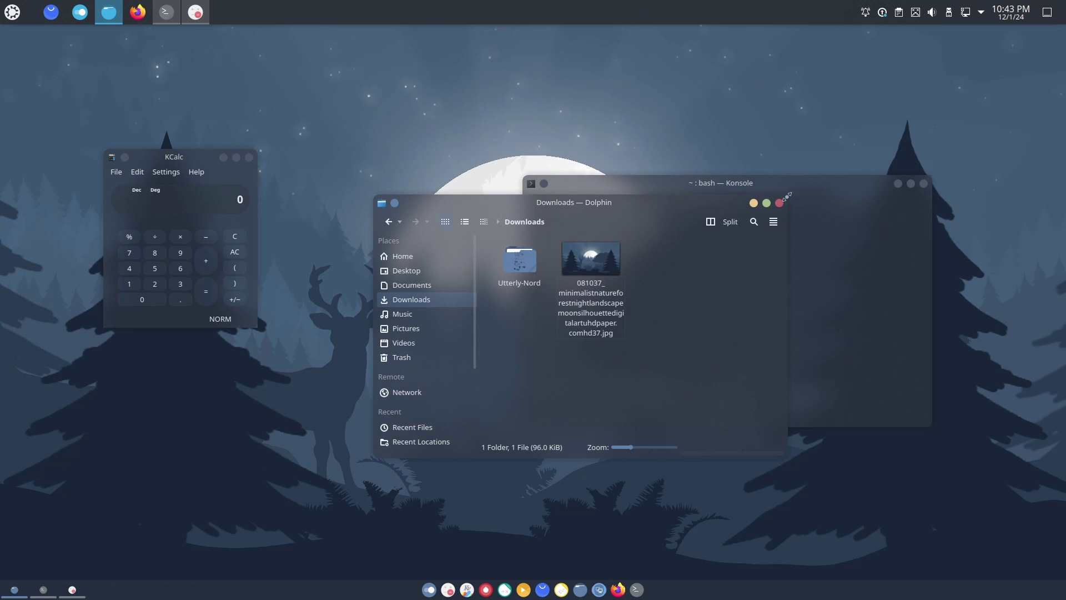
{"action": "left_click", "coordinate": [924, 183]}
{"action": "left_click", "coordinate": [780, 202]}
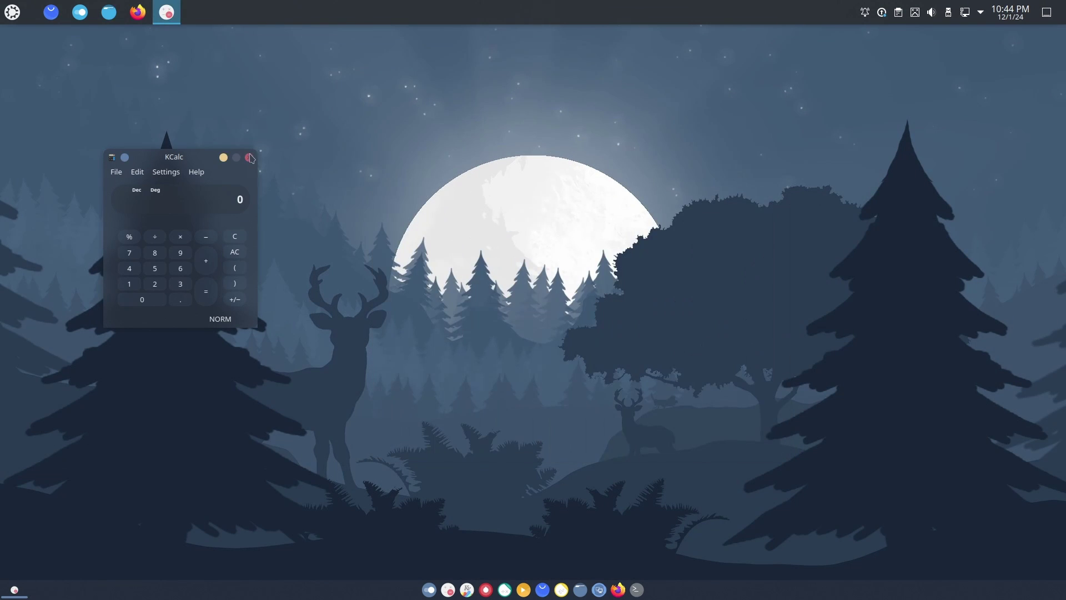
{"action": "left_click", "coordinate": [249, 157]}
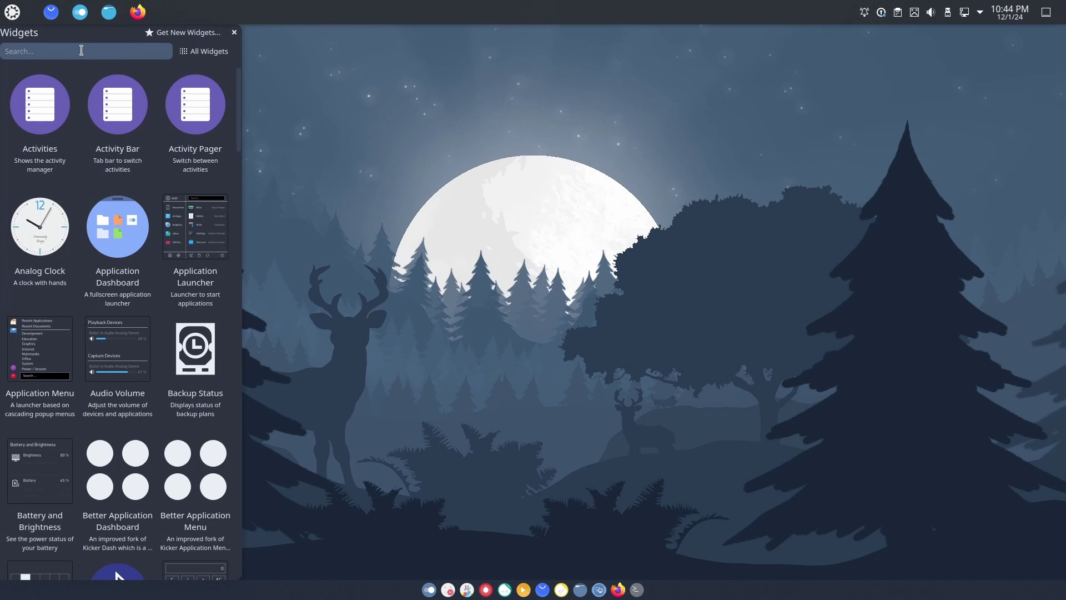
Find the System Tray widget with "system" and the Digital Clock with "digital", and add both at the Latte panel's right end
{"action": "type", "text": "system"}
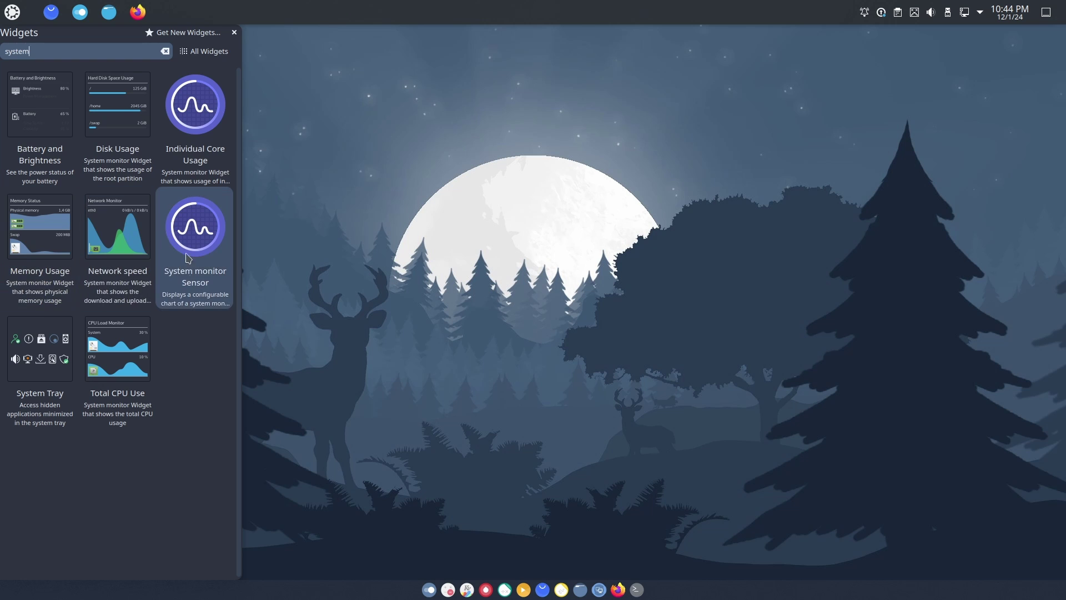
{"action": "left_click_drag", "start_coordinate": [40, 359], "coordinate": [1046, 592]}
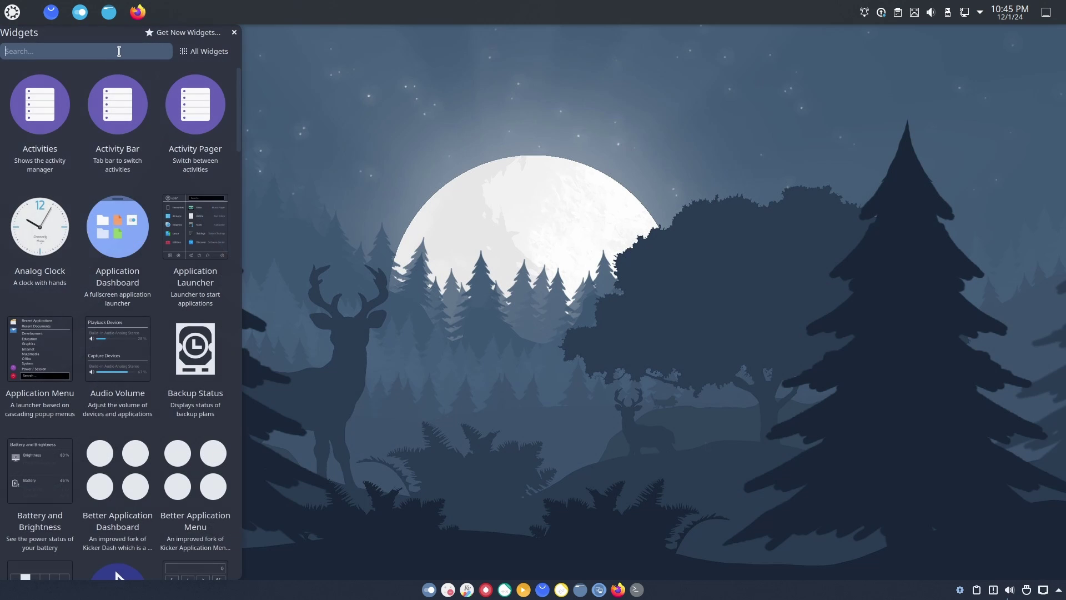
{"action": "type", "text": "digital"}
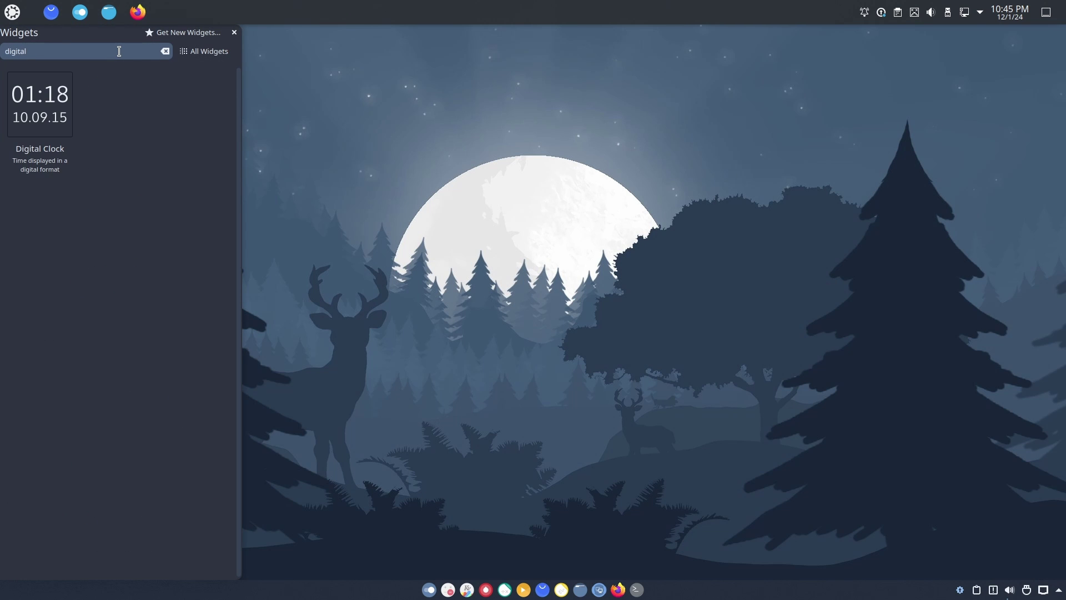
{"action": "left_click_drag", "start_coordinate": [40, 104], "coordinate": [1060, 592]}
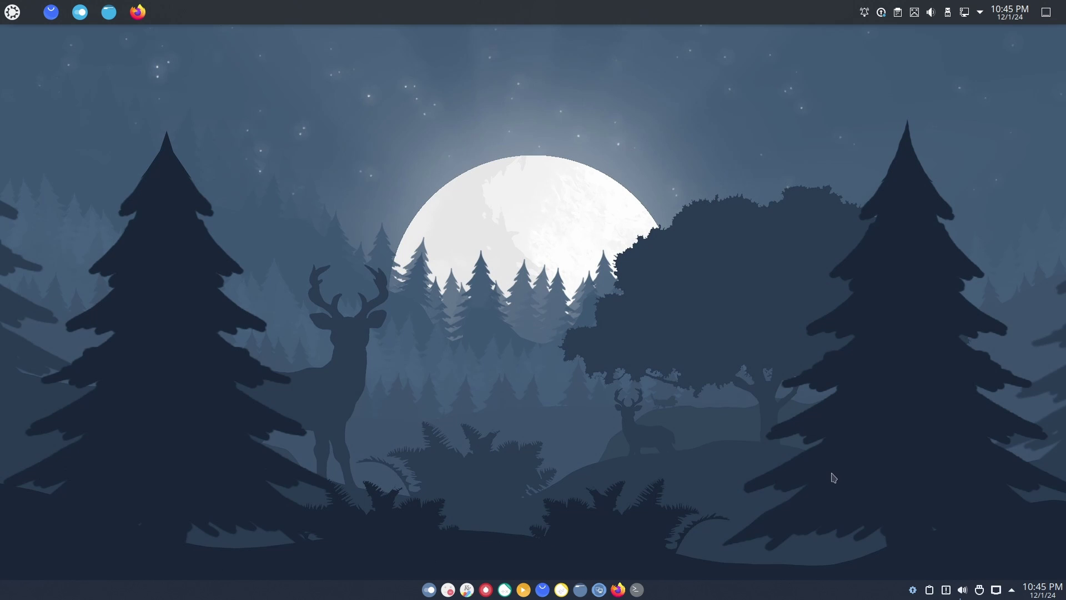
Remove the old Plasma panel along the screen's upper edge, dismiss the removal notification and close the widget list
{"action": "right_click", "coordinate": [824, 5]}
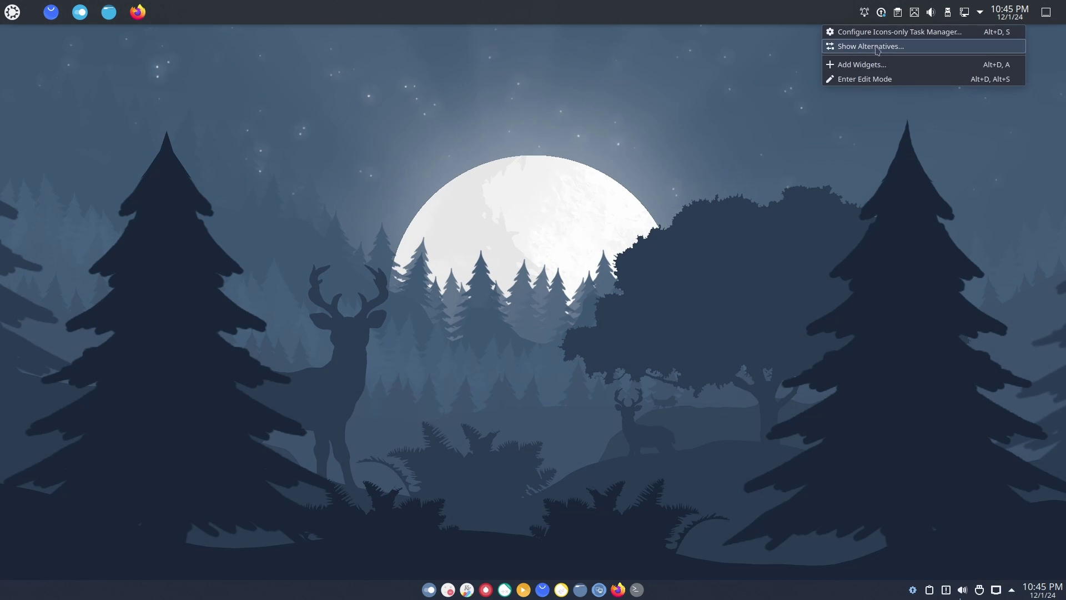
{"action": "left_click", "coordinate": [890, 79]}
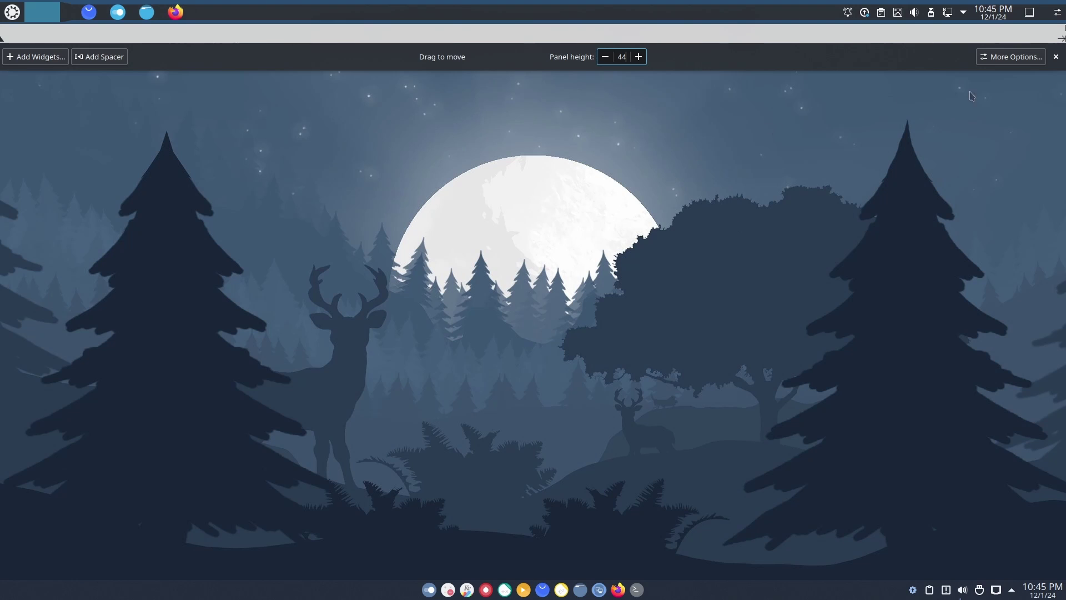
{"action": "left_click", "coordinate": [1011, 57]}
{"action": "left_click", "coordinate": [1012, 249]}
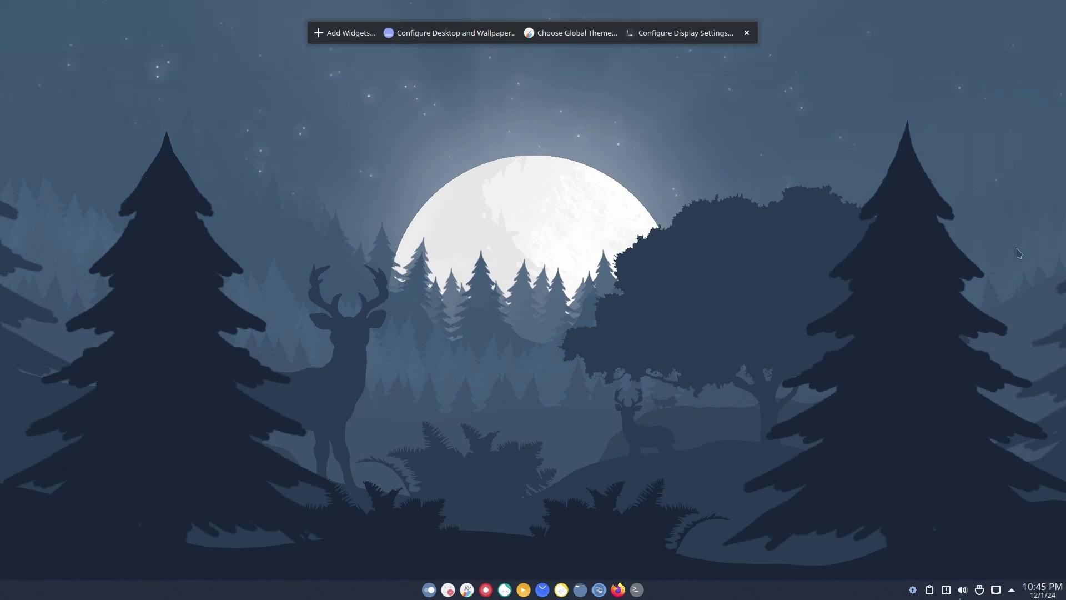
{"action": "key", "text": "alt+Tab"}
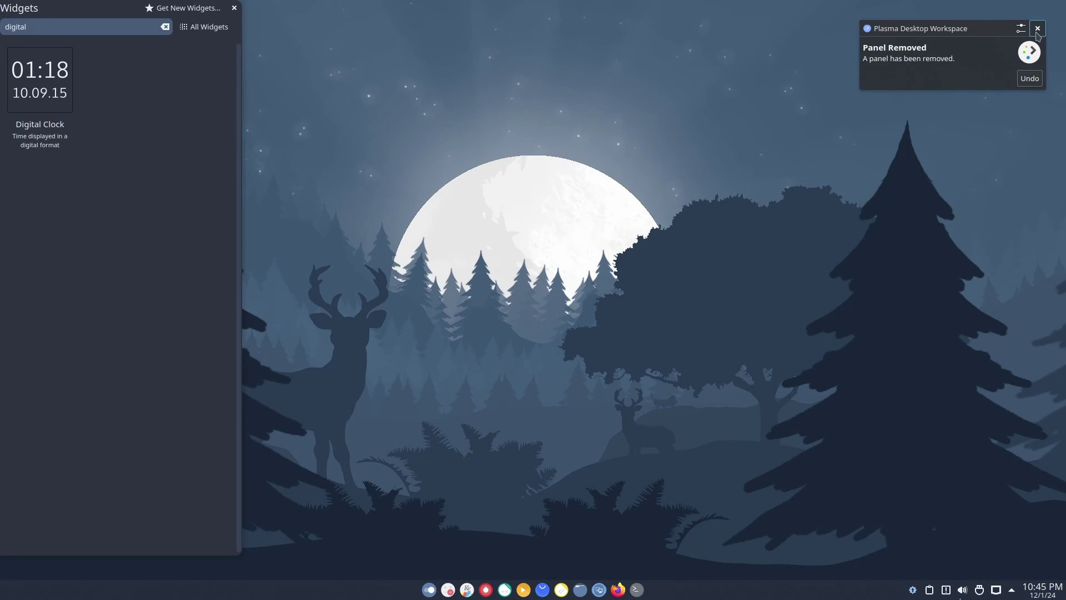
{"action": "left_click", "coordinate": [1038, 28]}
{"action": "left_click", "coordinate": [234, 8]}
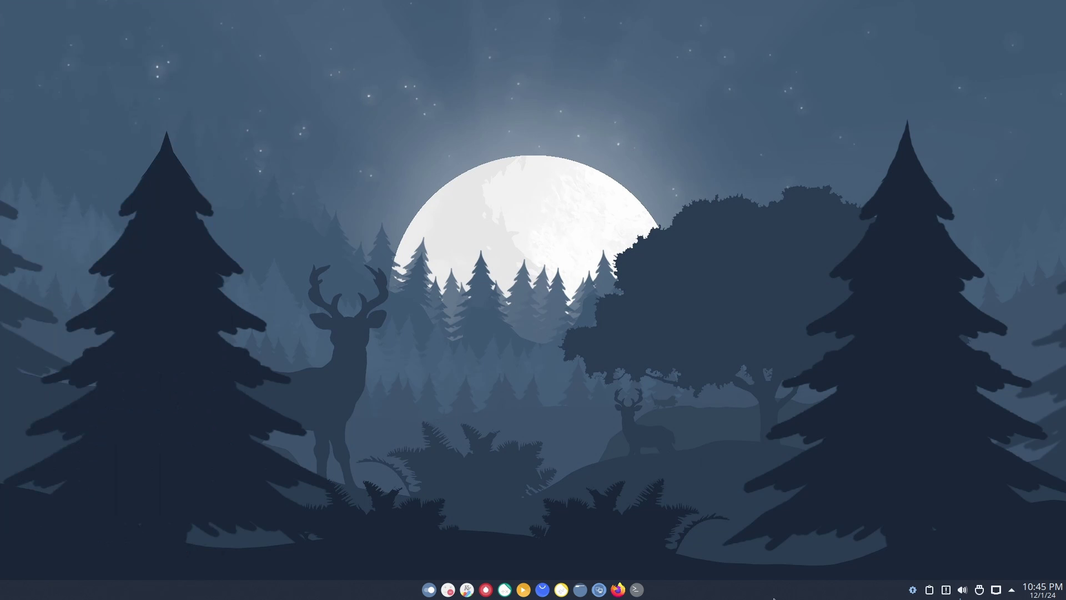
Search the downloadable Plasma widgets for "menu" and install OnzeMenu 11
{"action": "right_click", "coordinate": [823, 589]}
{"action": "left_click", "coordinate": [856, 537]}
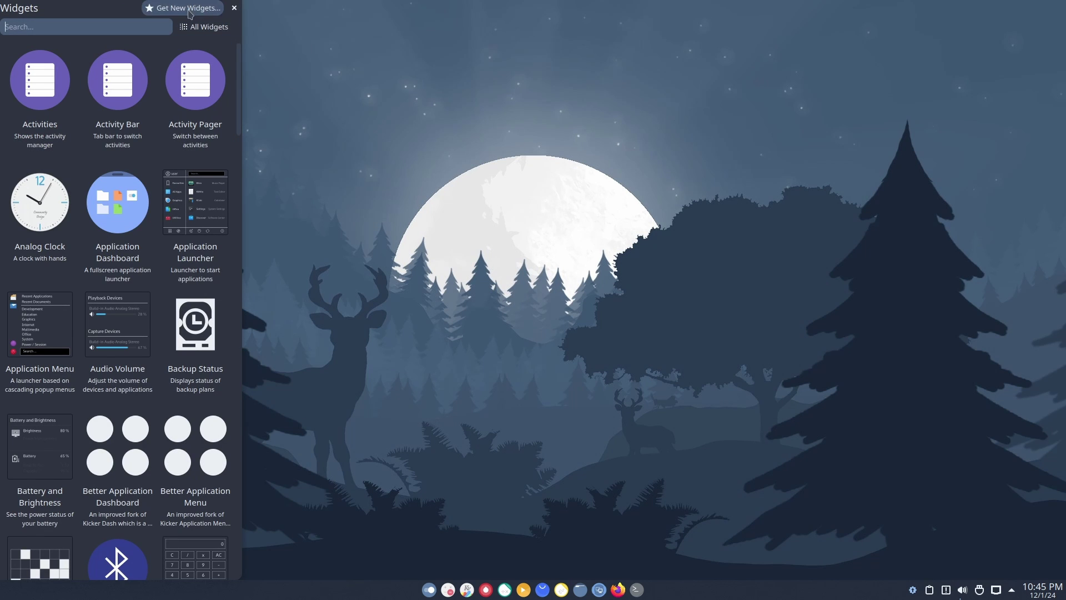
{"action": "left_click", "coordinate": [190, 12]}
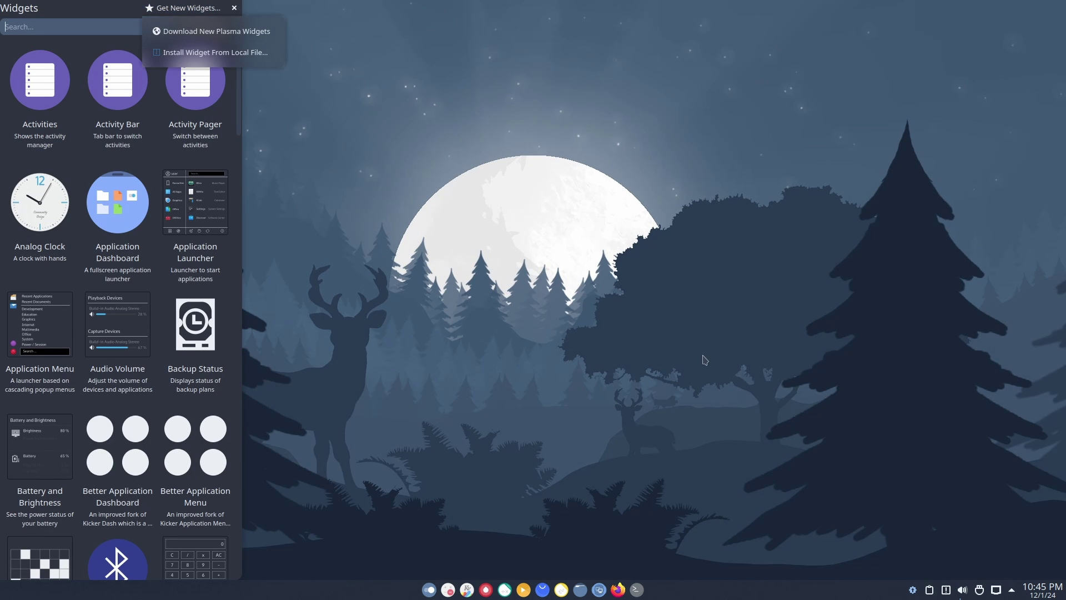
{"action": "left_click", "coordinate": [229, 36]}
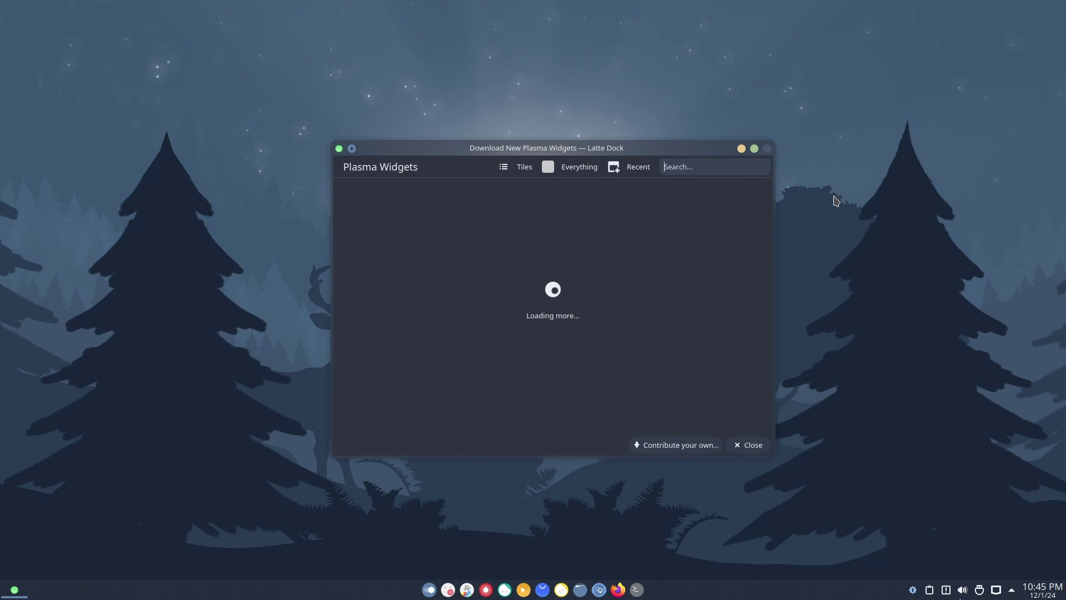
{"action": "type", "text": "menu"}
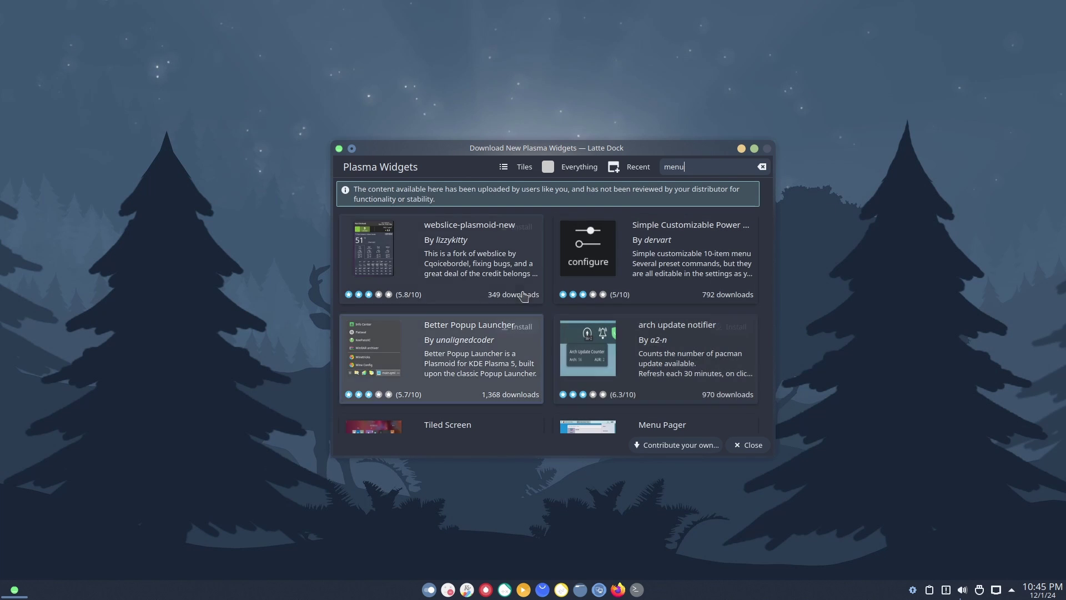
{"action": "scroll", "coordinate": [544, 314], "scroll_direction": "down", "scroll_amount": 4}
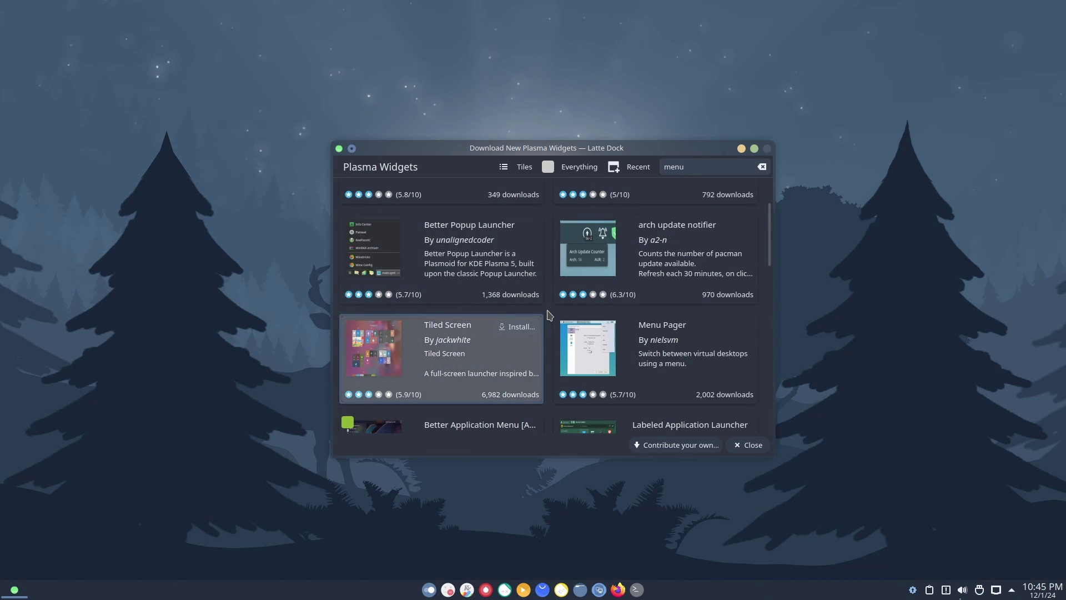
{"action": "scroll", "coordinate": [550, 315], "scroll_direction": "down", "scroll_amount": 5}
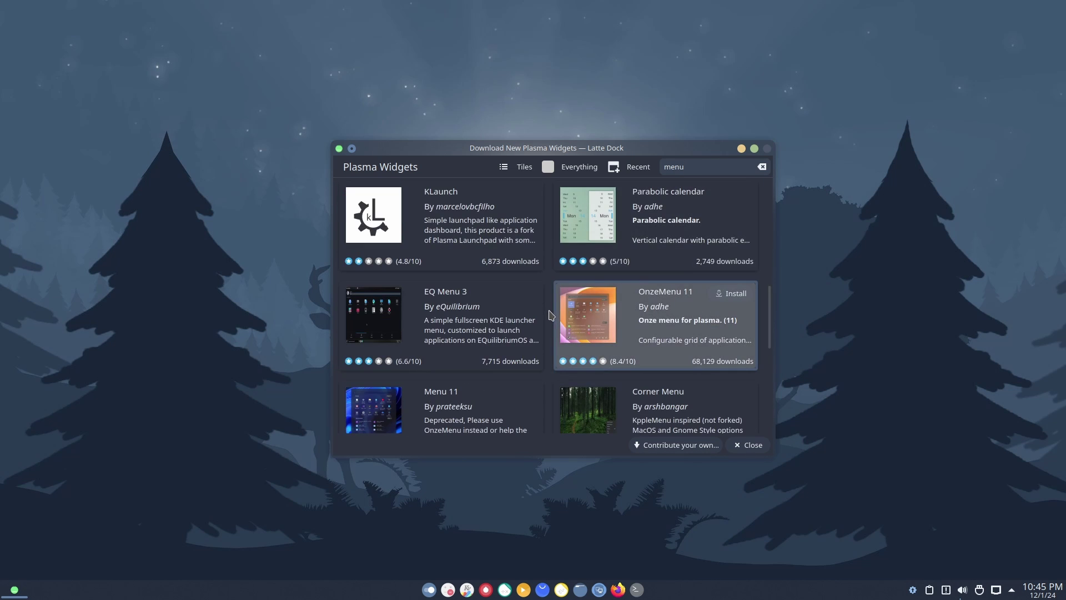
{"action": "left_click", "coordinate": [732, 294]}
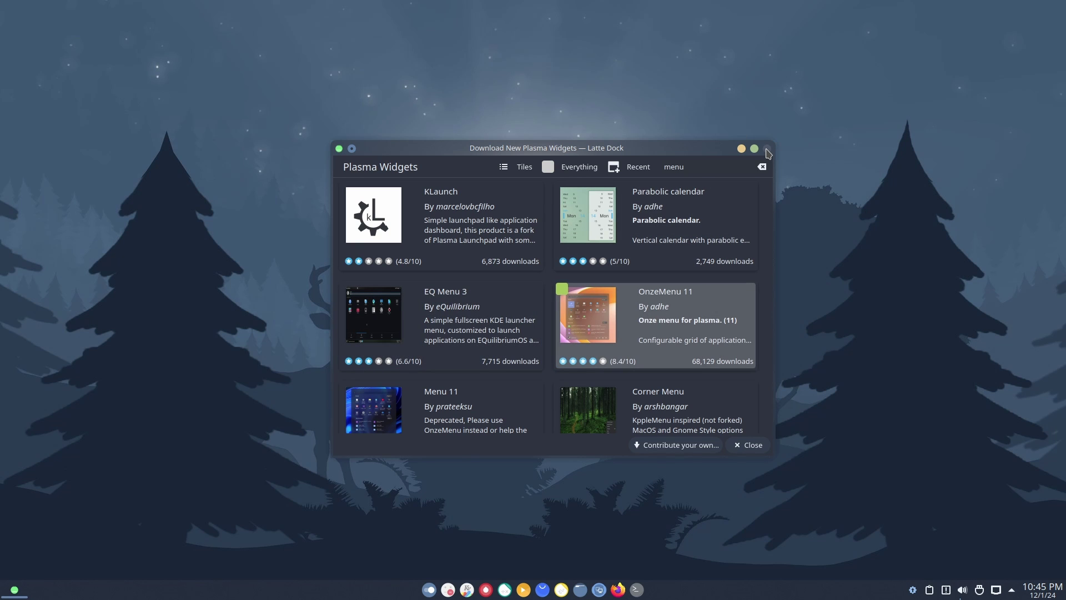
{"action": "left_click_drag", "start_coordinate": [701, 151], "coordinate": [691, 127]}
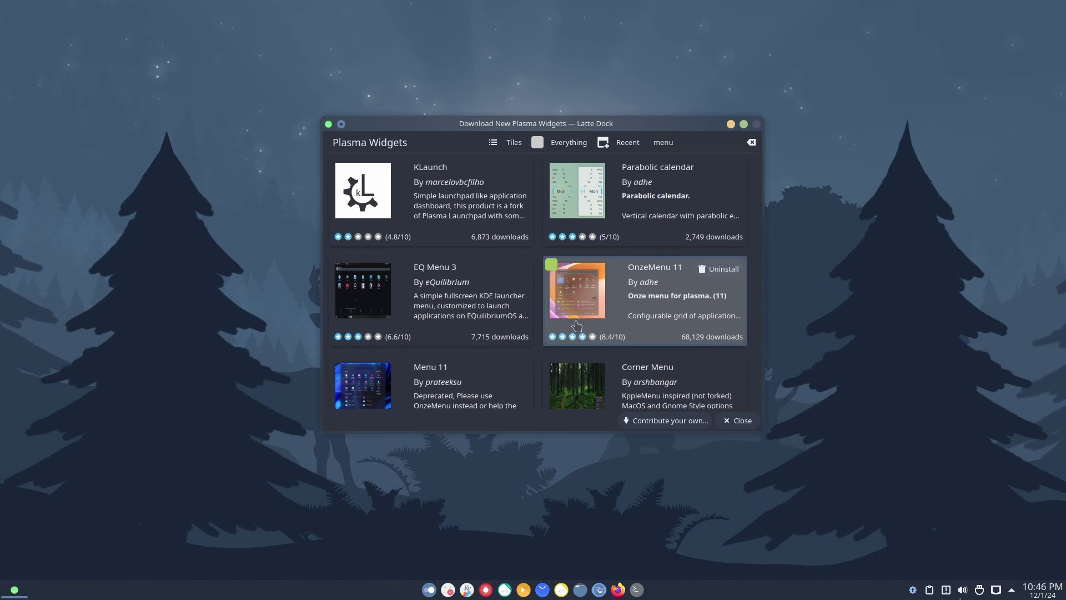
{"action": "left_click", "coordinate": [731, 125]}
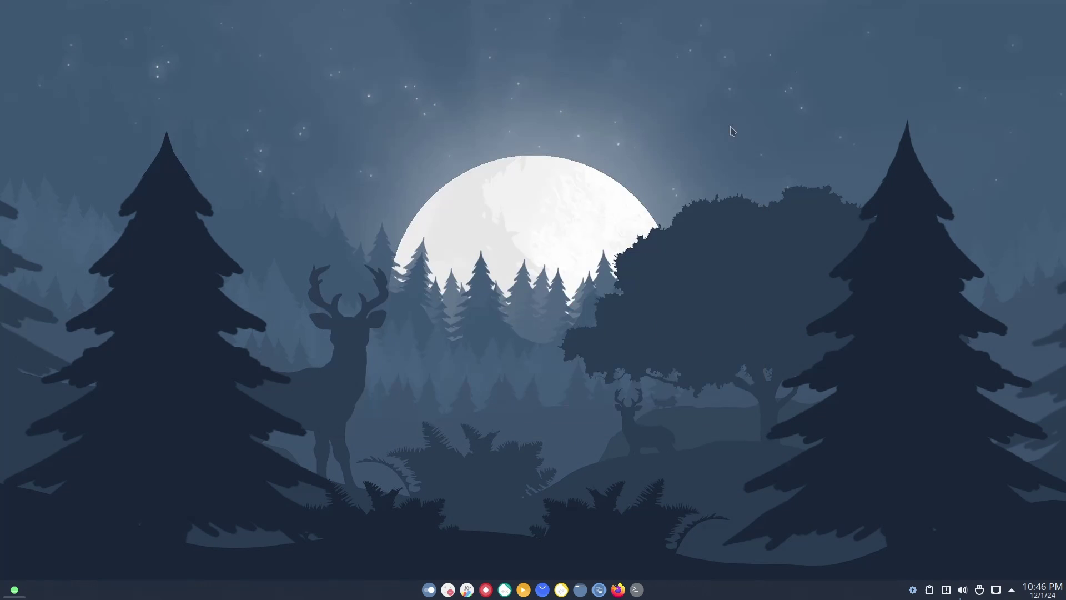
Find OnzeMenu 11 in the widget list with "onz" and add it to the Latte panel just before the first launcher
{"action": "right_click", "coordinate": [746, 589]}
{"action": "left_click", "coordinate": [787, 547]}
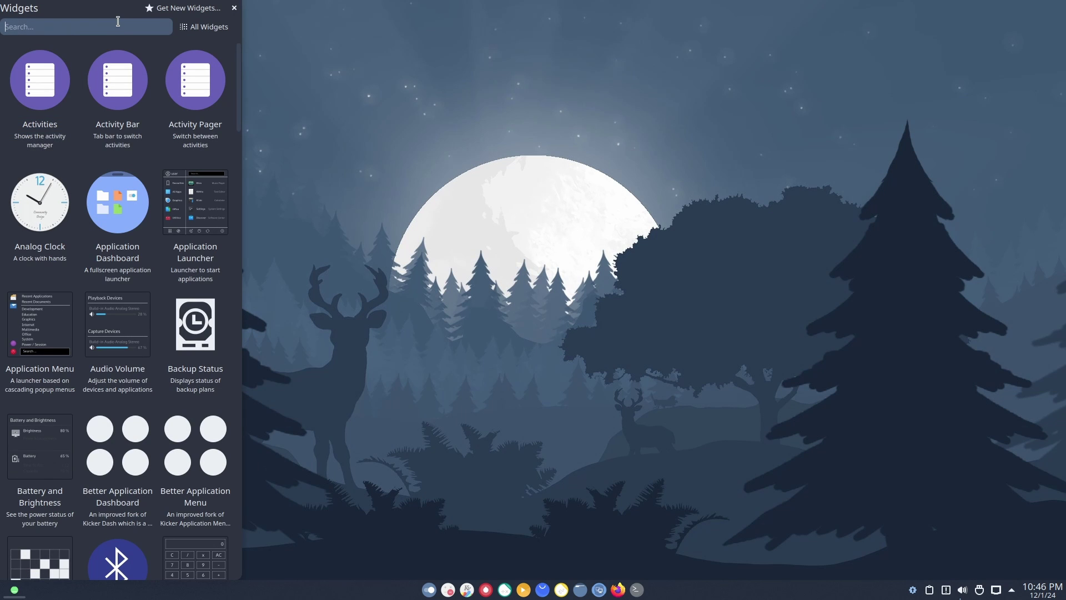
{"action": "type", "text": "on"}
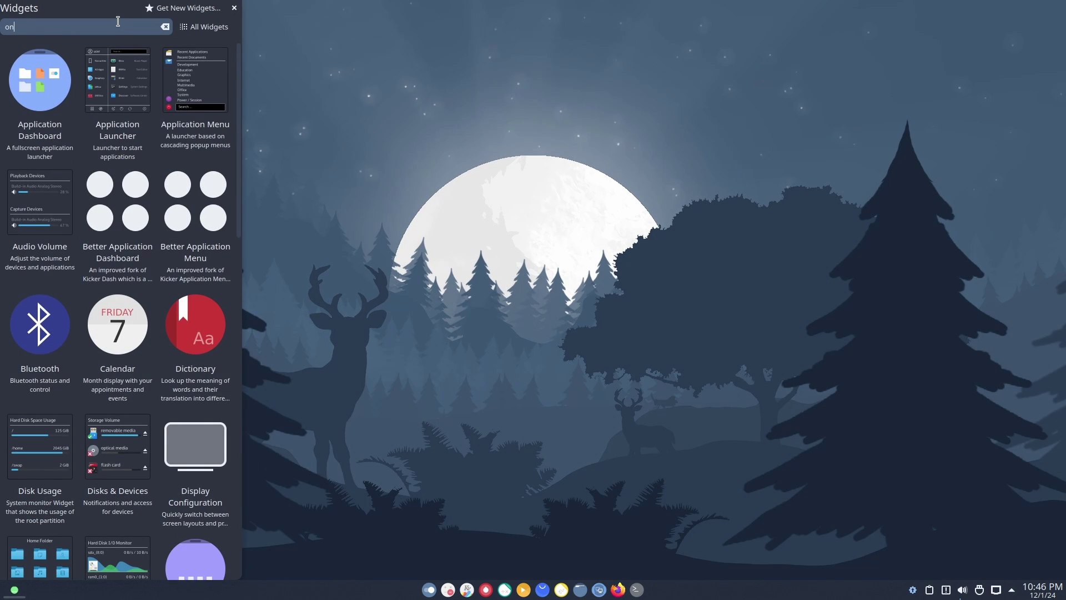
{"action": "type", "text": "z"}
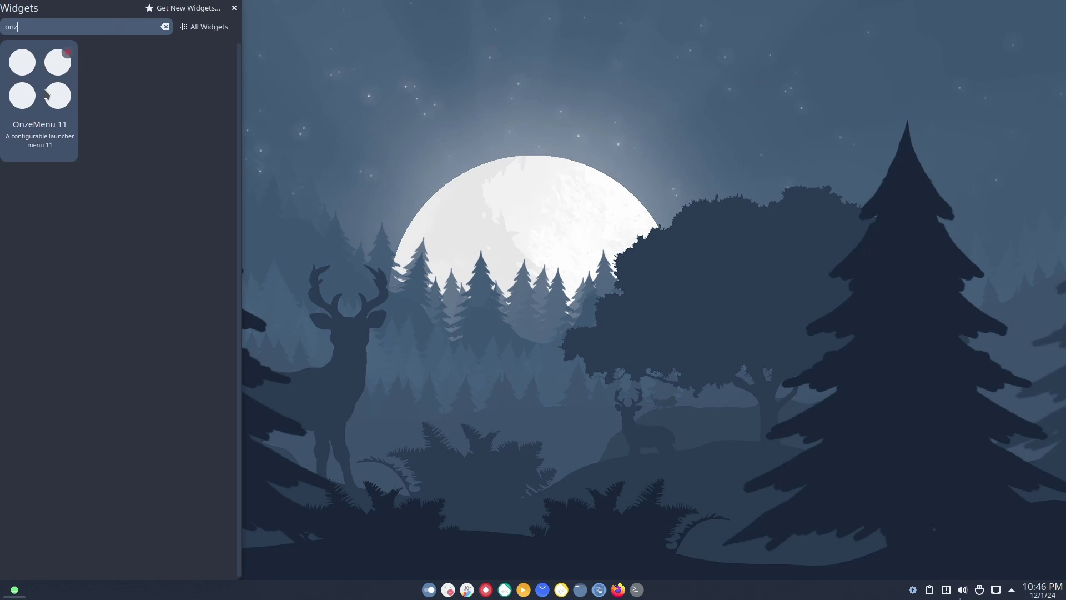
{"action": "left_click_drag", "start_coordinate": [38, 83], "coordinate": [411, 590]}
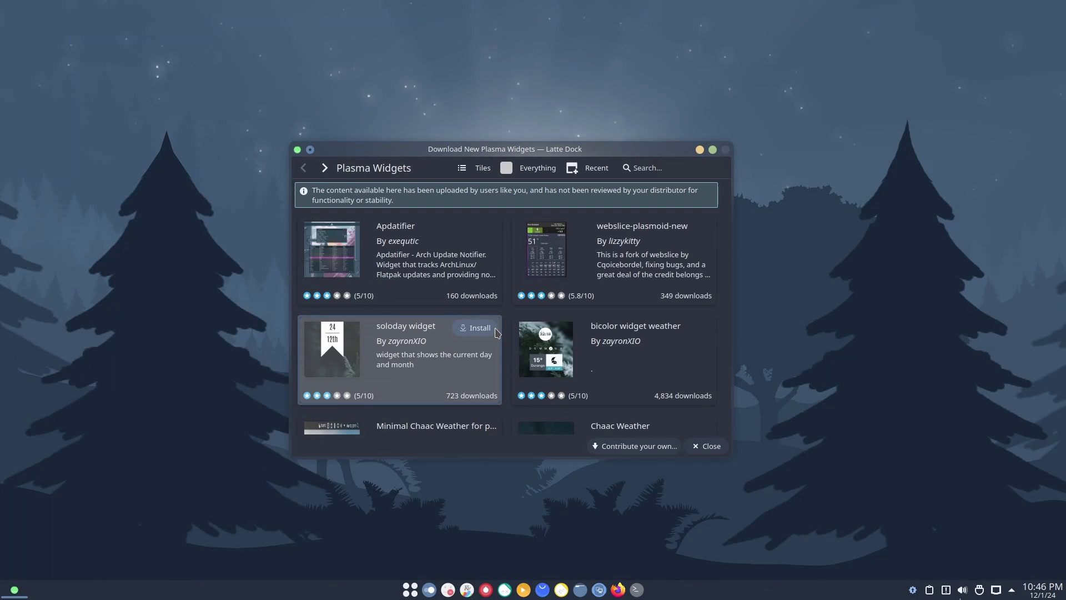
Install the Hermes CPU and Hermes Ram widgets from the downloadable Plasma widgets
{"action": "scroll", "coordinate": [516, 326], "scroll_direction": "down", "scroll_amount": 10}
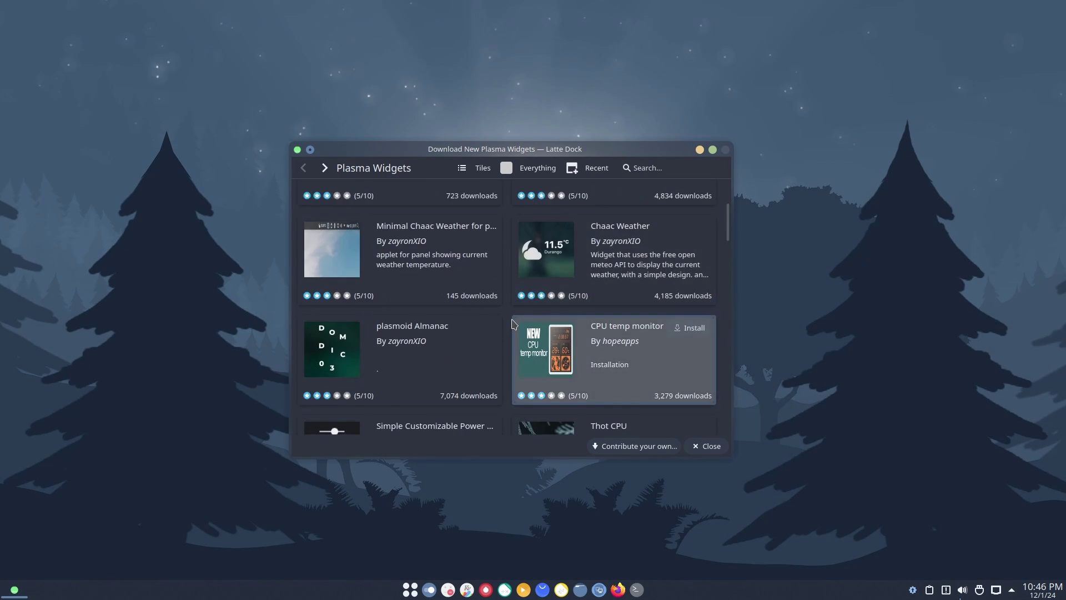
{"action": "scroll", "coordinate": [512, 325], "scroll_direction": "down", "scroll_amount": 3}
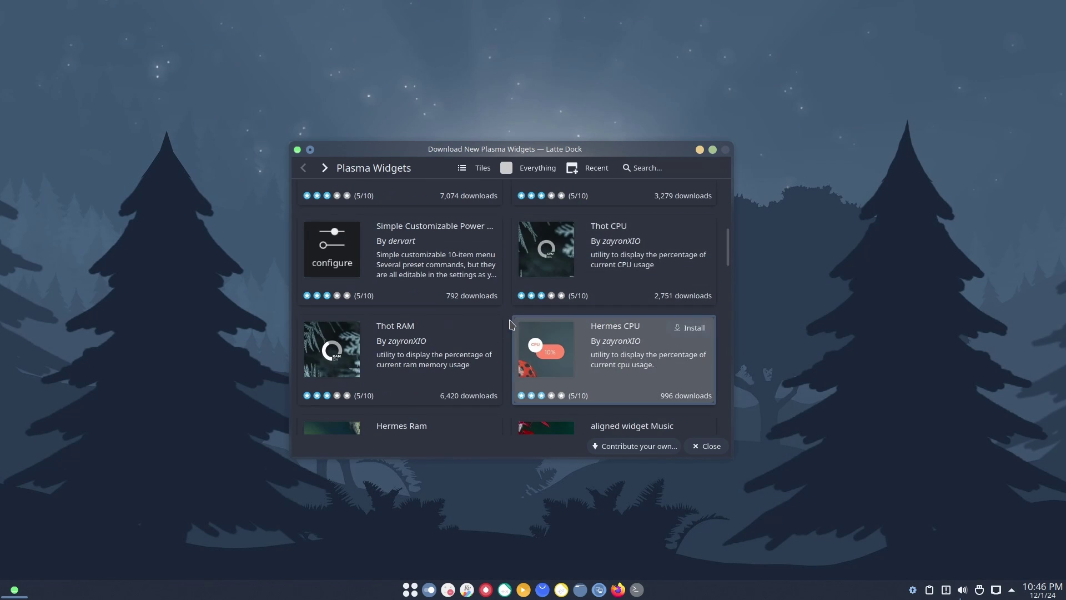
{"action": "left_click", "coordinate": [696, 331]}
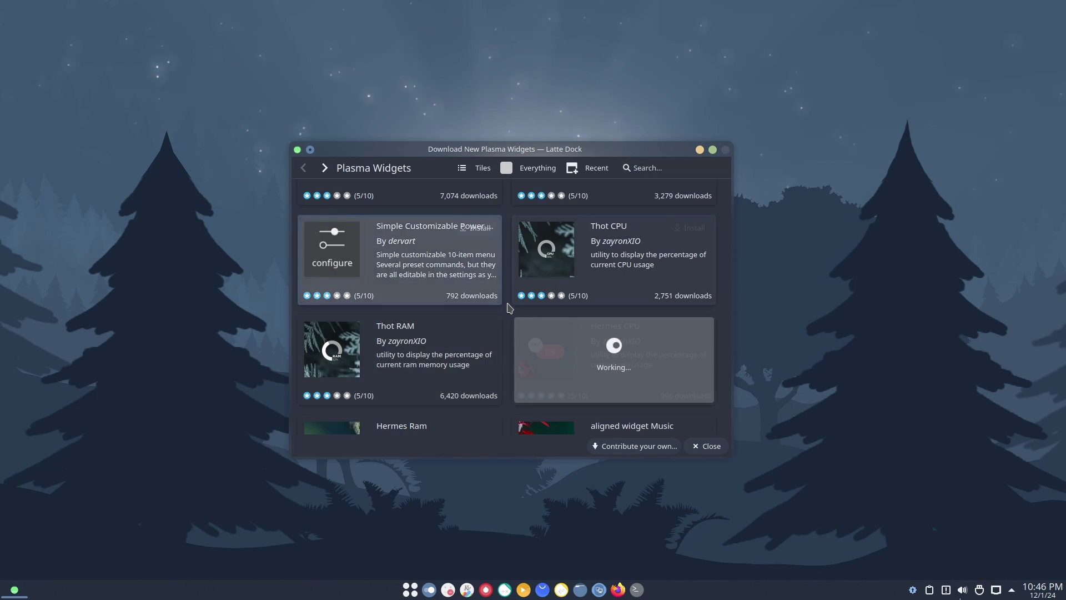
{"action": "scroll", "coordinate": [507, 311], "scroll_direction": "down", "scroll_amount": 1}
{"action": "scroll", "coordinate": [507, 311], "scroll_direction": "down", "scroll_amount": 3}
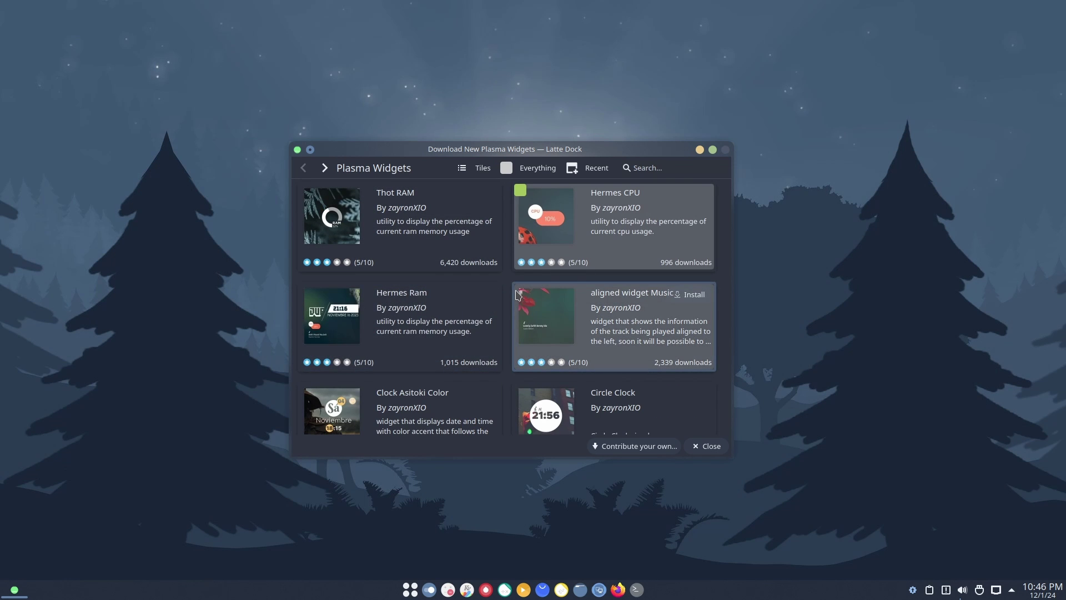
{"action": "left_click", "coordinate": [476, 295]}
Look through the remaining downloadable Plasma widgets, such as the clock and weather ones, and close the download window
{"action": "scroll", "coordinate": [506, 316], "scroll_direction": "down", "scroll_amount": 3}
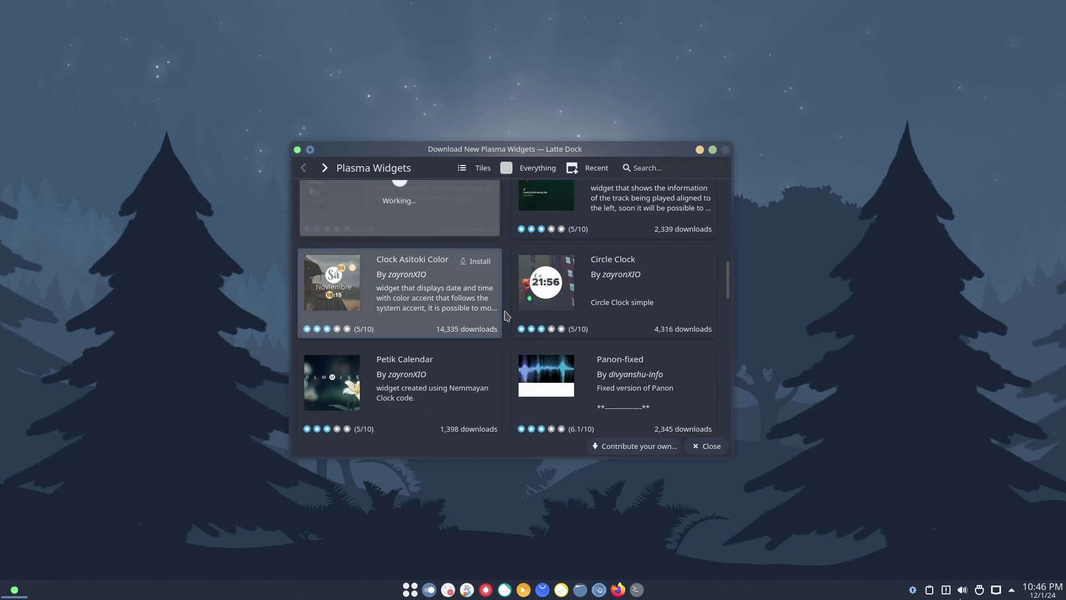
{"action": "scroll", "coordinate": [507, 316], "scroll_direction": "down", "scroll_amount": 9}
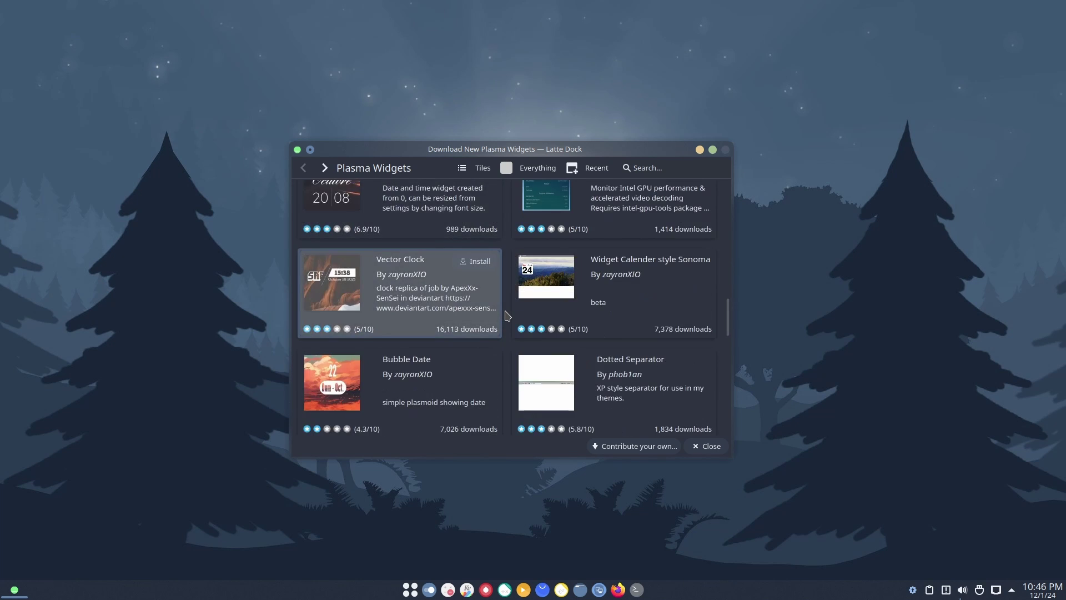
{"action": "scroll", "coordinate": [506, 315], "scroll_direction": "down", "scroll_amount": 15}
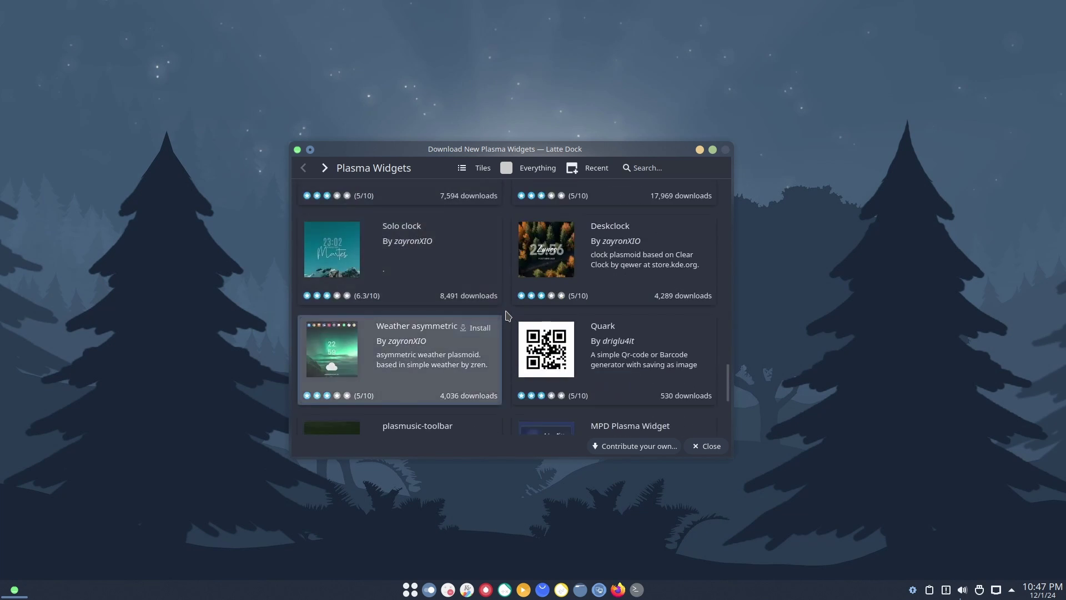
{"action": "scroll", "coordinate": [506, 315], "scroll_direction": "down", "scroll_amount": 6}
{"action": "scroll", "coordinate": [507, 316], "scroll_direction": "up", "scroll_amount": 20}
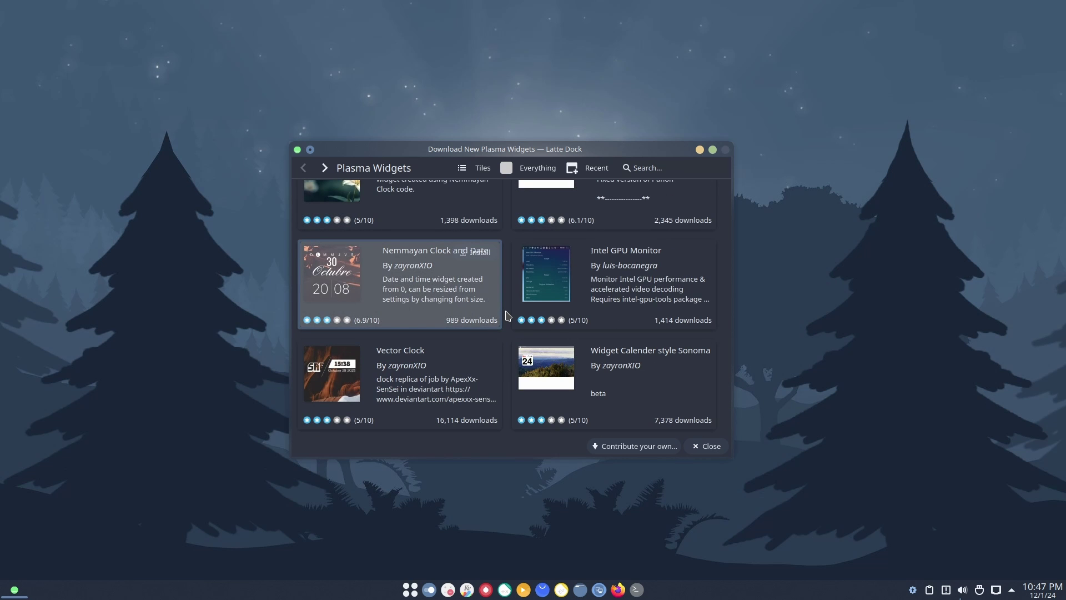
{"action": "scroll", "coordinate": [507, 315], "scroll_direction": "up", "scroll_amount": 5}
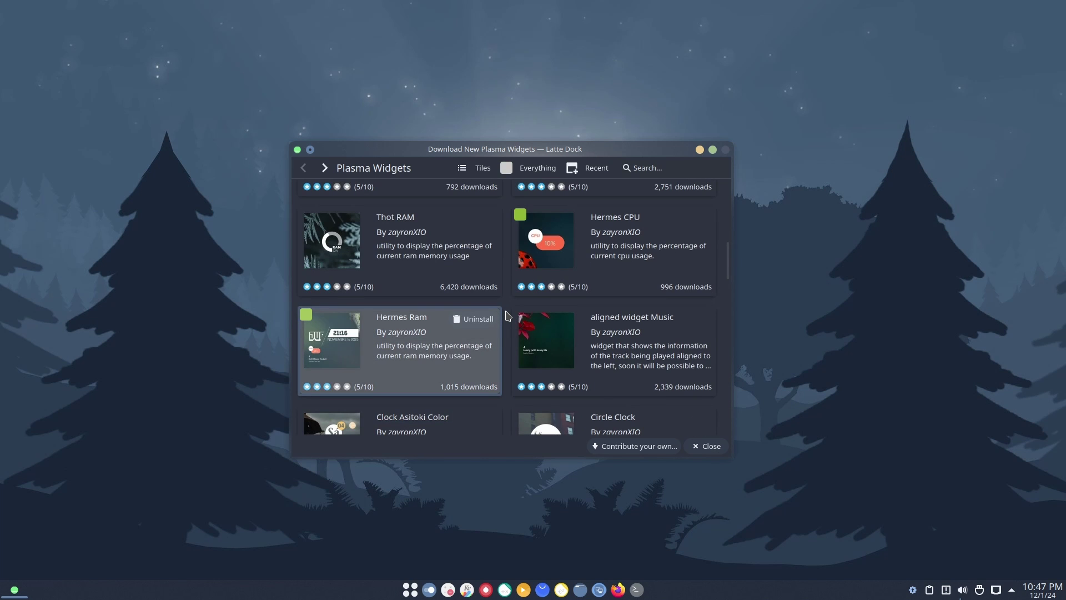
{"action": "scroll", "coordinate": [506, 316], "scroll_direction": "up", "scroll_amount": 10}
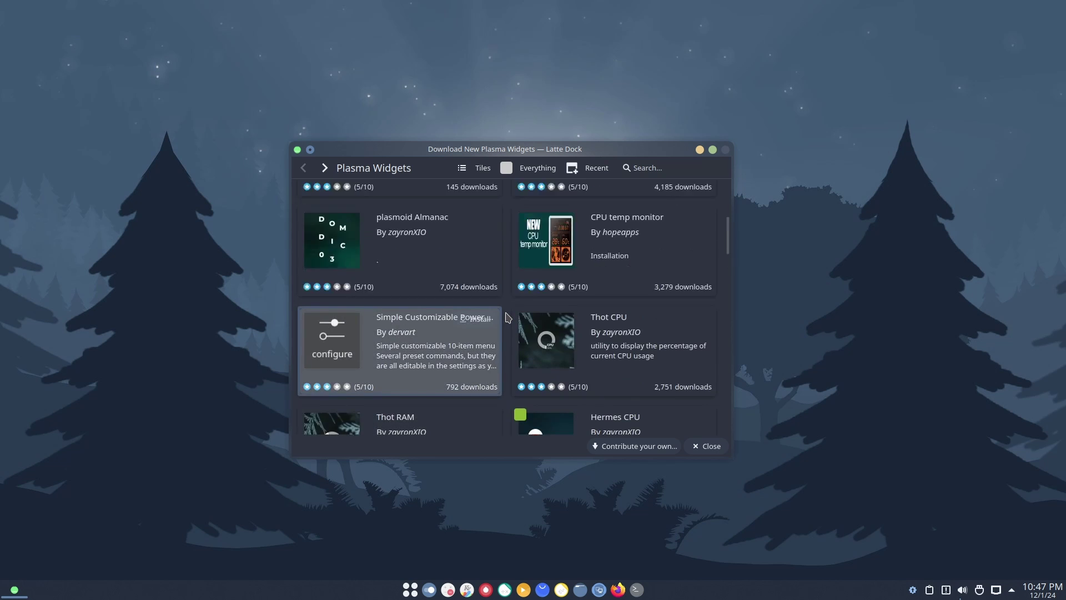
{"action": "scroll", "coordinate": [508, 318], "scroll_direction": "down", "scroll_amount": 5}
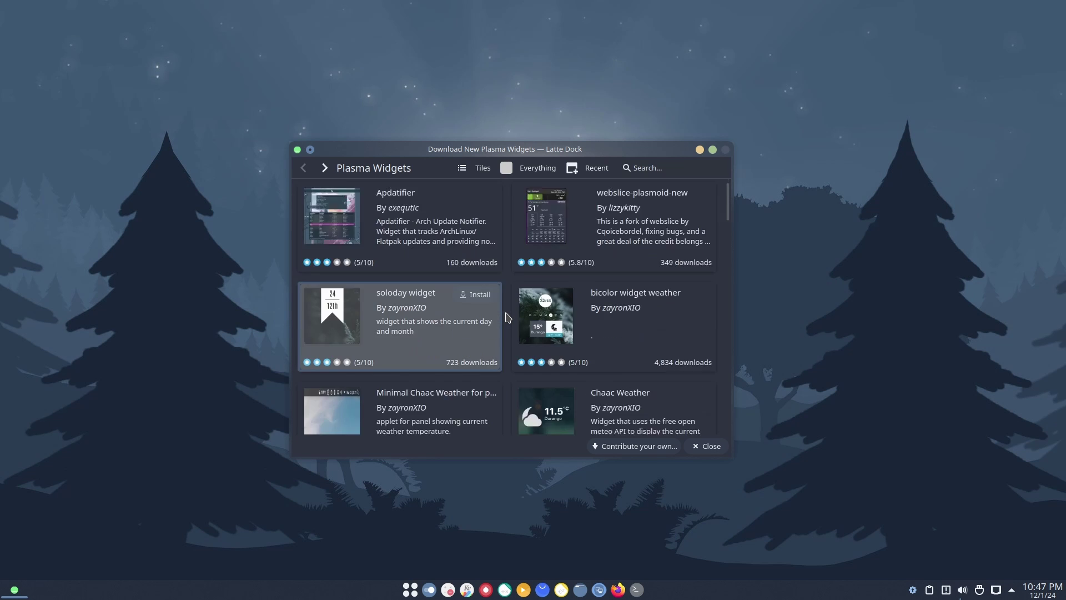
{"action": "scroll", "coordinate": [550, 333], "scroll_direction": "down", "scroll_amount": 5}
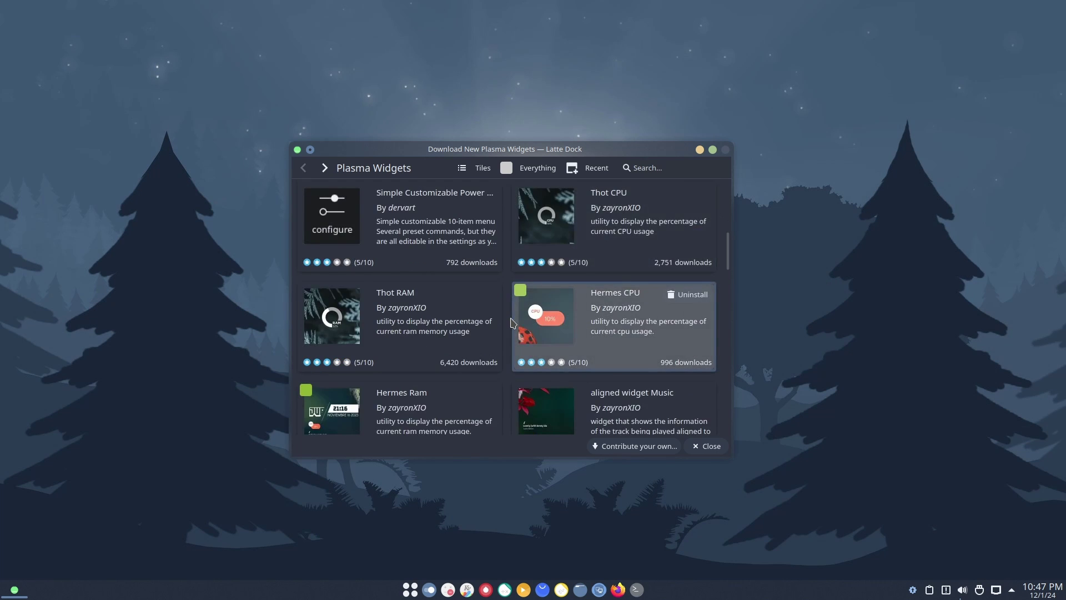
{"action": "left_click", "coordinate": [706, 450]}
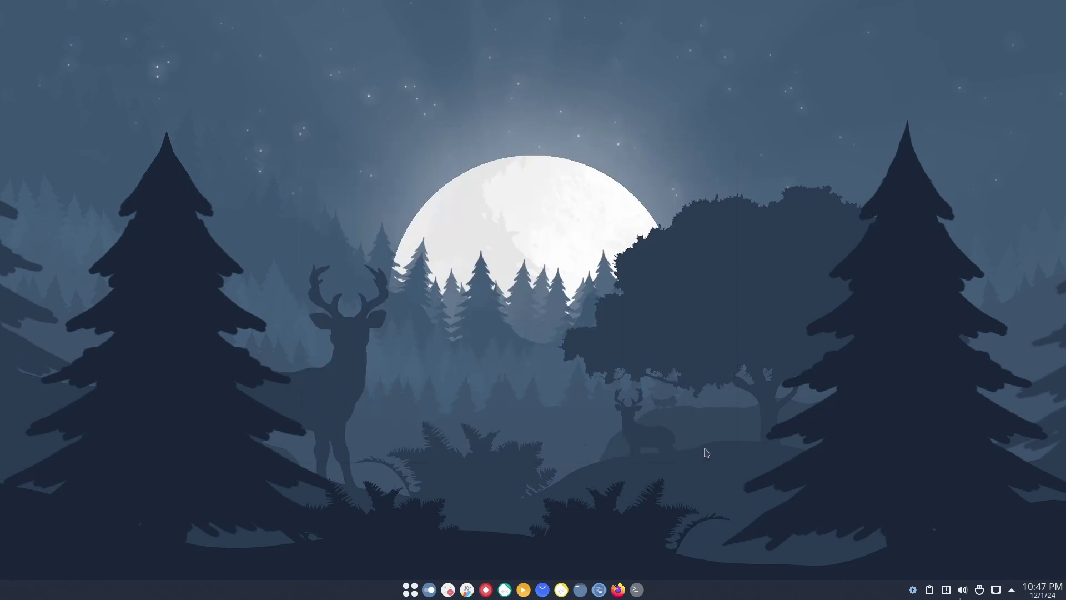
Find the Hermes widgets with "her" and place Hermes CPU and Hermes RAM on the desktop near the middle
{"action": "right_click", "coordinate": [762, 572]}
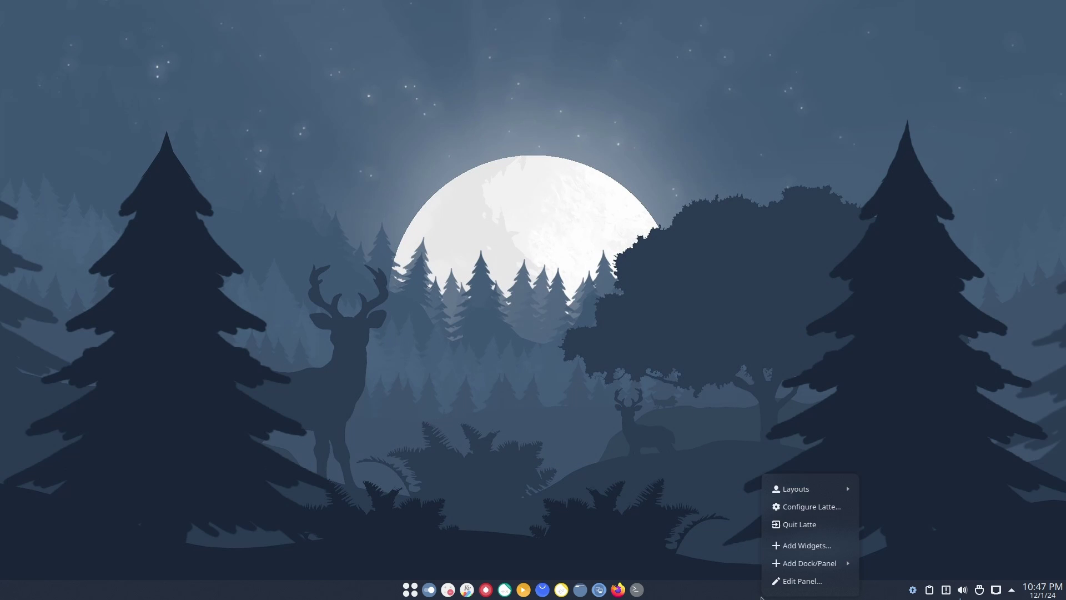
{"action": "left_click", "coordinate": [810, 545]}
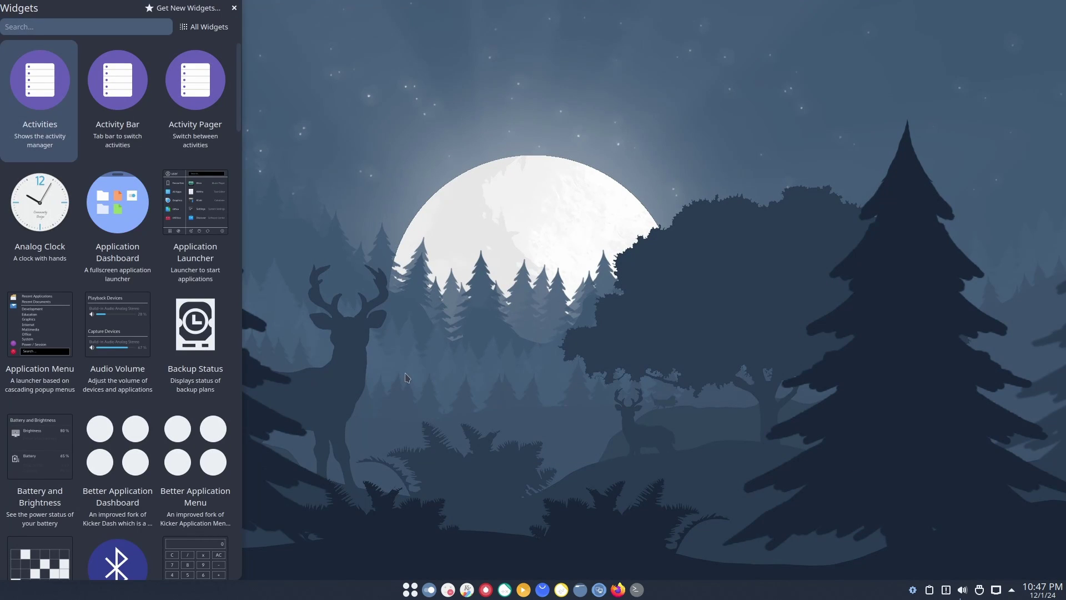
{"action": "type", "text": "her"}
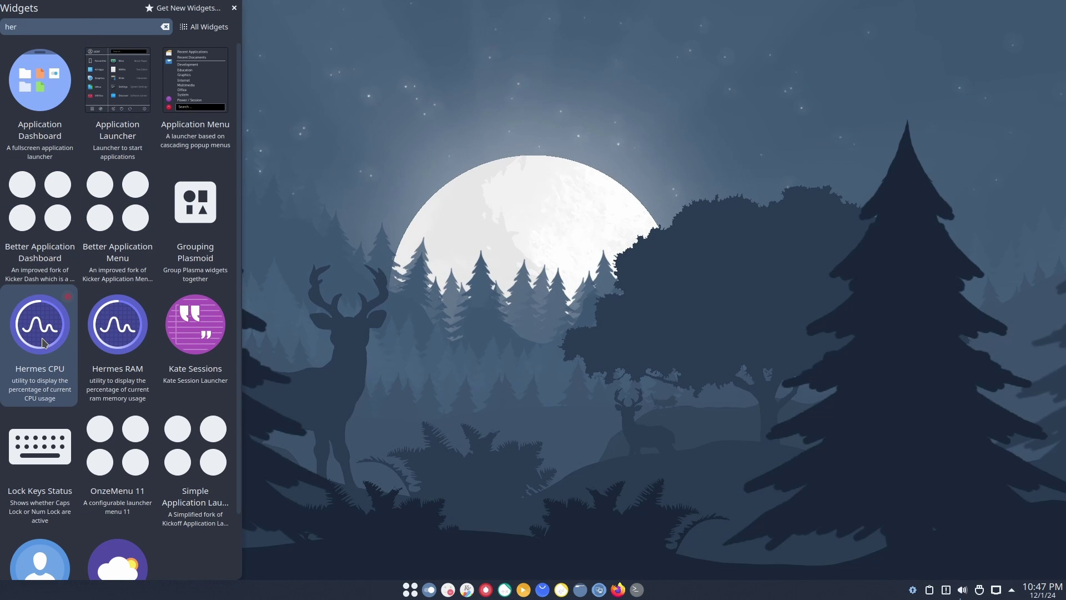
{"action": "left_click_drag", "start_coordinate": [43, 342], "coordinate": [442, 286]}
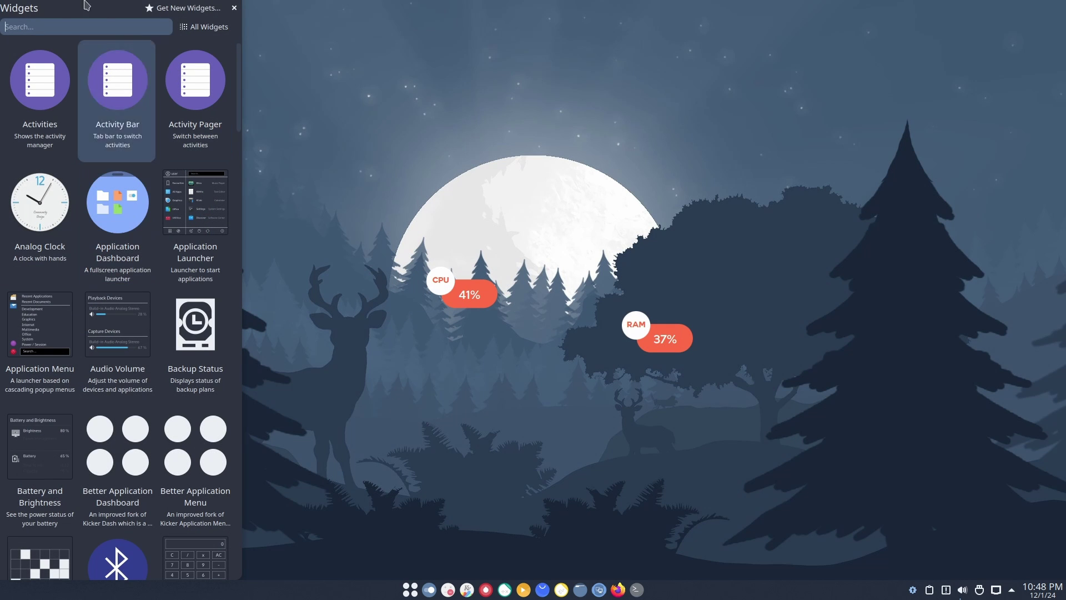
Install the Vector Clock widget from the downloadable Plasma widgets and close the download window
{"action": "left_click", "coordinate": [74, 25]}
{"action": "type", "text": "her"}
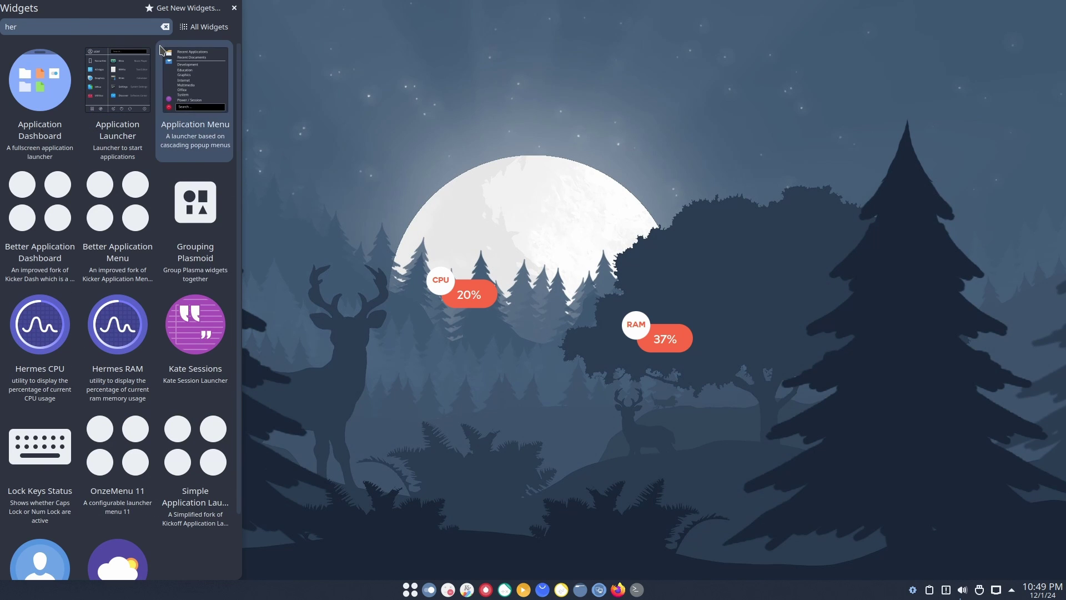
{"action": "left_click", "coordinate": [209, 12]}
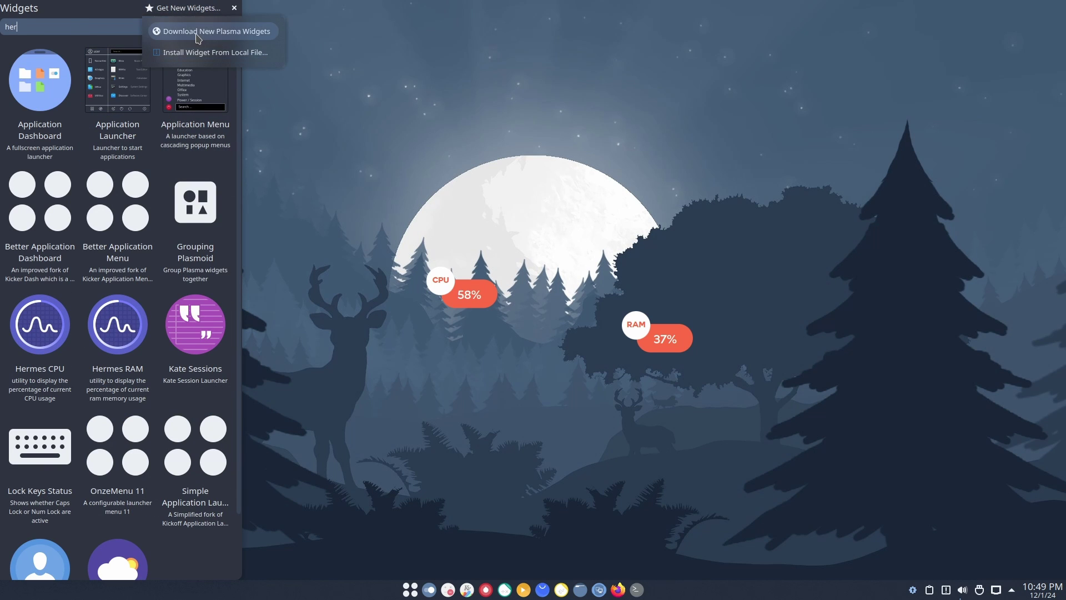
{"action": "left_click", "coordinate": [245, 33]}
{"action": "mouse_move", "coordinate": [253, 263]}
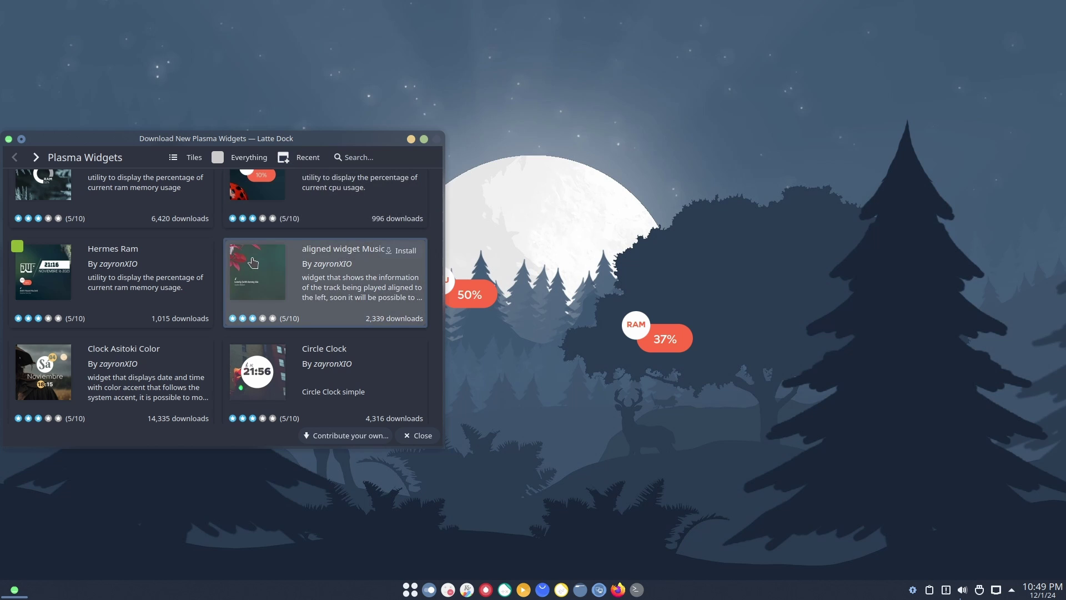
{"action": "scroll", "coordinate": [220, 251], "scroll_direction": "down", "scroll_amount": 10}
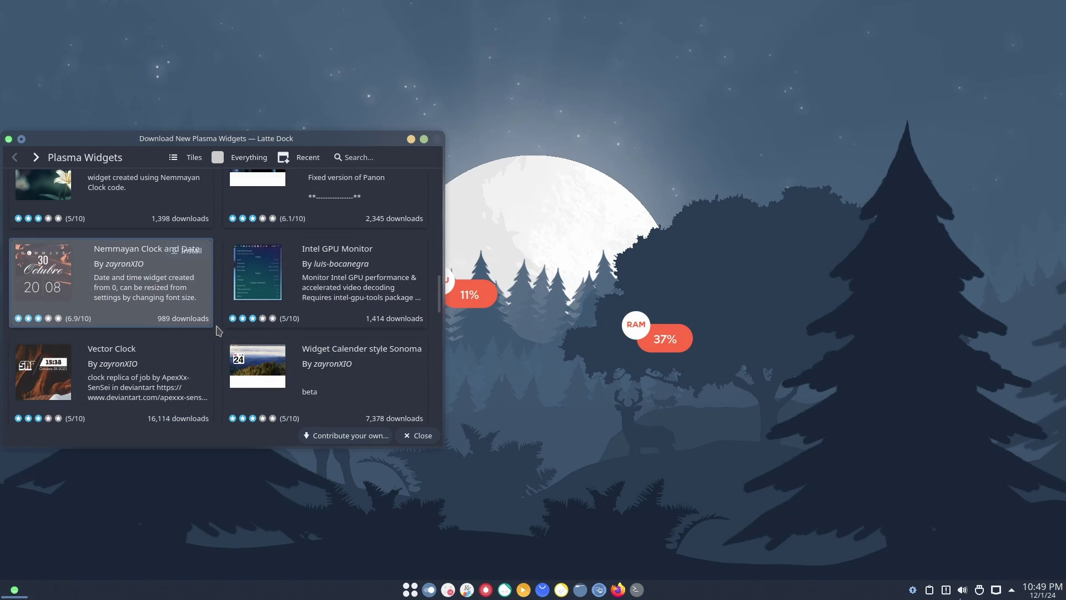
{"action": "scroll", "coordinate": [218, 331], "scroll_direction": "up", "scroll_amount": 5}
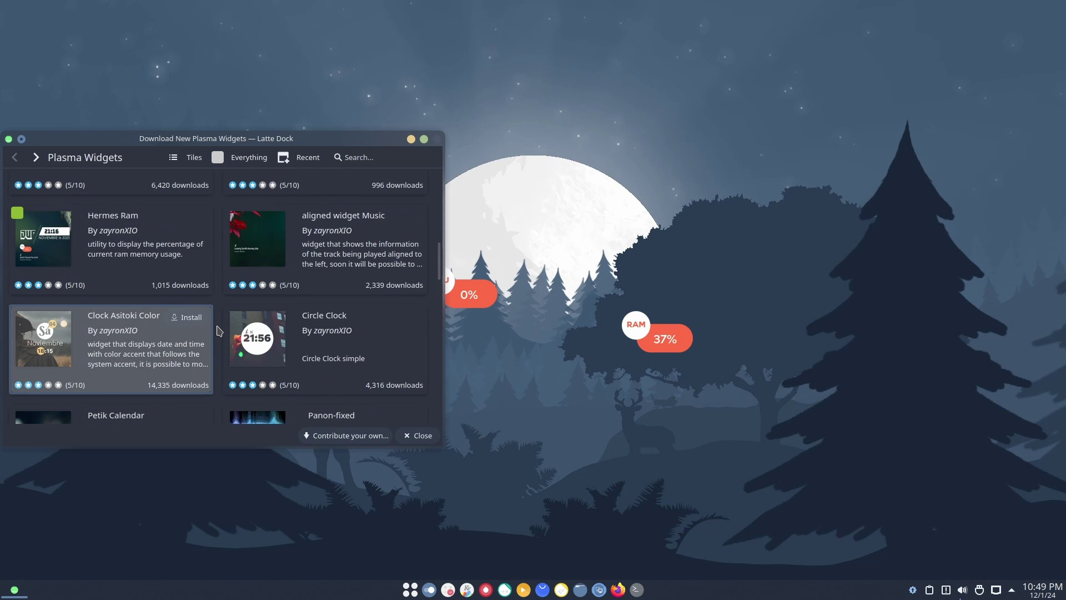
{"action": "scroll", "coordinate": [219, 331], "scroll_direction": "down", "scroll_amount": 5}
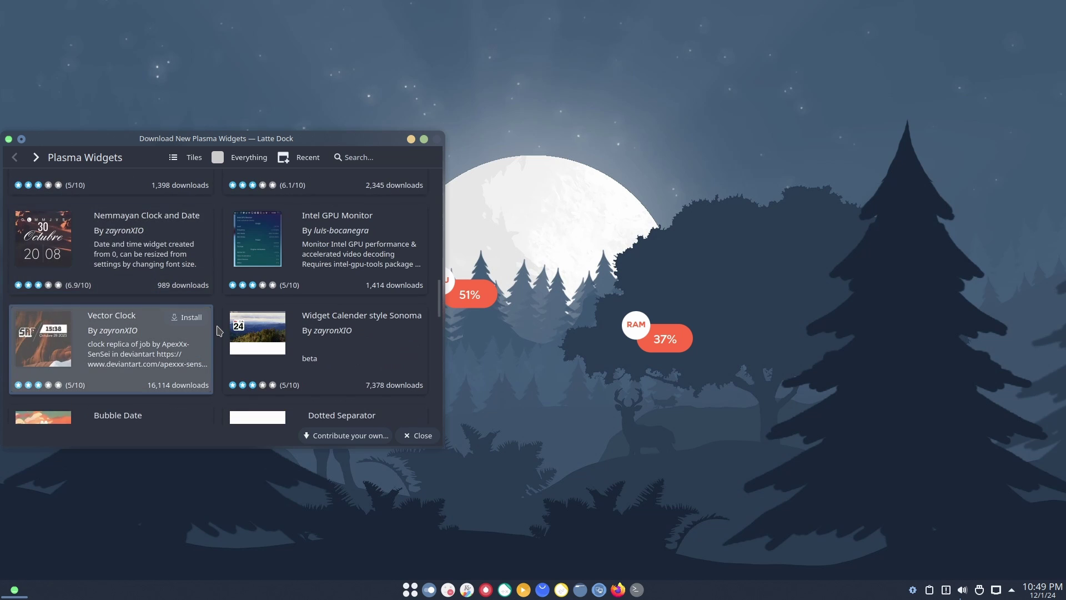
{"action": "left_click", "coordinate": [188, 317]}
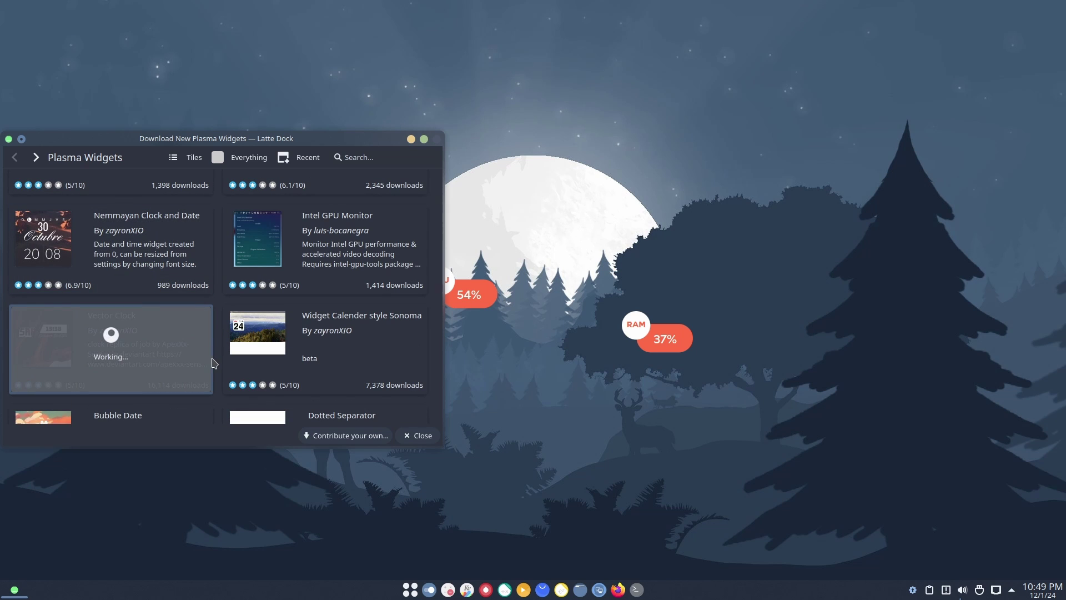
{"action": "scroll", "coordinate": [217, 365], "scroll_direction": "down", "scroll_amount": 1}
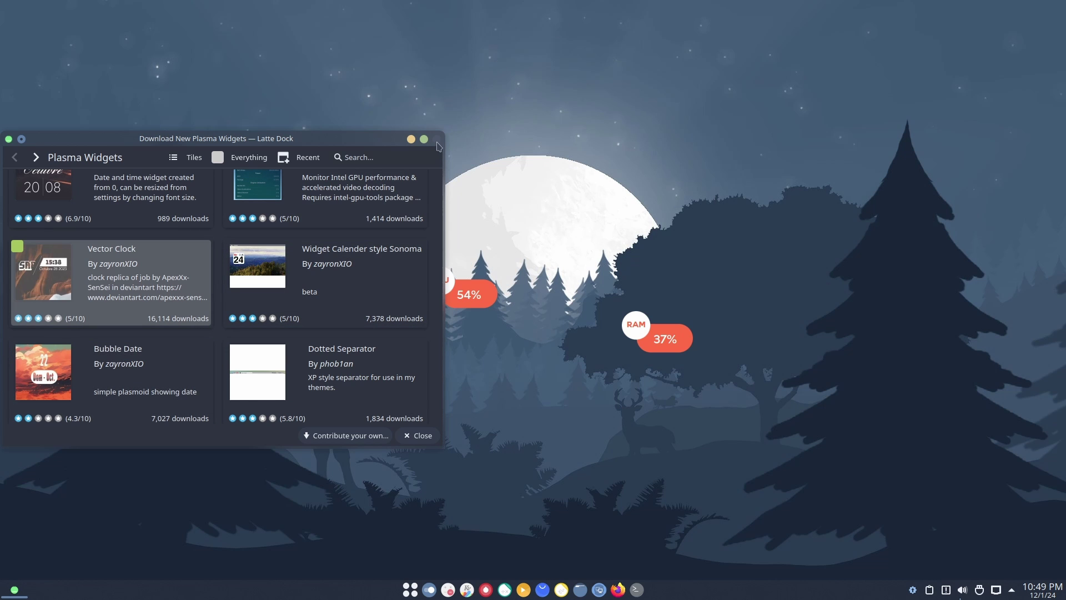
{"action": "left_click", "coordinate": [418, 436]}
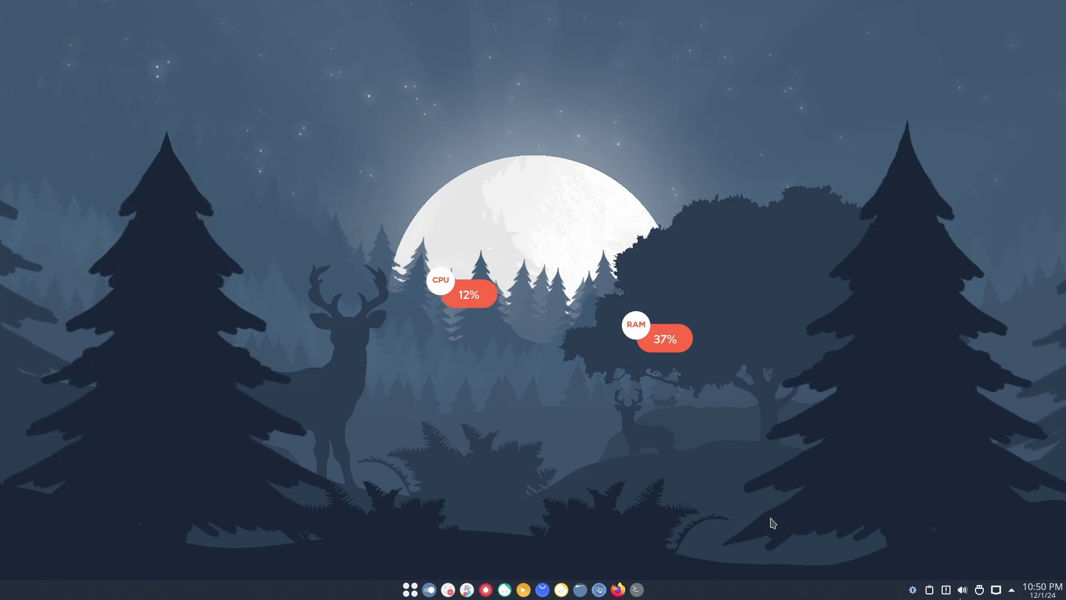
Find the vector clock in the widget list with "ve" and place it on the desktop over the moon's upper edge
{"action": "right_click", "coordinate": [767, 583]}
{"action": "left_click", "coordinate": [762, 467]}
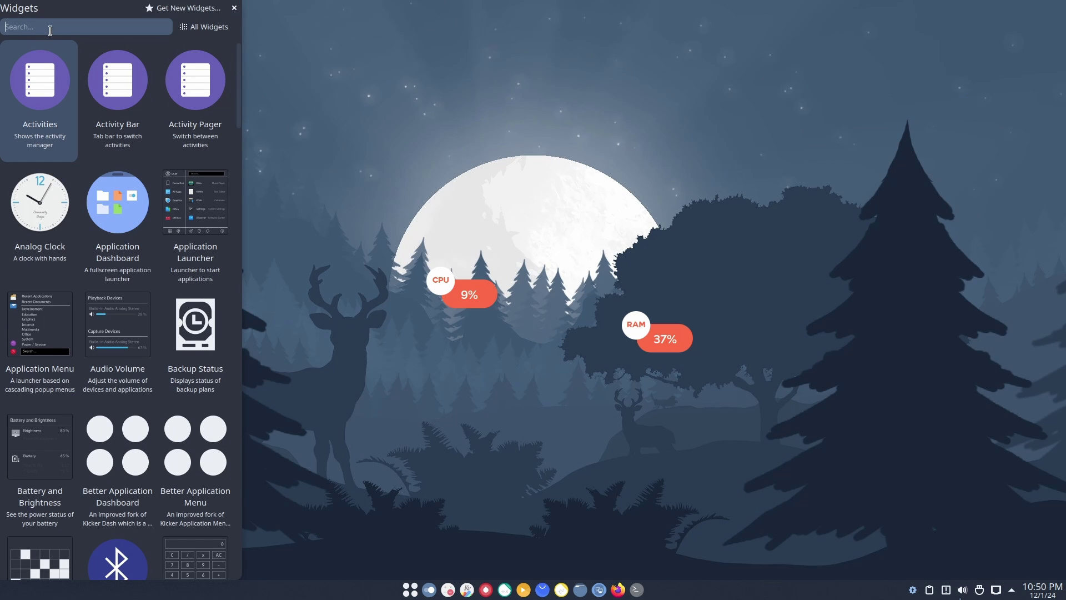
{"action": "type", "text": "ver"}
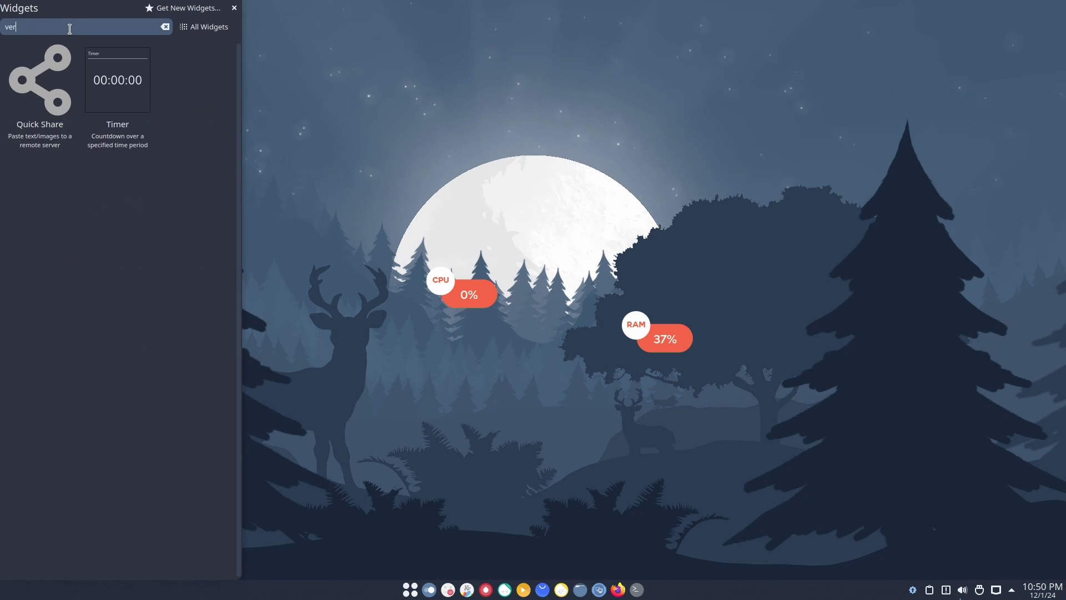
{"action": "key", "text": "BackSpace"}
{"action": "key", "text": "BackSpace"}
{"action": "type", "text": "e"}
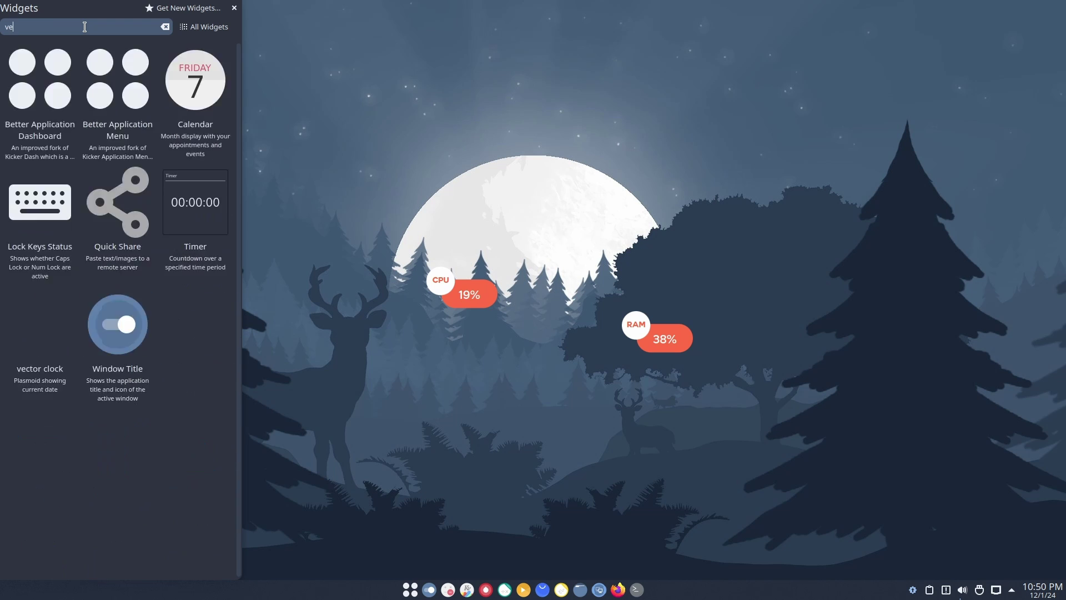
{"action": "type", "text": "l"}
{"action": "left_click_drag", "start_coordinate": [50, 95], "coordinate": [518, 94]}
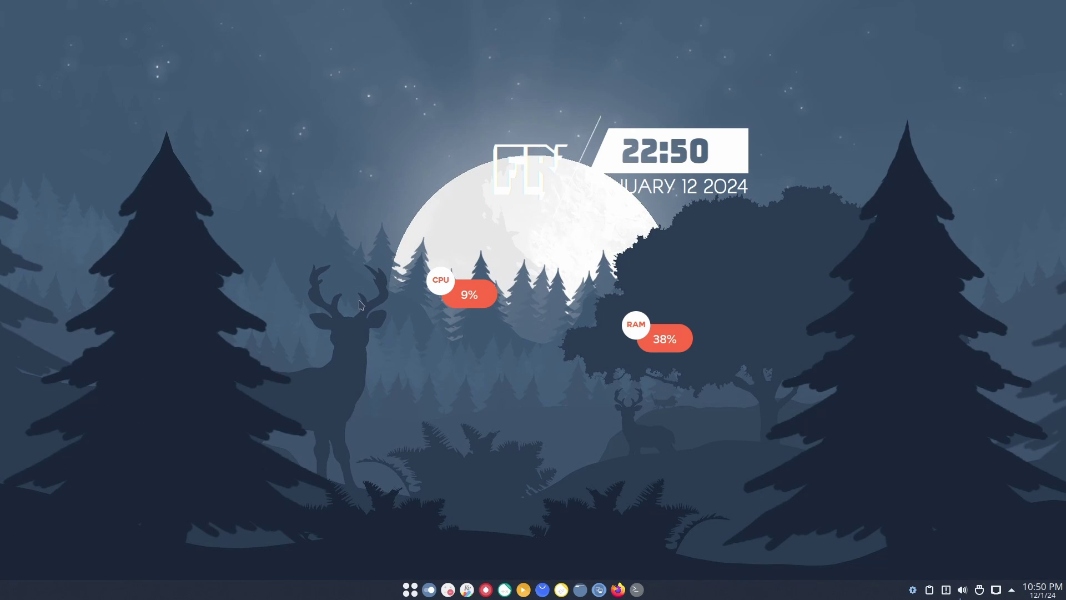
In desktop edit mode, move Hermes CPU onto the lower part of the large tree beside the big deer, with Hermes RAM directly above it
{"action": "right_click", "coordinate": [470, 295]}
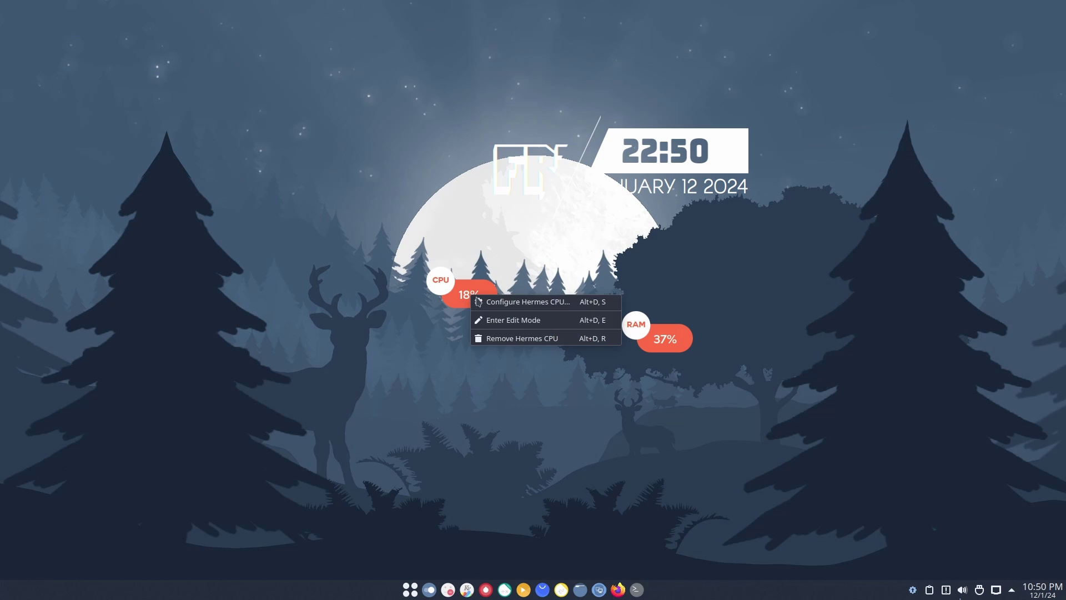
{"action": "left_click", "coordinate": [503, 319]}
{"action": "left_click_drag", "start_coordinate": [469, 294], "coordinate": [105, 507]}
{"action": "mouse_move", "coordinate": [663, 341]}
{"action": "left_click_drag", "start_coordinate": [663, 341], "coordinate": [103, 457]}
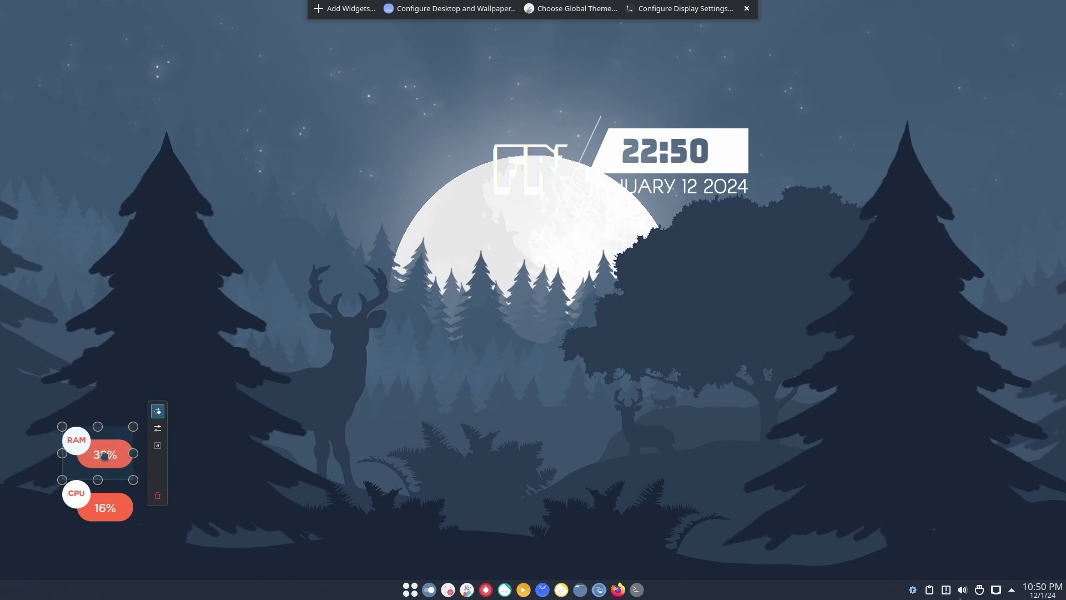
Move the vector clock above the Hermes widgets and shift all three higher, stacked as clock, RAM and CPU
{"action": "left_click_drag", "start_coordinate": [693, 126], "coordinate": [252, 334]}
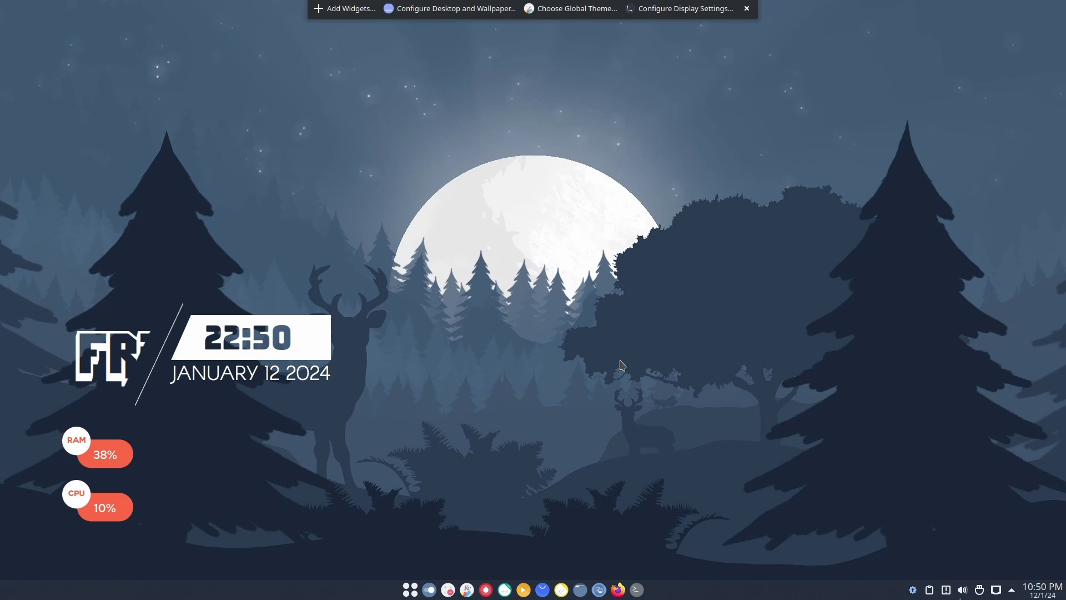
{"action": "left_click_drag", "start_coordinate": [191, 362], "coordinate": [191, 289]}
{"action": "left_click_drag", "start_coordinate": [109, 453], "coordinate": [117, 391]}
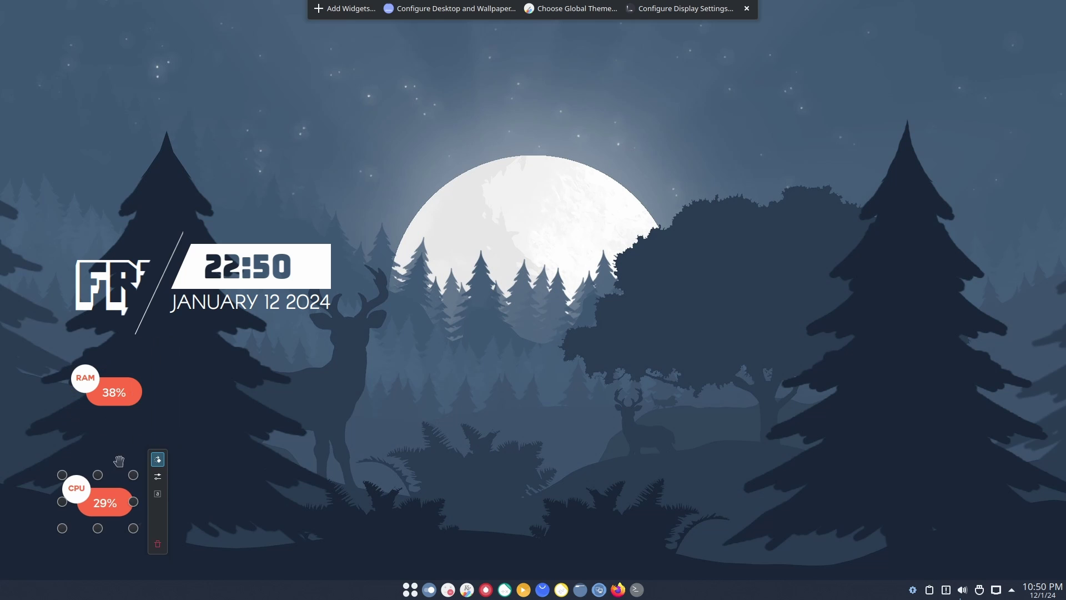
{"action": "left_click_drag", "start_coordinate": [114, 500], "coordinate": [117, 447]}
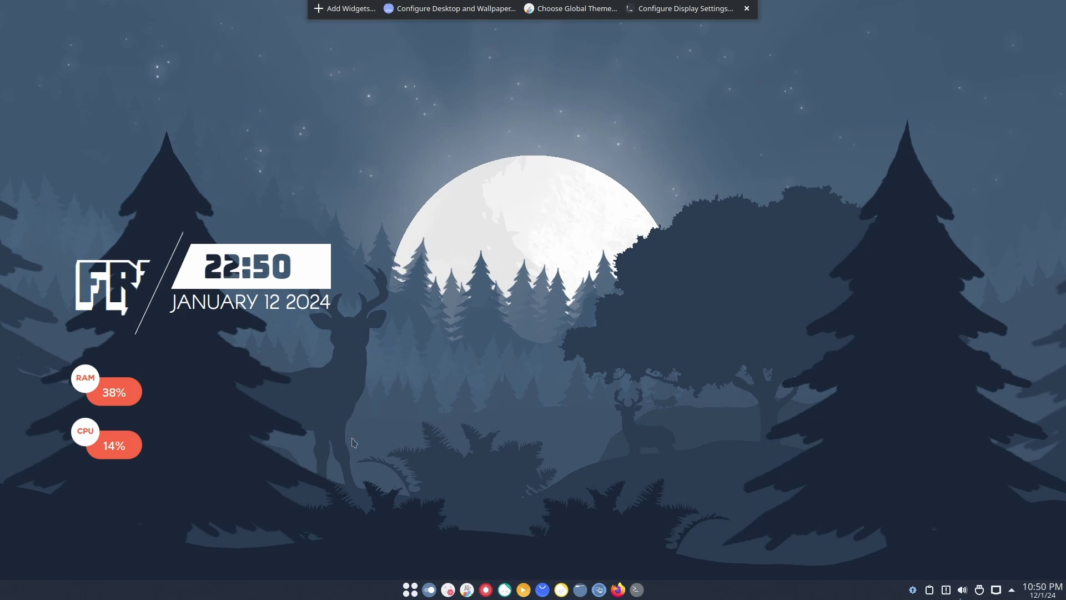
Find the Petik widget in the widget list with "petik" and place it on the desktop above the moon and round tree
{"action": "key", "text": "alt+d"}
{"action": "key", "text": "a"}
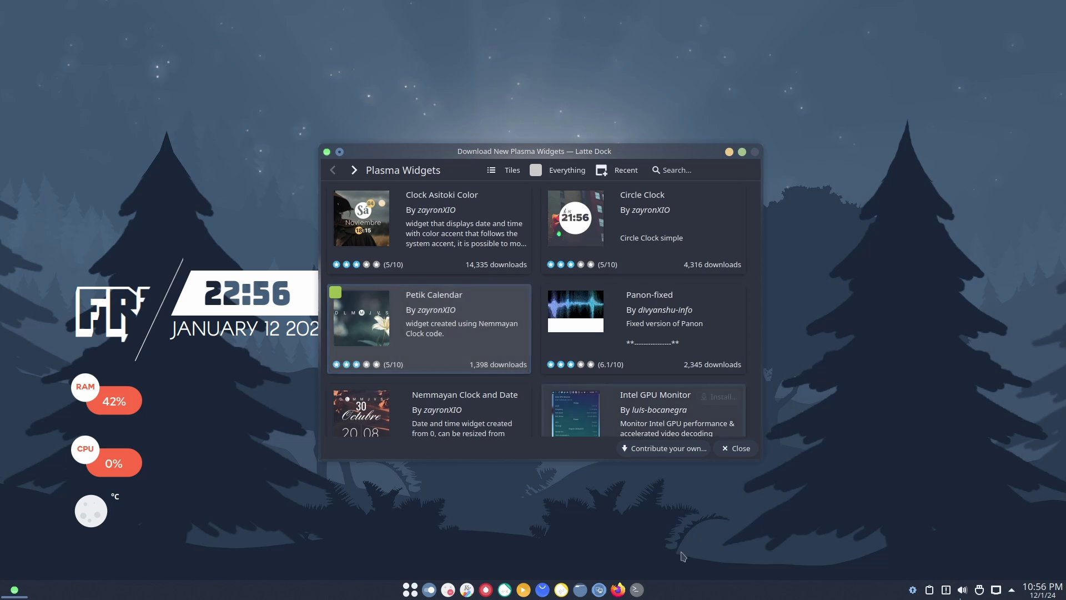
{"action": "right_click", "coordinate": [769, 589]}
{"action": "left_click", "coordinate": [801, 550]}
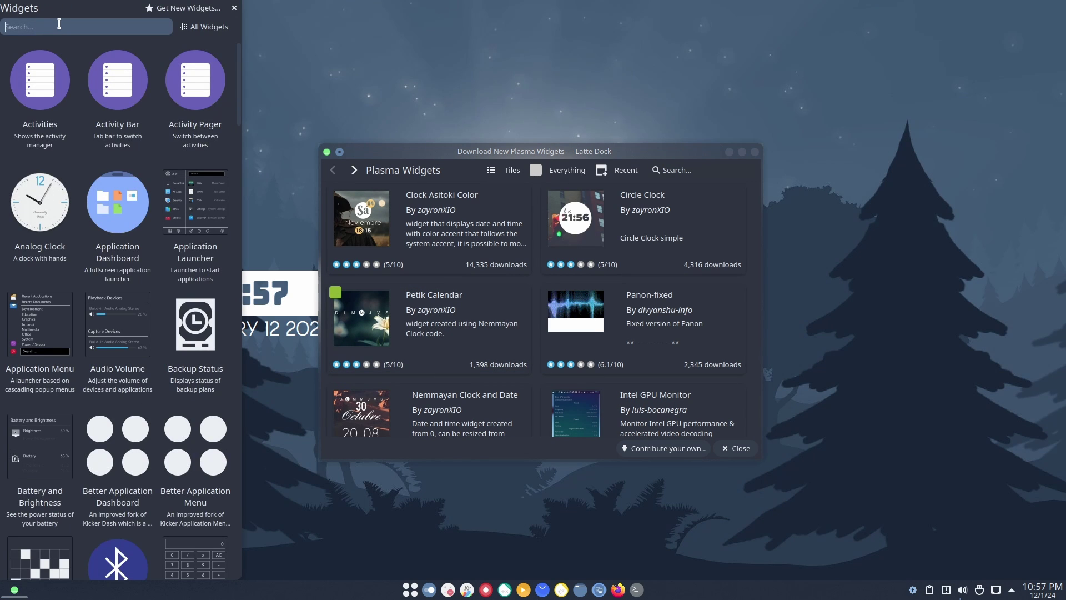
{"action": "type", "text": "petik"}
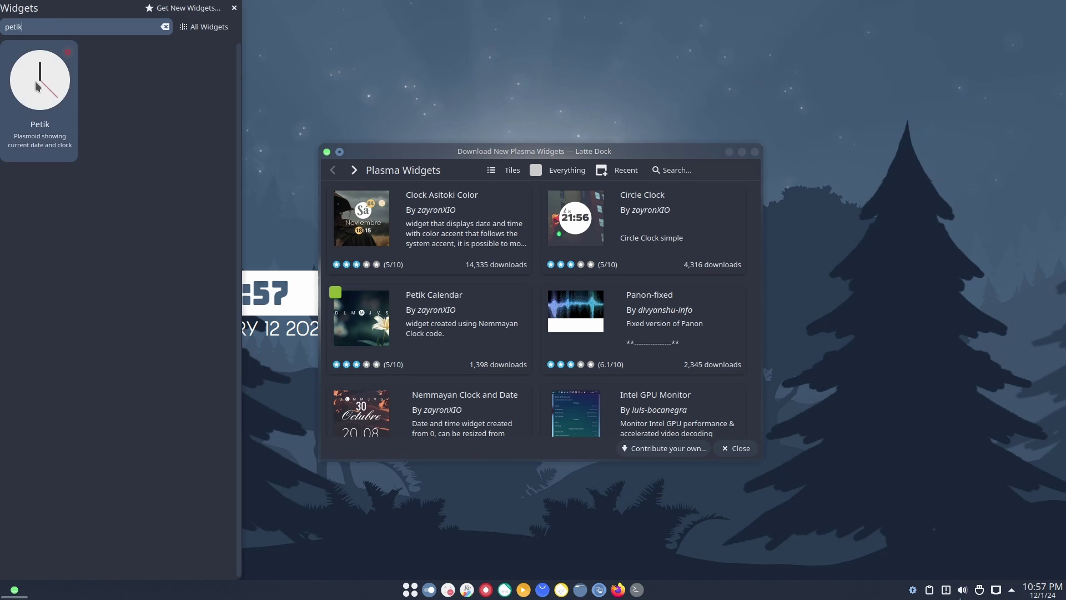
{"action": "left_click_drag", "start_coordinate": [40, 80], "coordinate": [657, 165]}
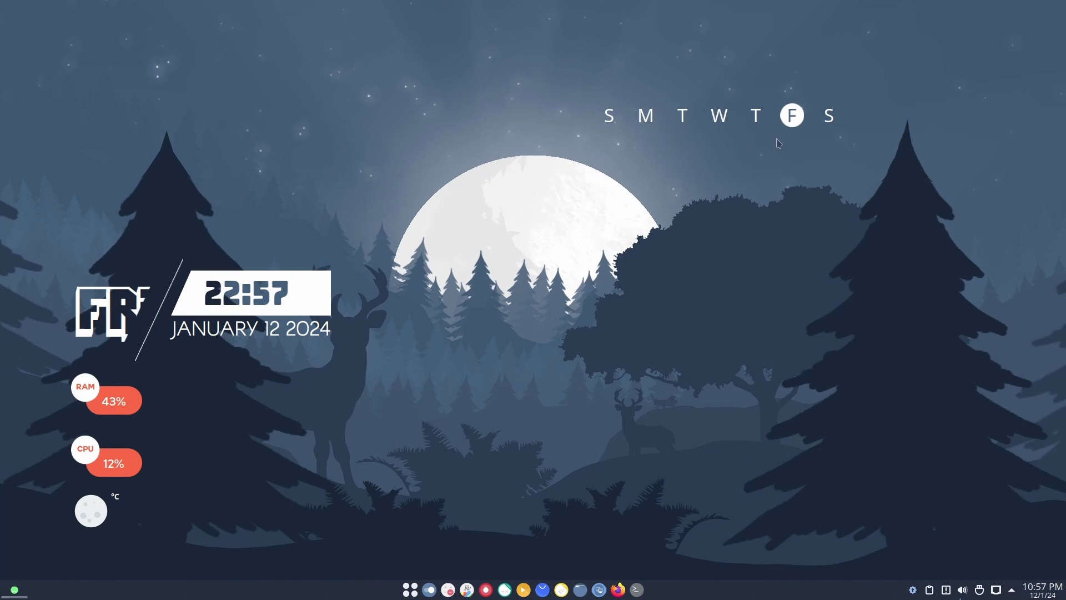
Move the Petik weekday widget directly above the vector clock, and close the widget list and the download window
{"action": "right_click", "coordinate": [724, 120]}
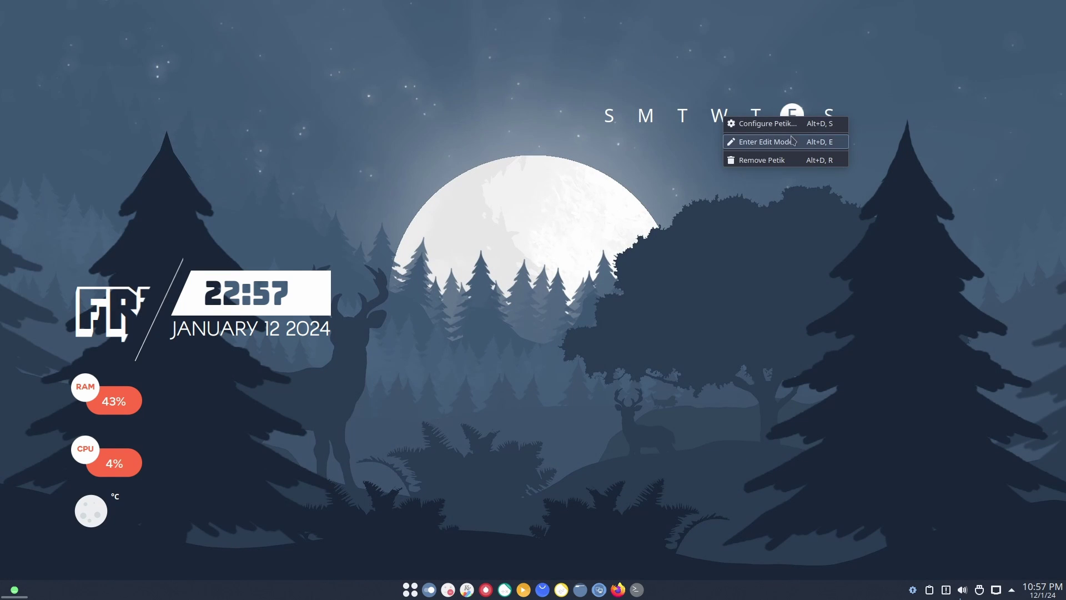
{"action": "left_click", "coordinate": [775, 143]}
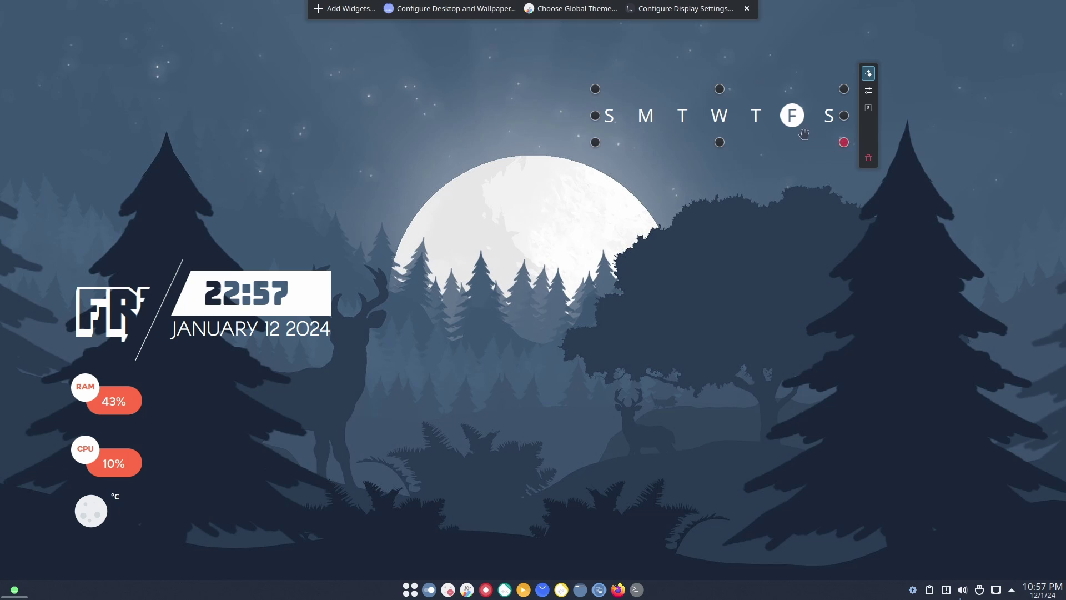
{"action": "left_click_drag", "start_coordinate": [804, 134], "coordinate": [282, 239]}
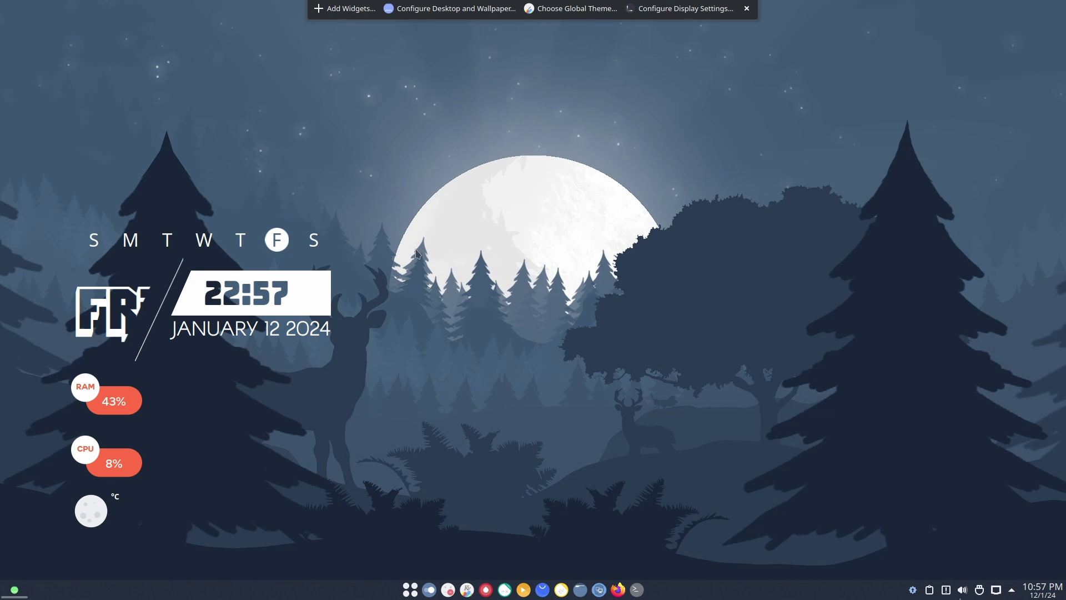
{"action": "mouse_move", "coordinate": [323, 243]}
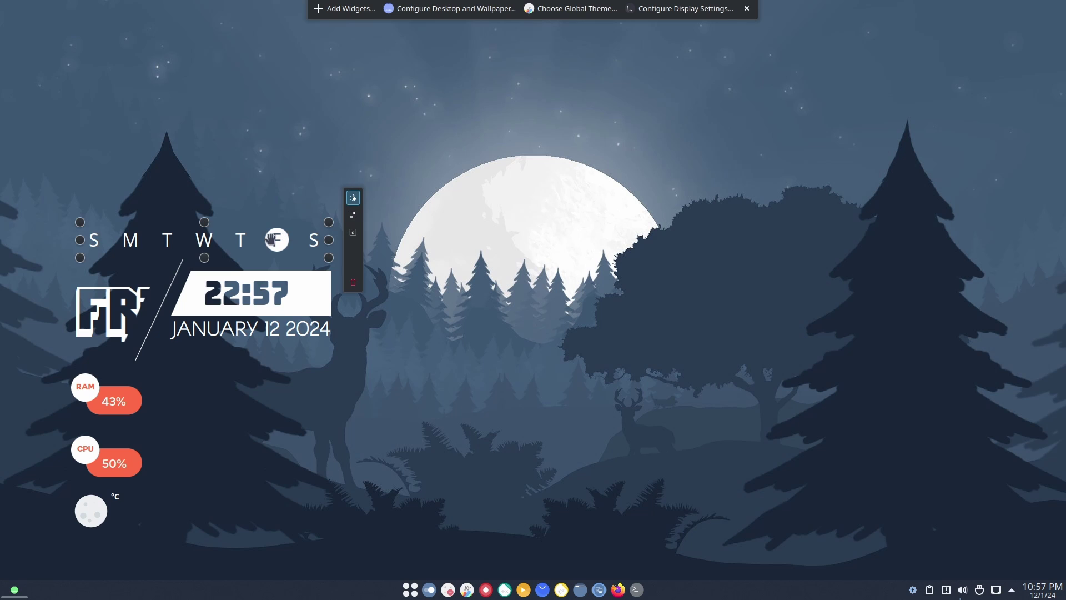
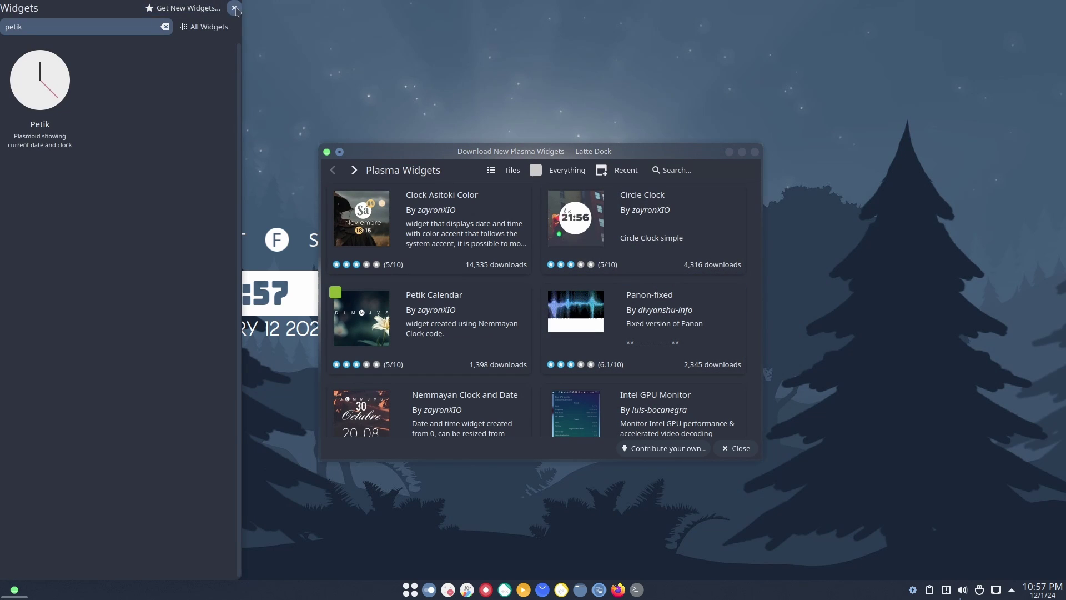
{"action": "left_click", "coordinate": [234, 8]}
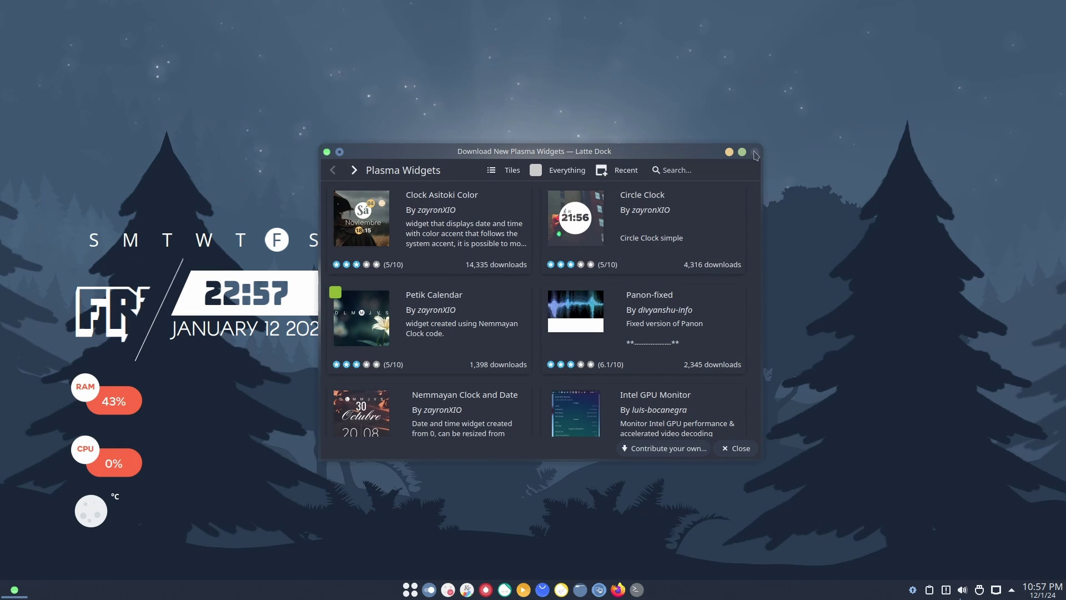
{"action": "left_click", "coordinate": [735, 448]}
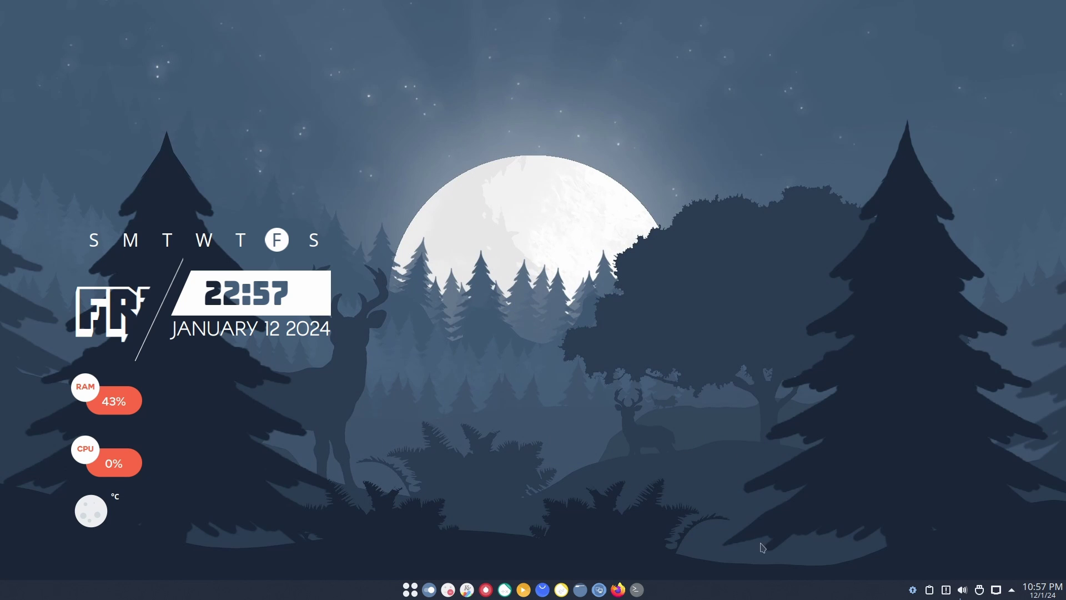
Set the OnzeMenu 11 menu position to Center and open the menu to check it
{"action": "left_click", "coordinate": [410, 589]}
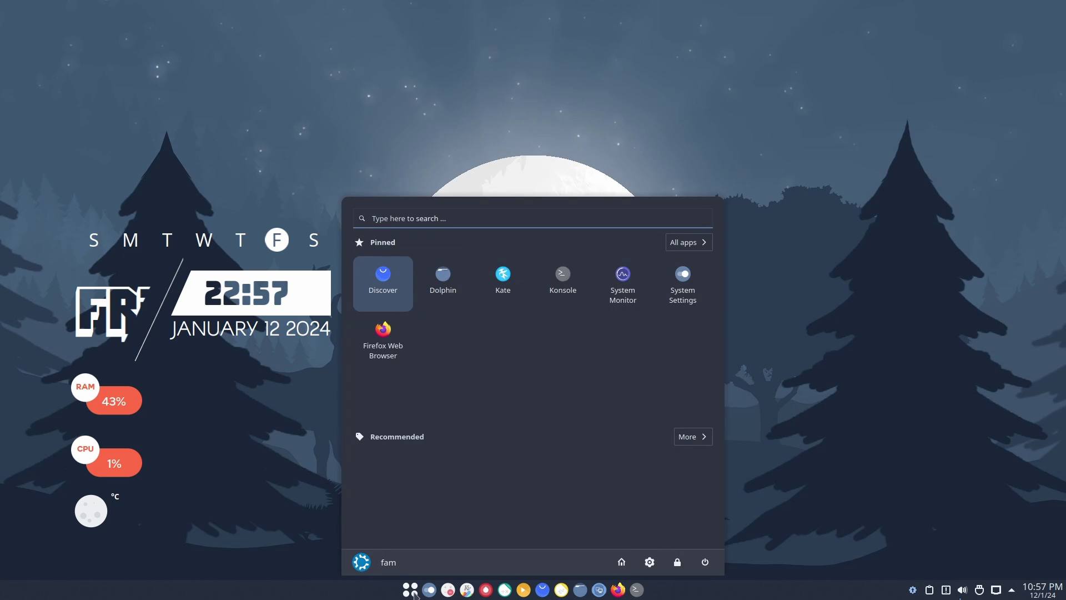
{"action": "right_click", "coordinate": [415, 594]}
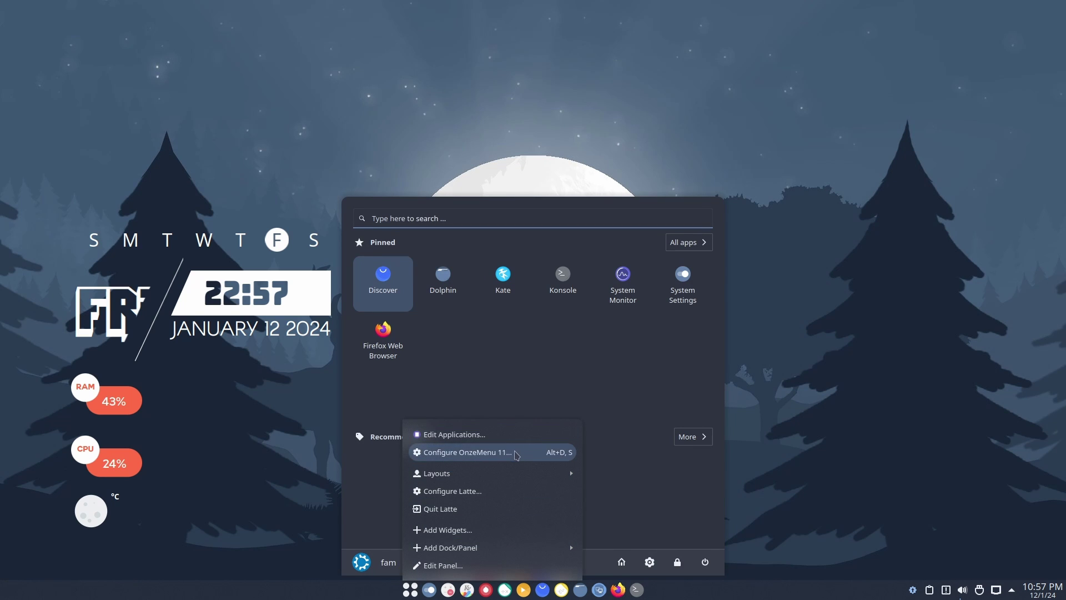
{"action": "left_click", "coordinate": [517, 453]}
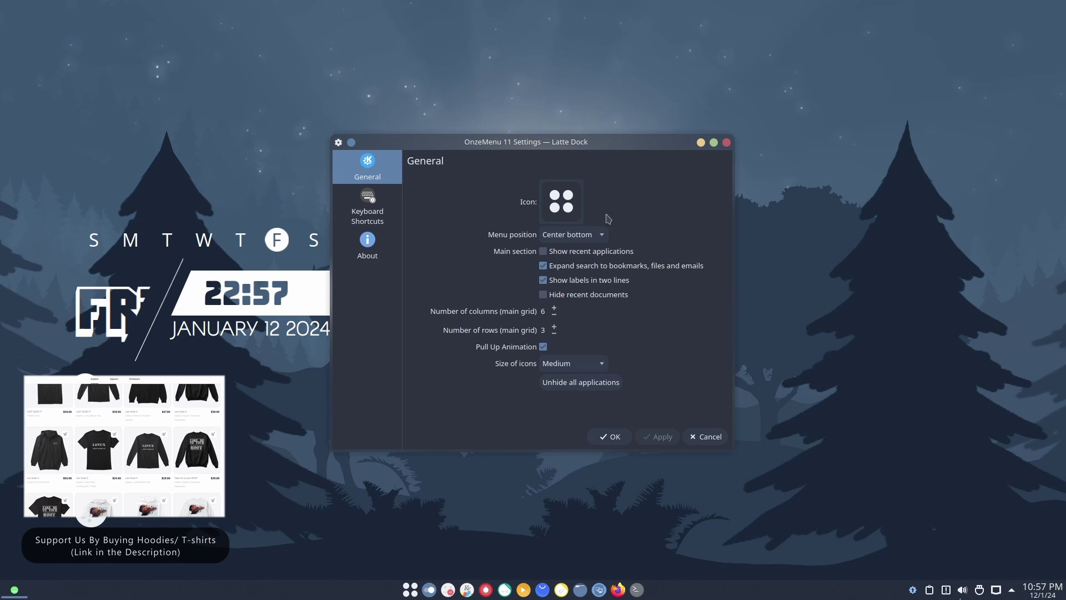
{"action": "left_click", "coordinate": [588, 236]}
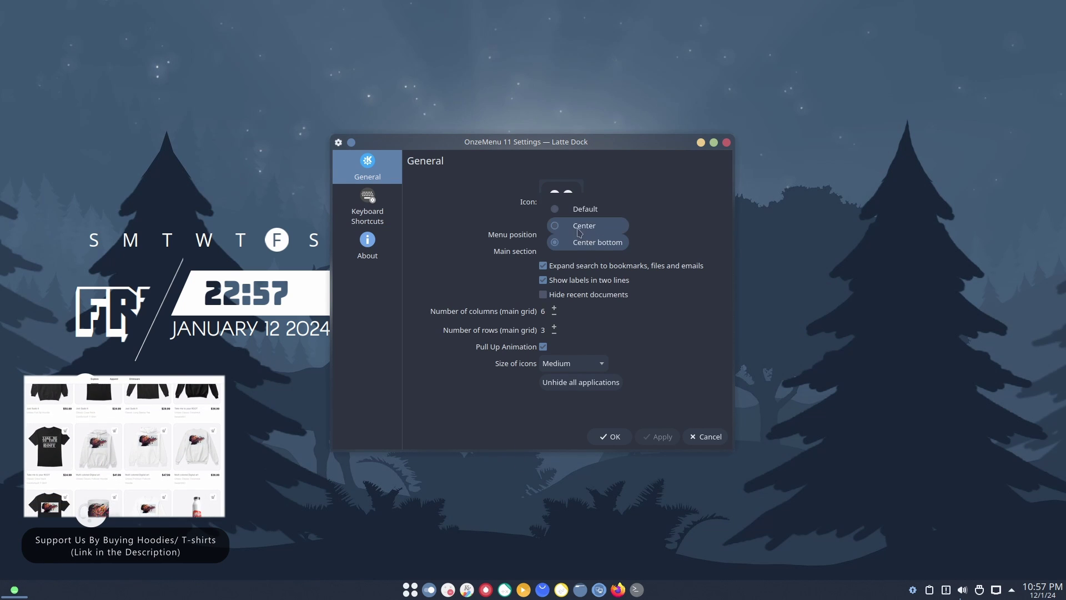
{"action": "left_click", "coordinate": [584, 225]}
{"action": "left_click", "coordinate": [660, 437]}
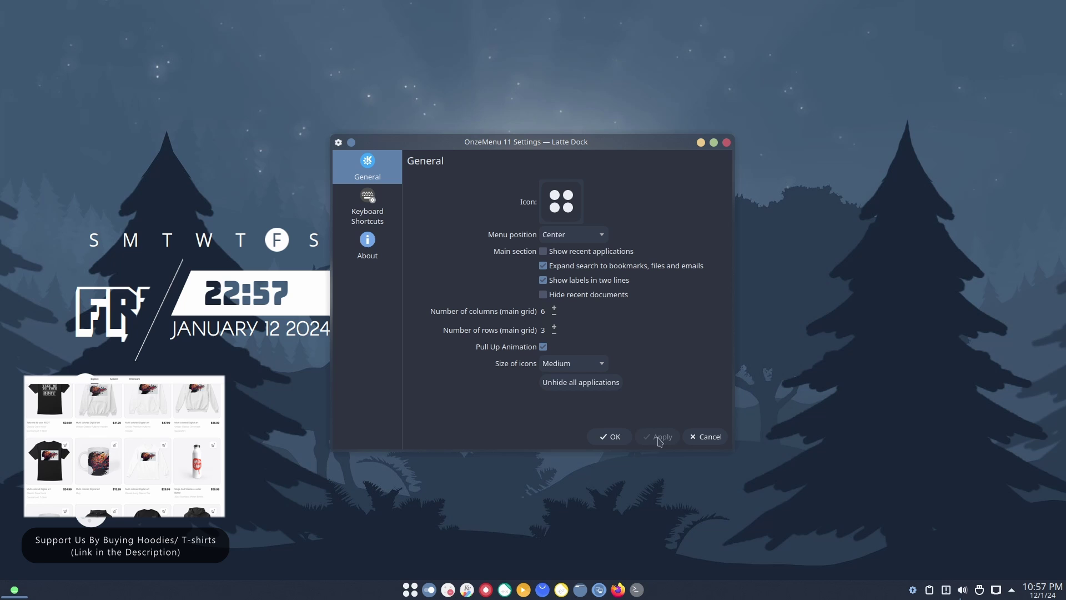
{"action": "left_click", "coordinate": [610, 437]}
{"action": "left_click", "coordinate": [411, 592]}
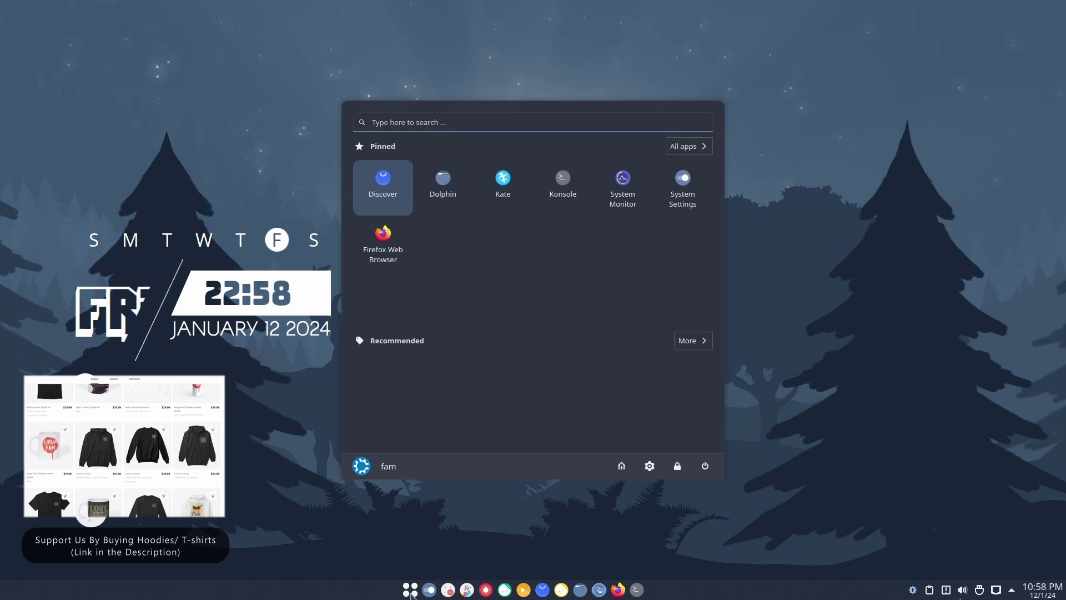
Look through the full application list in OnzeMenu 11, and reopen the menu to check its centred pinned view before closing it
{"action": "left_click", "coordinate": [689, 146]}
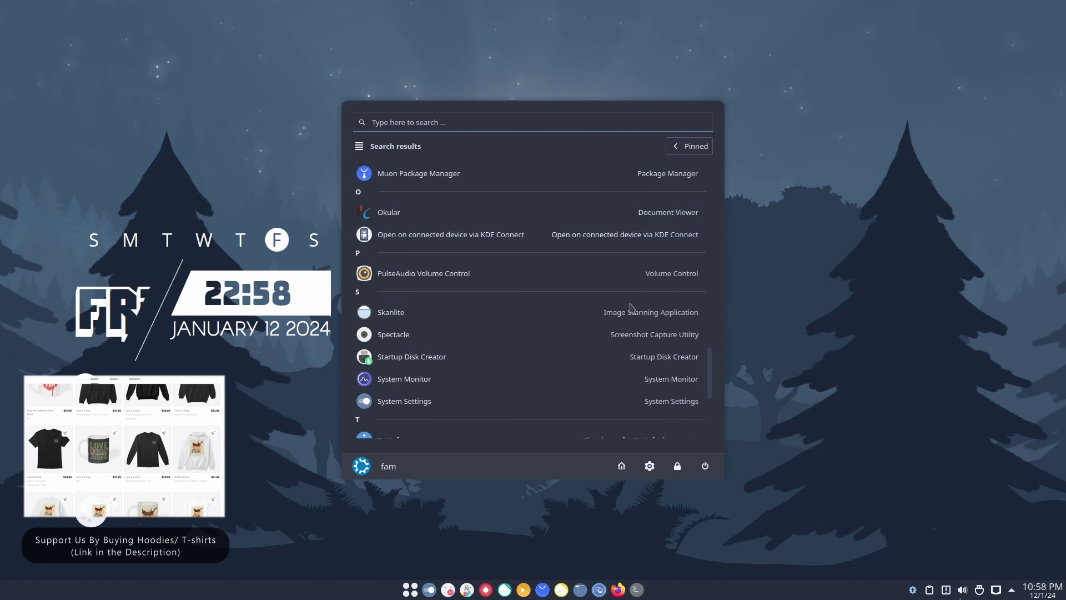
{"action": "scroll", "coordinate": [631, 305], "scroll_direction": "down", "scroll_amount": 3}
{"action": "scroll", "coordinate": [631, 308], "scroll_direction": "up", "scroll_amount": 5}
{"action": "scroll", "coordinate": [631, 308], "scroll_direction": "up", "scroll_amount": 8}
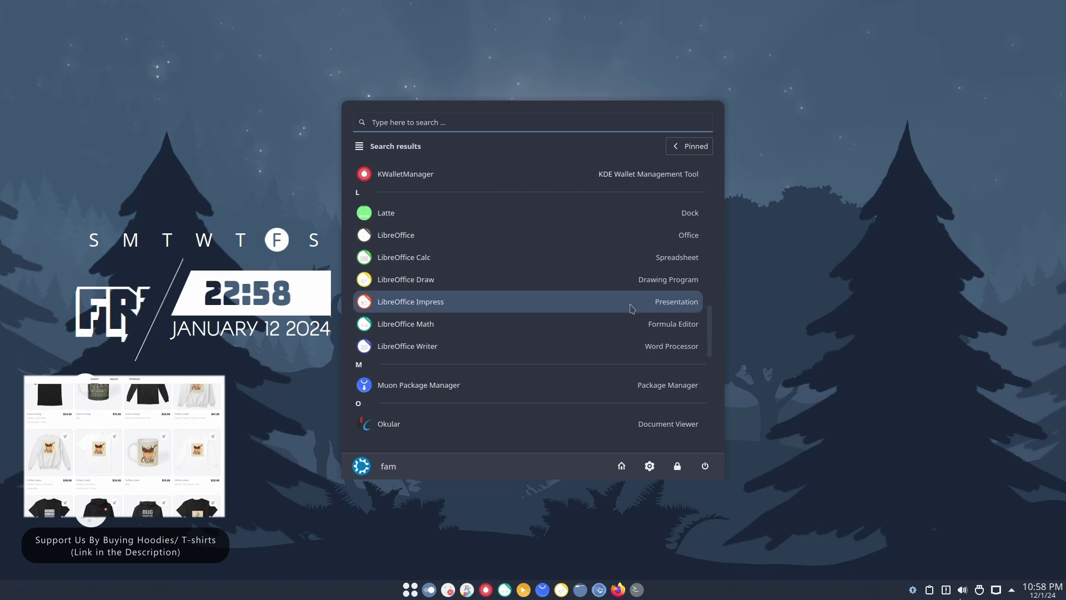
{"action": "left_click", "coordinate": [821, 299]}
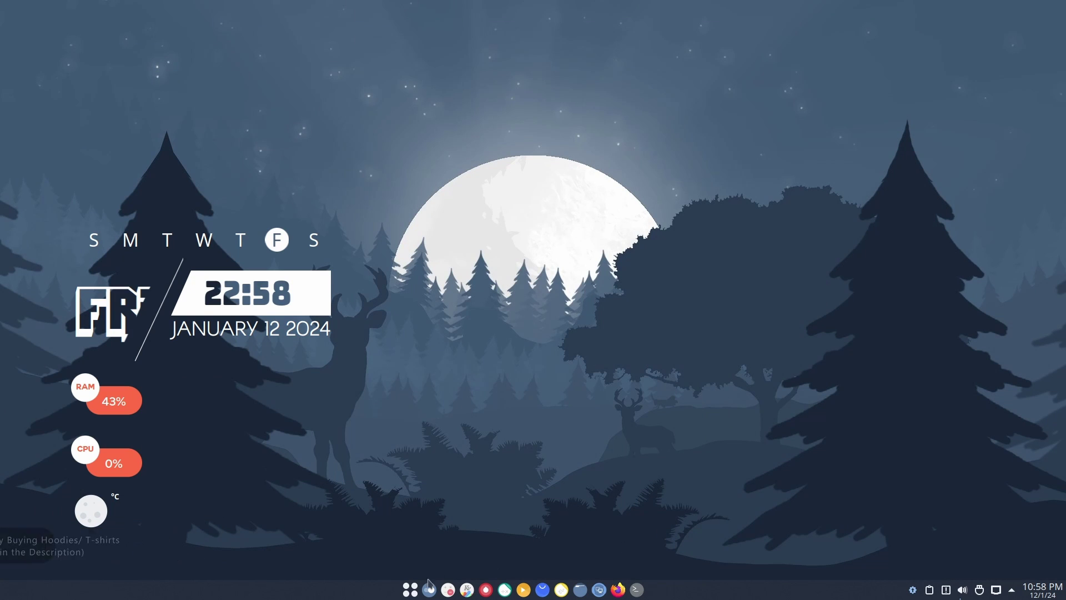
{"action": "left_click", "coordinate": [409, 591]}
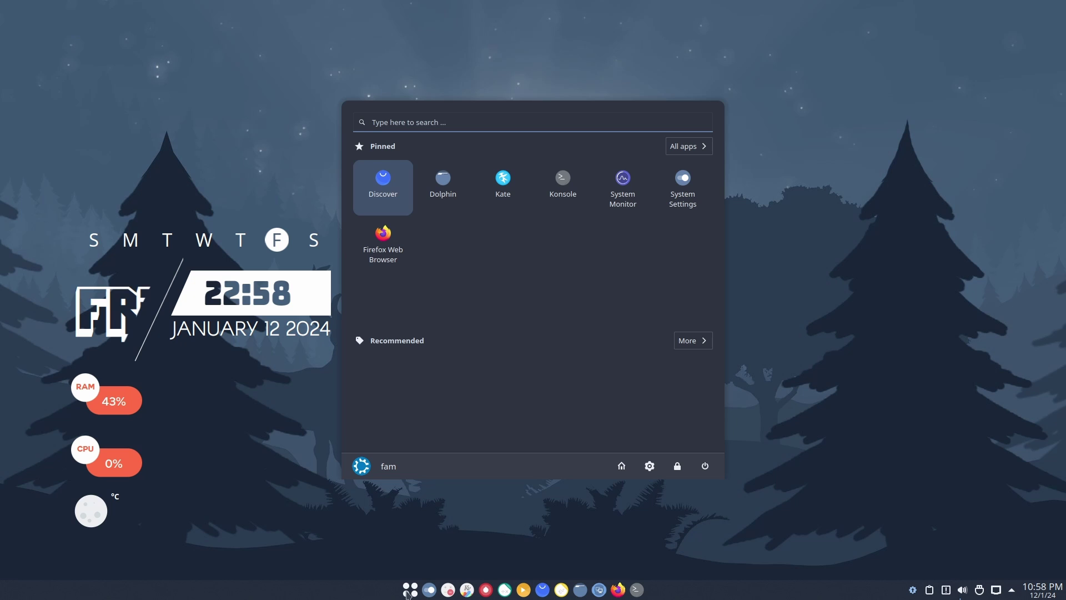
{"action": "left_click", "coordinate": [408, 594]}
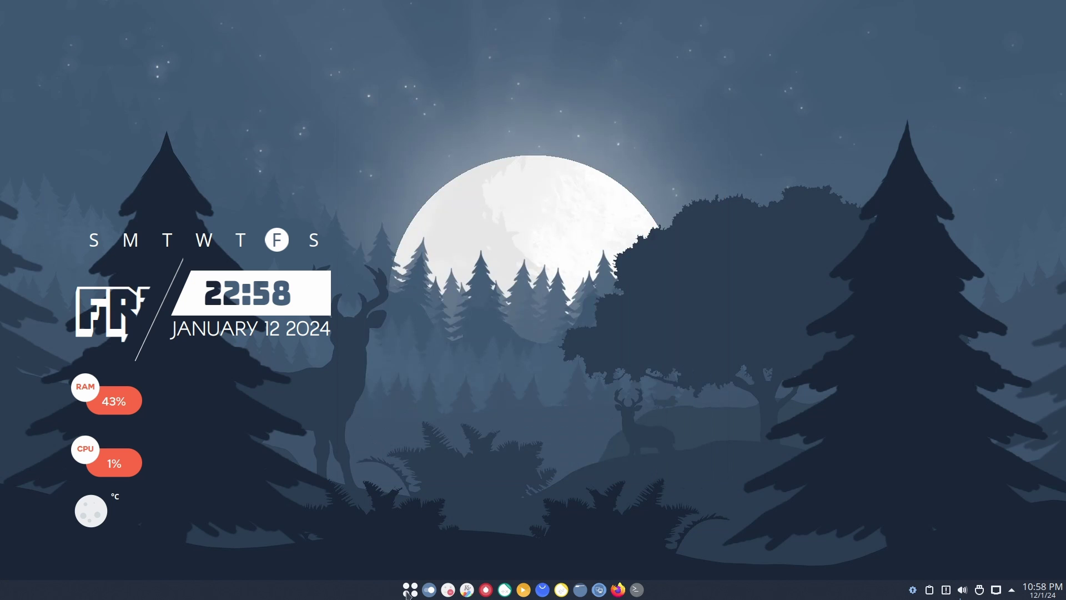
{"action": "left_click", "coordinate": [407, 593]}
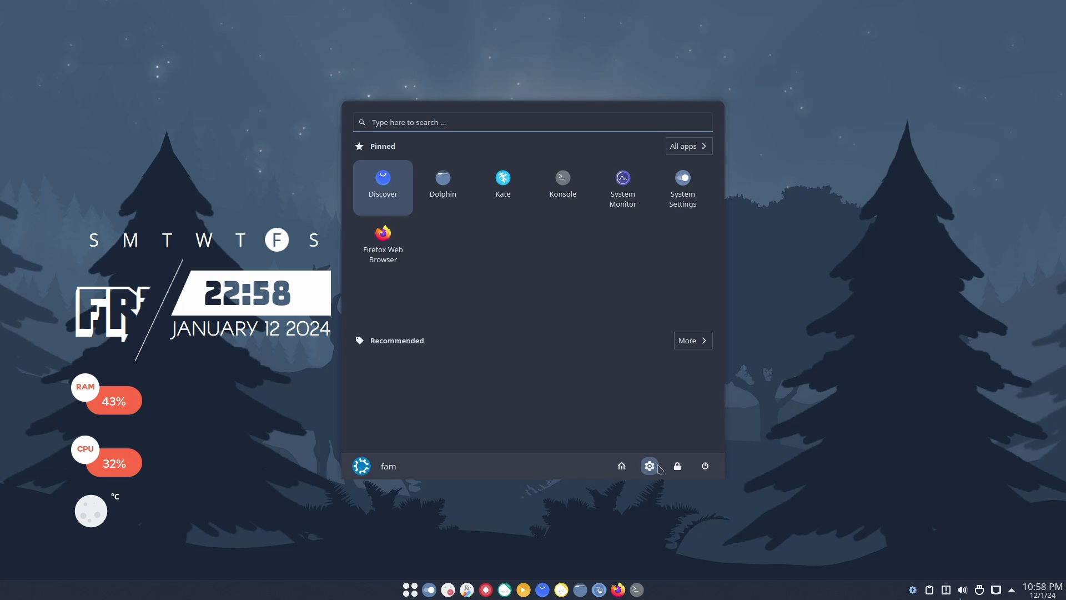
{"action": "left_click", "coordinate": [818, 389]}
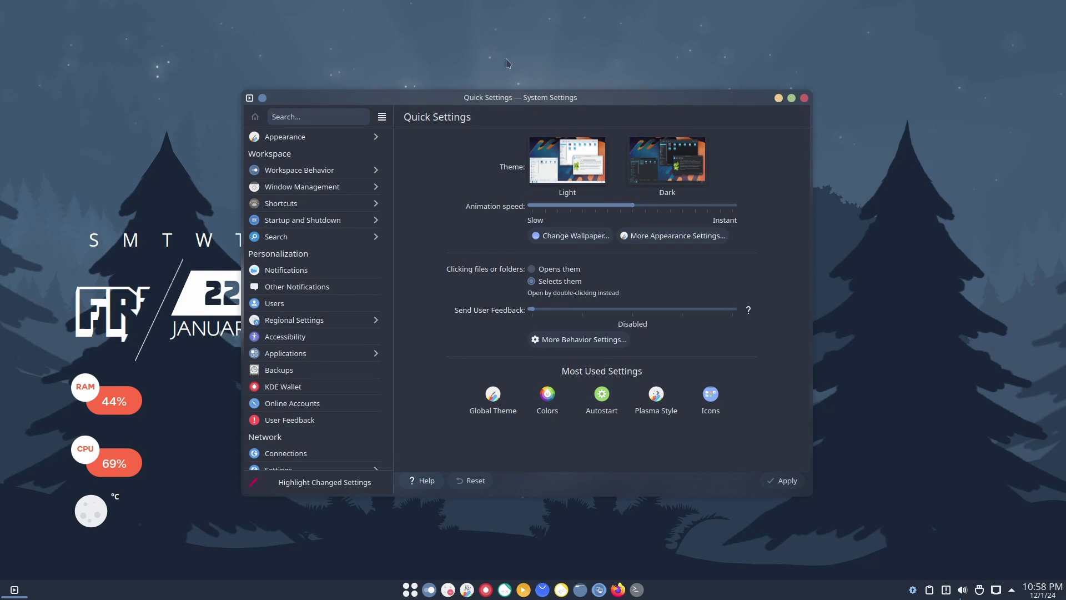
Set the SDDM login screen theme to Utterly-Nord in System Settings and authorise the change with the account password
{"action": "left_click", "coordinate": [322, 221]}
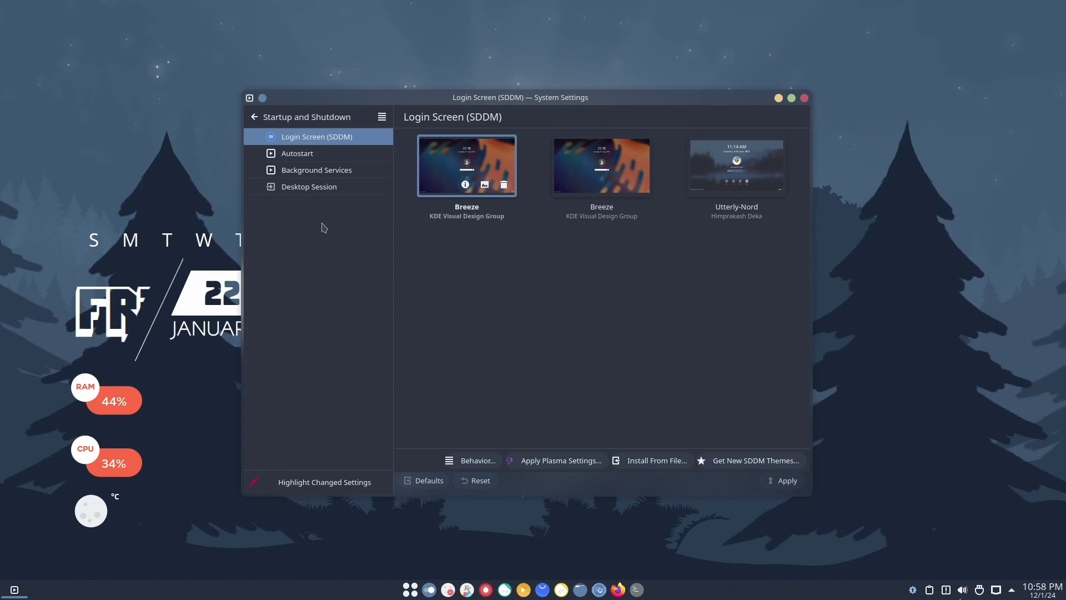
{"action": "left_click", "coordinate": [730, 175]}
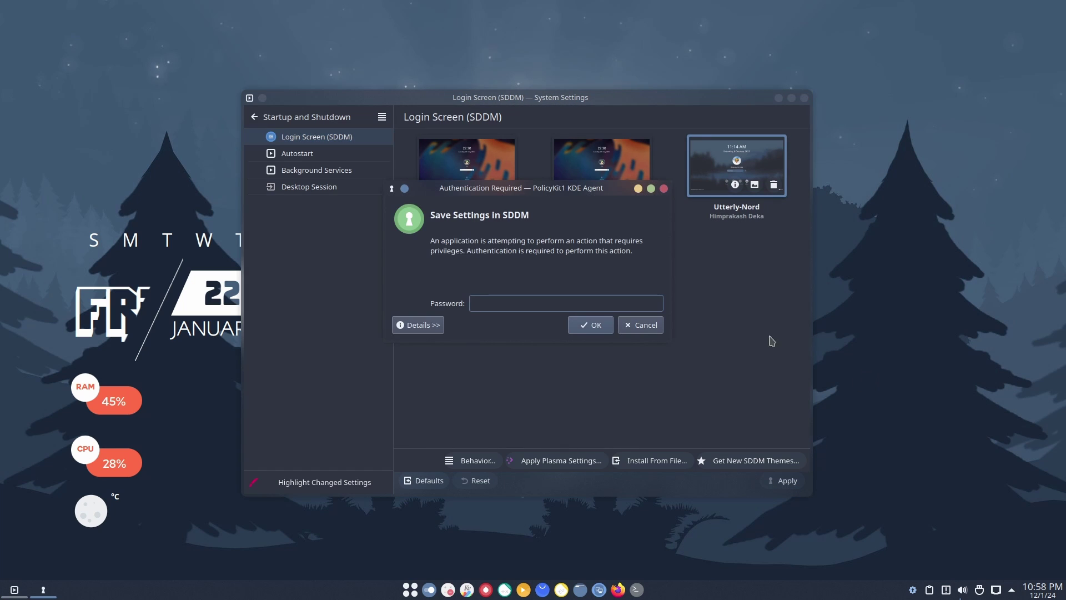
{"action": "type", "text": "••"}
{"action": "key", "text": "Return"}
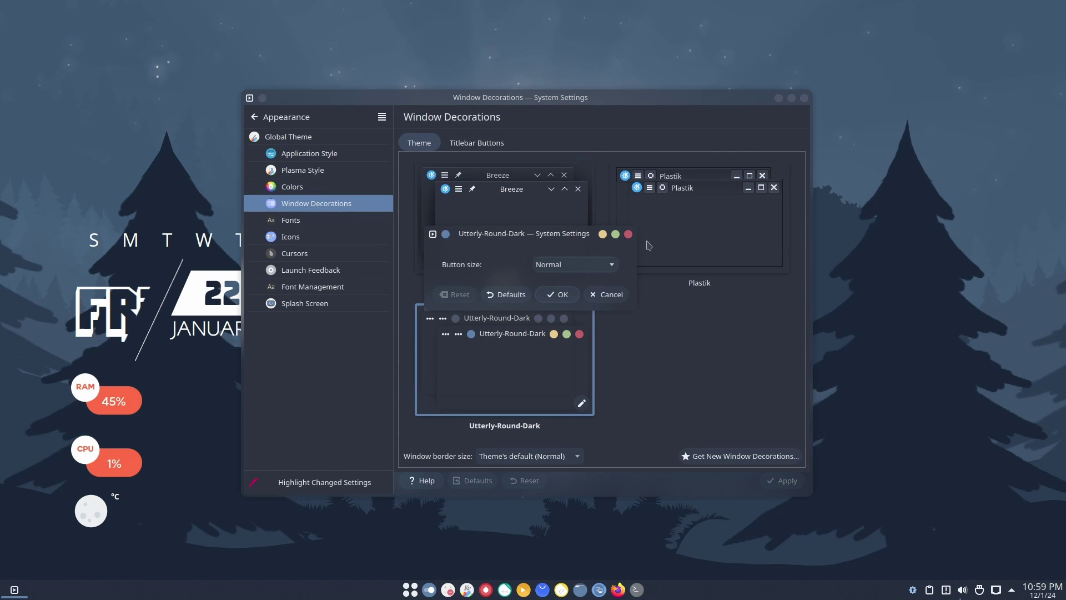
Dismiss the Utterly-Round-Dark button size settings and remove every titlebar button except Minimize, Maximize and Close from the window decoration
{"action": "left_click", "coordinate": [628, 235]}
{"action": "left_click", "coordinate": [473, 145]}
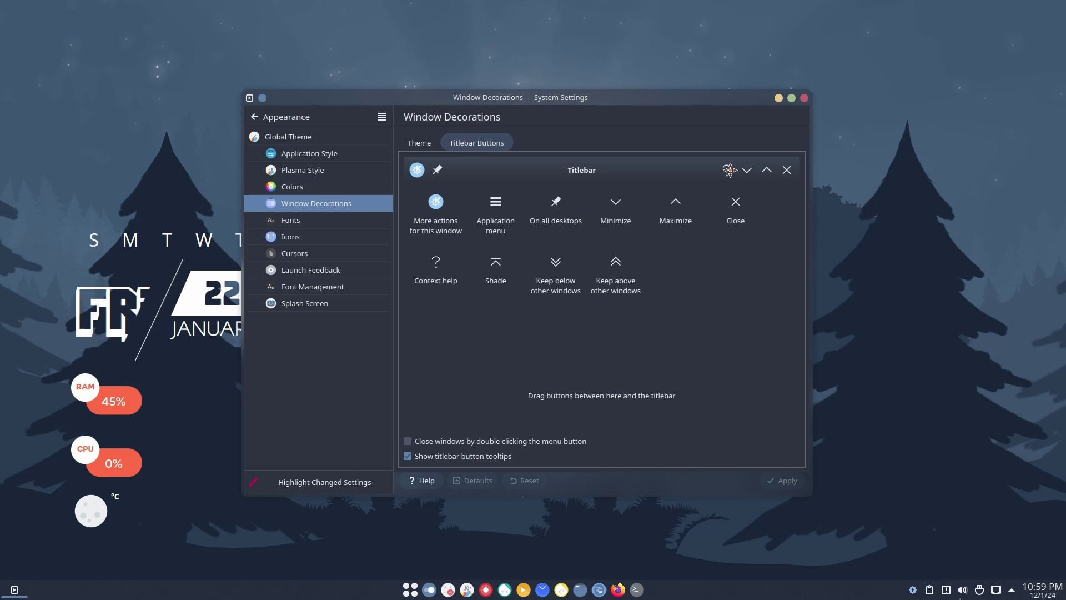
{"action": "left_click_drag", "start_coordinate": [729, 169], "coordinate": [666, 267]}
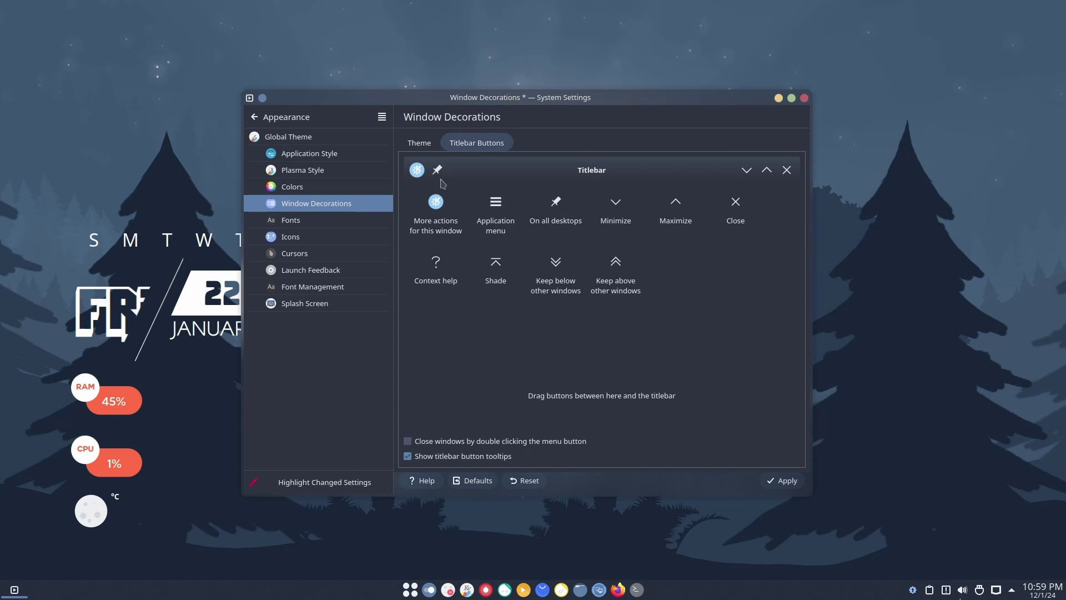
{"action": "left_click_drag", "start_coordinate": [414, 166], "coordinate": [597, 197]}
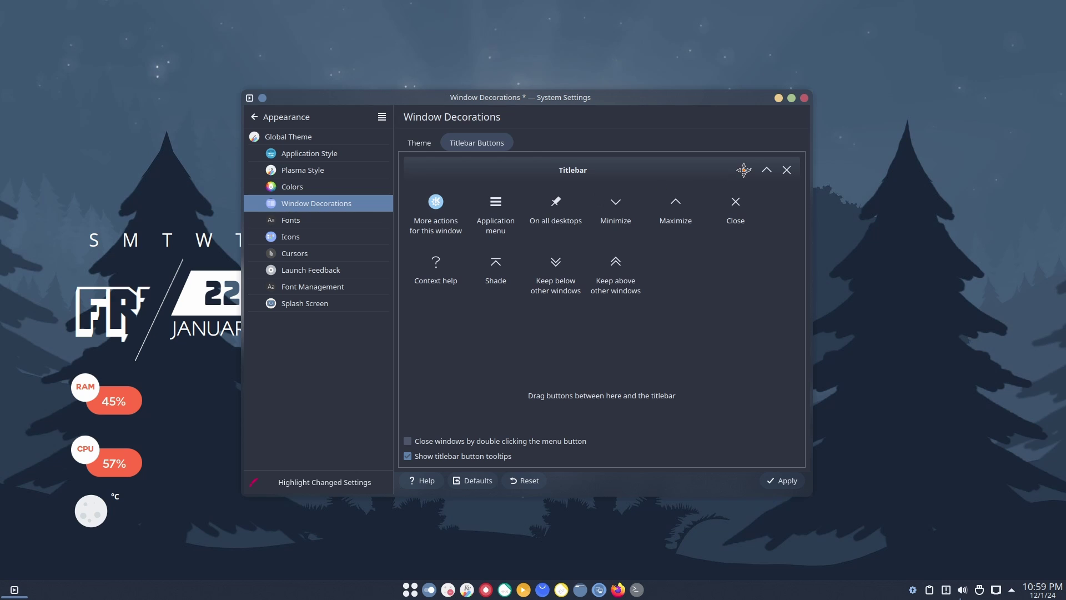
Move the three remaining titlebar buttons to the start of the titlebar, ordered Close, Maximize, Minimize
{"action": "left_click_drag", "start_coordinate": [745, 169], "coordinate": [417, 170]}
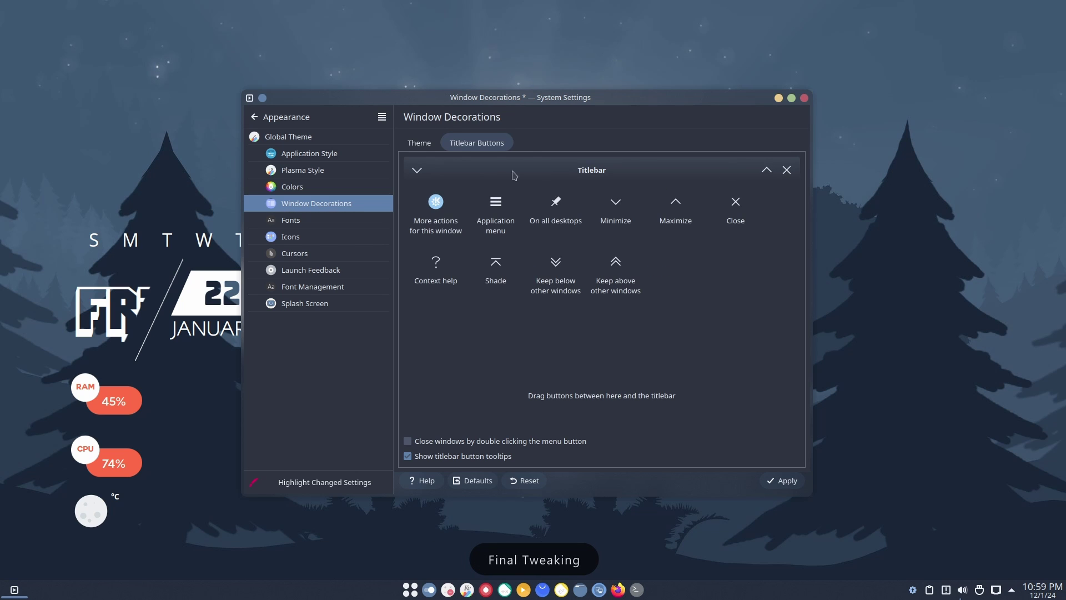
{"action": "left_click_drag", "start_coordinate": [766, 170], "coordinate": [417, 169]}
{"action": "left_click_drag", "start_coordinate": [785, 170], "coordinate": [415, 170]}
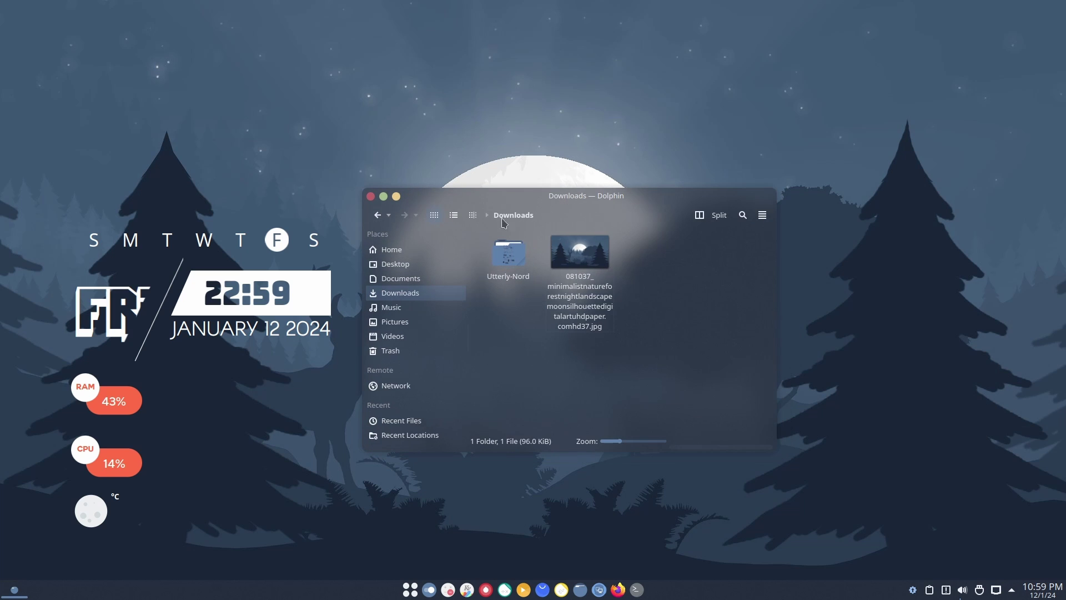
Show the Home folder in Dolphin with the window moved slightly higher, and check the blurred look of its main menu
{"action": "left_click_drag", "start_coordinate": [653, 196], "coordinate": [641, 190]}
{"action": "key", "text": "alt+Home"}
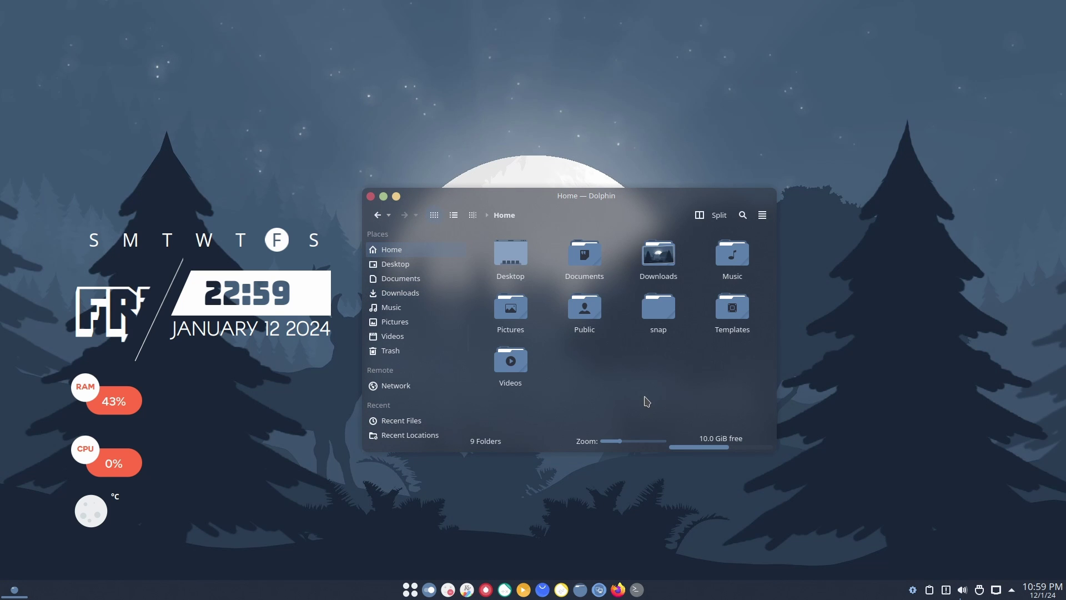
{"action": "left_click_drag", "start_coordinate": [631, 201], "coordinate": [610, 186]}
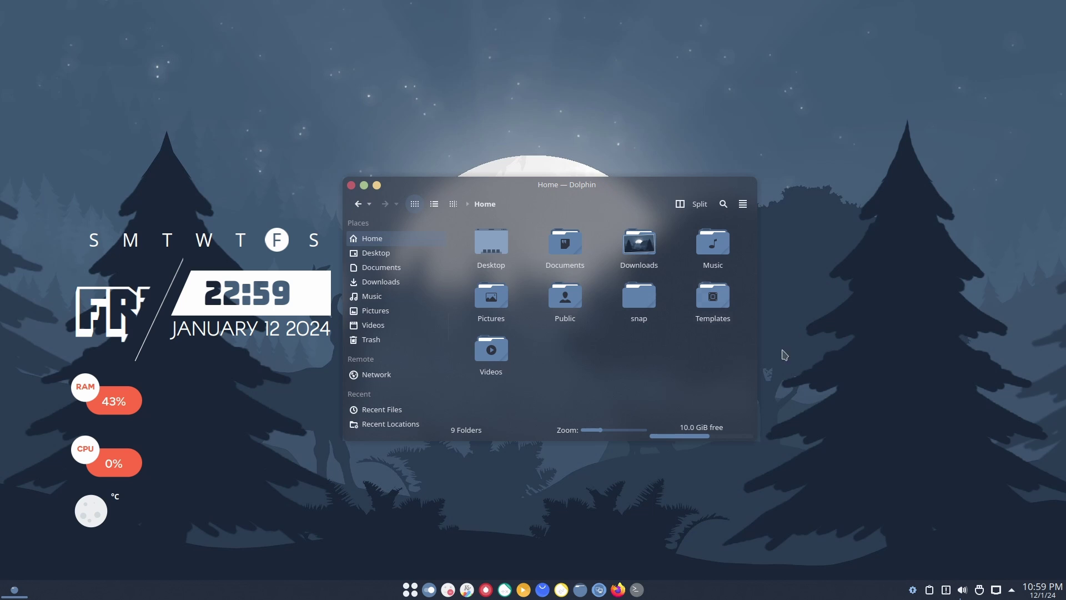
{"action": "left_click", "coordinate": [742, 204]}
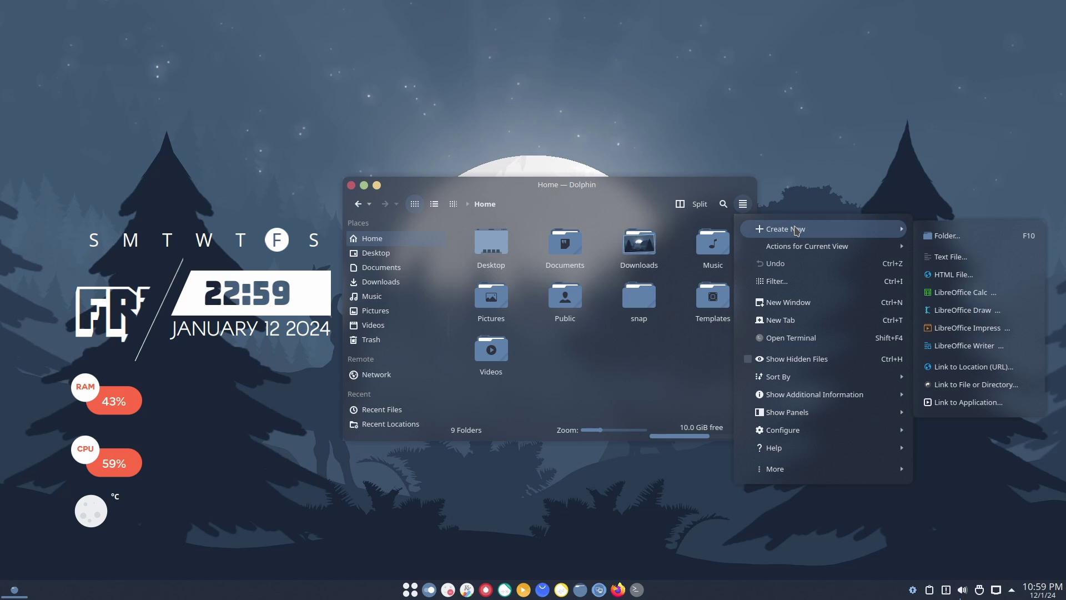
{"action": "left_click", "coordinate": [799, 338]}
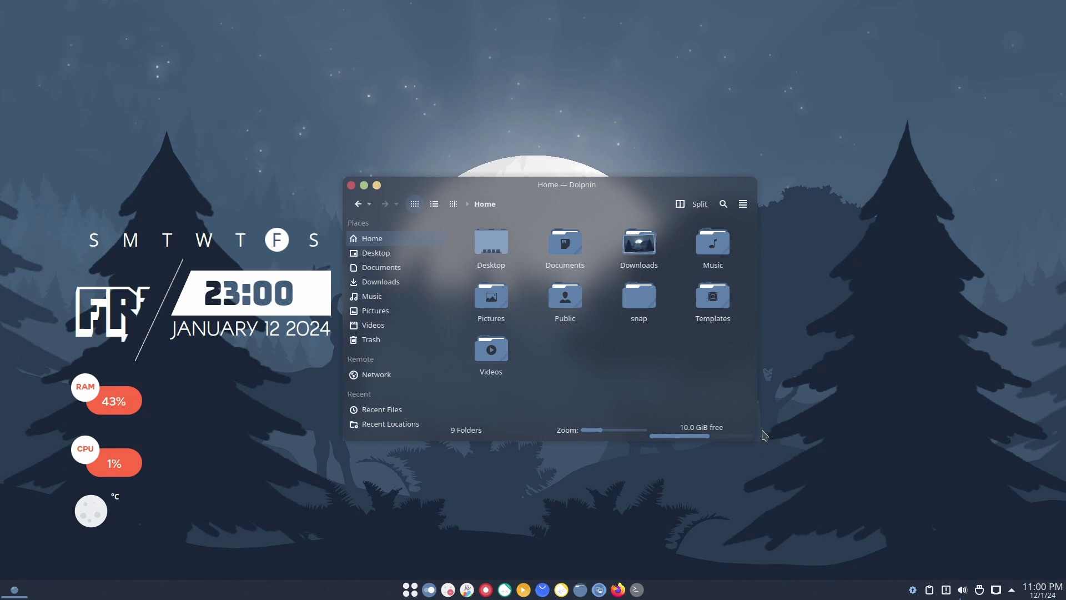
Widen the Dolphin window slightly and reduce its folder icon size to 48 pixels
{"action": "left_click_drag", "start_coordinate": [755, 410], "coordinate": [794, 404]}
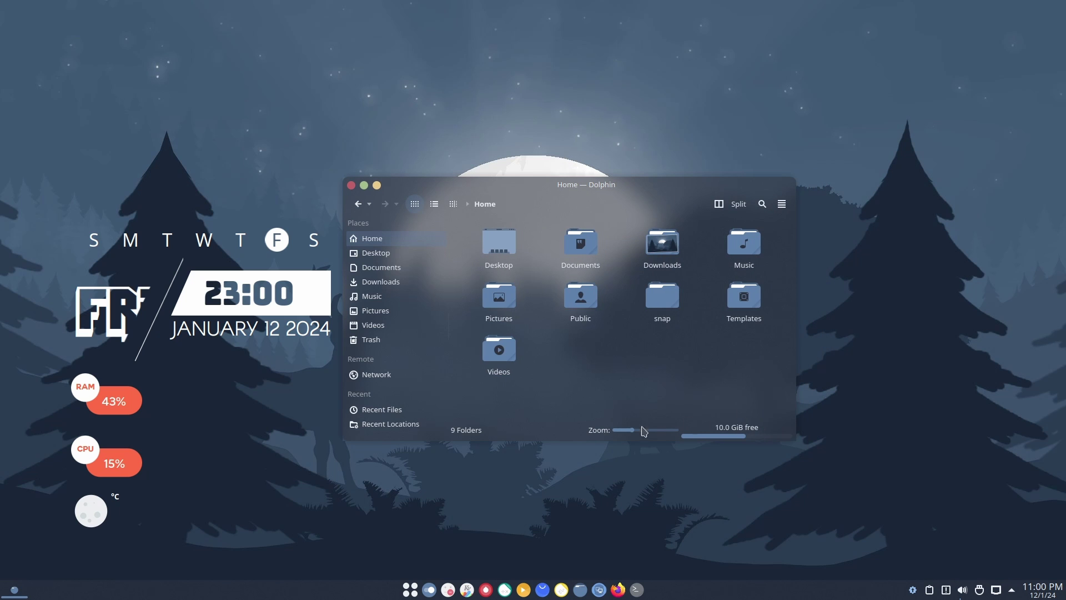
{"action": "left_click_drag", "start_coordinate": [633, 431], "coordinate": [629, 437]}
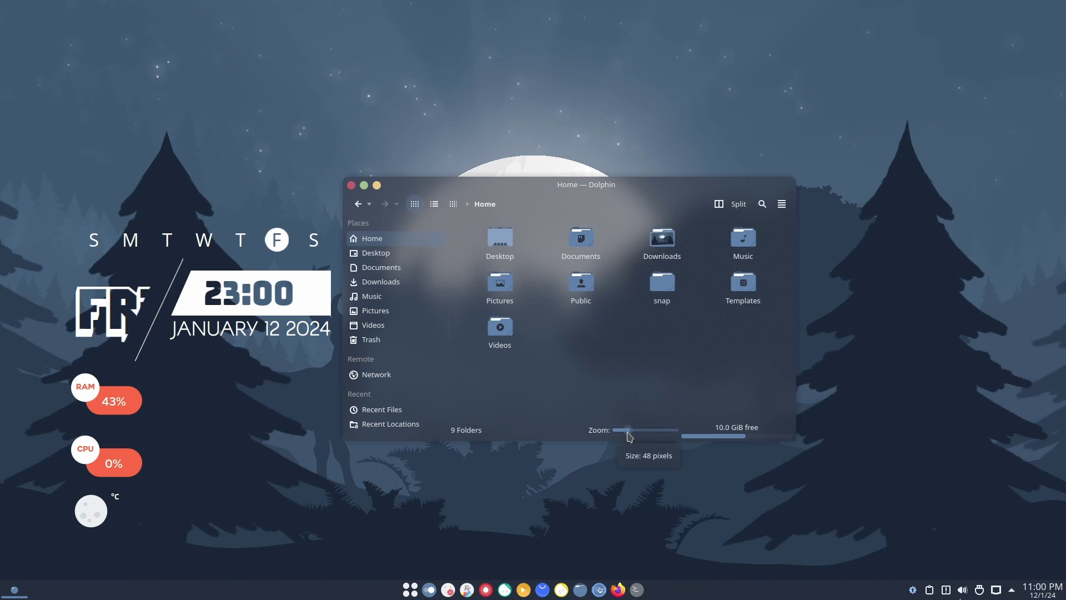
{"action": "left_click_drag", "start_coordinate": [631, 437], "coordinate": [631, 437]}
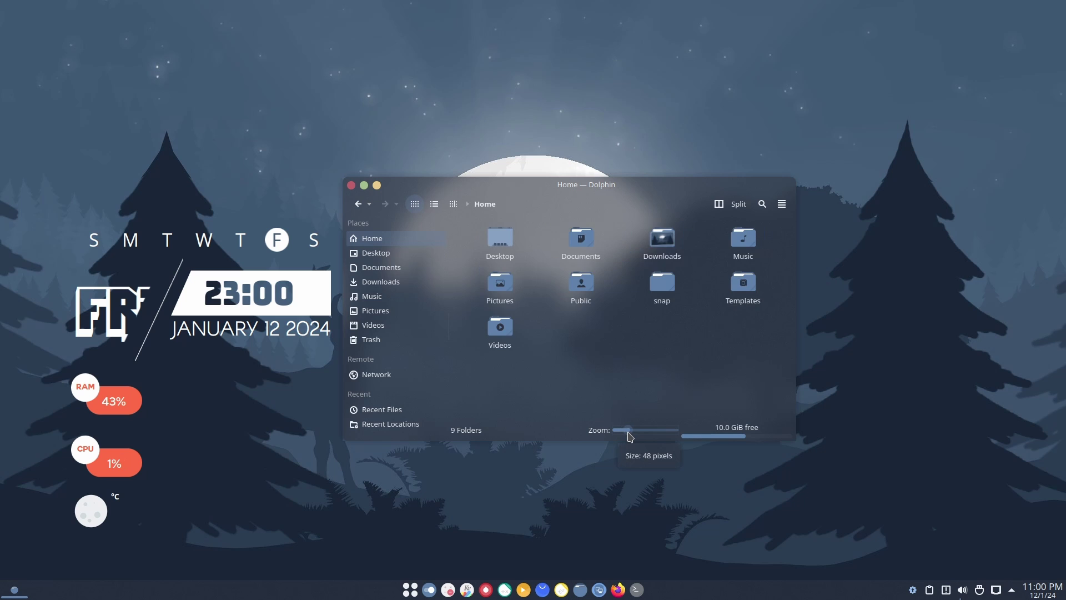